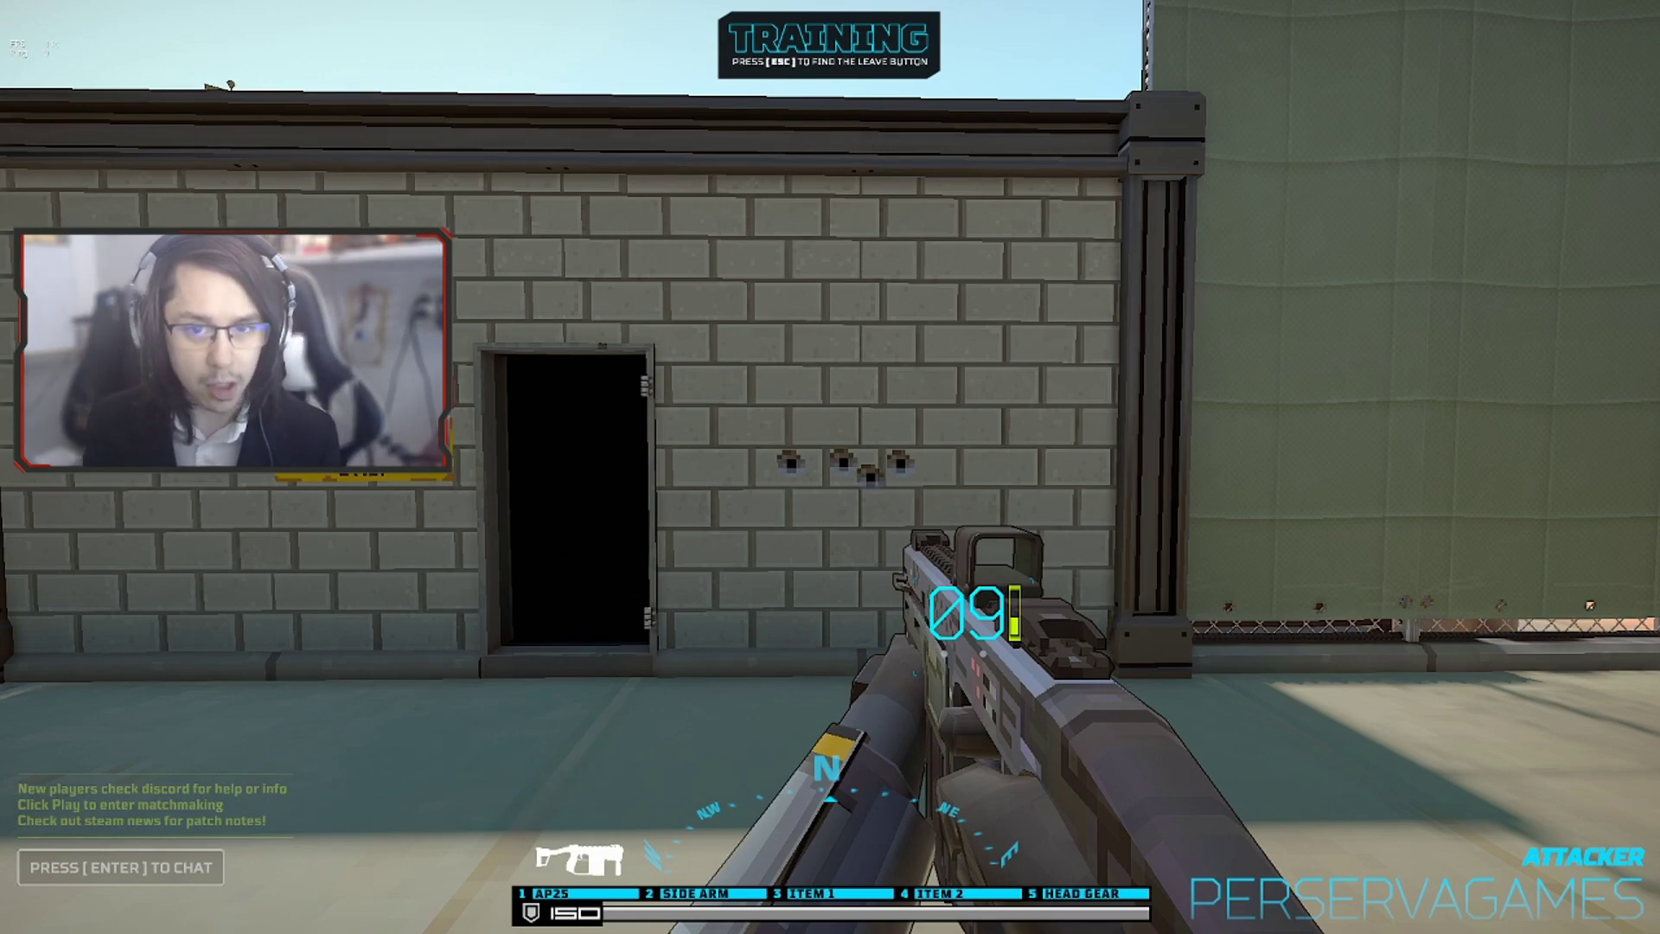
# Step: Approach the brick wall between the yellow 03 marking and the Live Fire sign and aim down the rifle's sight
pyautogui.press('w')
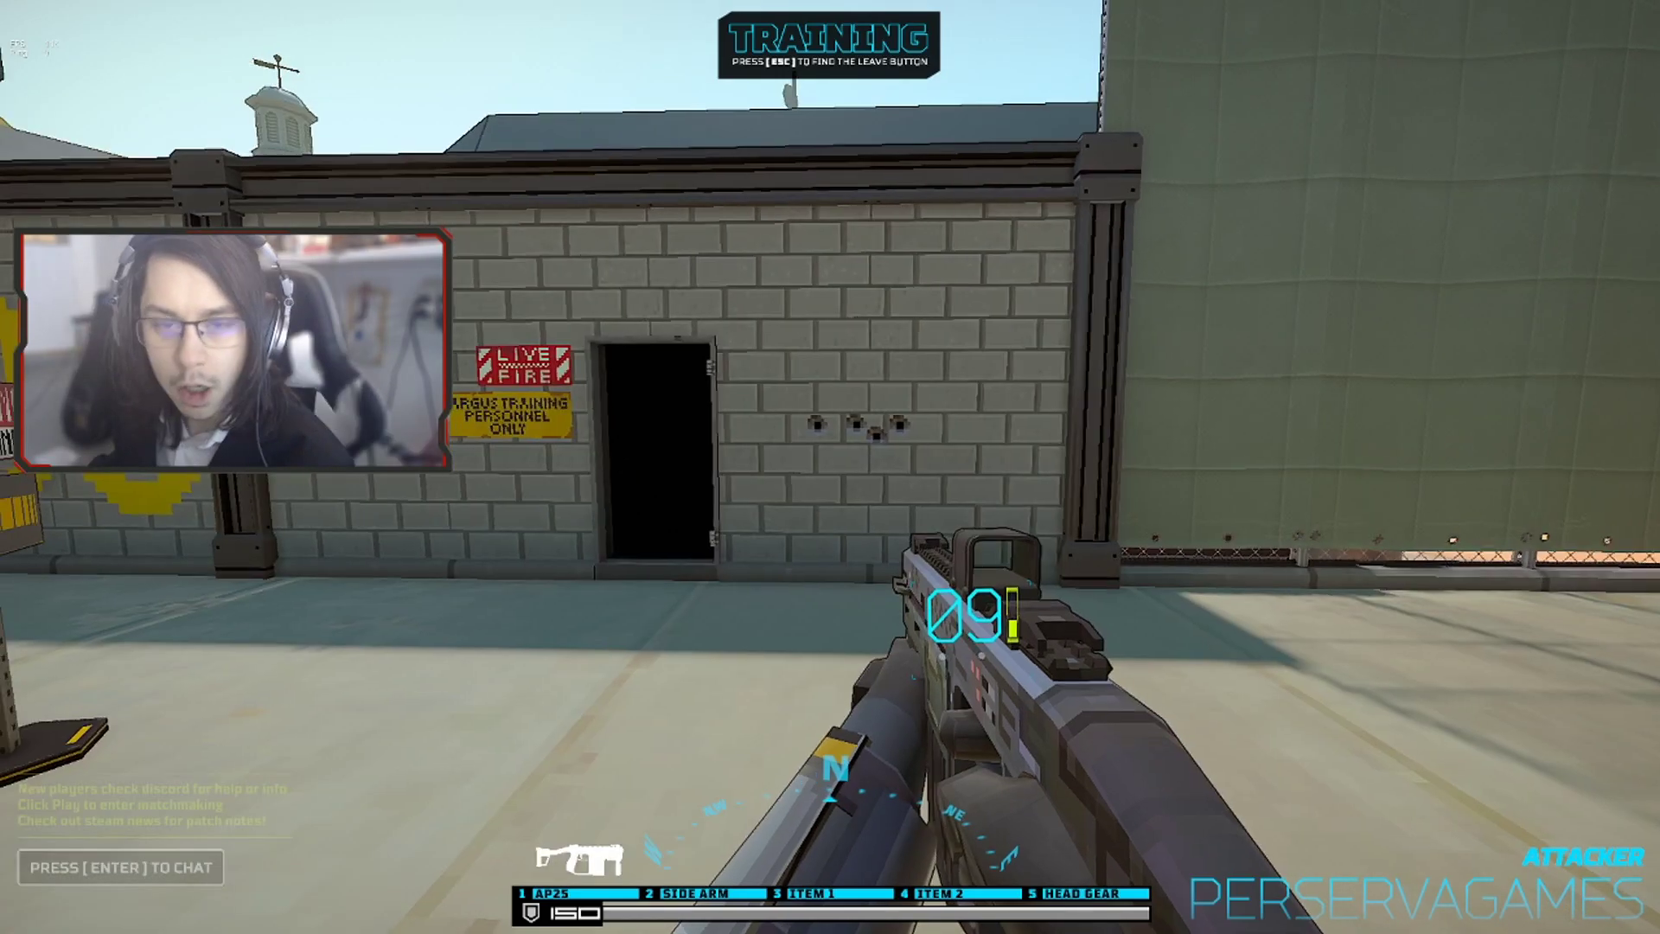
pyautogui.press('w')
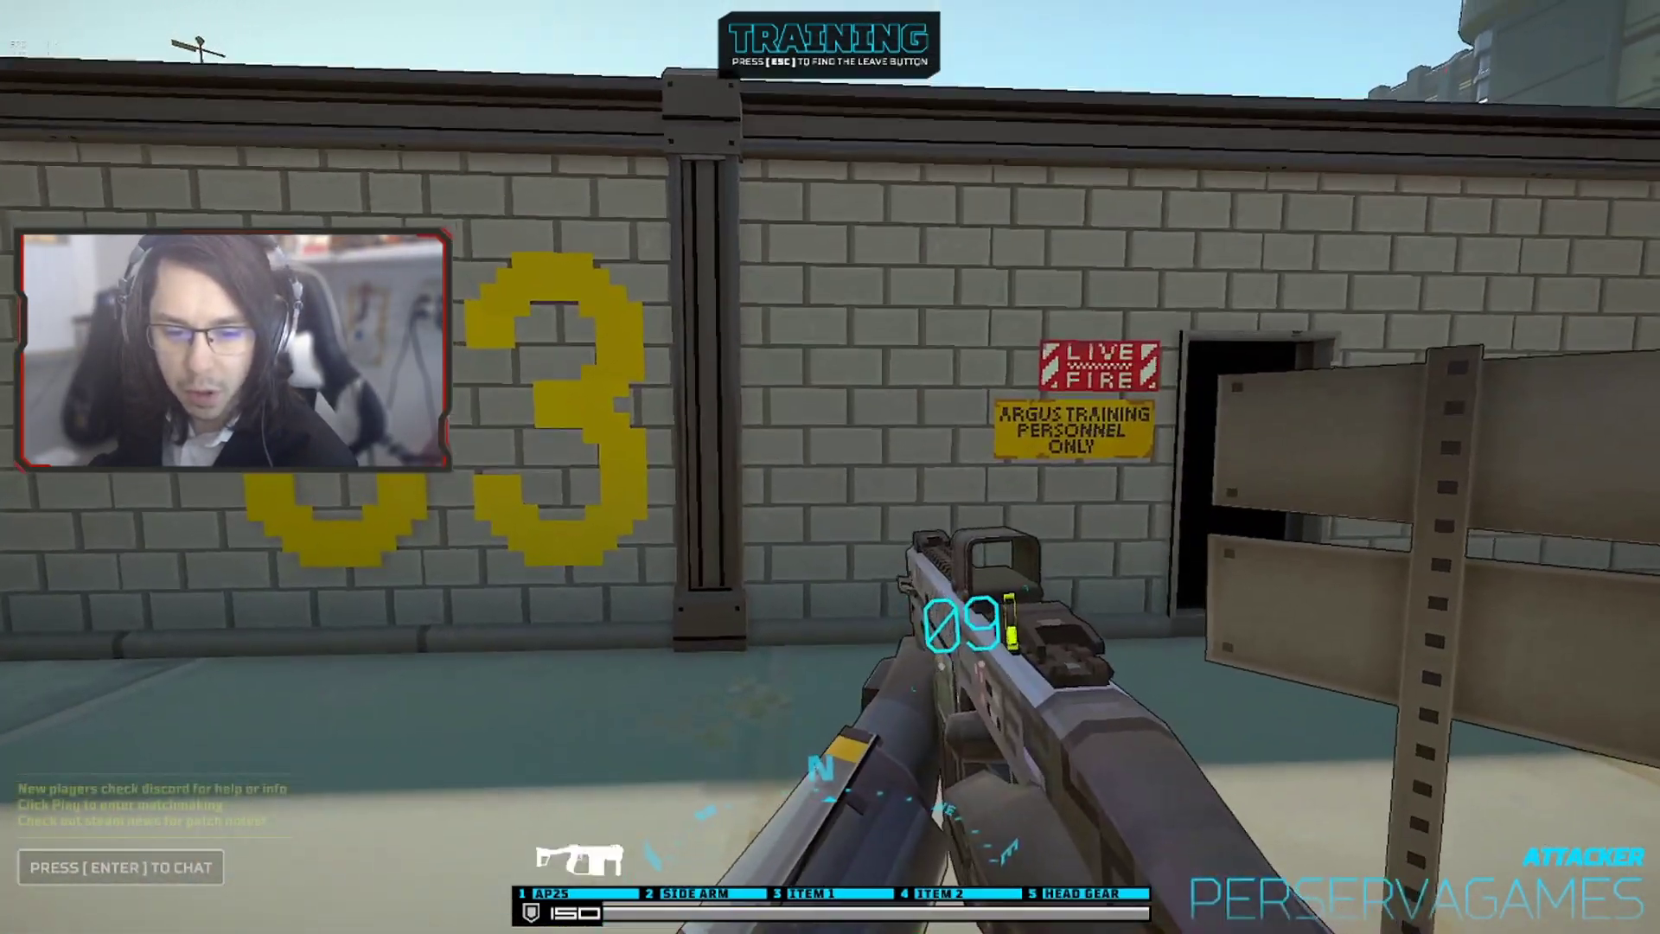
pyautogui.rightClick(830, 466)
pyautogui.press('w')
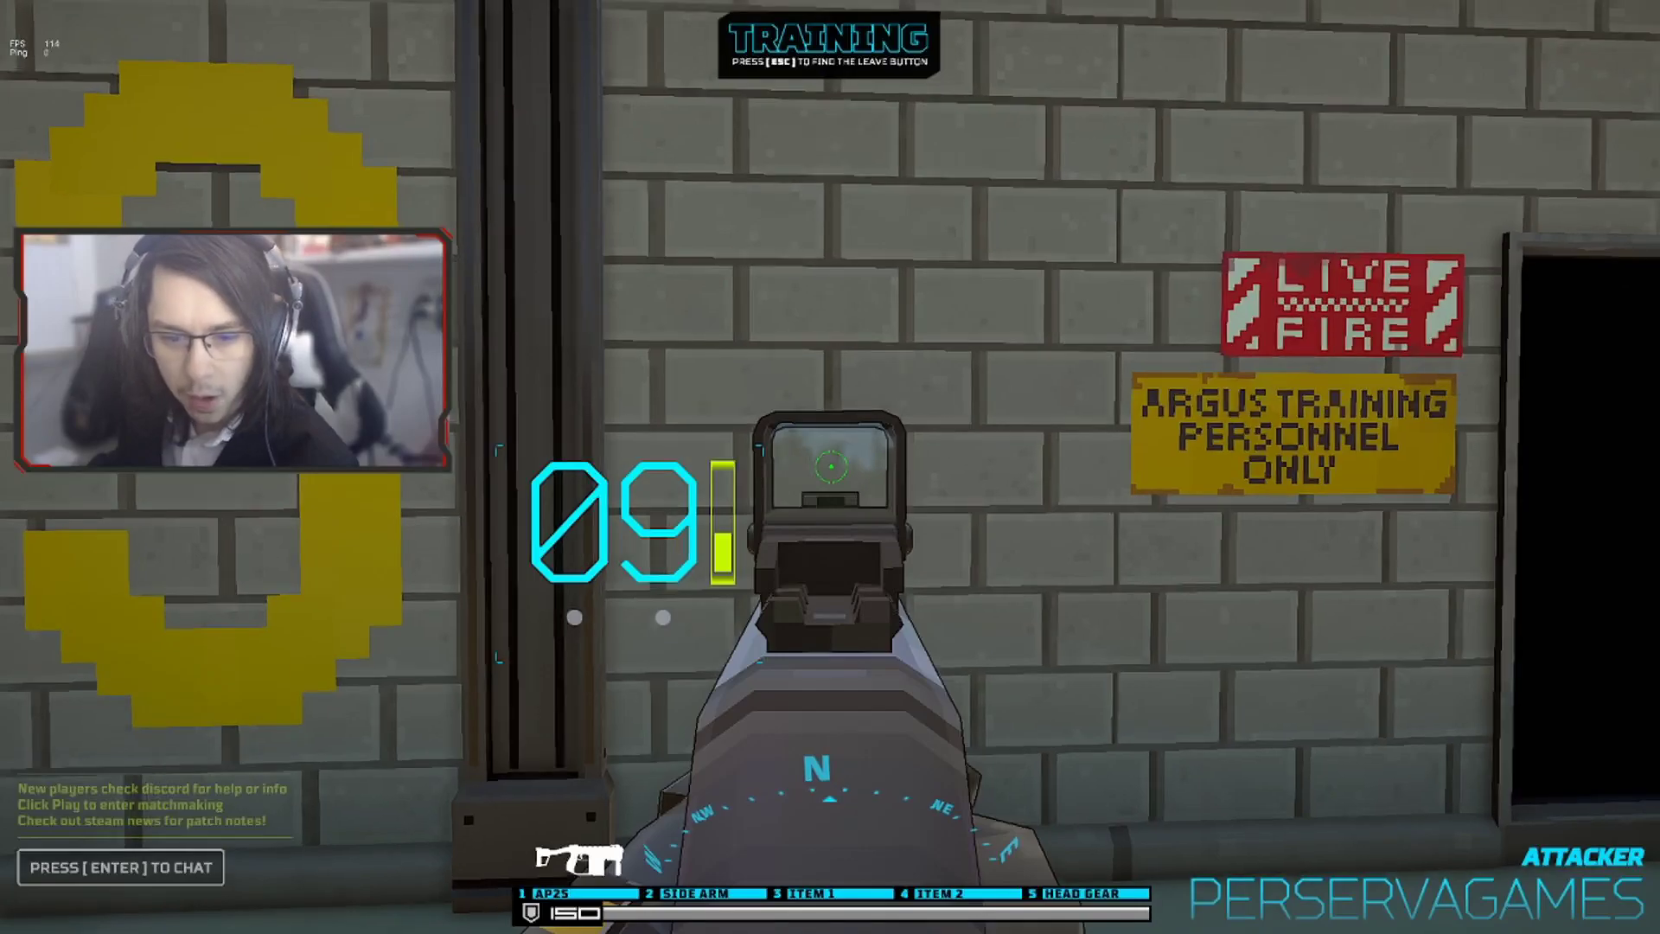
pyautogui.press('w')
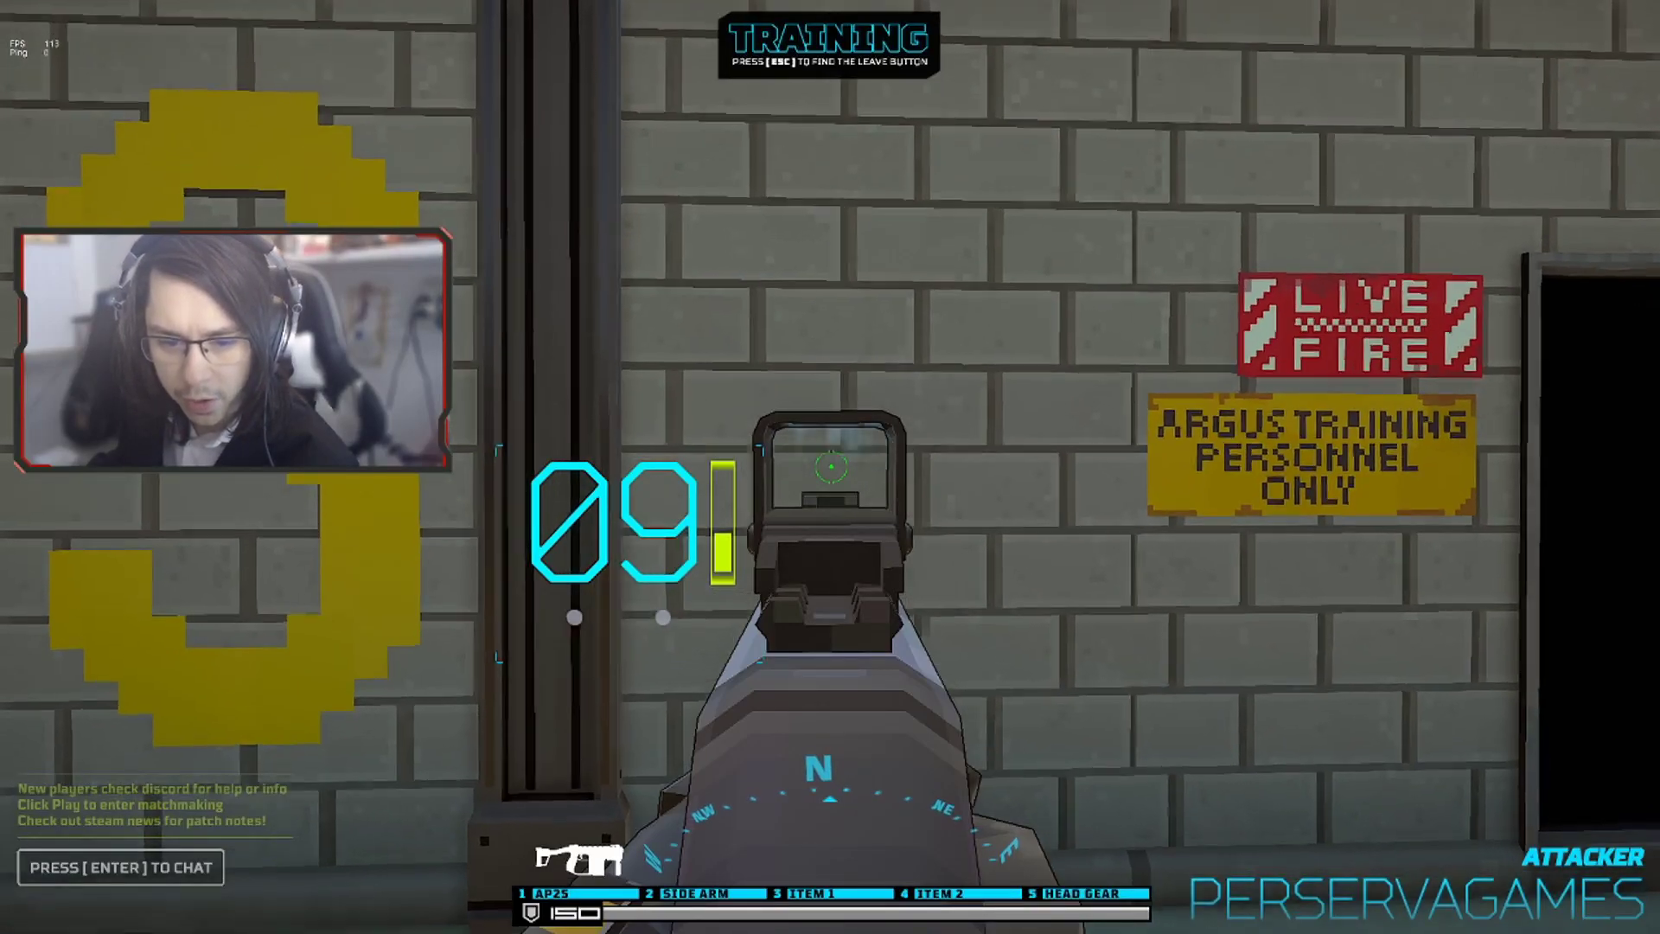
# Step: Fire three spaced single shots across the wall beside the pillar and take aim at the bullet marks again
pyautogui.click(830, 467)
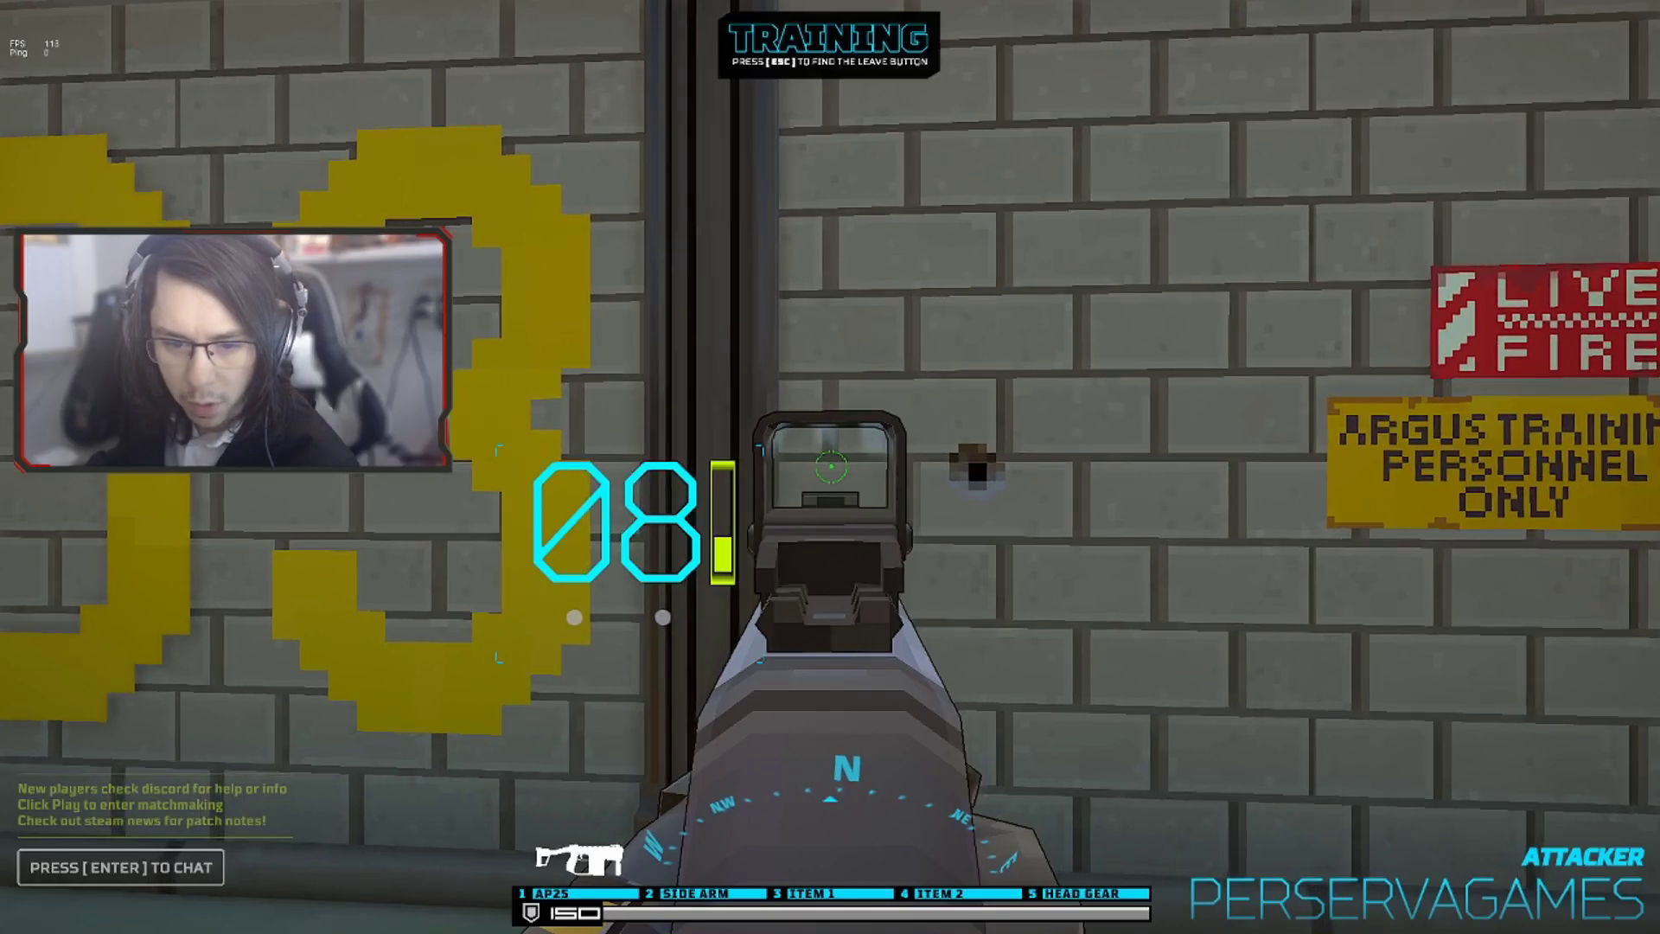
pyautogui.click(830, 467)
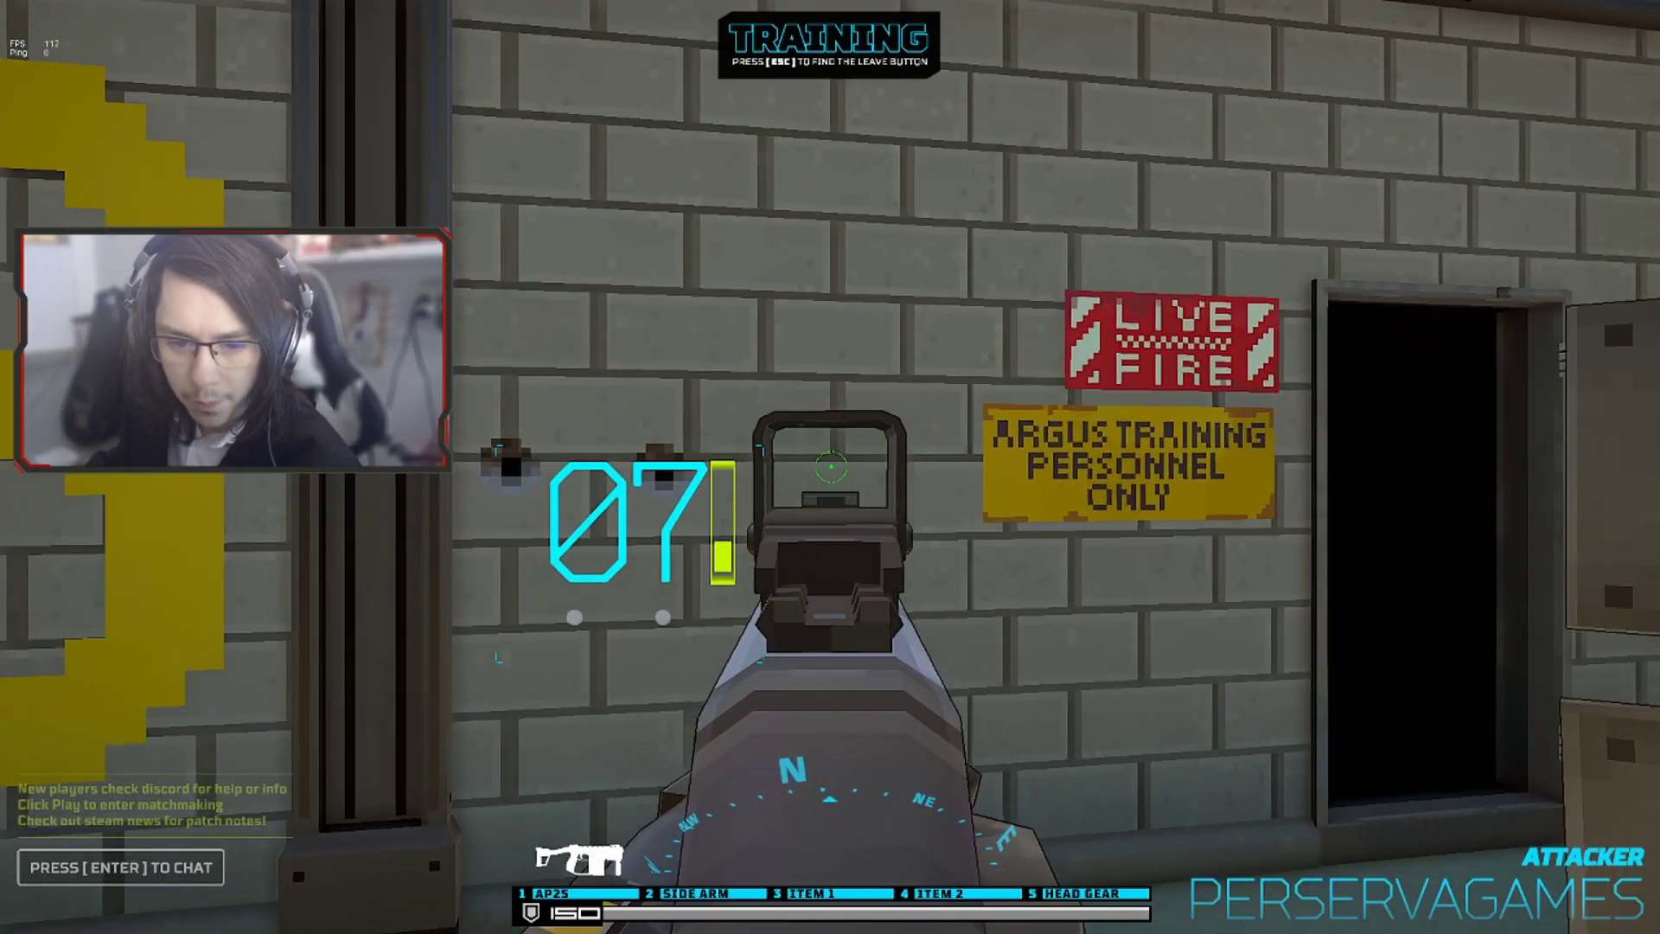
pyautogui.click(830, 467)
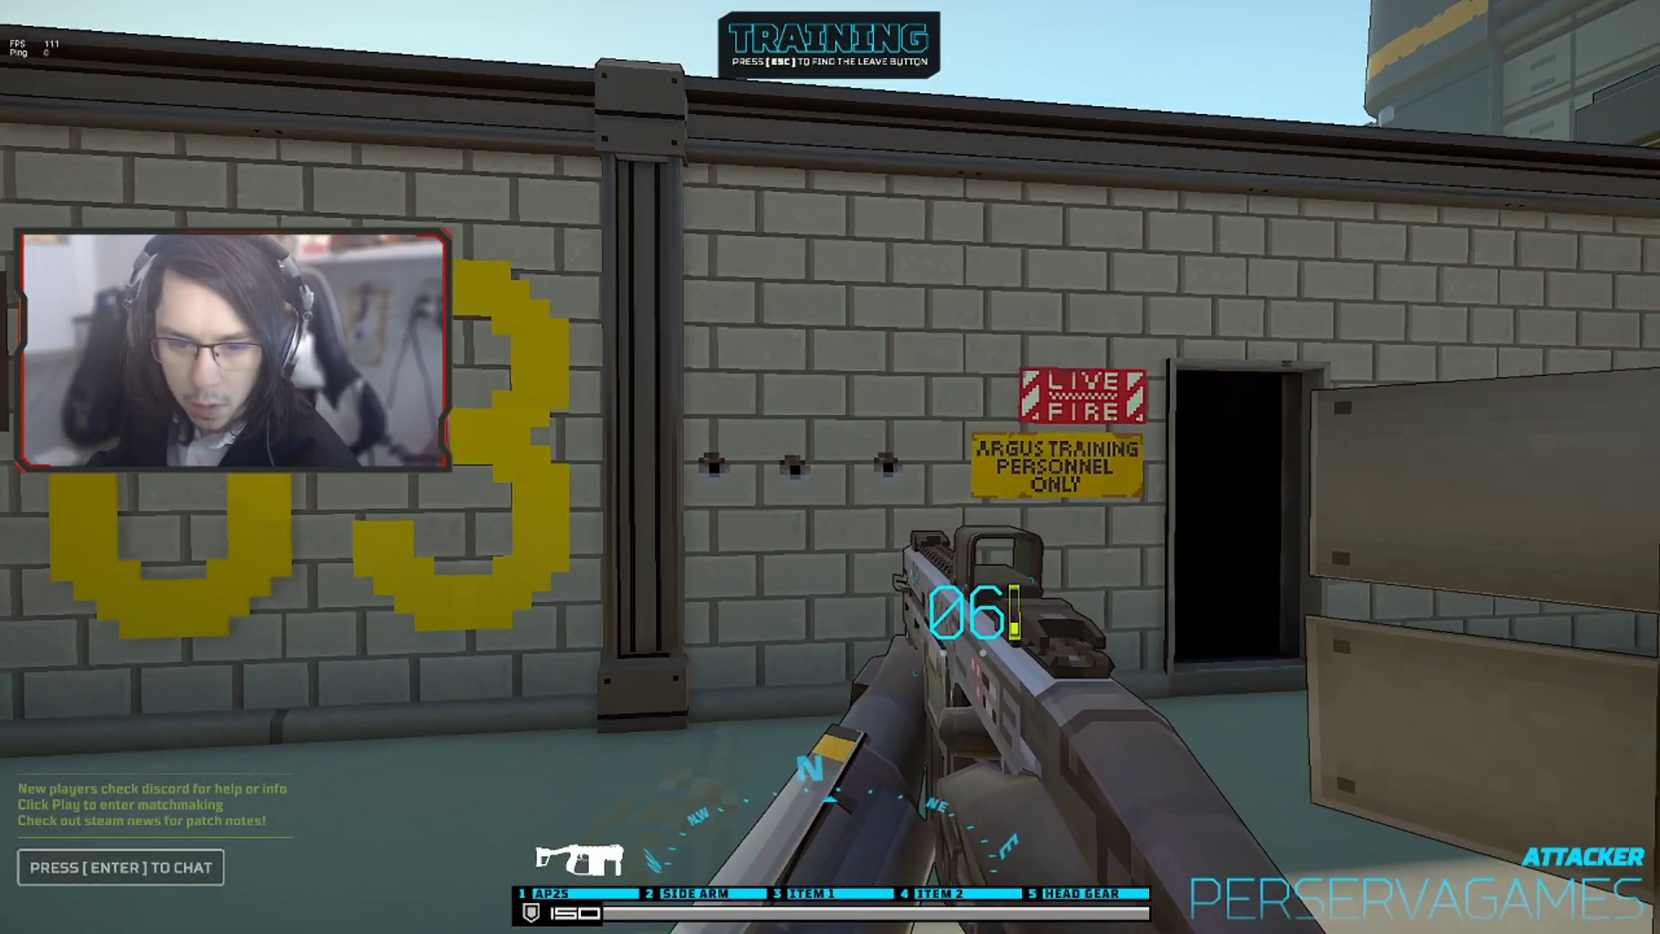
pyautogui.press('s')
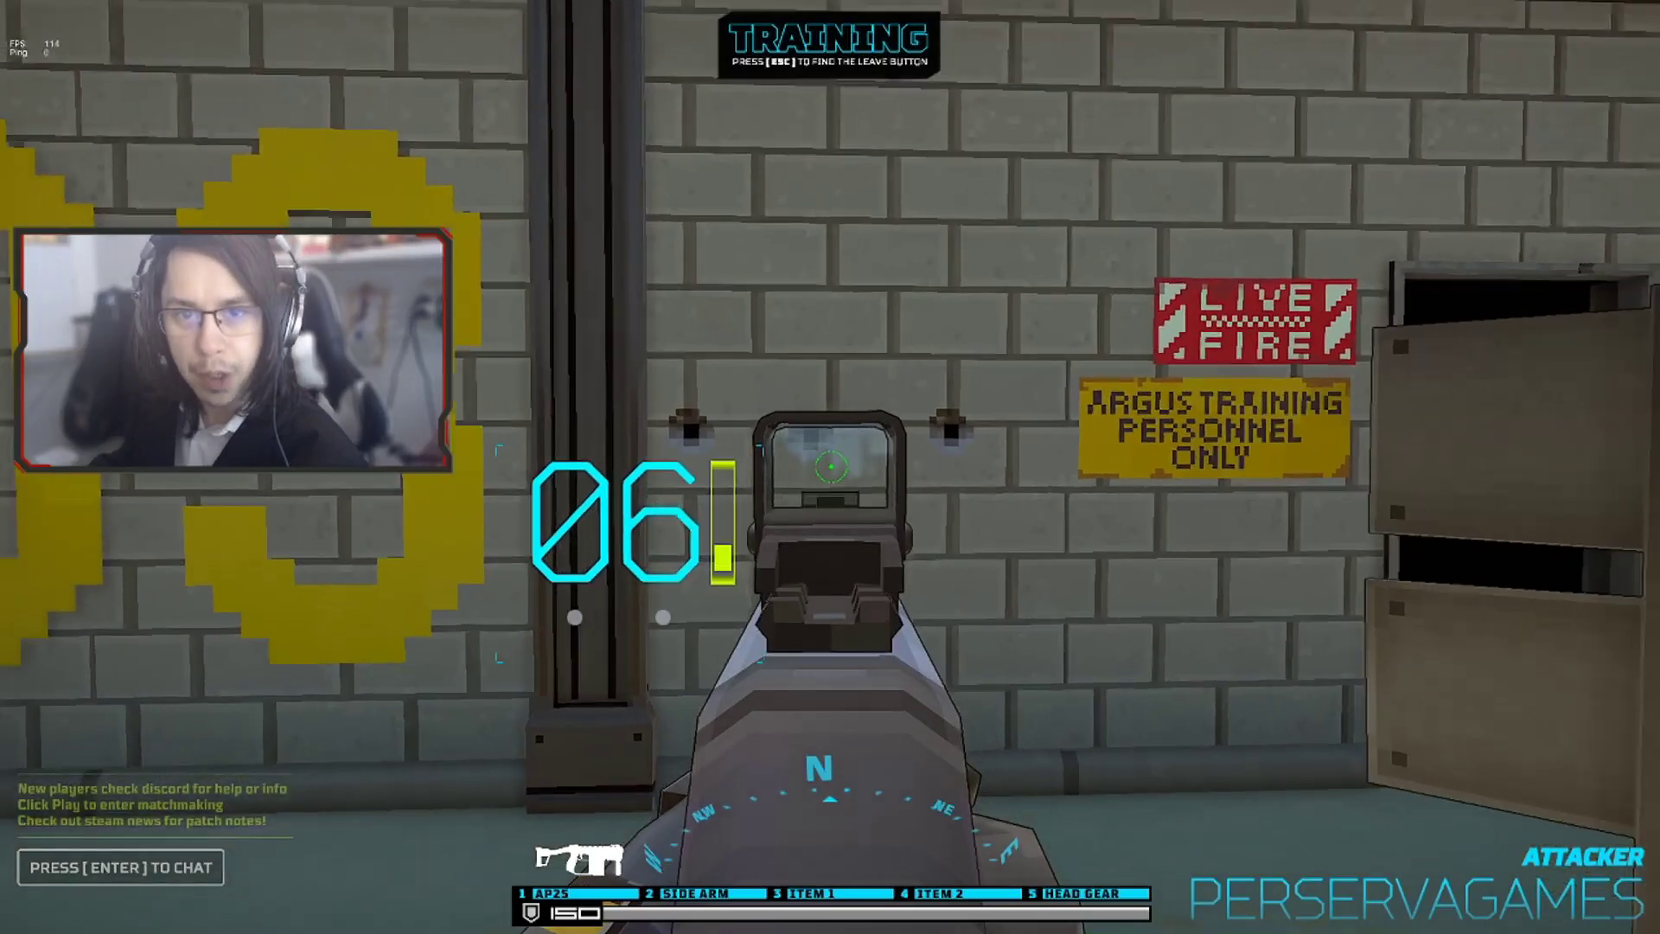
pyautogui.press('w')
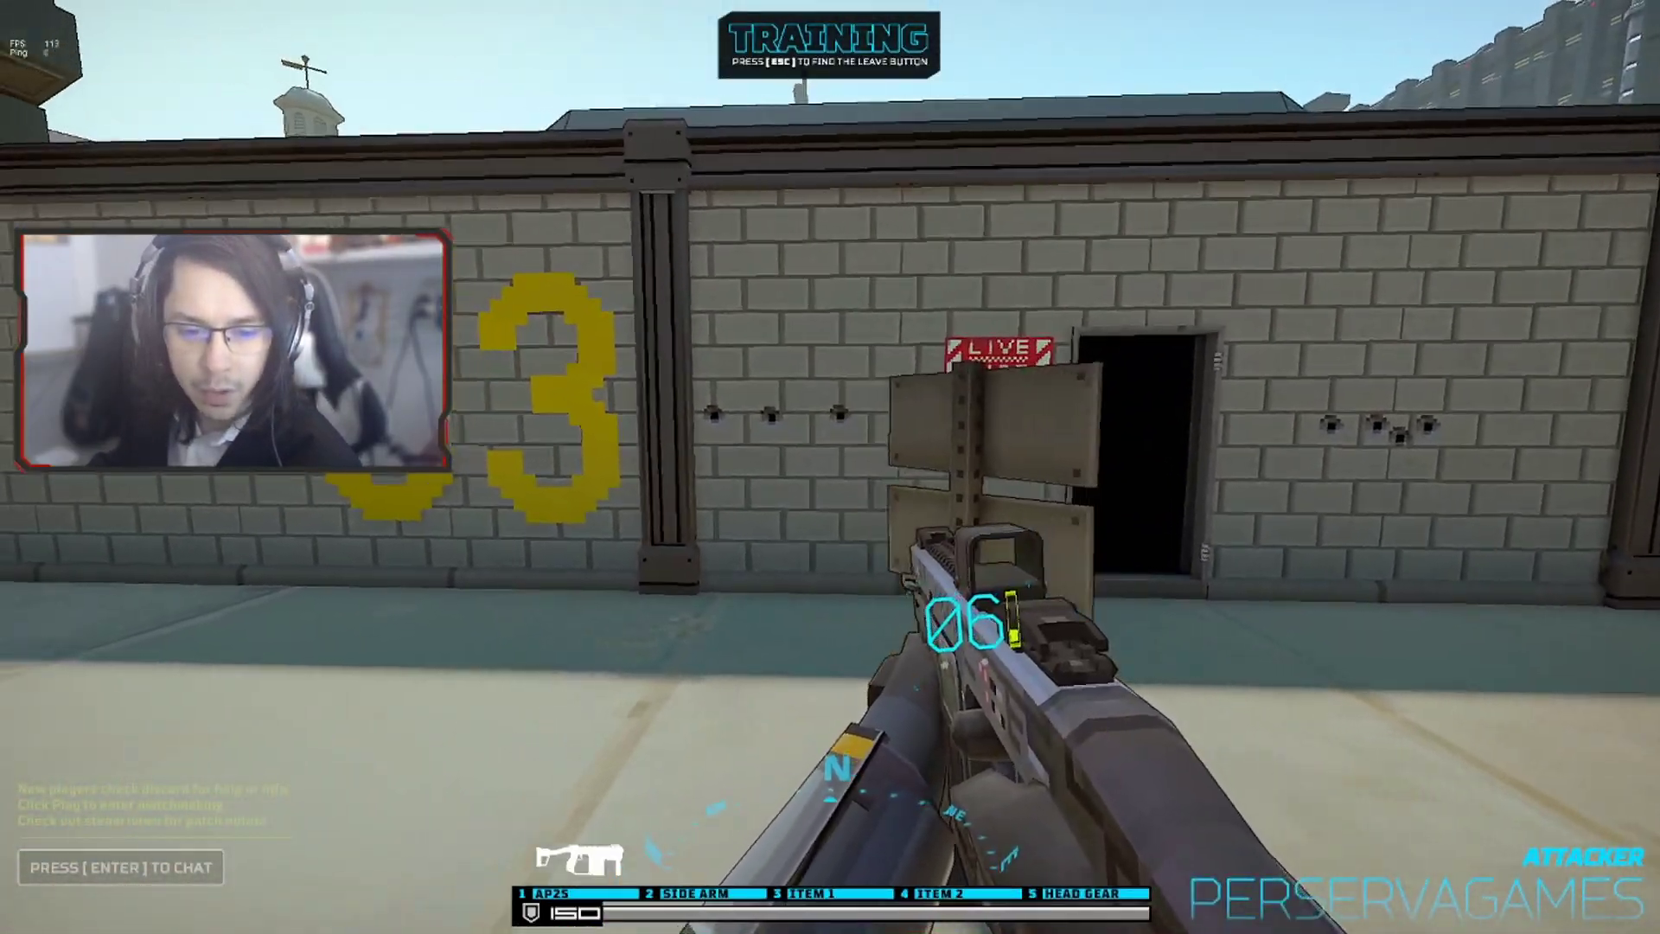
# Step: Review the X and Y mouse sensitivities in the control settings, especially the middle row, and return to the training ground
pyautogui.press('Escape')
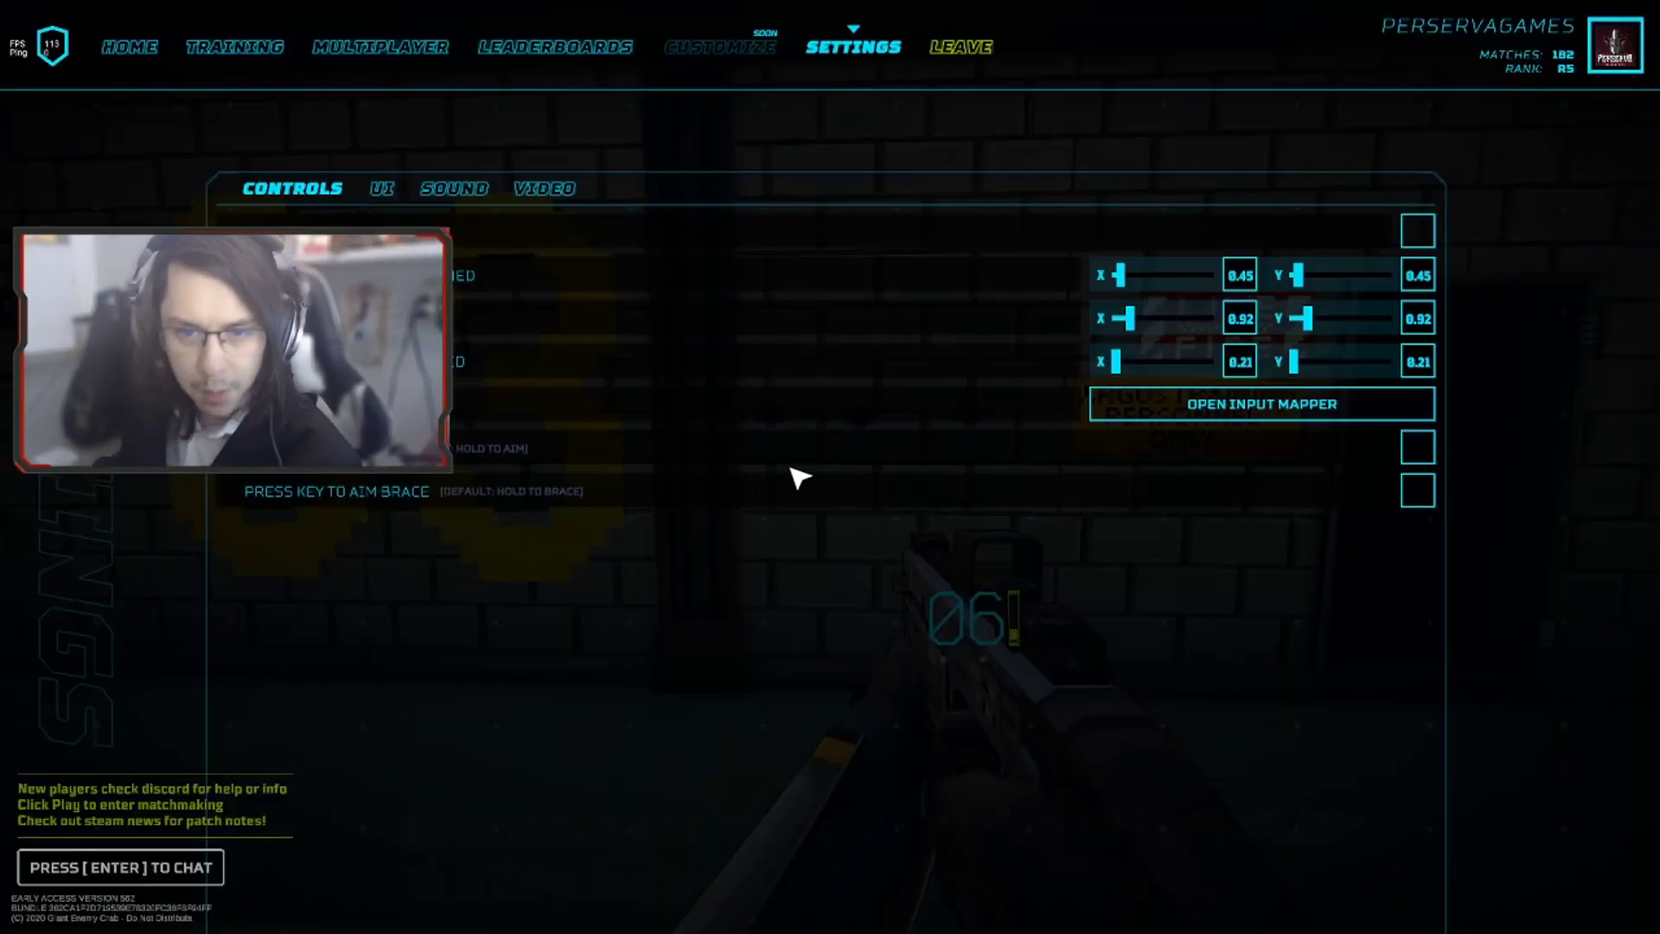
pyautogui.click(1240, 320)
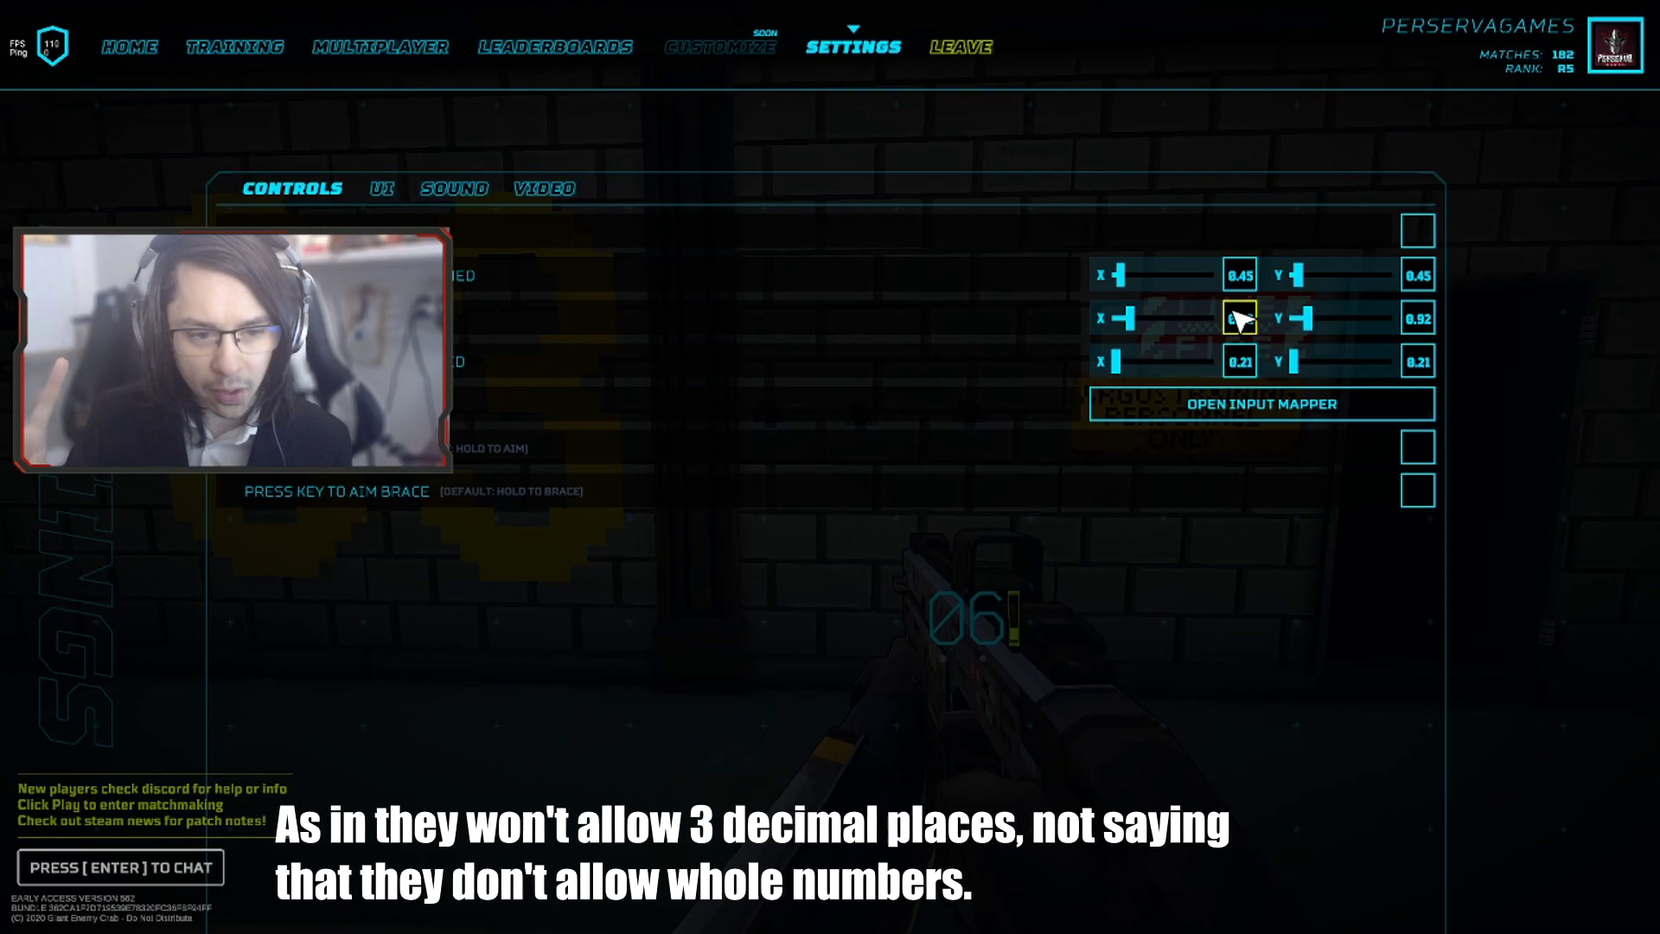
pyautogui.press('Escape')
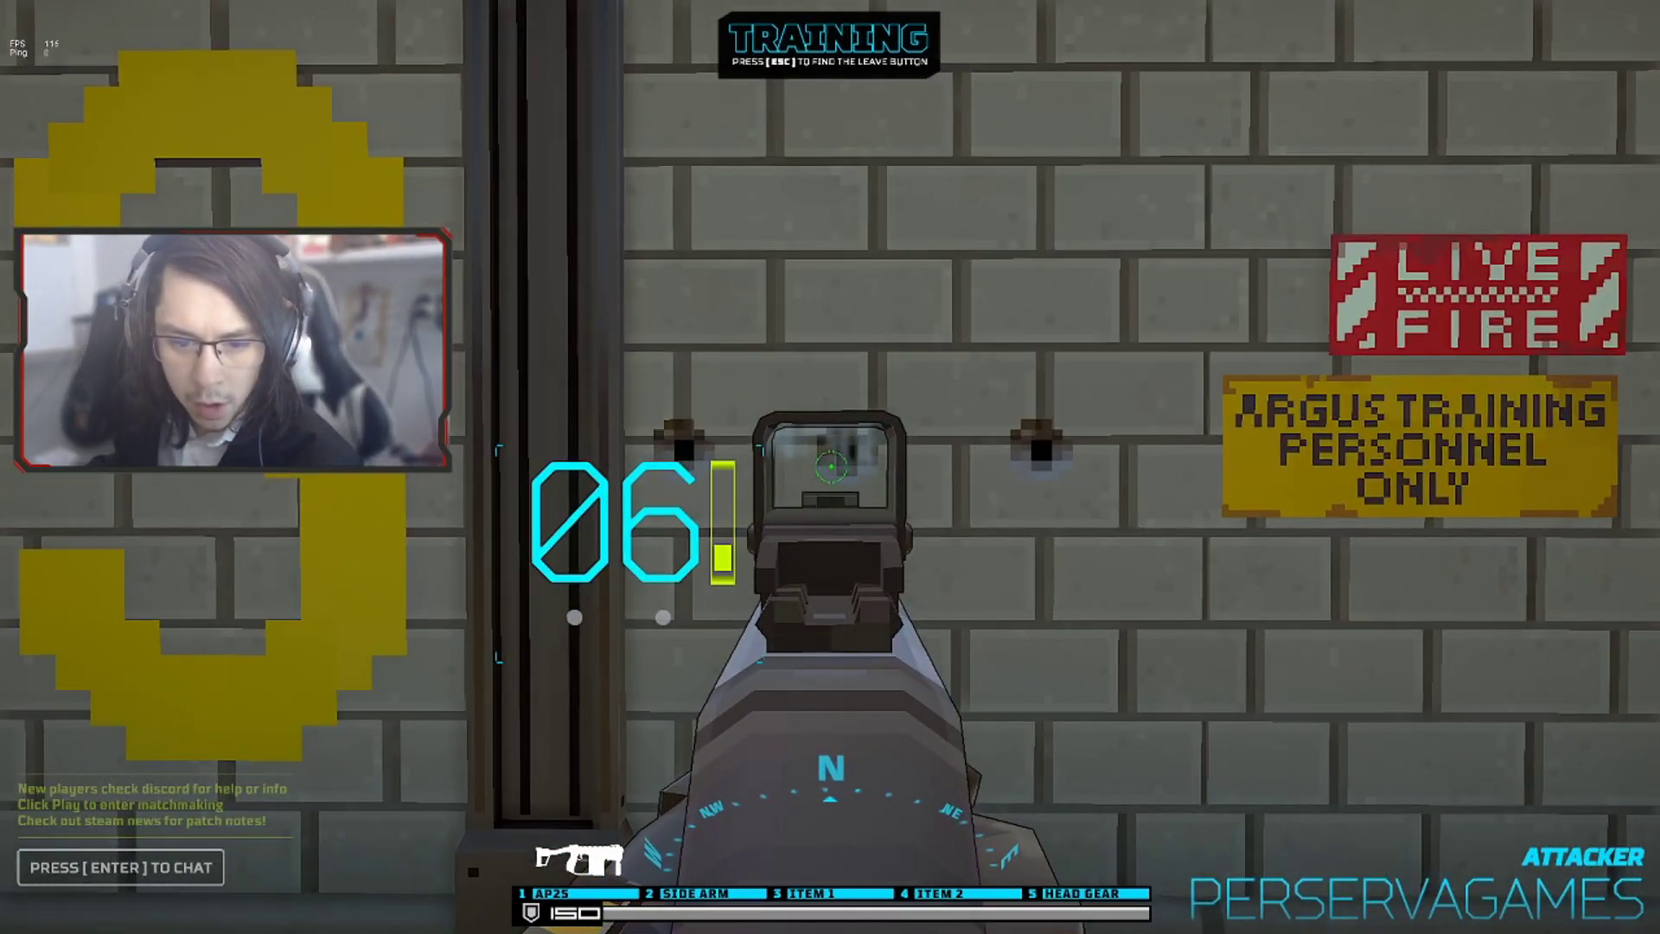
pyautogui.press('Escape')
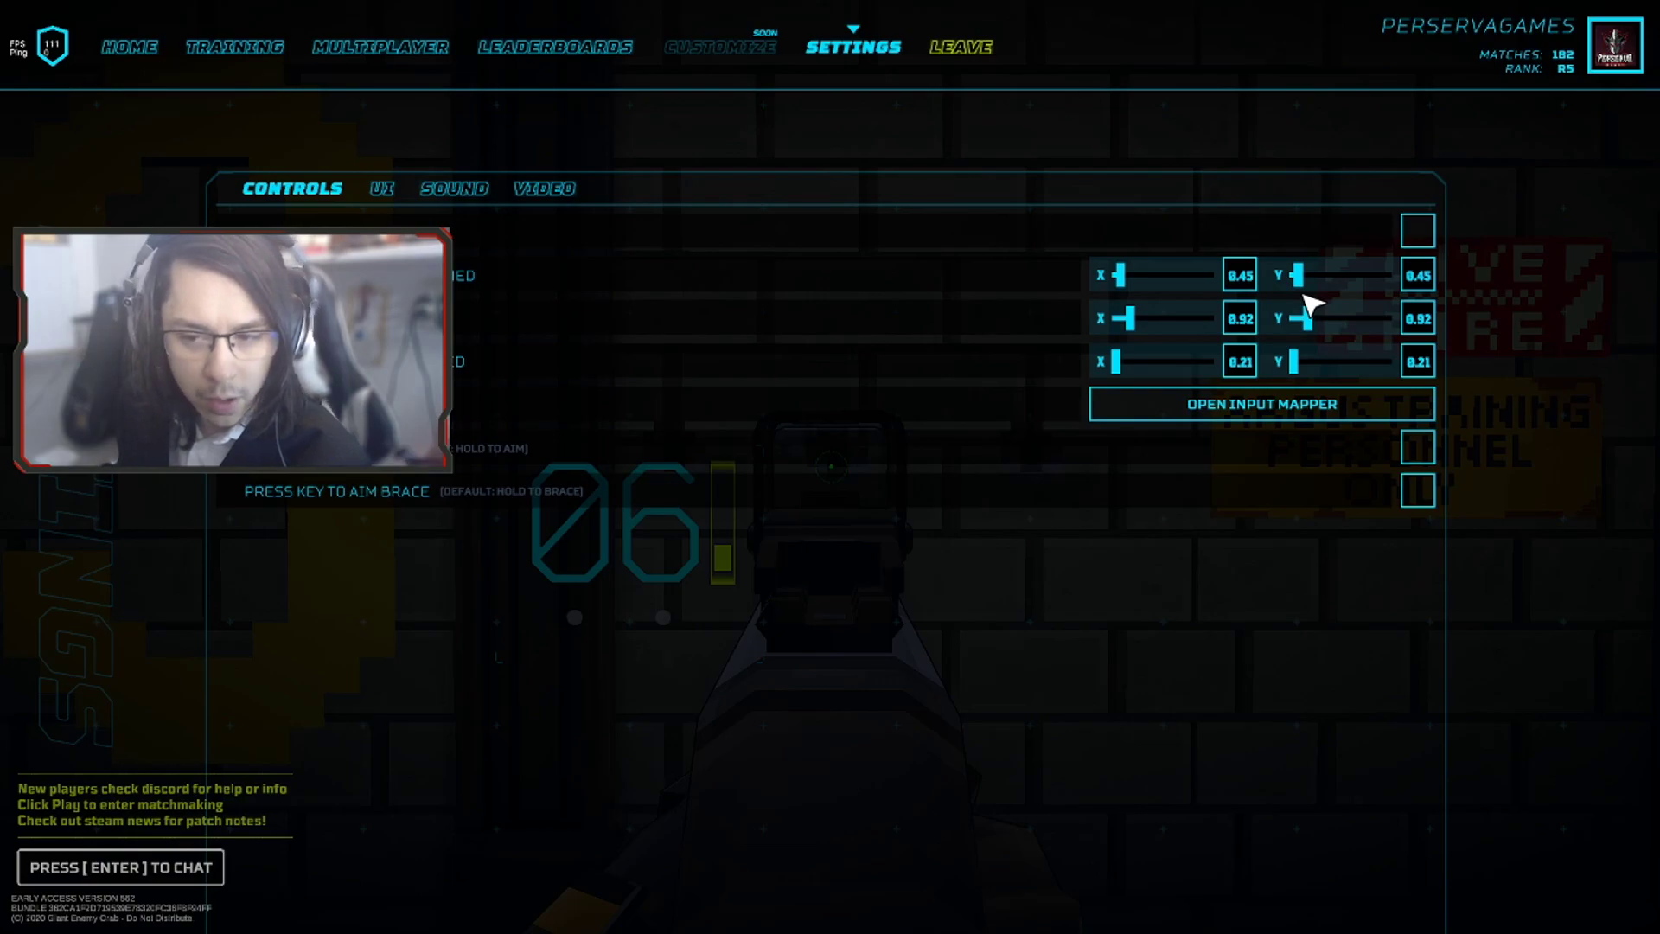
pyautogui.press('Escape')
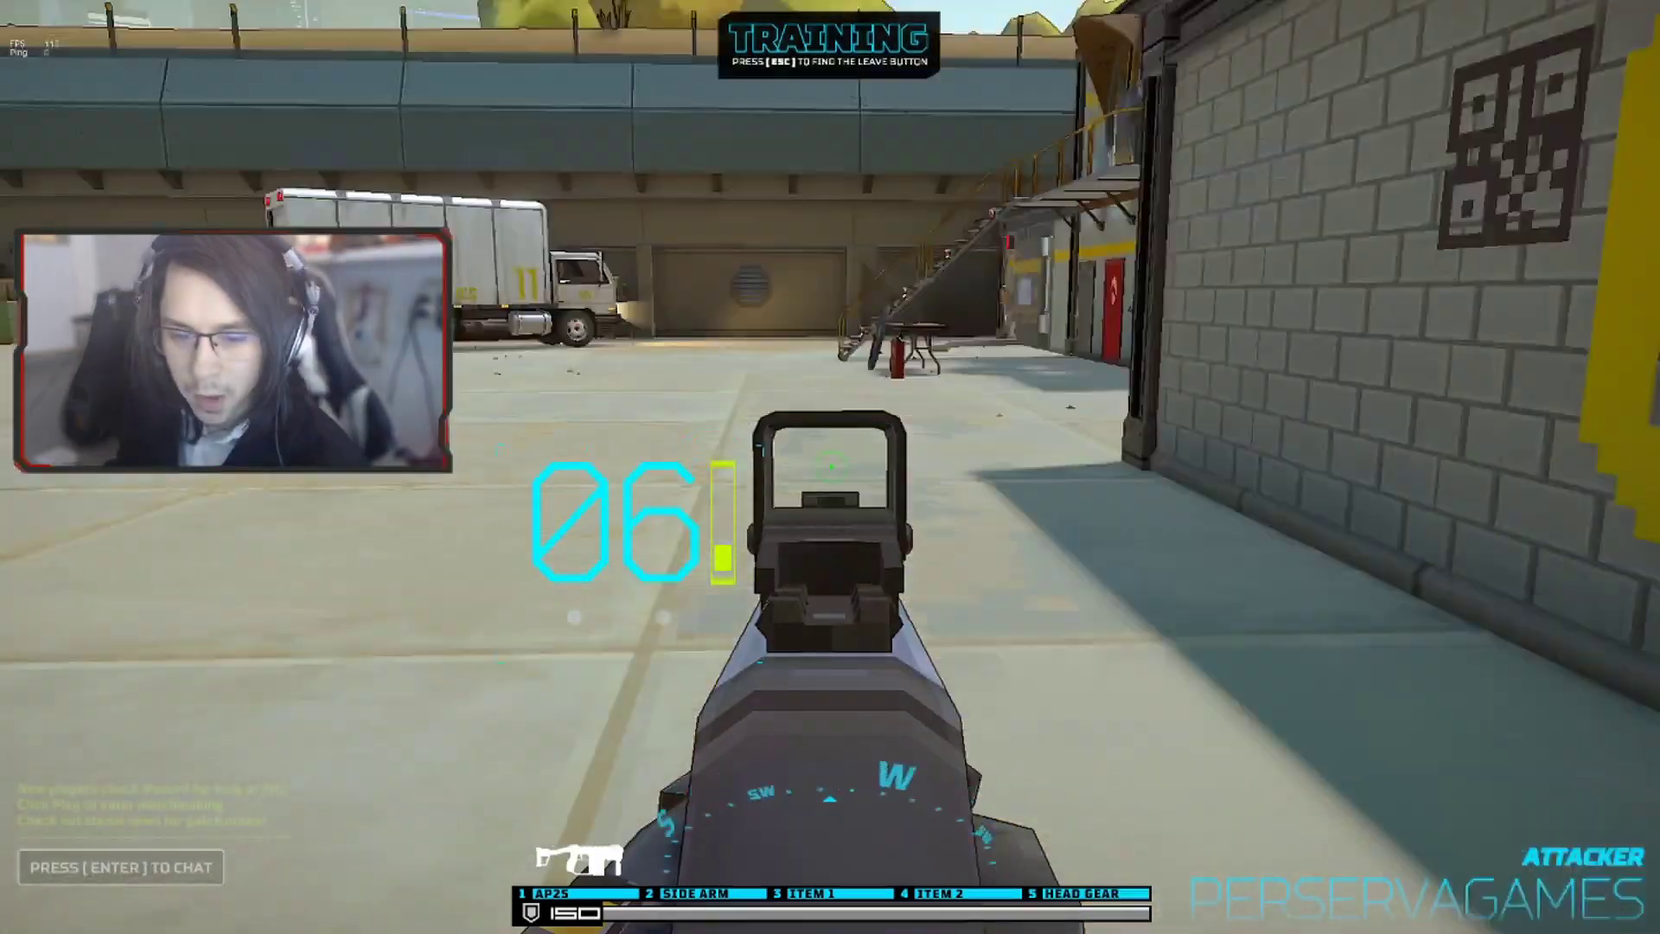
# Step: Set the middle sensitivity row to 0.61 for both X and Y and return to the training ground
pyautogui.press('Escape')
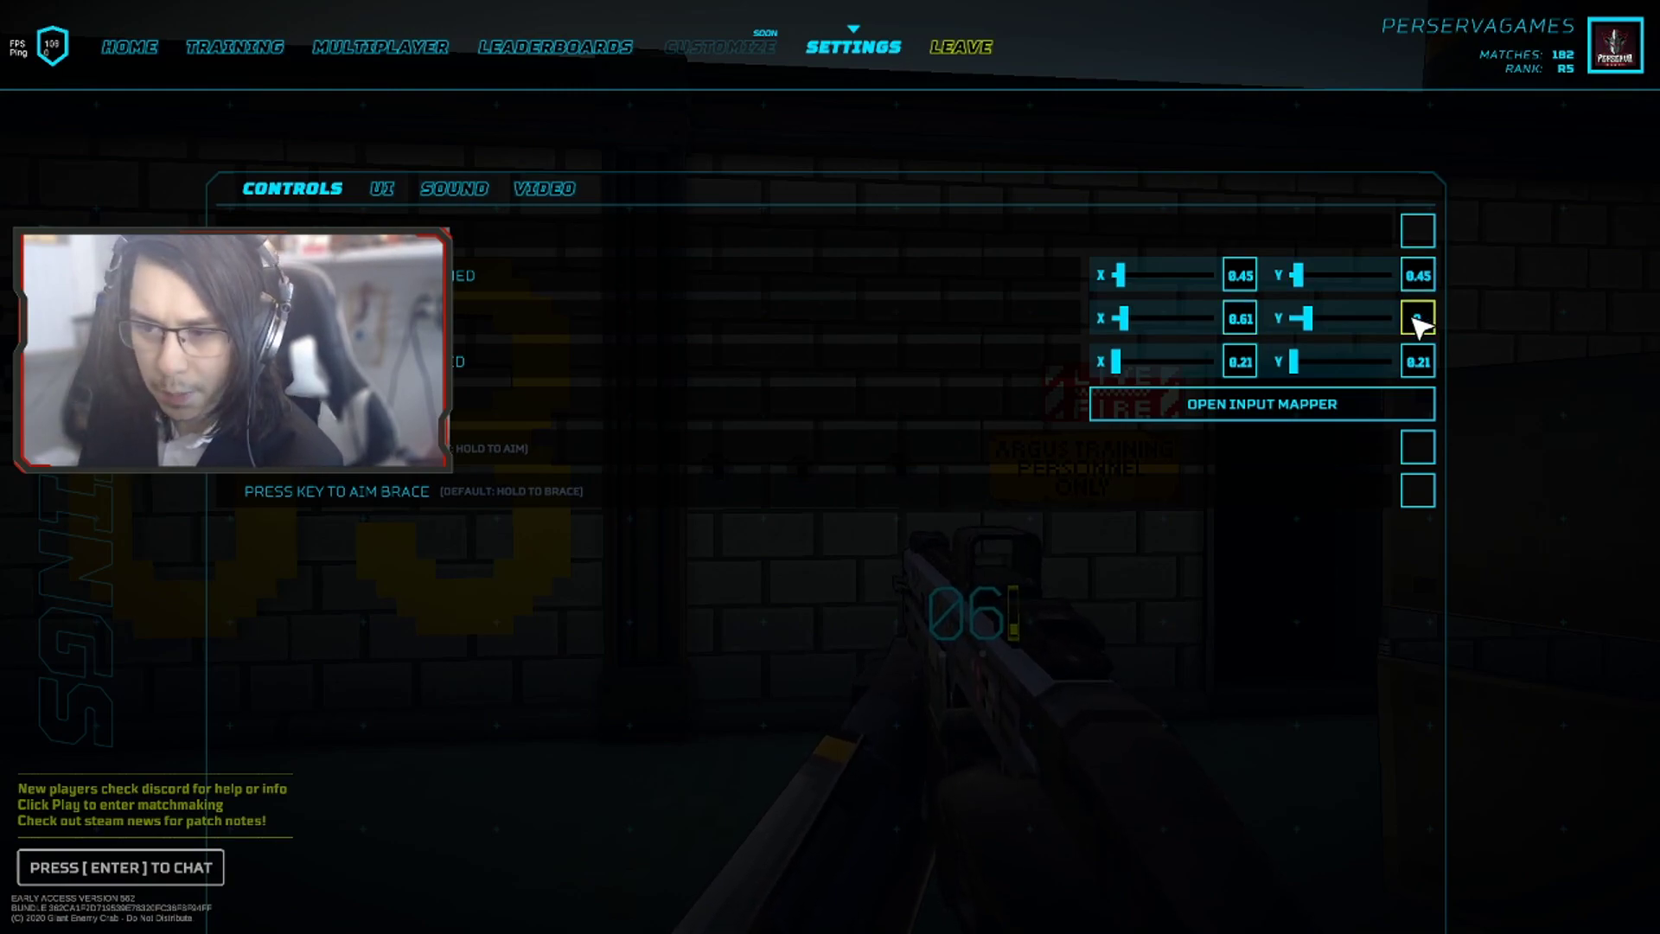
pyautogui.press('Return')
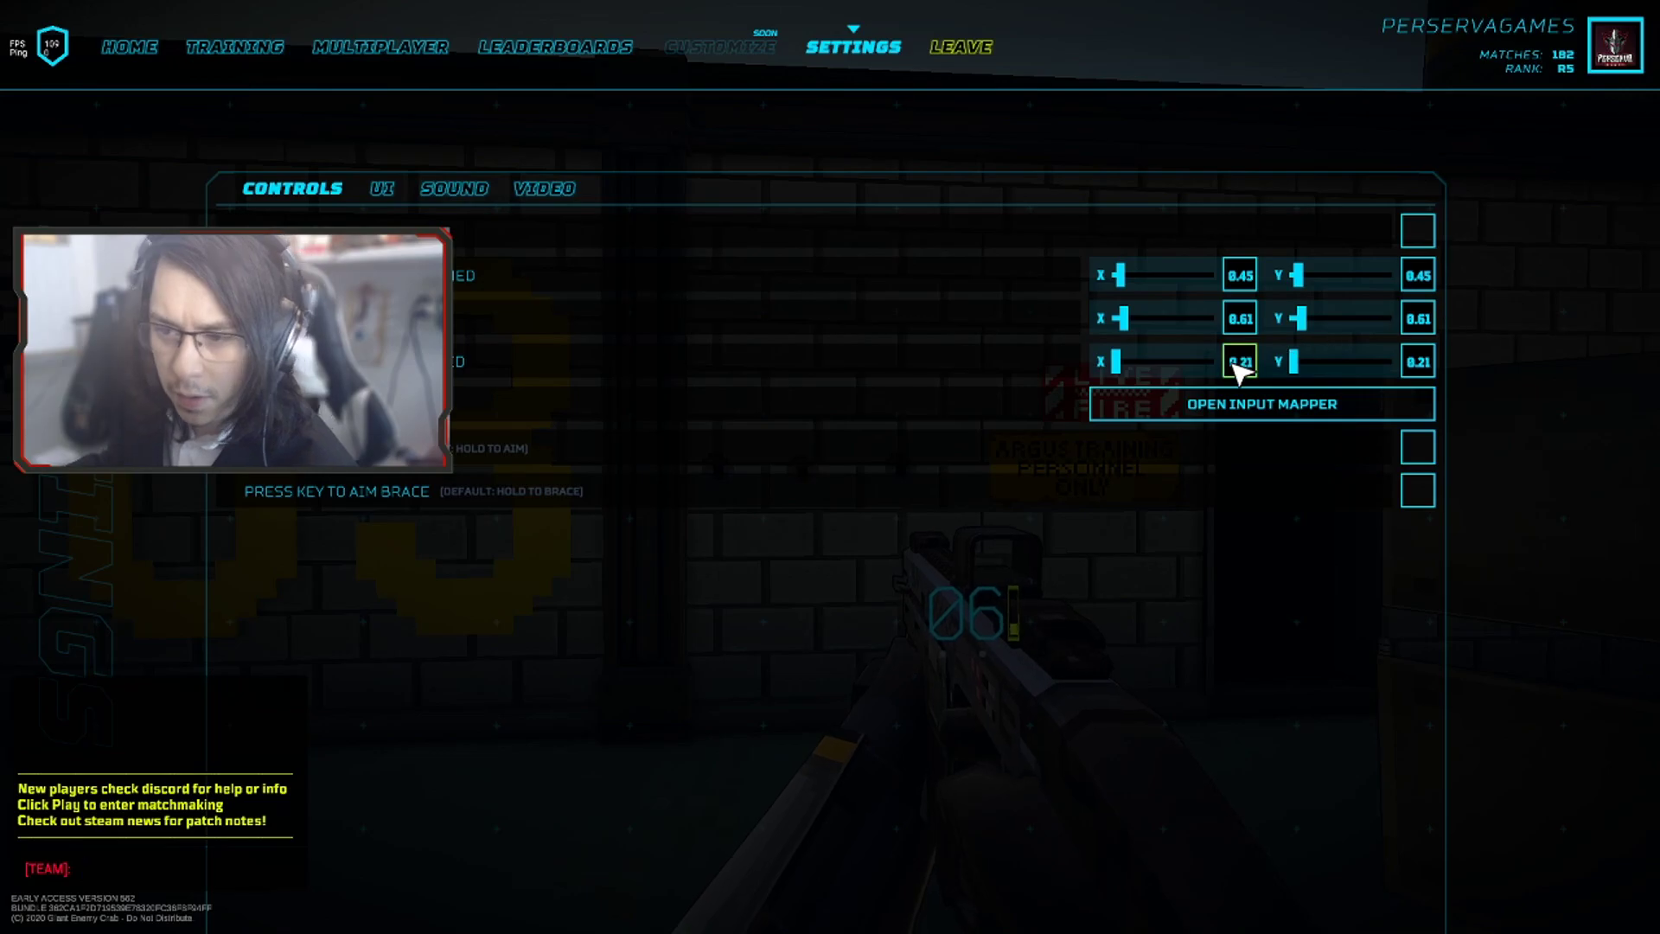
pyautogui.press('Escape')
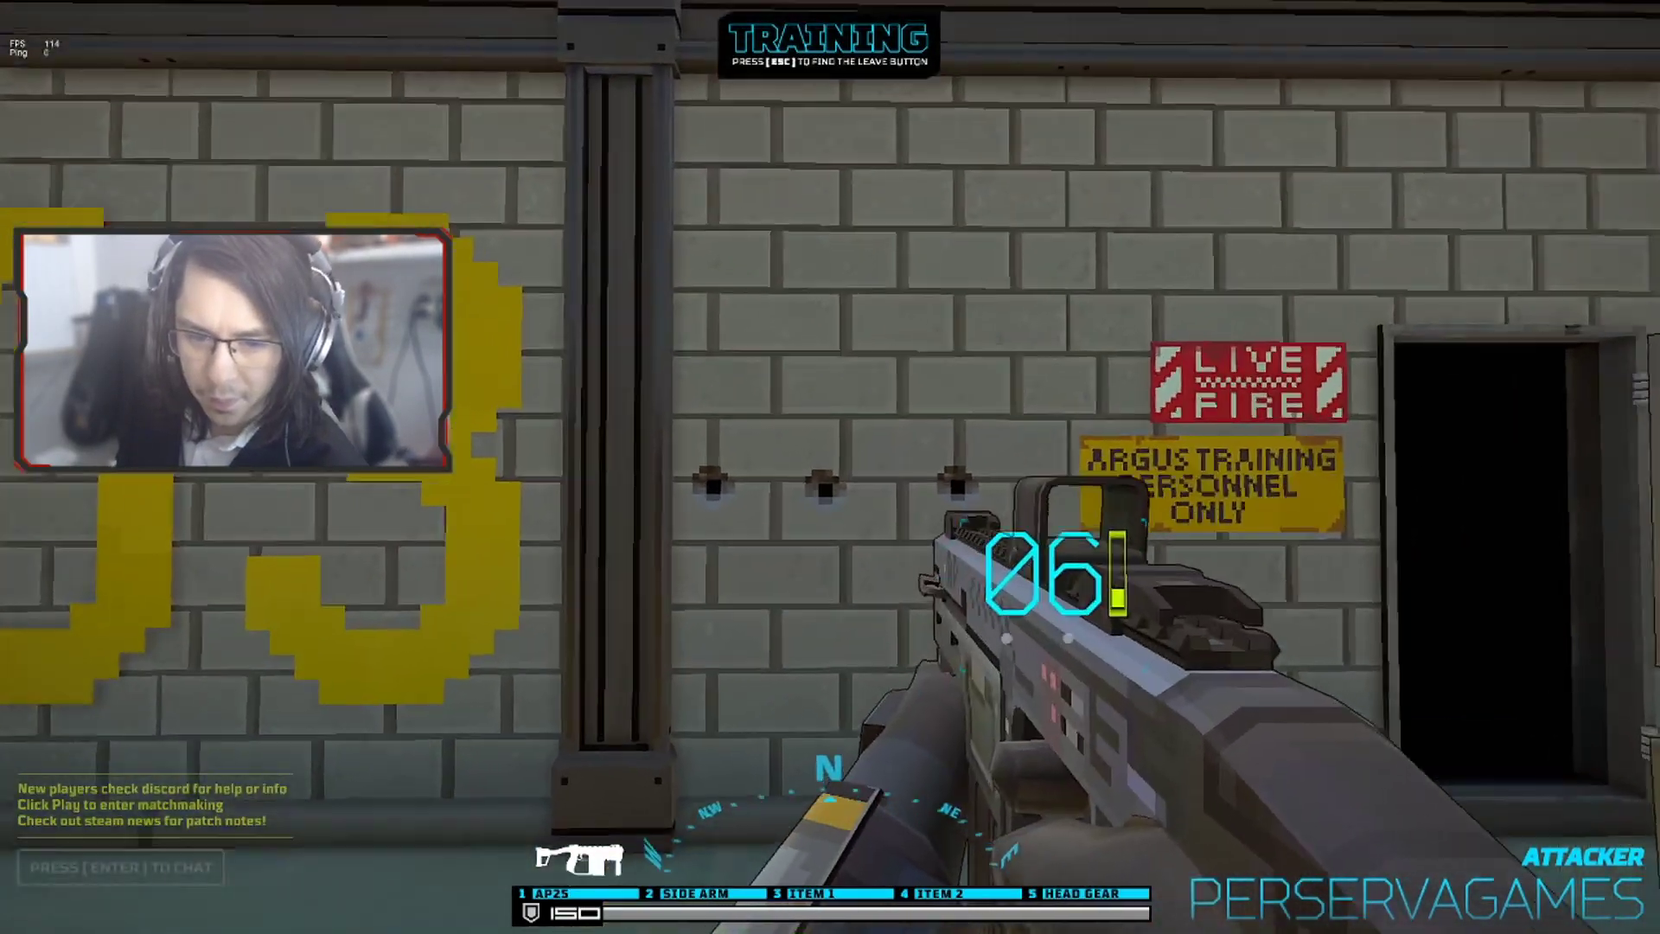
# Step: Test the sensitivity by aiming down sights at the bullet marks on the wall and turning around the training yard
pyautogui.rightClick(830, 467)
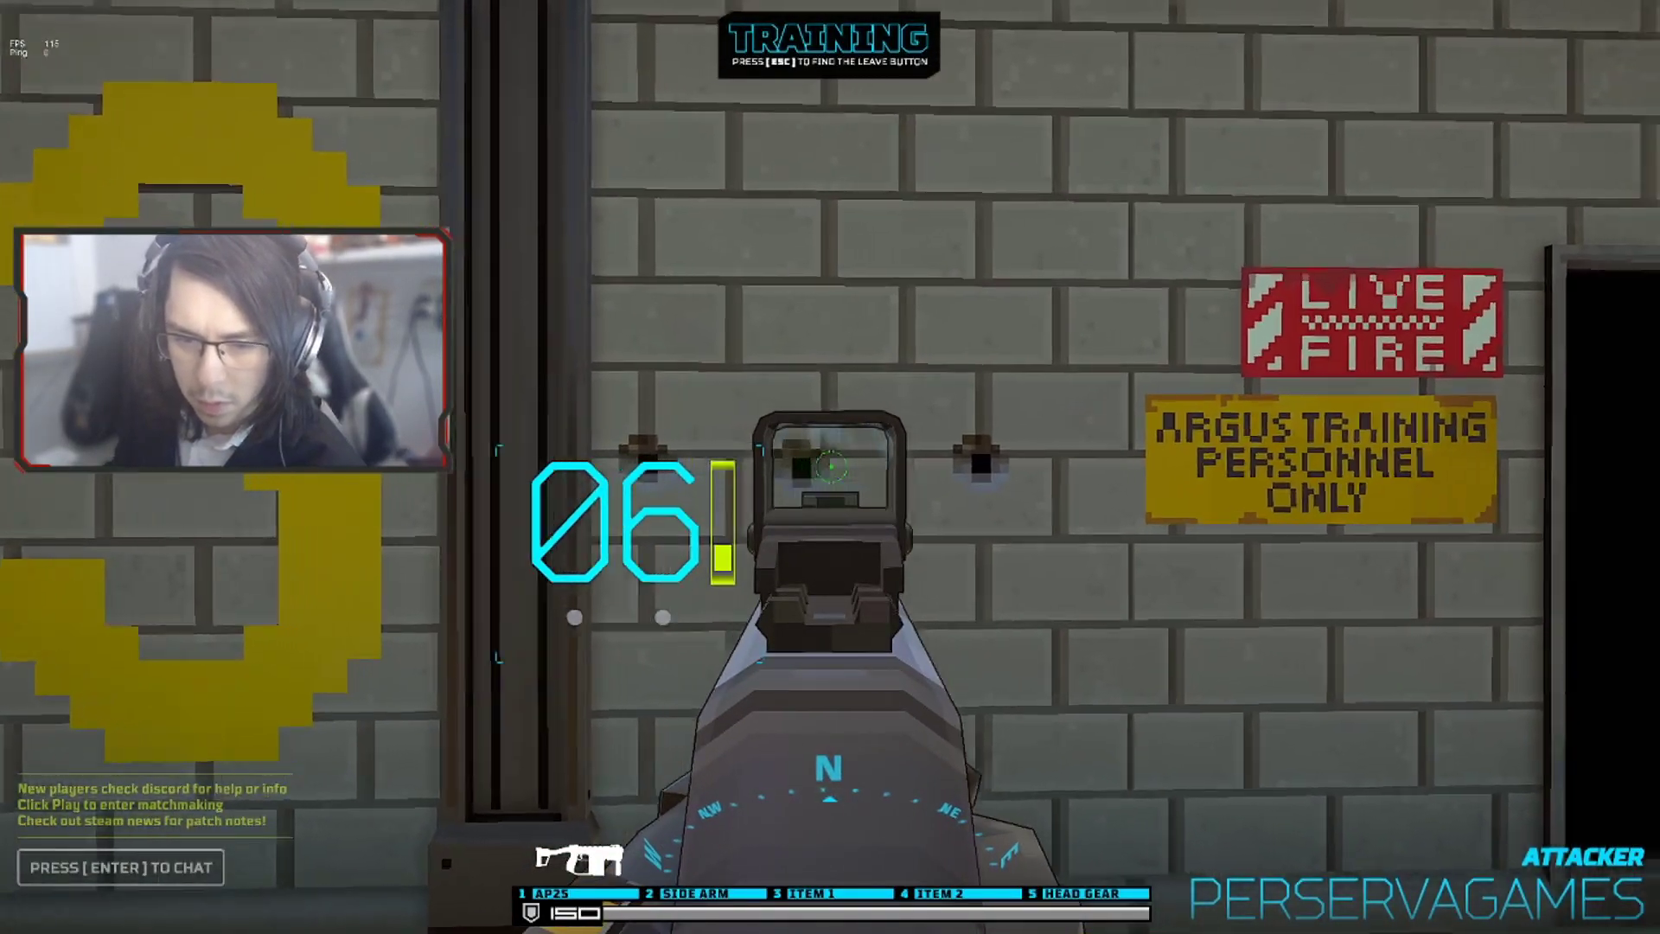
pyautogui.press('w')
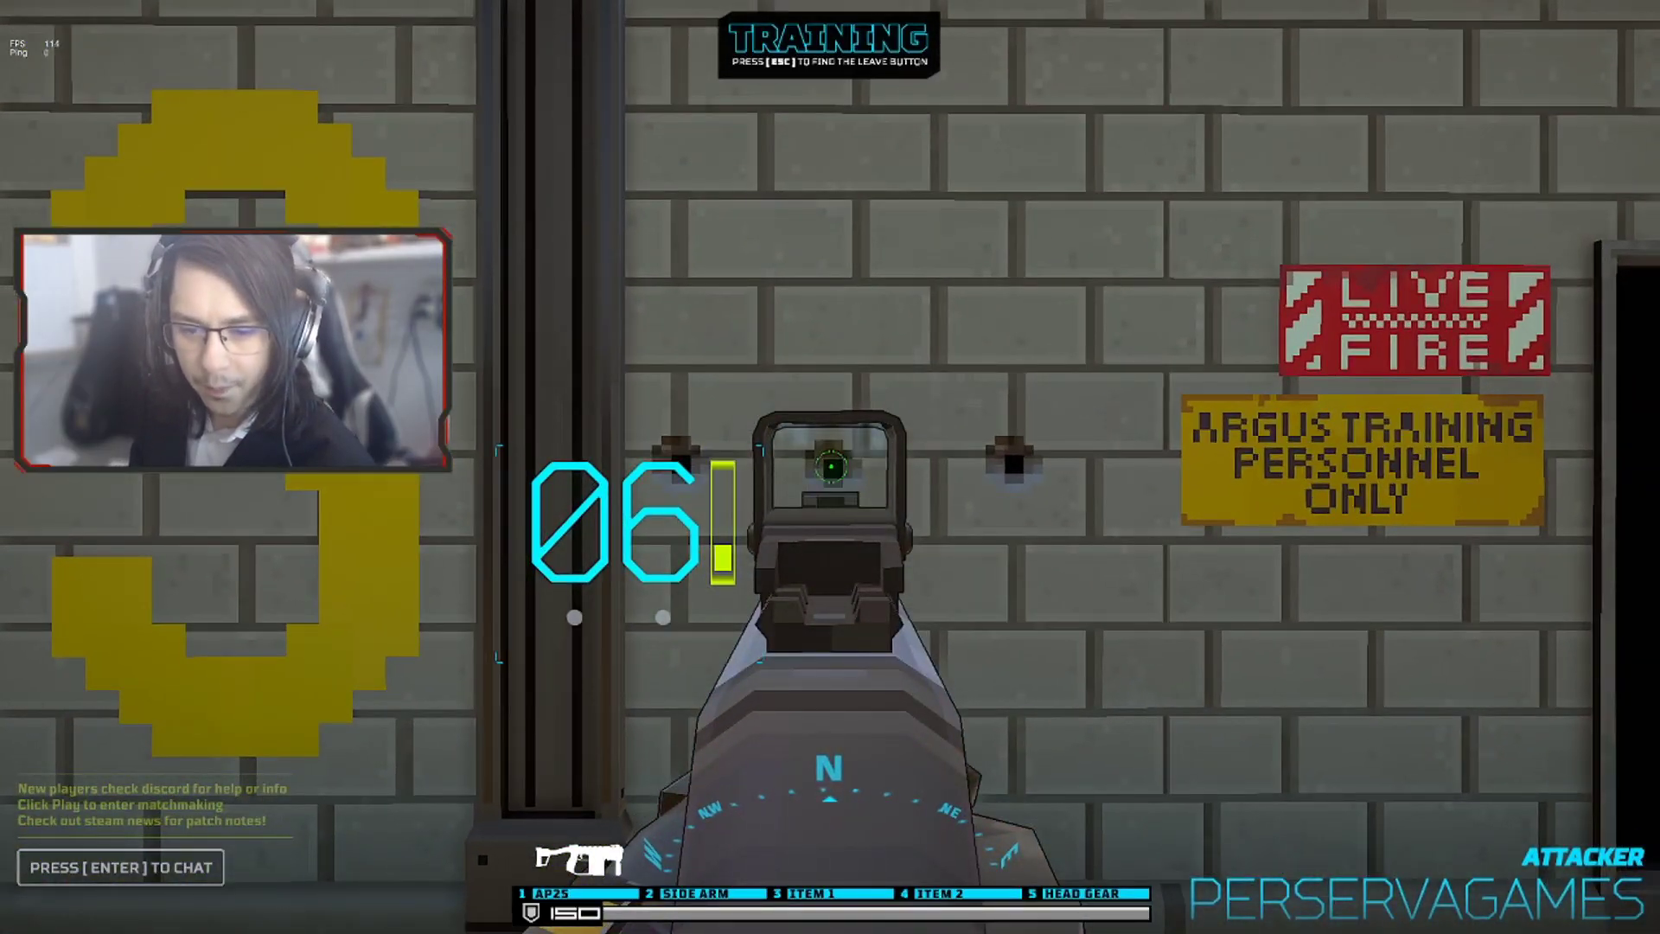
pyautogui.press('w')
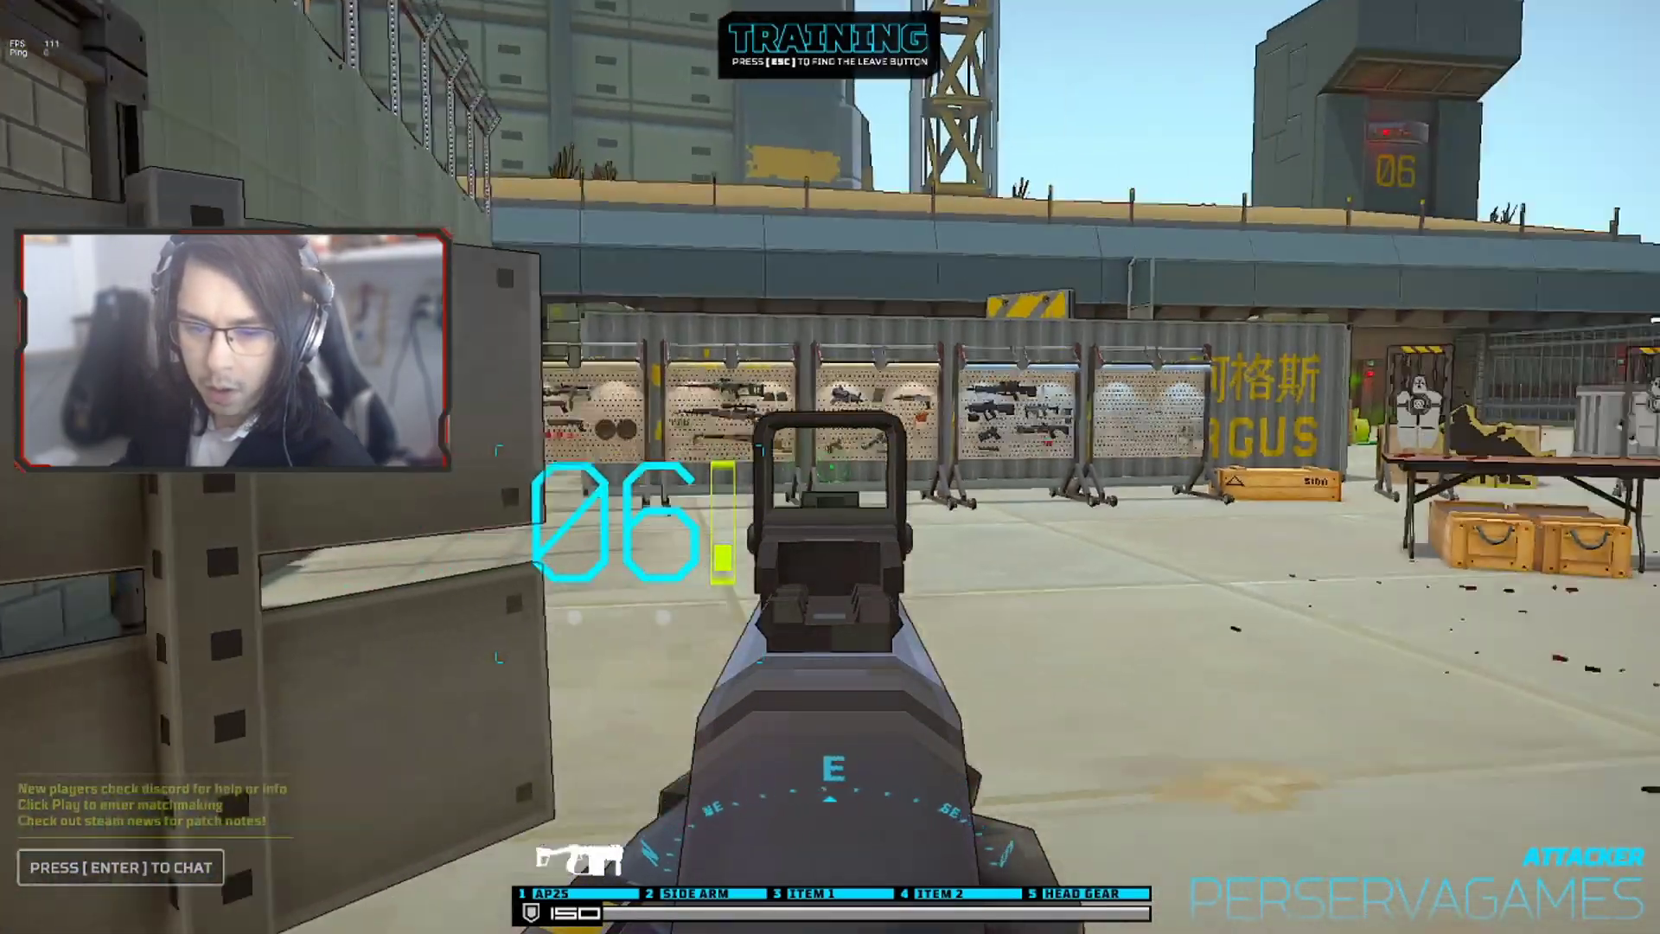
pyautogui.press('w')
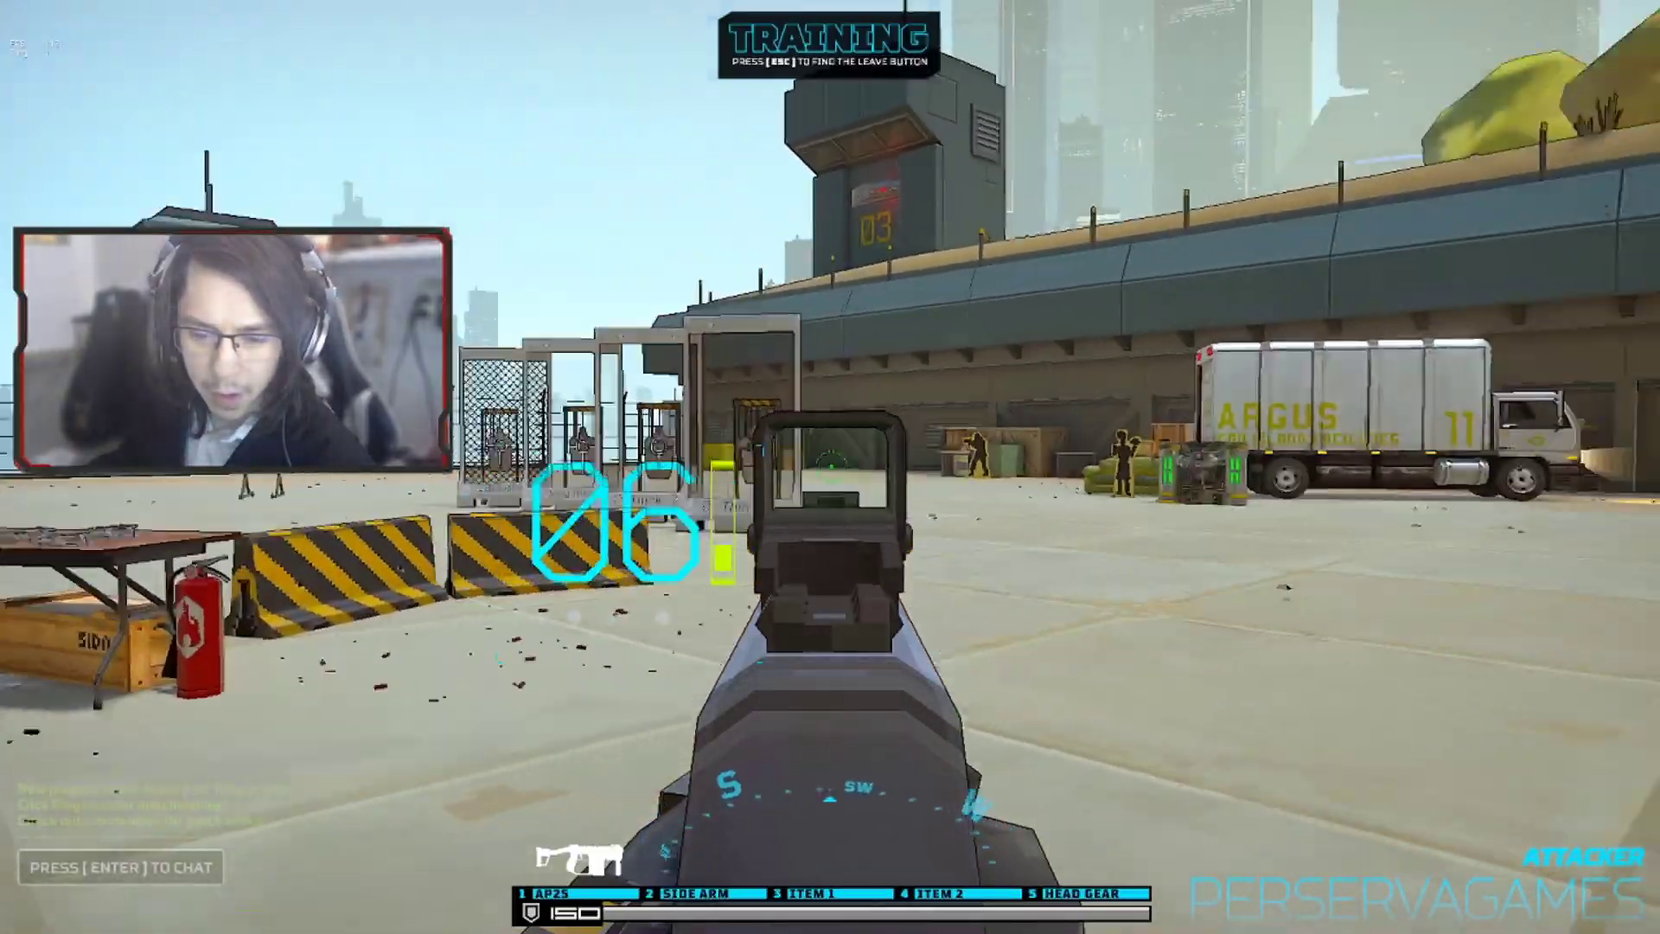
pyautogui.press('w')
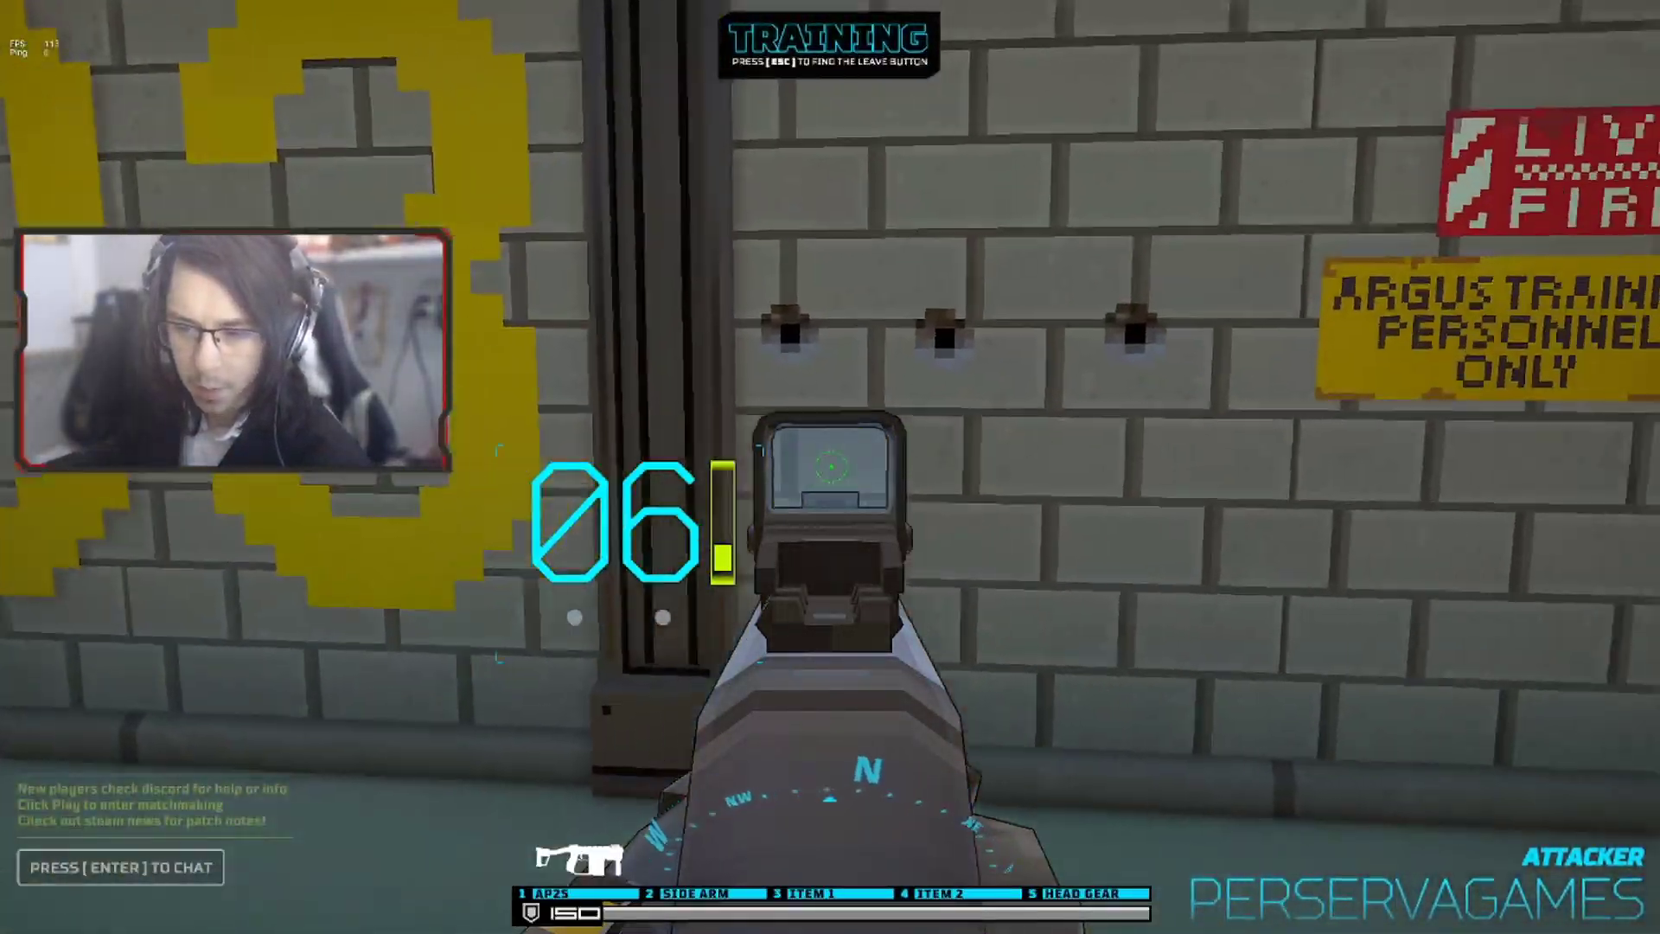
pyautogui.press('a')
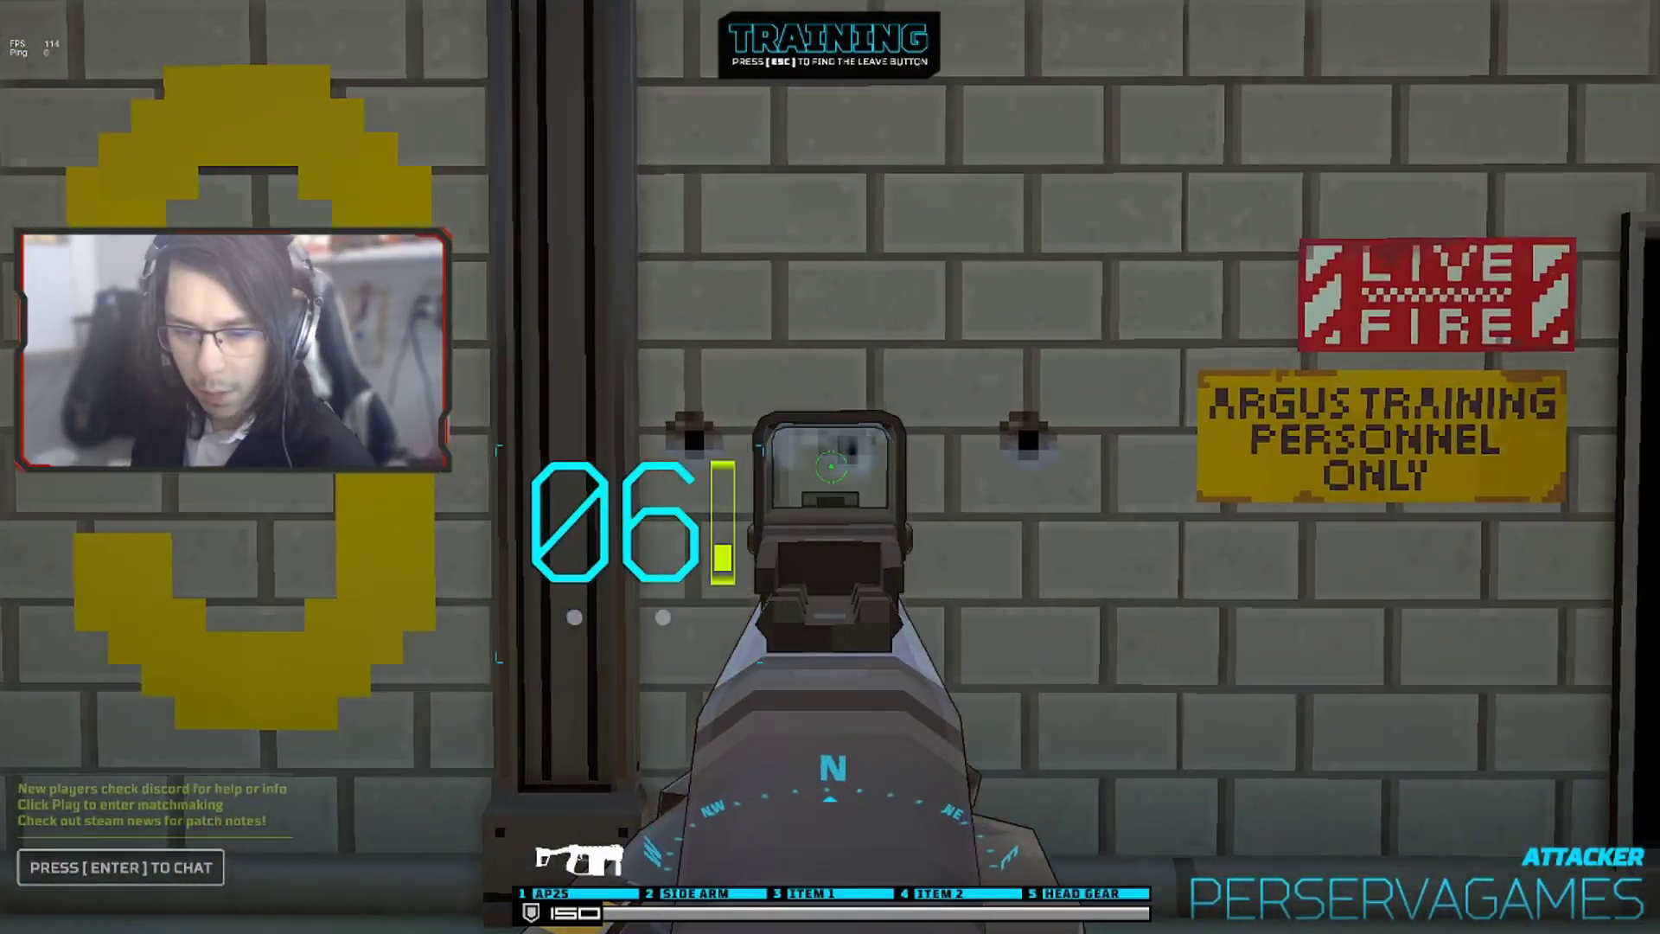
pyautogui.press('s')
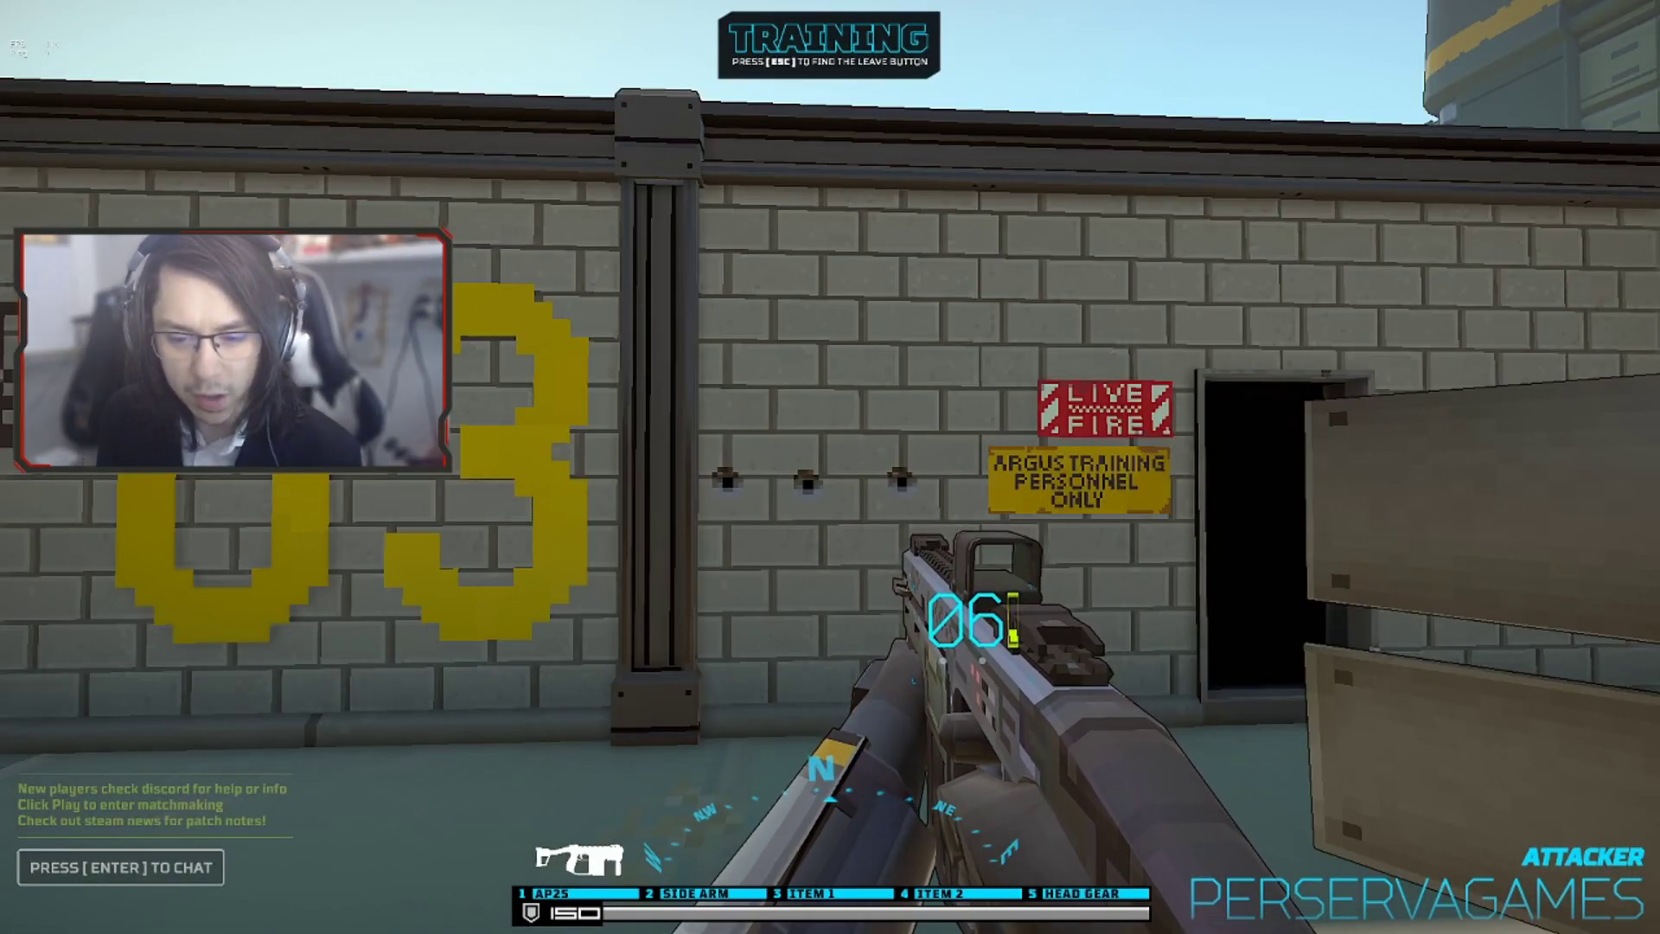
# Step: Try 0.62 for both X and Y in the middle sensitivity row and test it by turning while aiming
pyautogui.press('Escape')
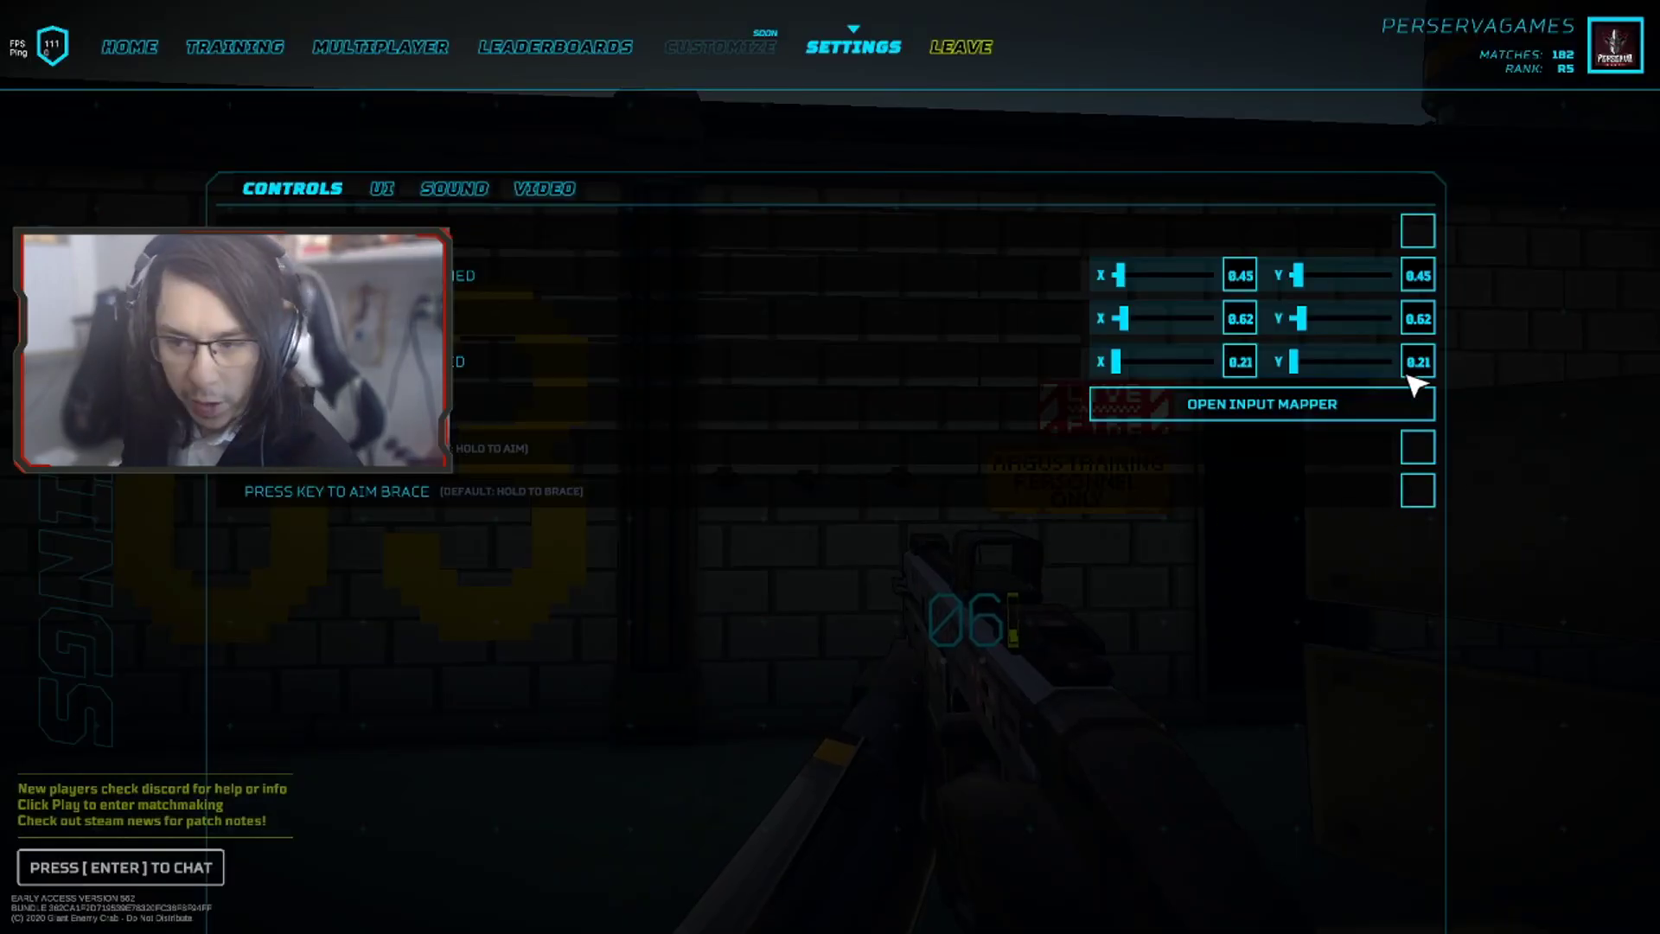
pyautogui.press('Escape')
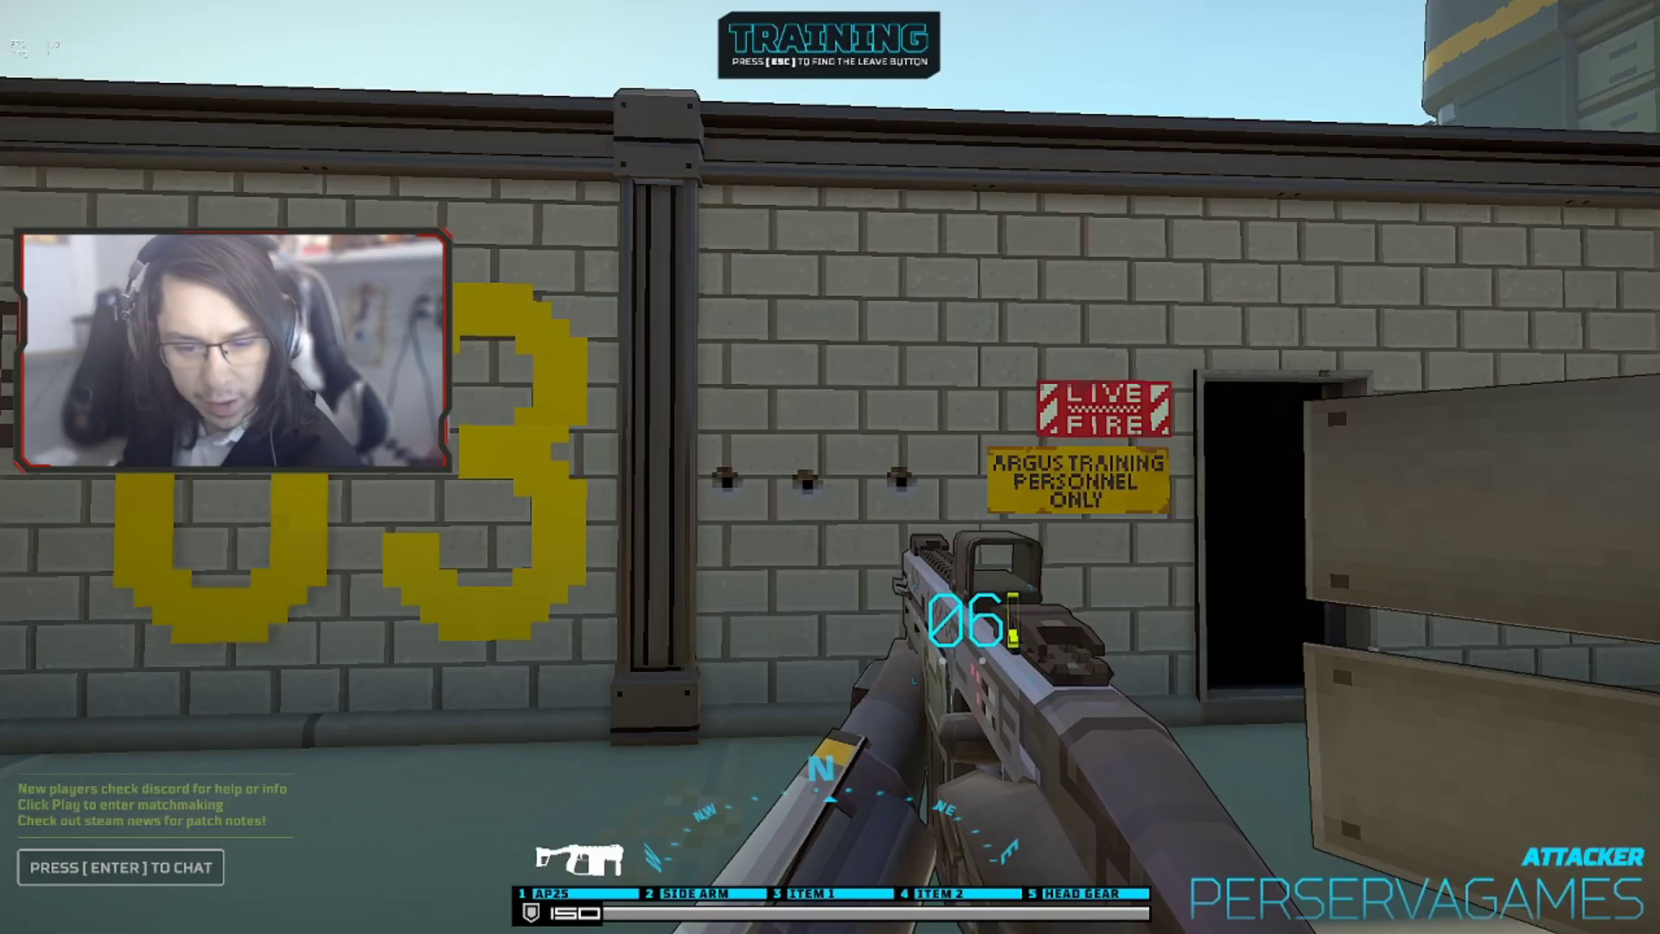
pyautogui.press('w')
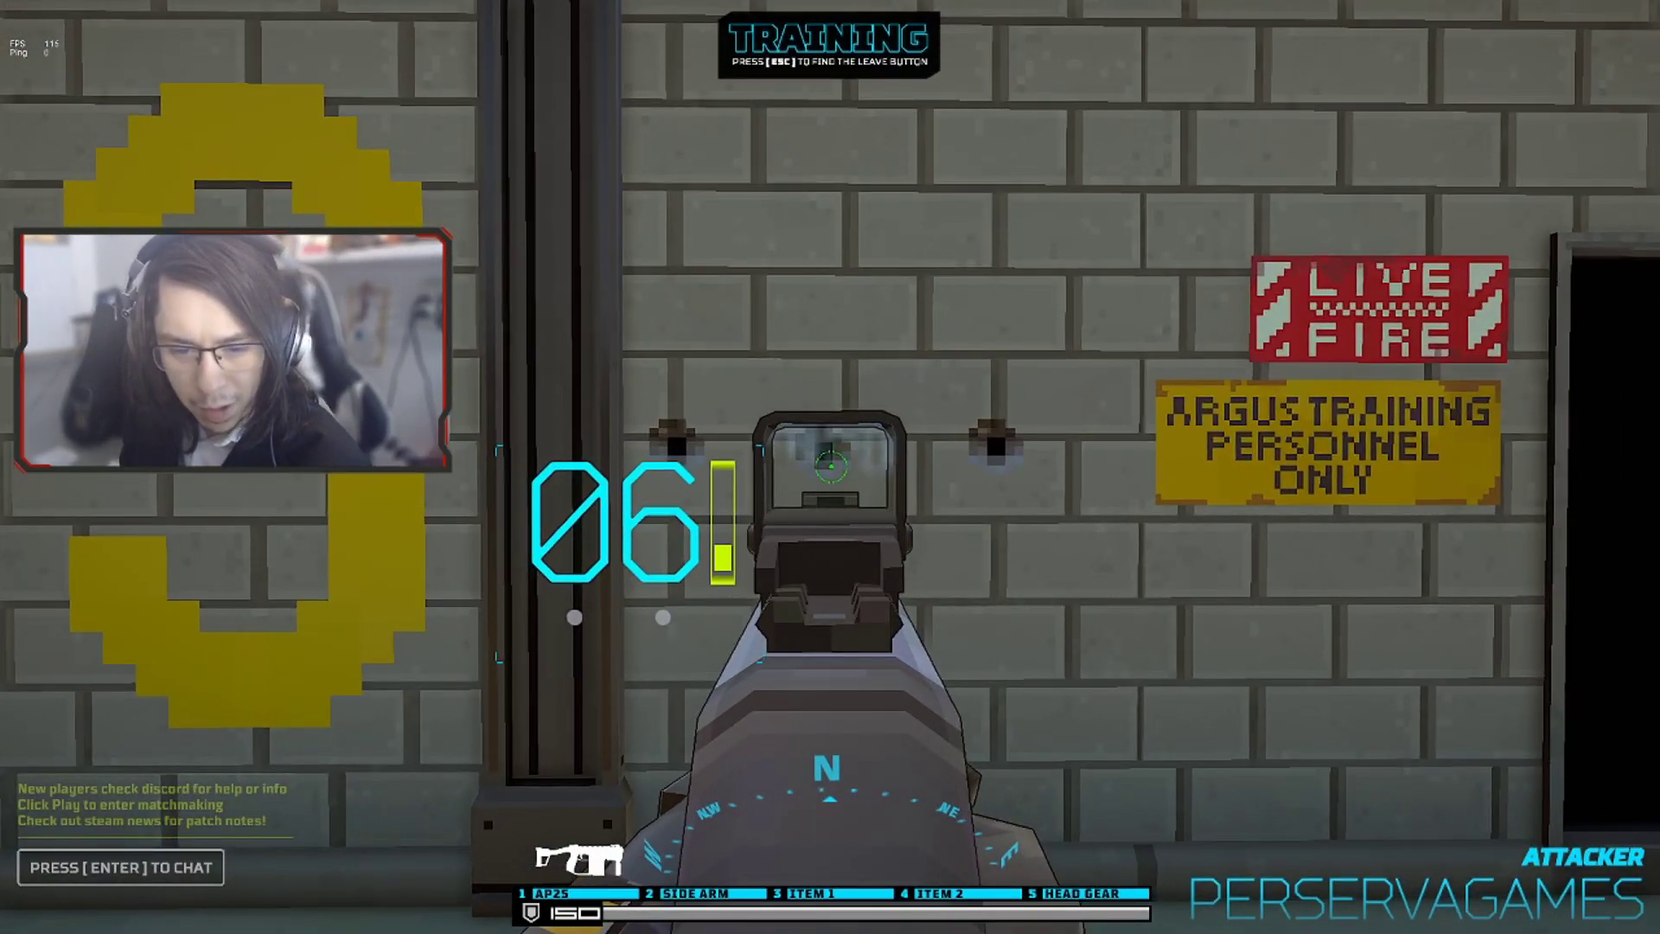
pyautogui.press('w')
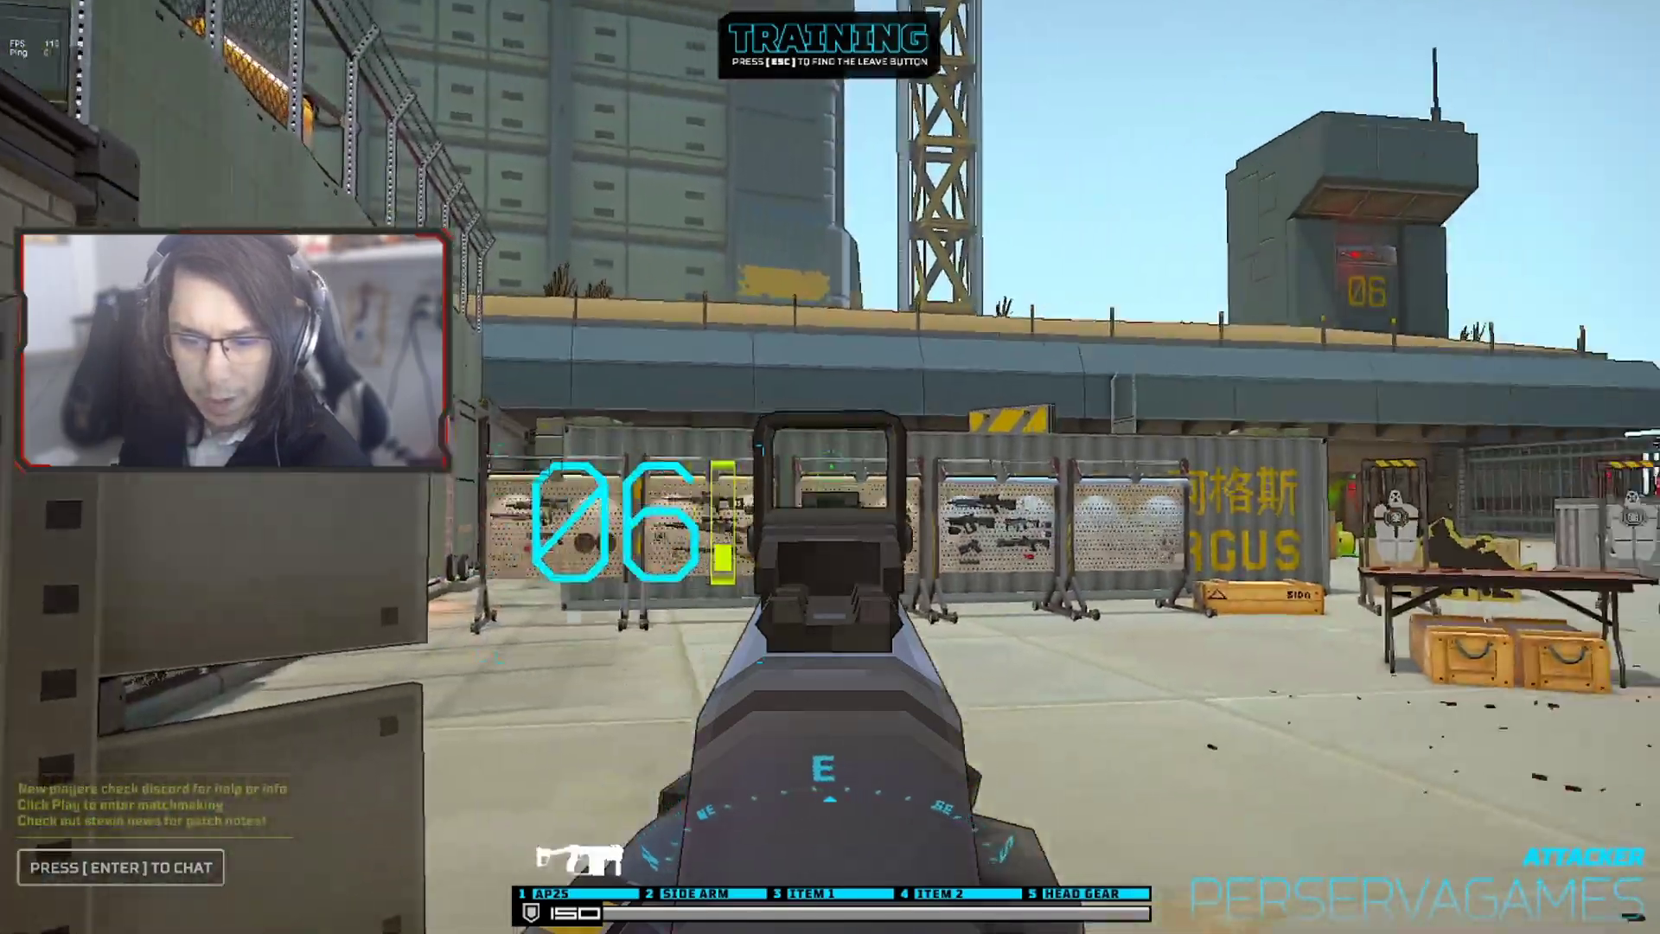
pyautogui.press('w')
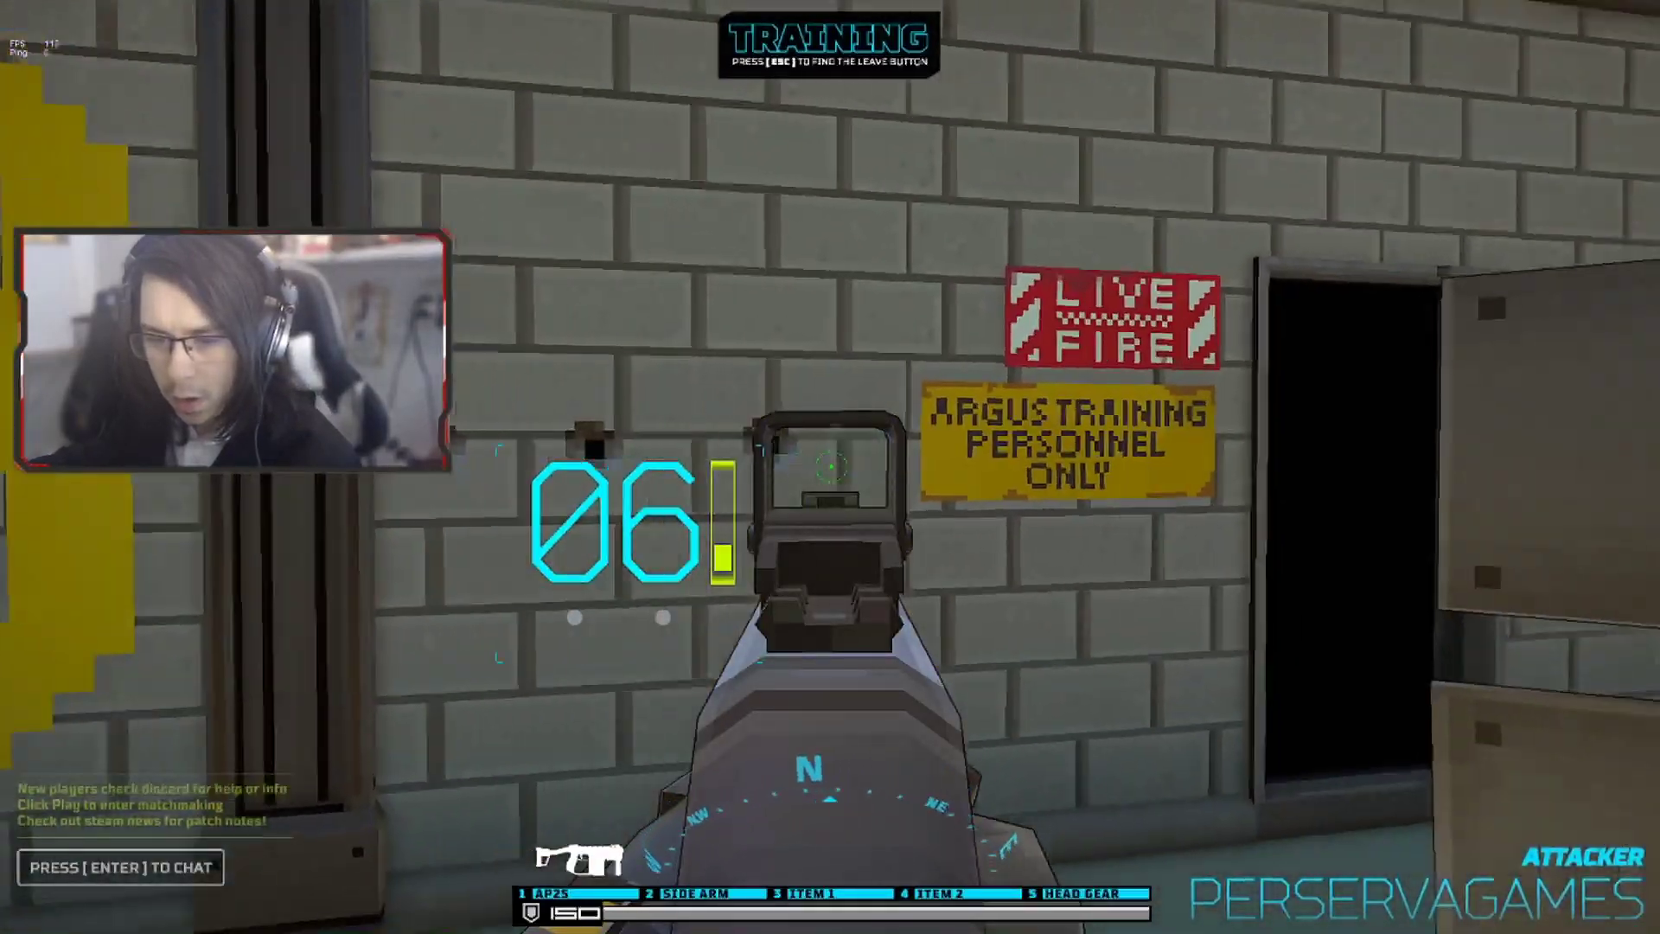
# Step: Set the middle row's X and Y sensitivities to 0.61, return to the training ground and reopen the control settings
pyautogui.press('Escape')
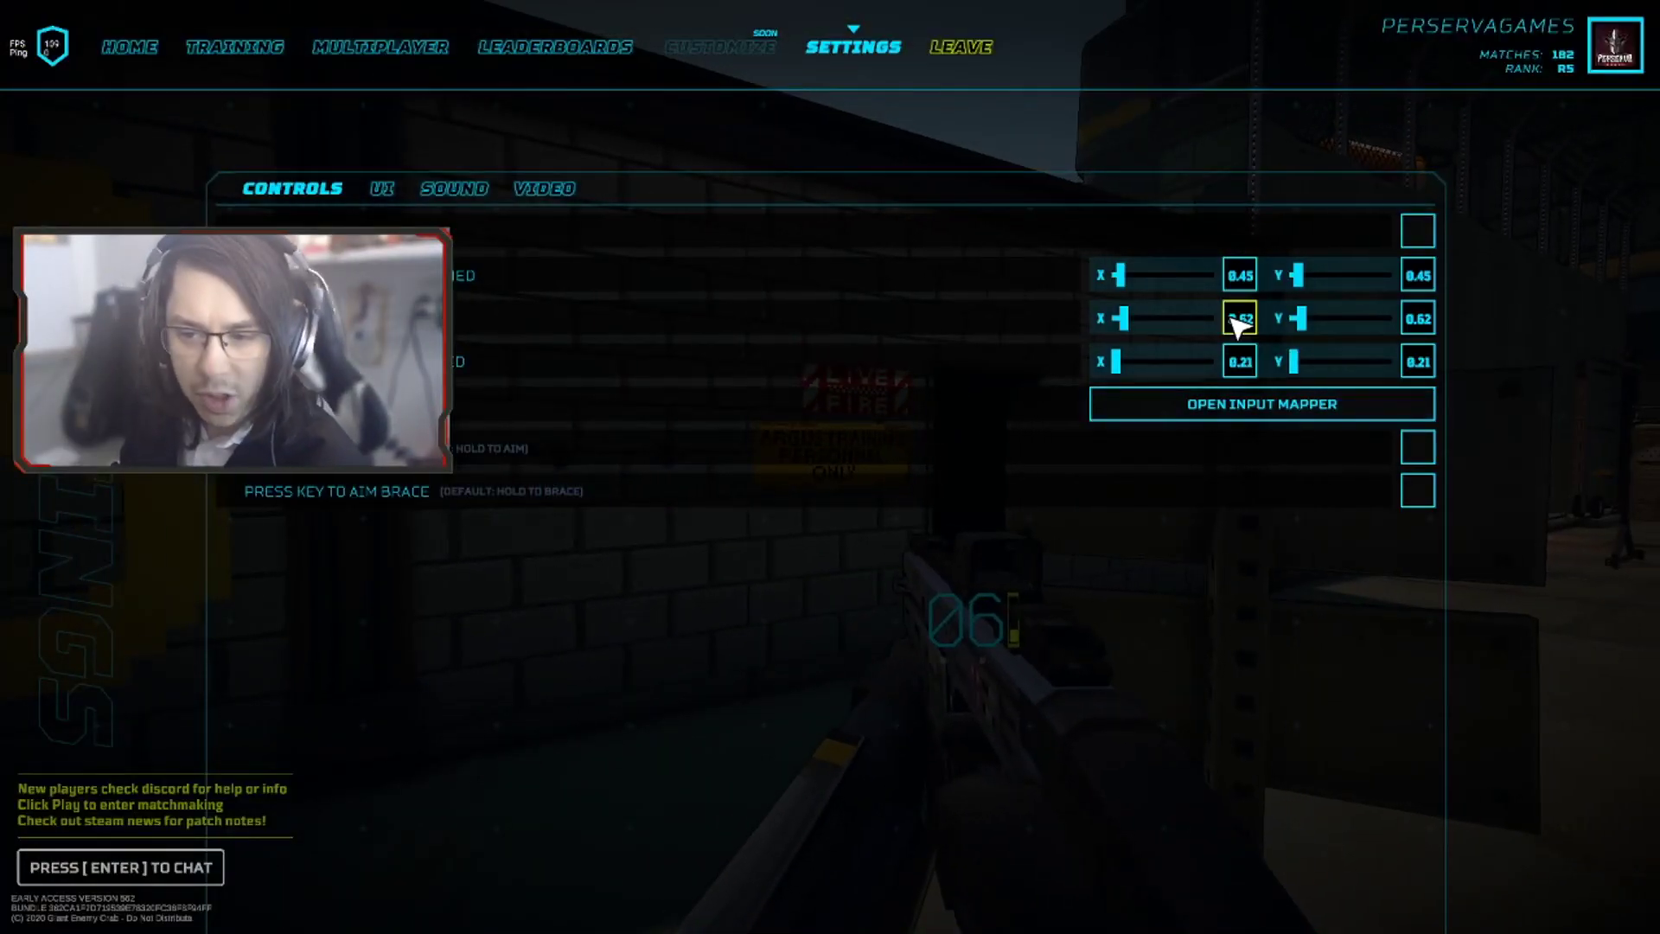
pyautogui.press('BackSpace')
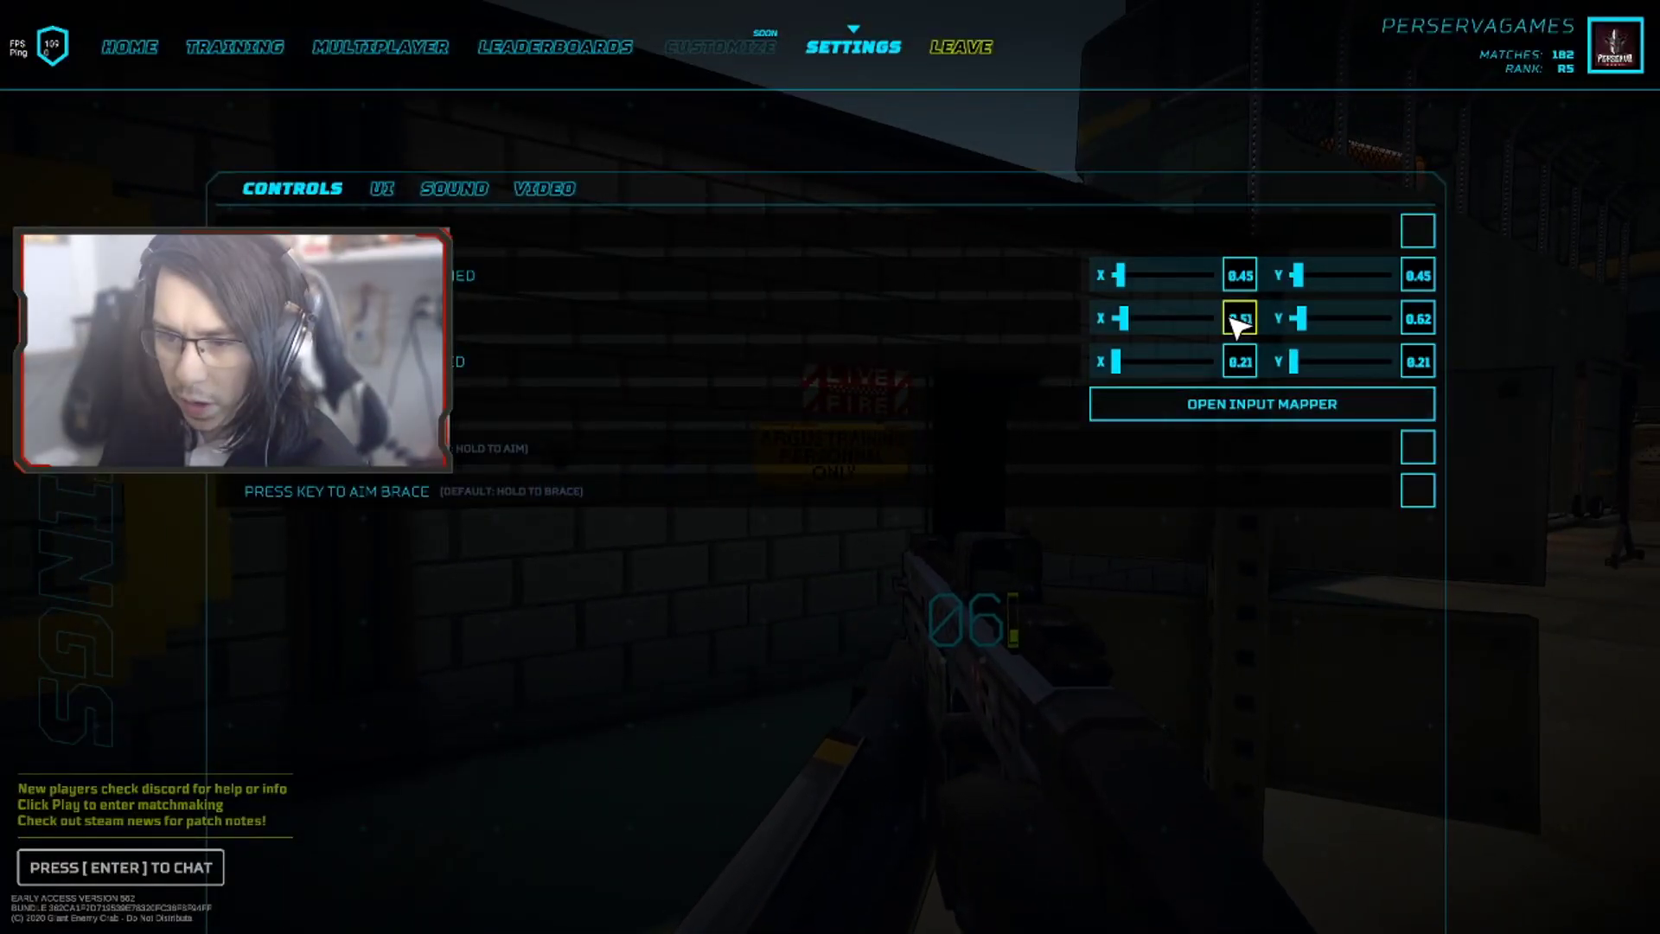
pyautogui.write('1')
pyautogui.press('Escape')
pyautogui.press('Escape')
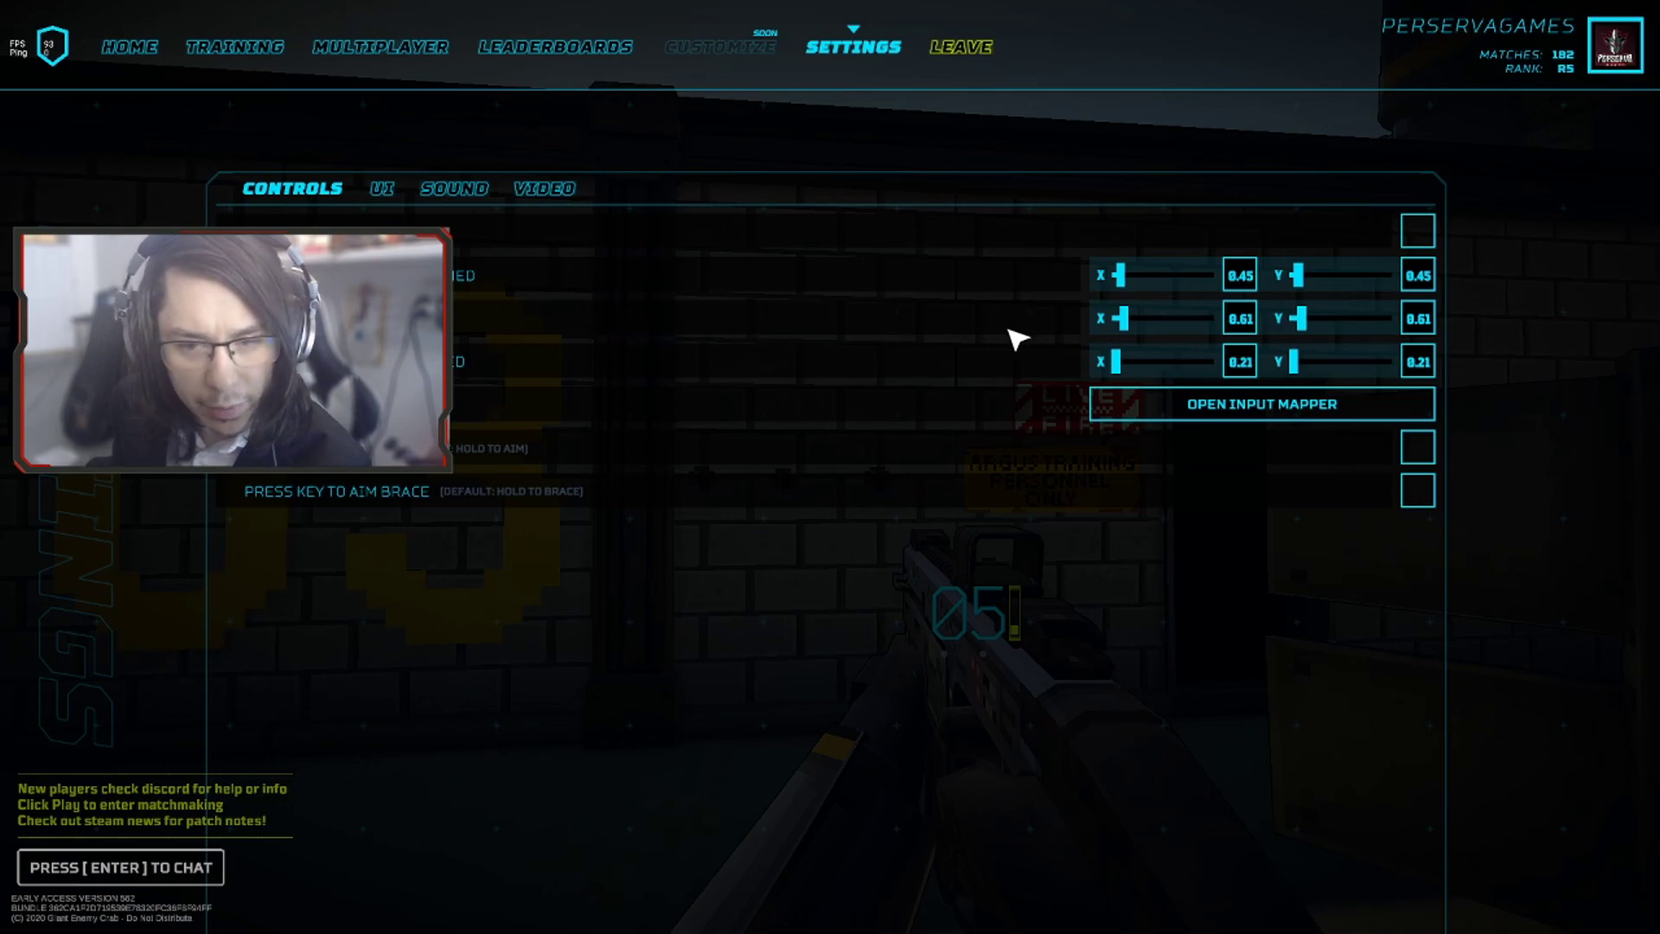
# Step: Switch to the PSA method calculator in the browser and review its starting sensitivity entry
pyautogui.hotkey('alt', 'Tab')
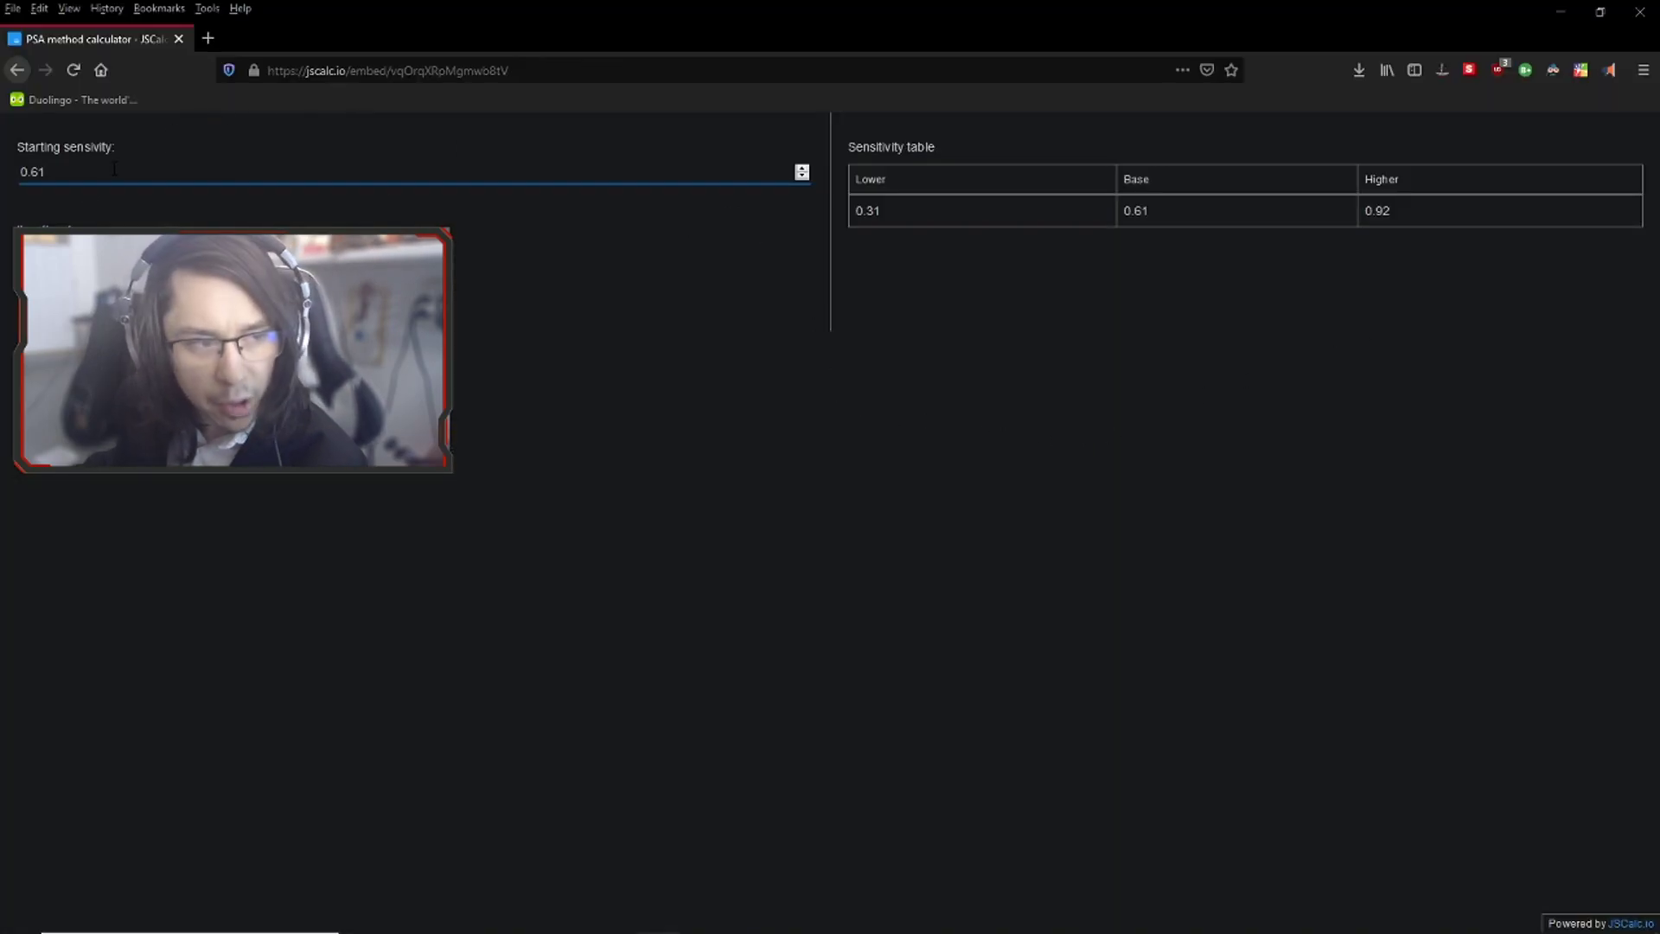
pyautogui.moveTo(18, 147); pyautogui.dragTo(91, 147)
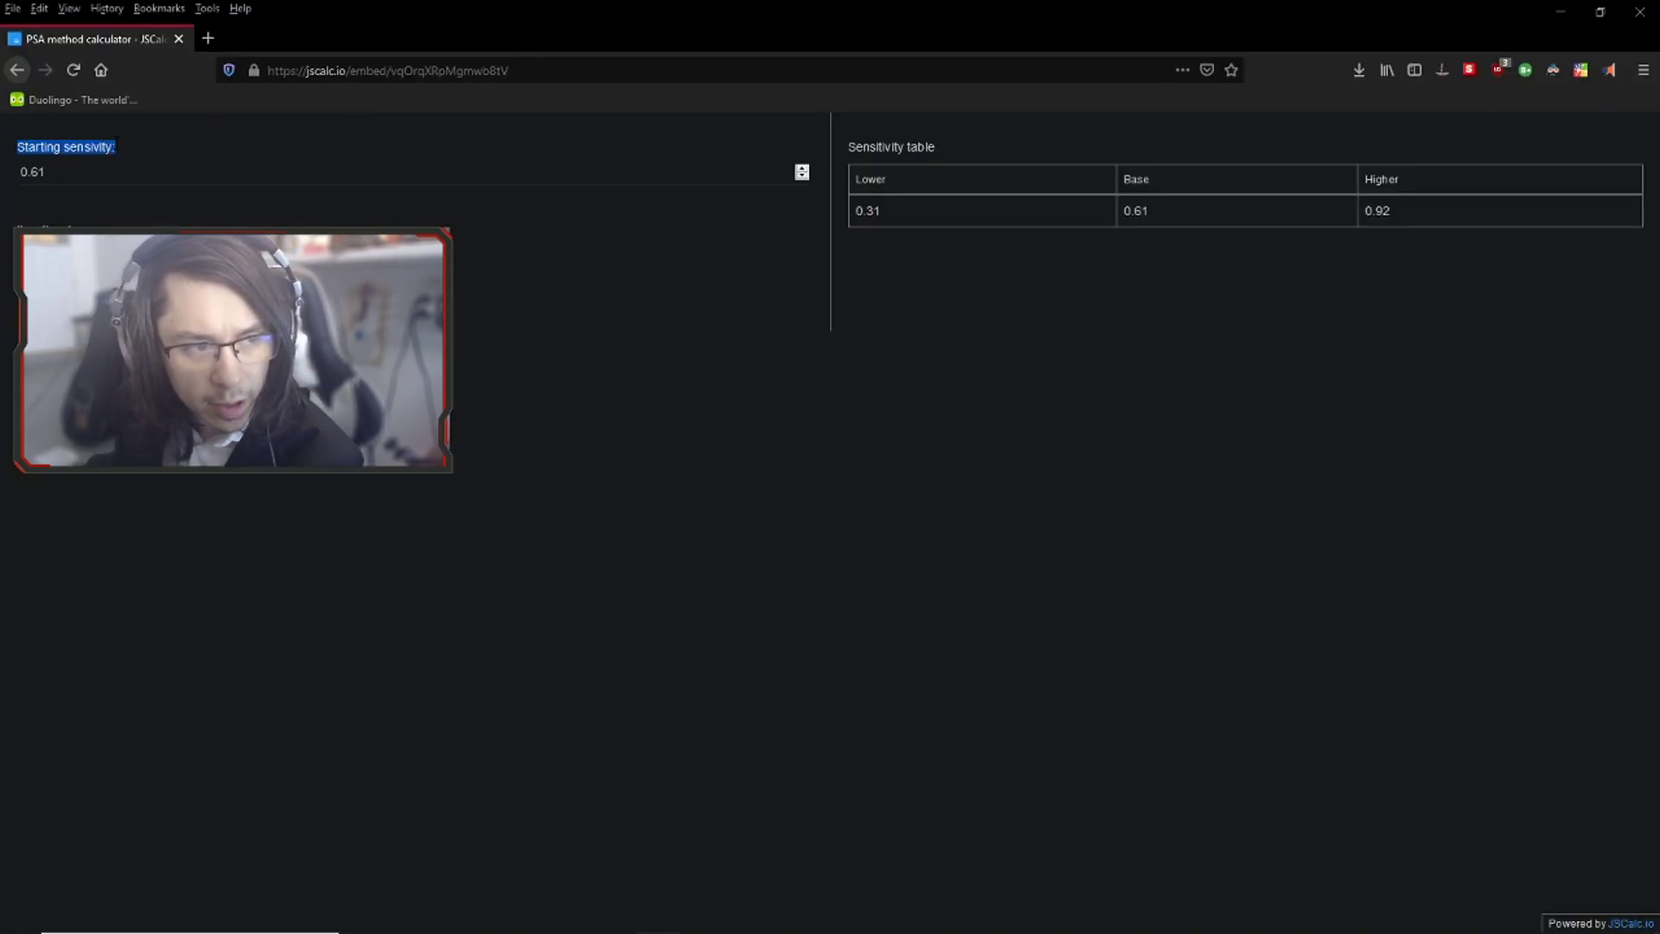
pyautogui.click(67, 166)
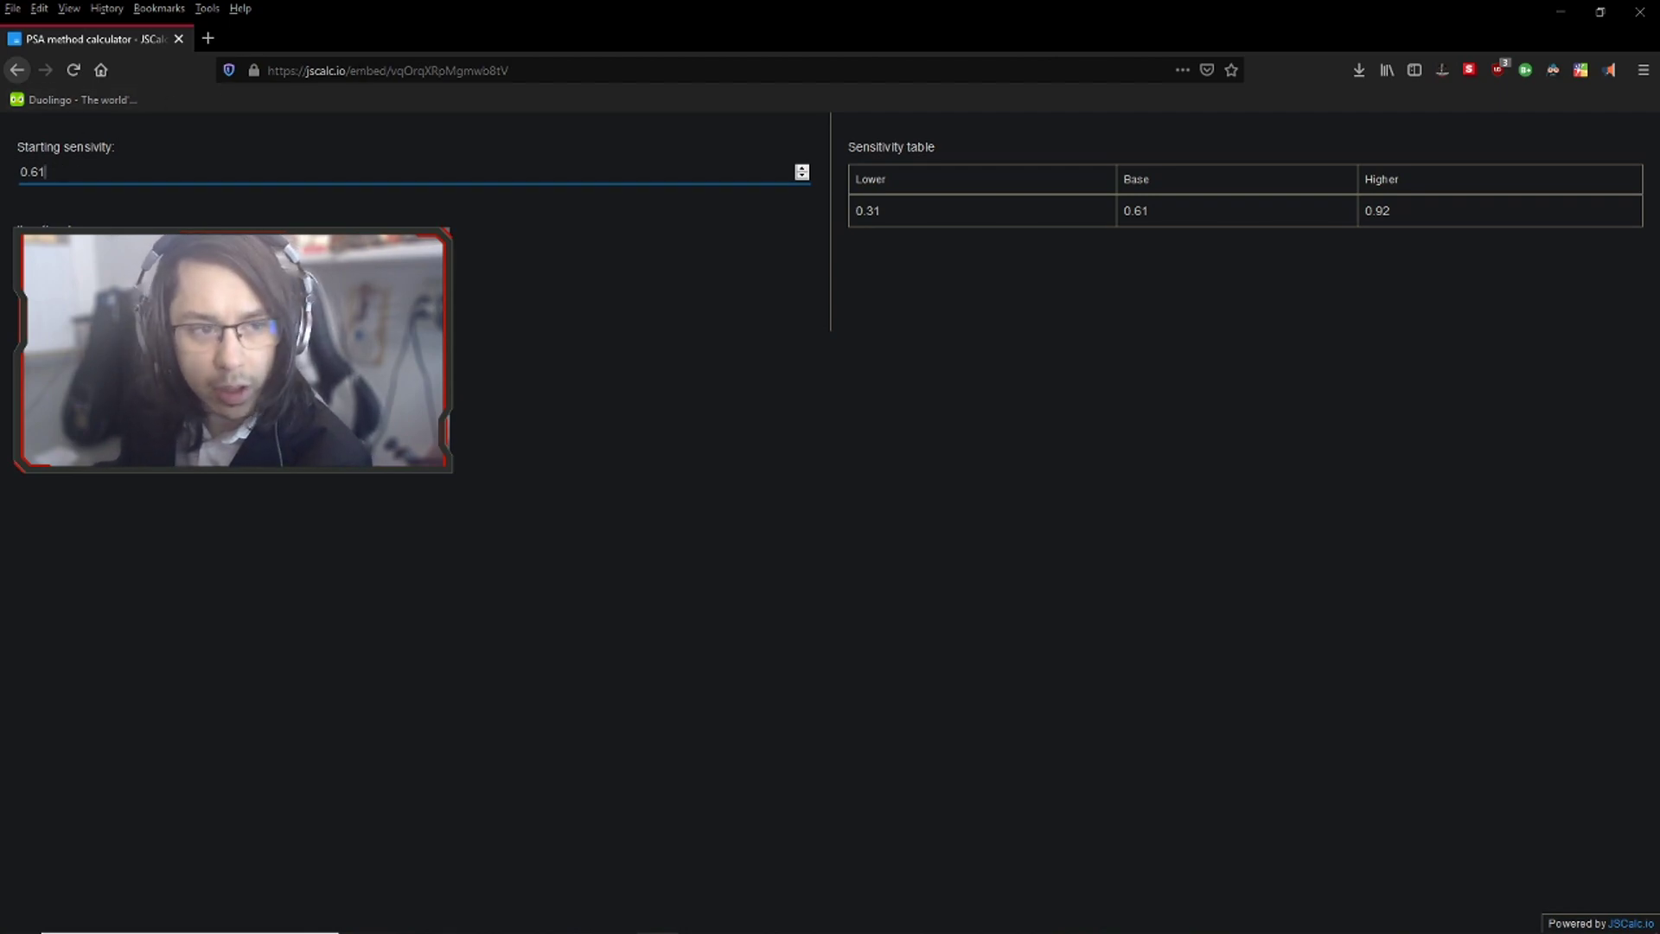
pyautogui.hotkey('ctrl', 'l')
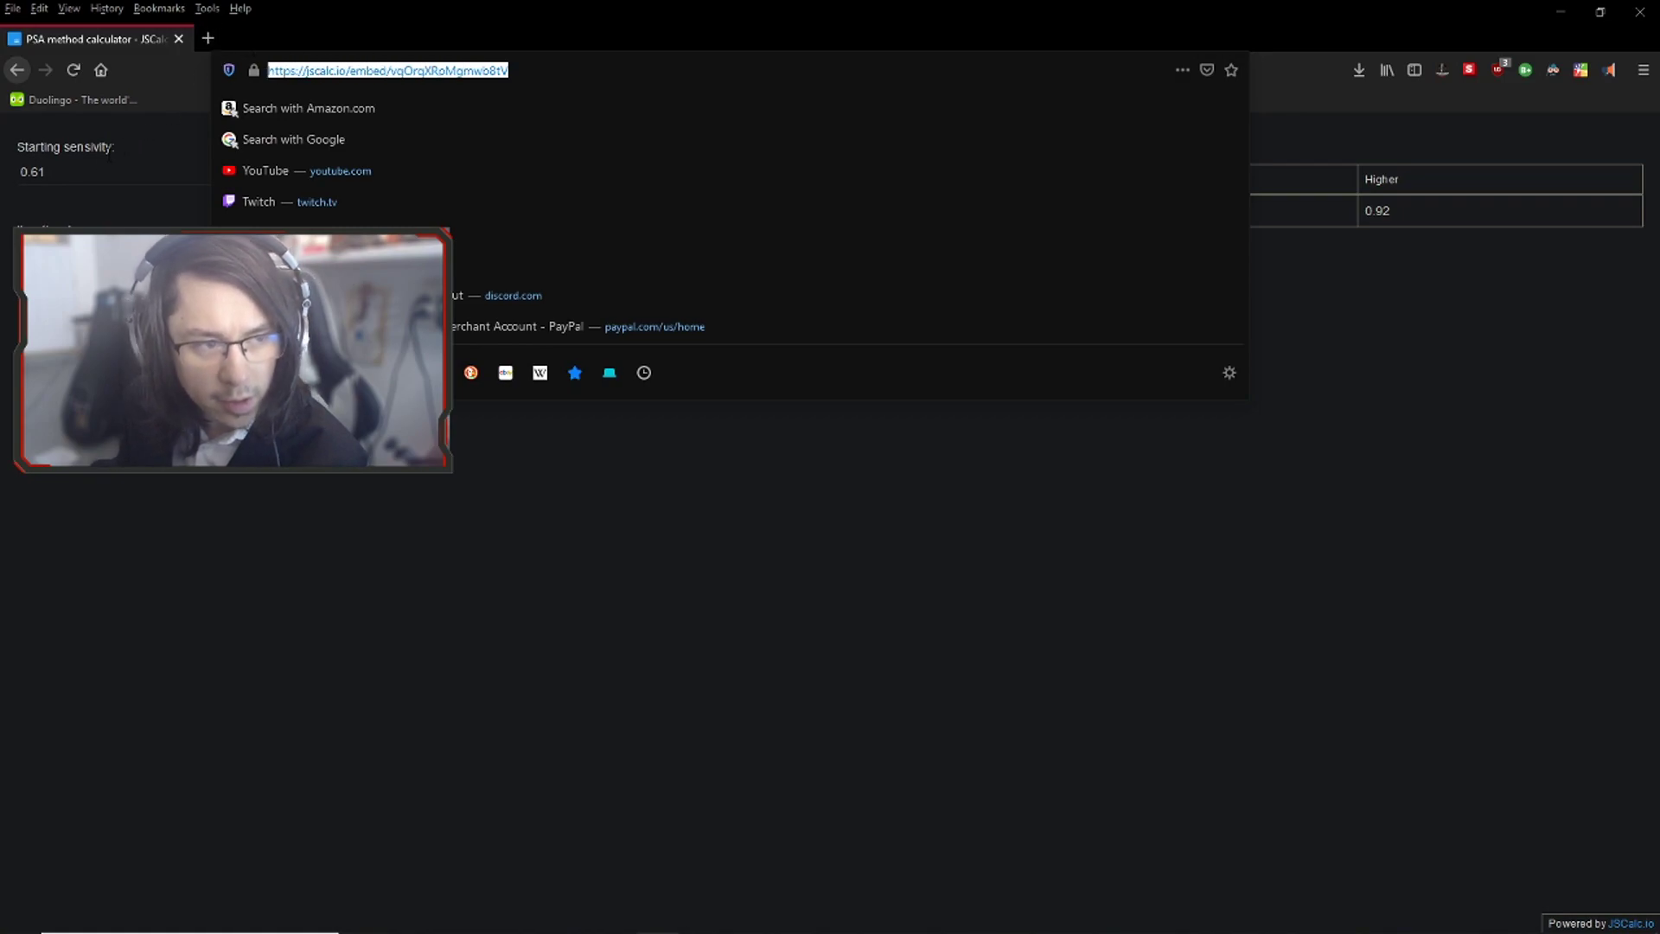
pyautogui.click(81, 172)
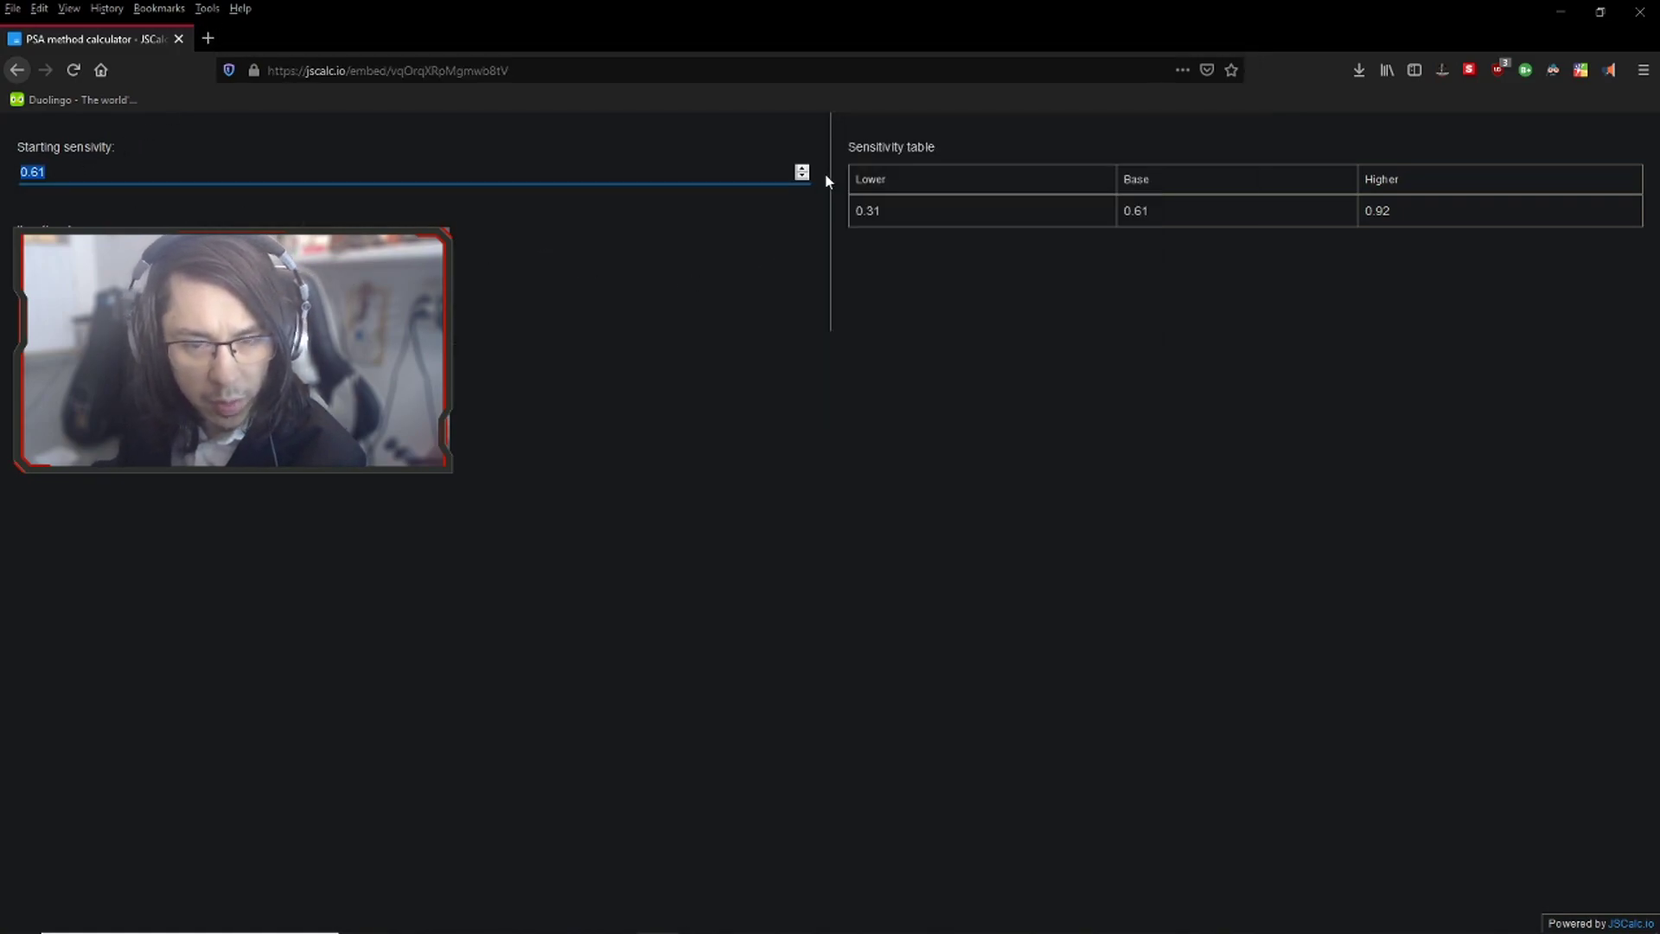
# Step: Check the in-game sensitivity settings against the Lower and Higher values in the calculator's sensitivity table
pyautogui.hotkey('alt', 'Tab')
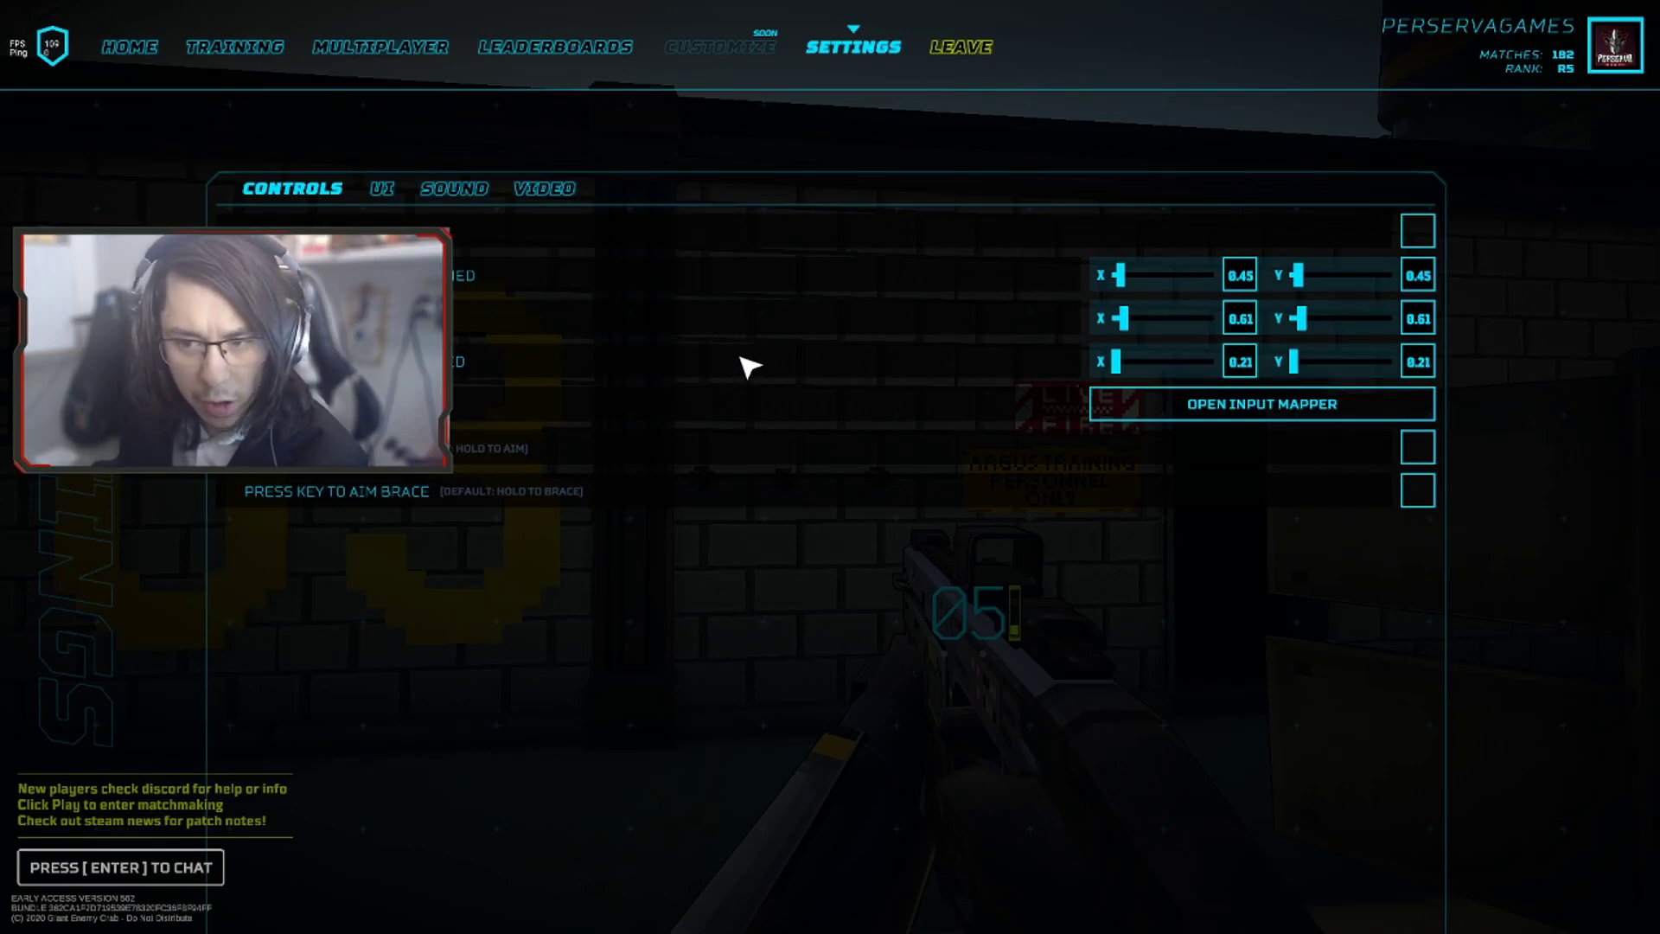
pyautogui.hotkey('alt', 'Tab')
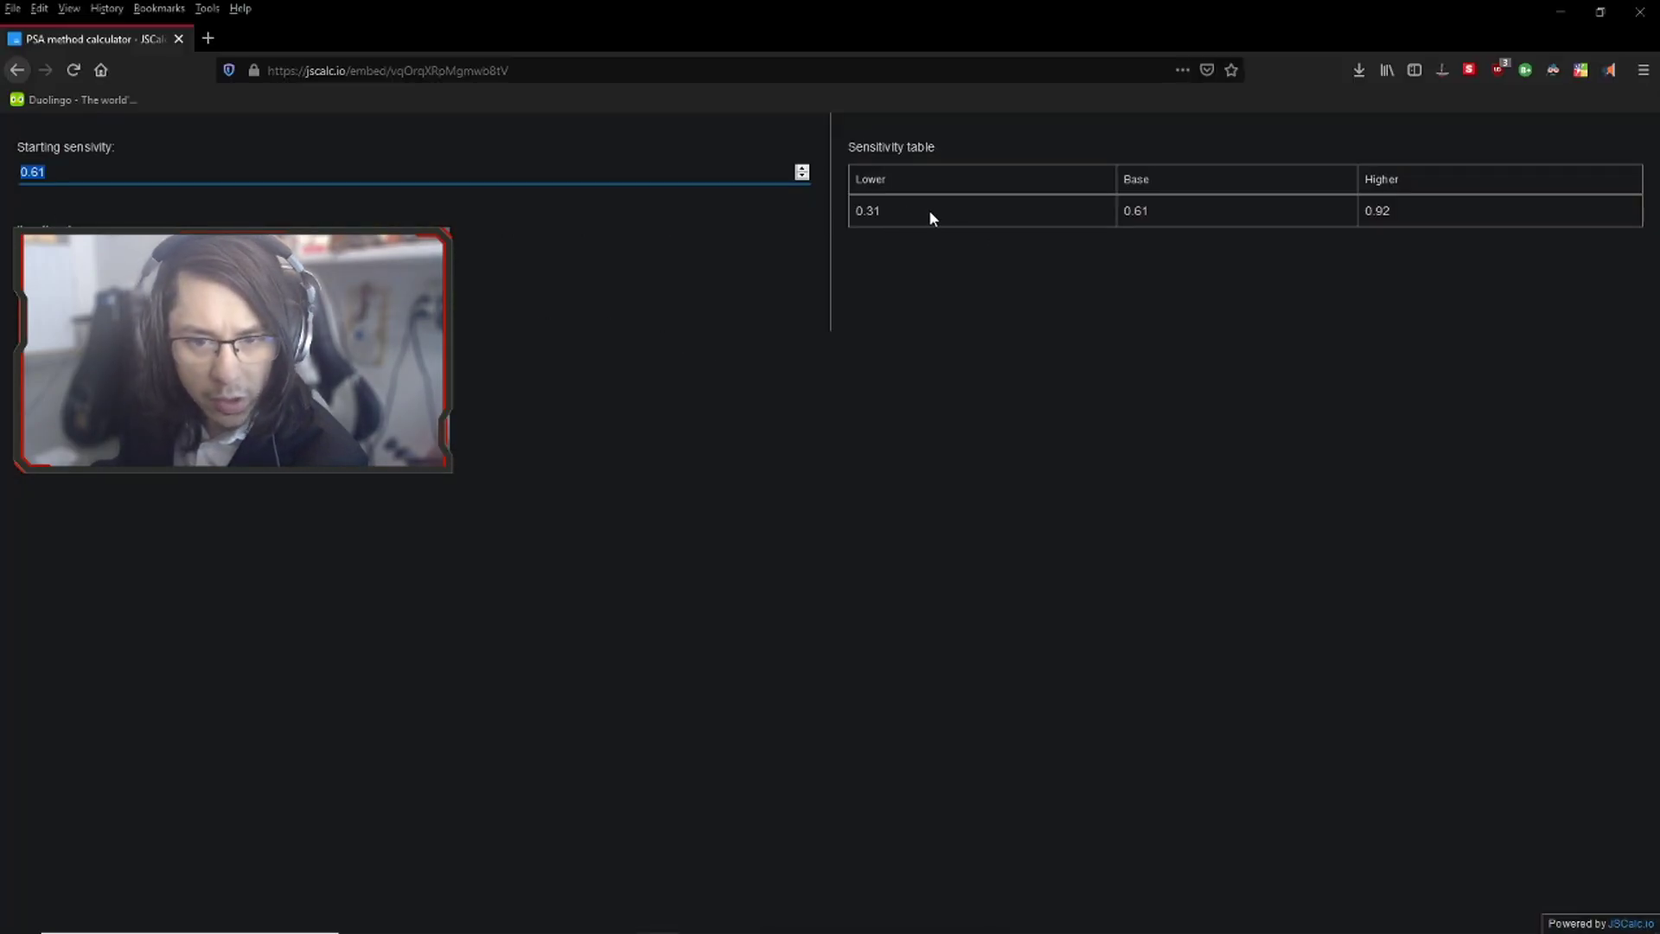
pyautogui.moveTo(900, 211); pyautogui.dragTo(860, 211)
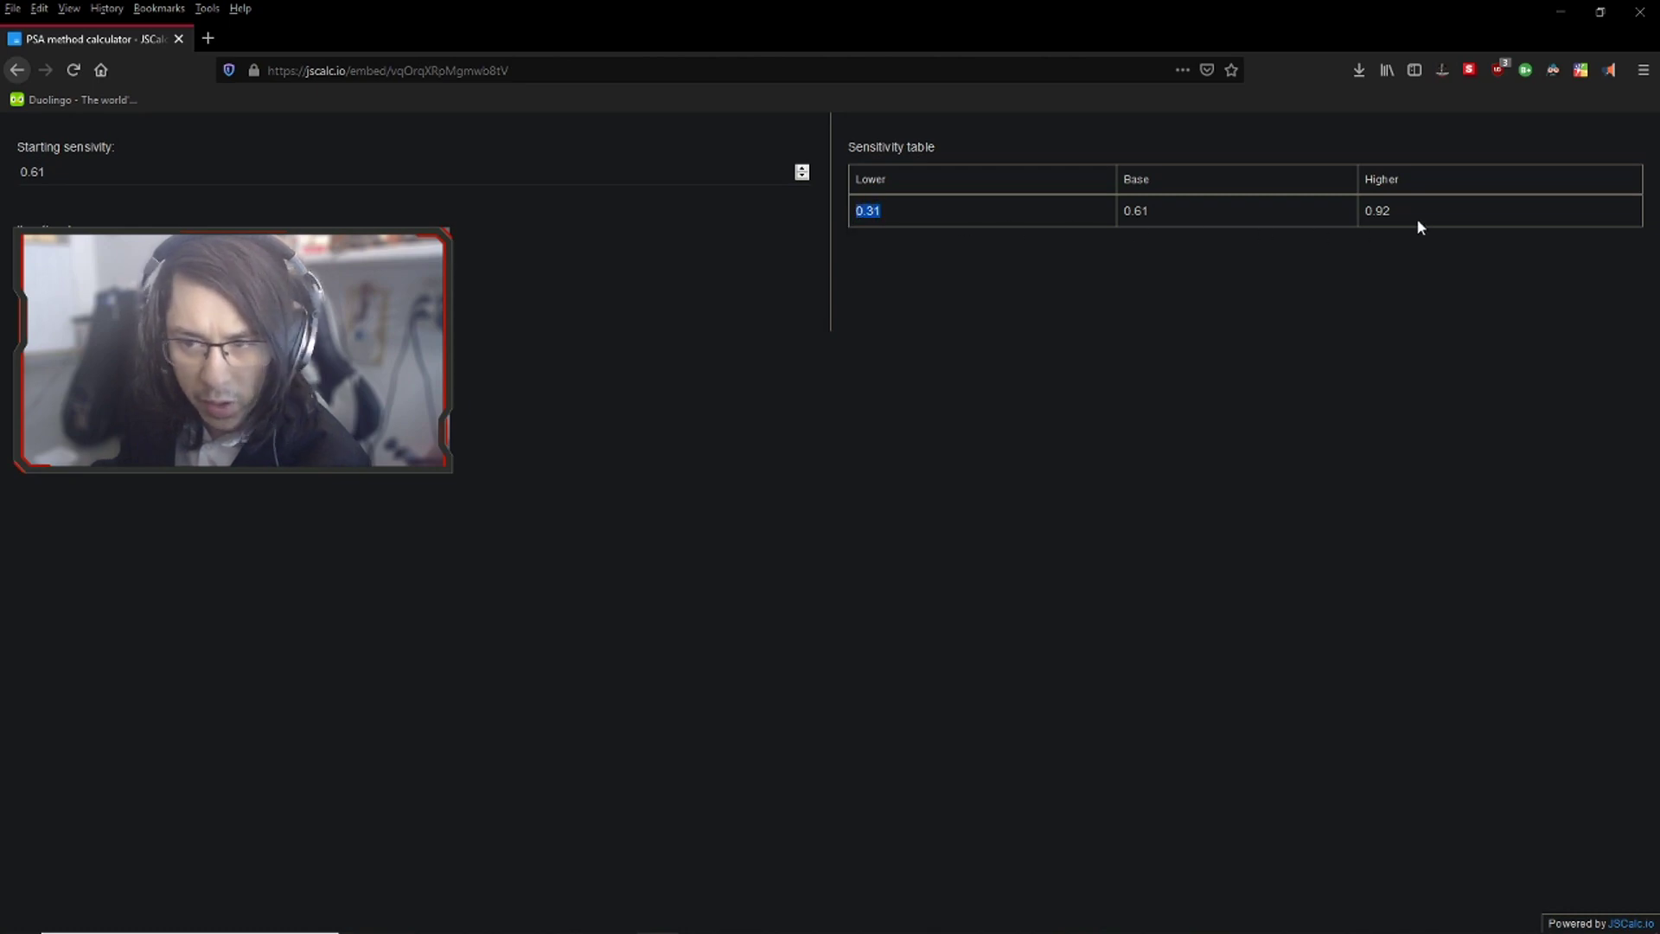
pyautogui.moveTo(876, 180); pyautogui.dragTo(1040, 194)
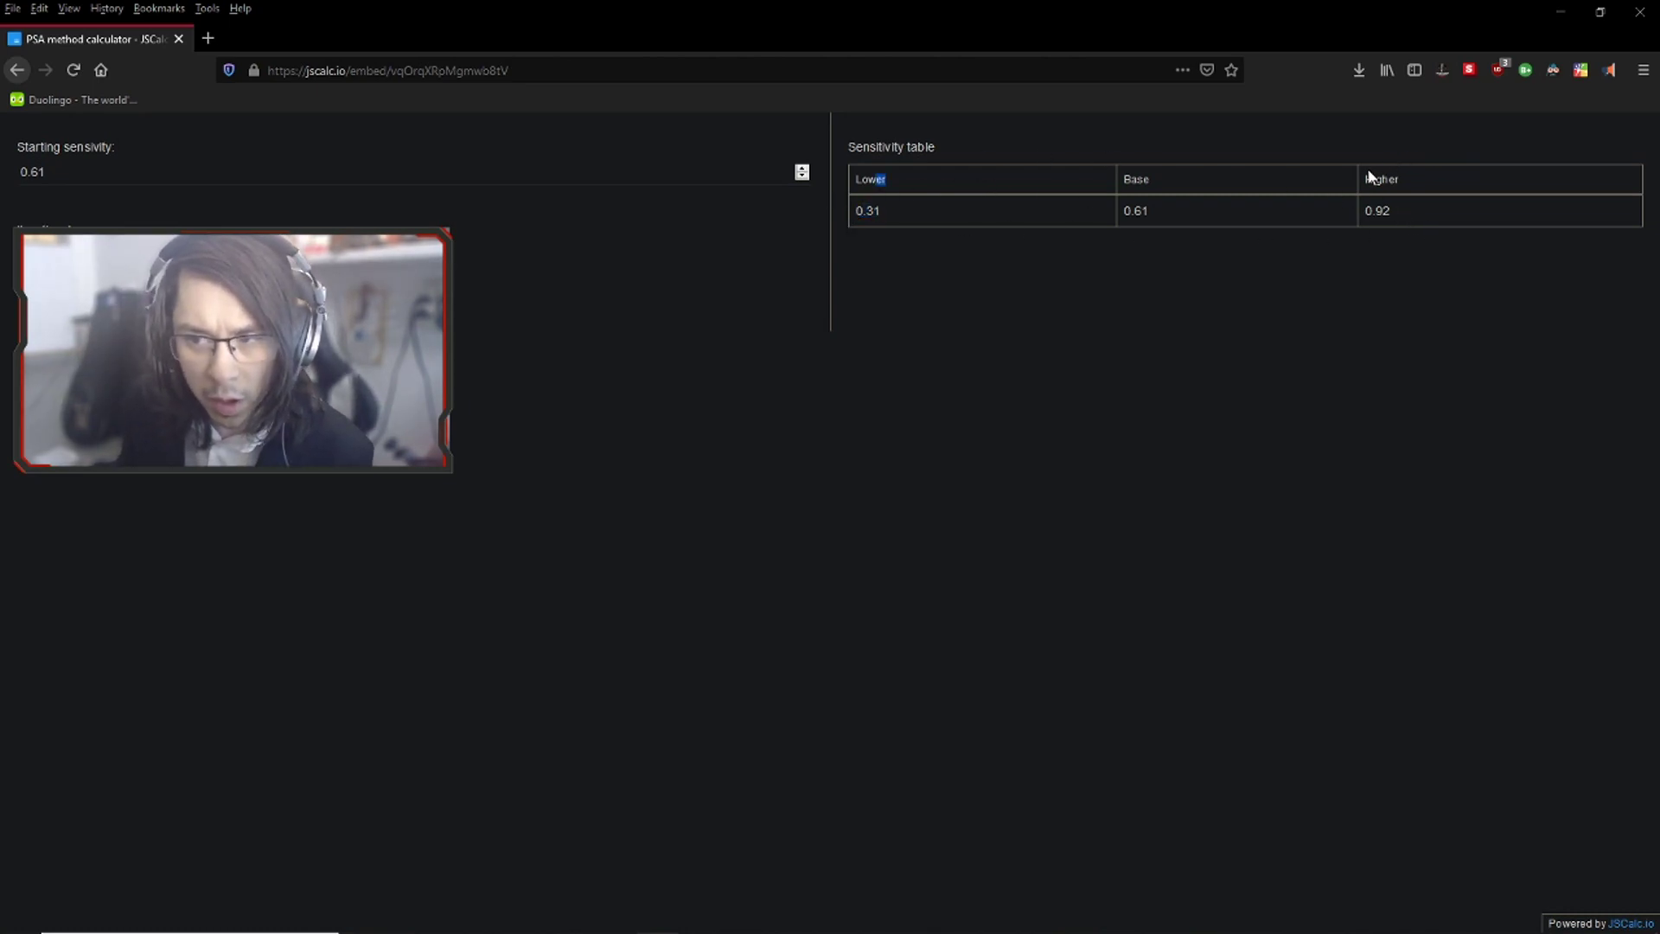
pyautogui.moveTo(1368, 173); pyautogui.dragTo(1440, 174)
pyautogui.moveTo(910, 208); pyautogui.dragTo(861, 208)
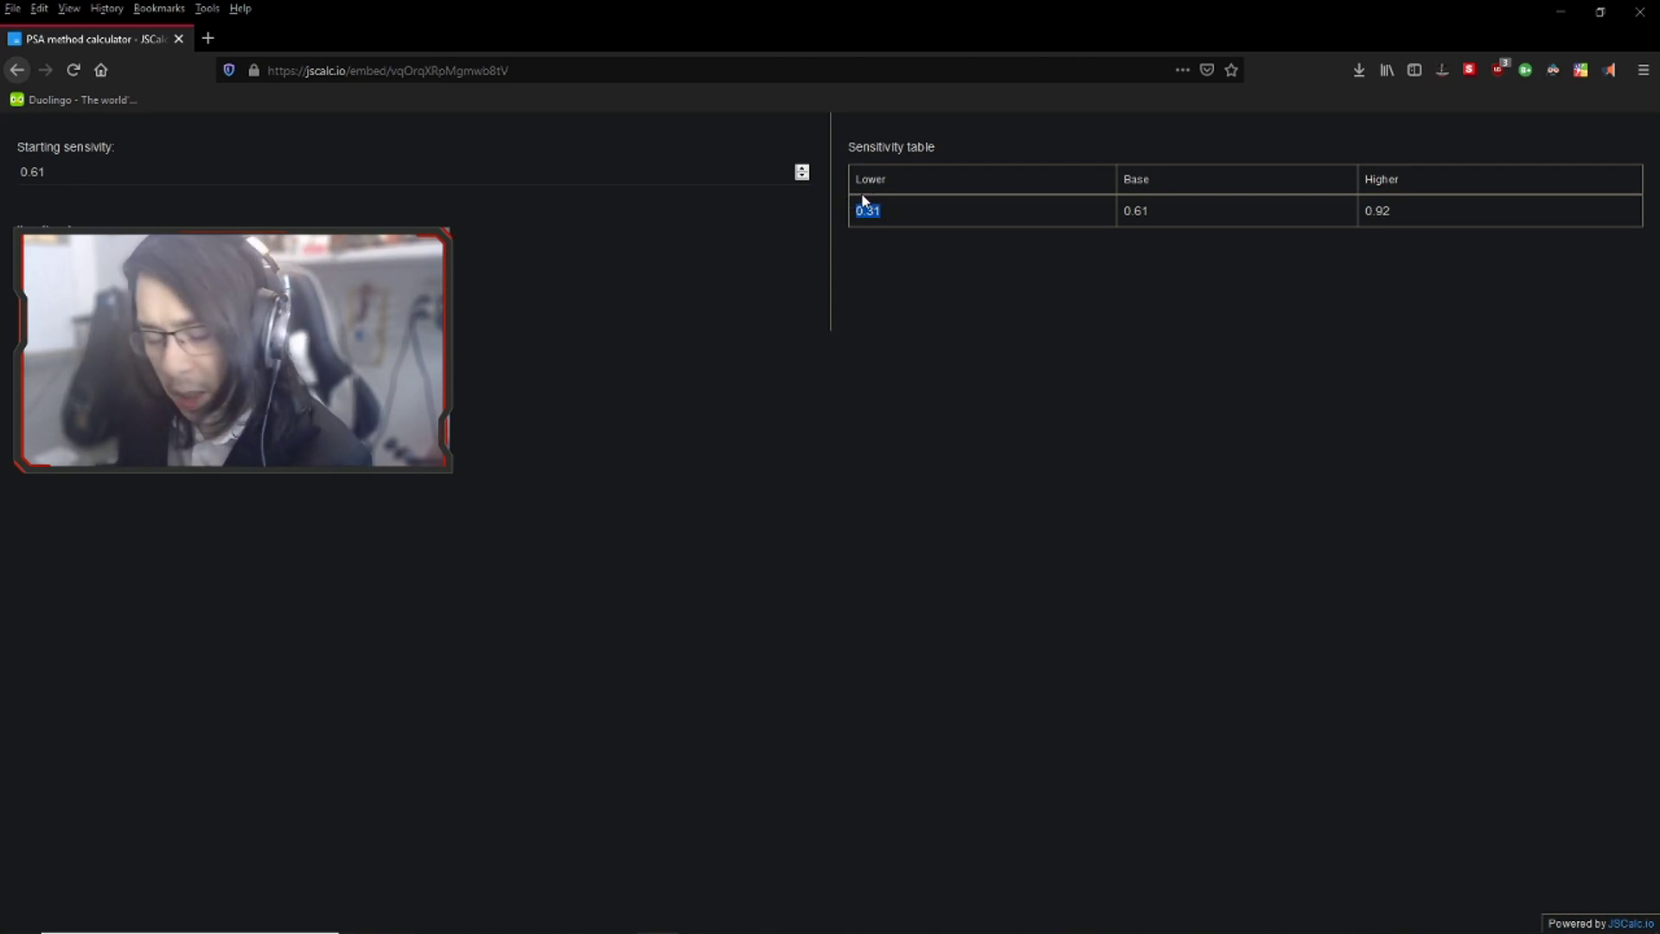
# Step: Switch back to Due Process, set the middle sensitivity row to 0.31 for X and Y, and return to the training ground
pyautogui.hotkey('alt', 'Tab')
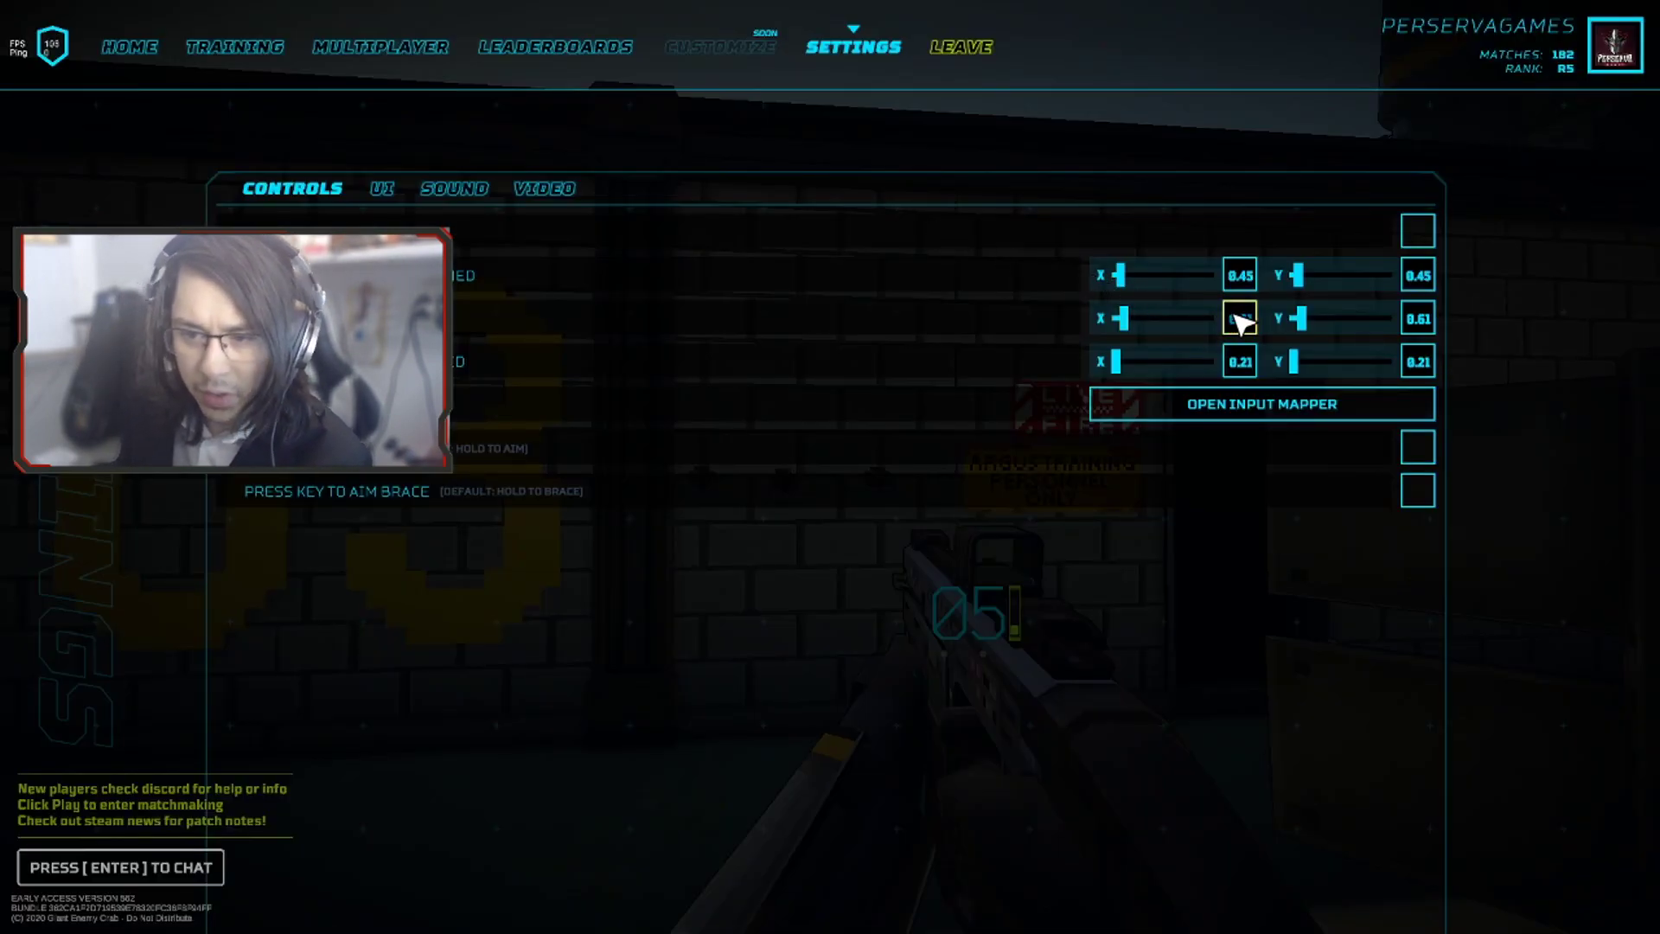
pyautogui.click(1418, 320)
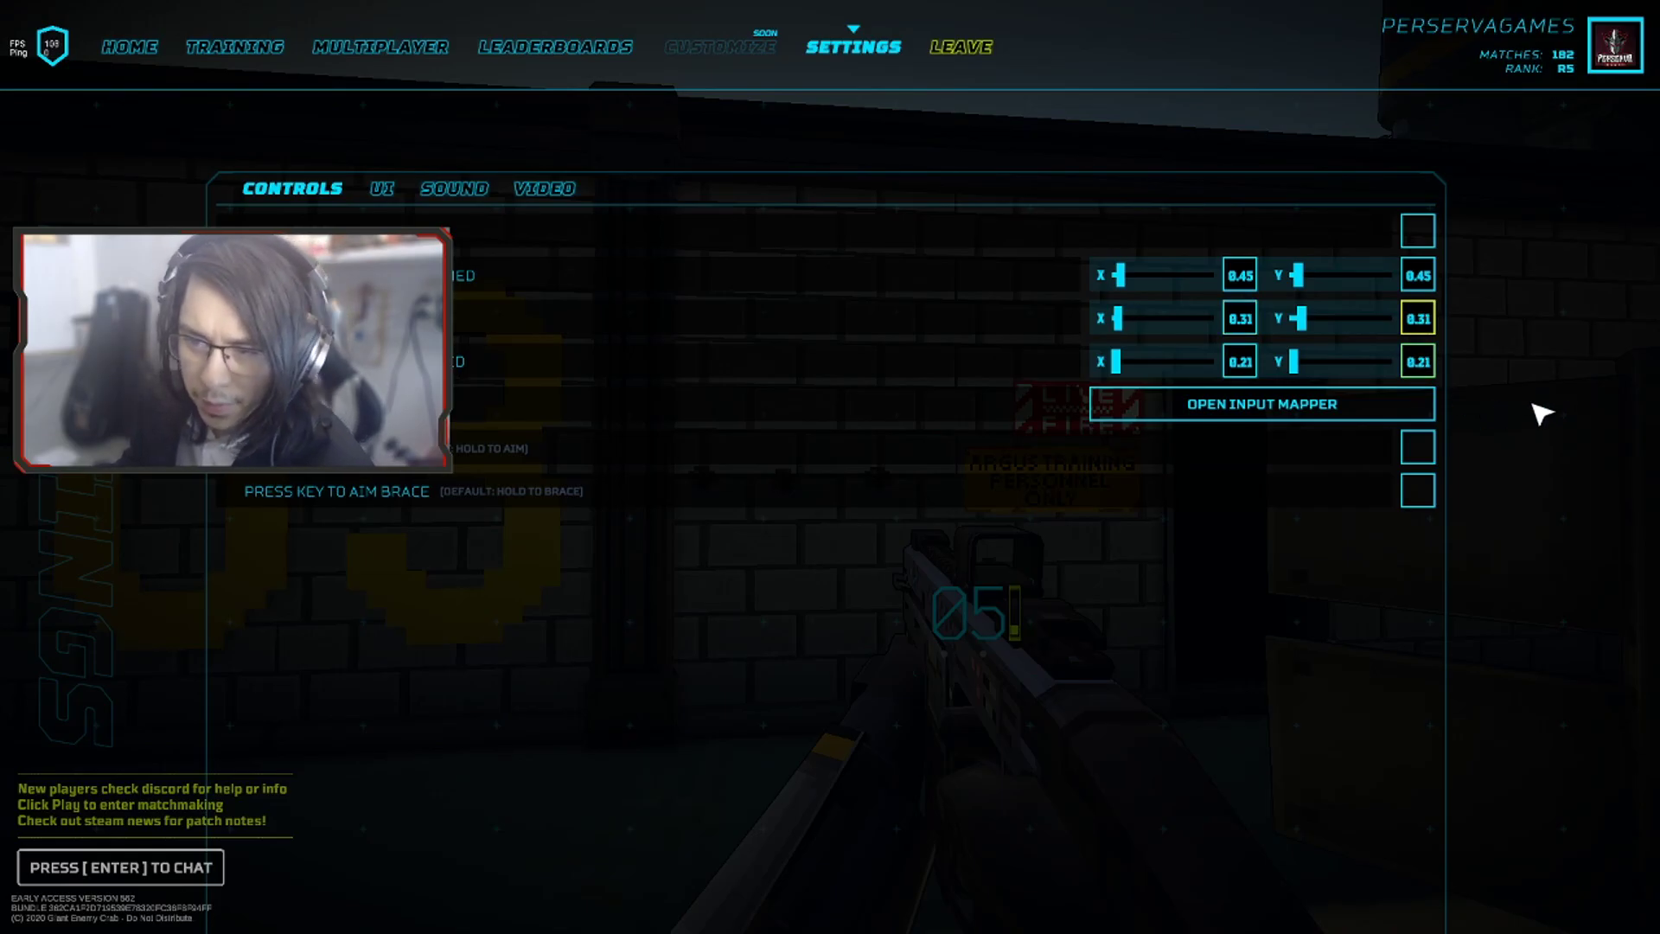
pyautogui.press('Escape')
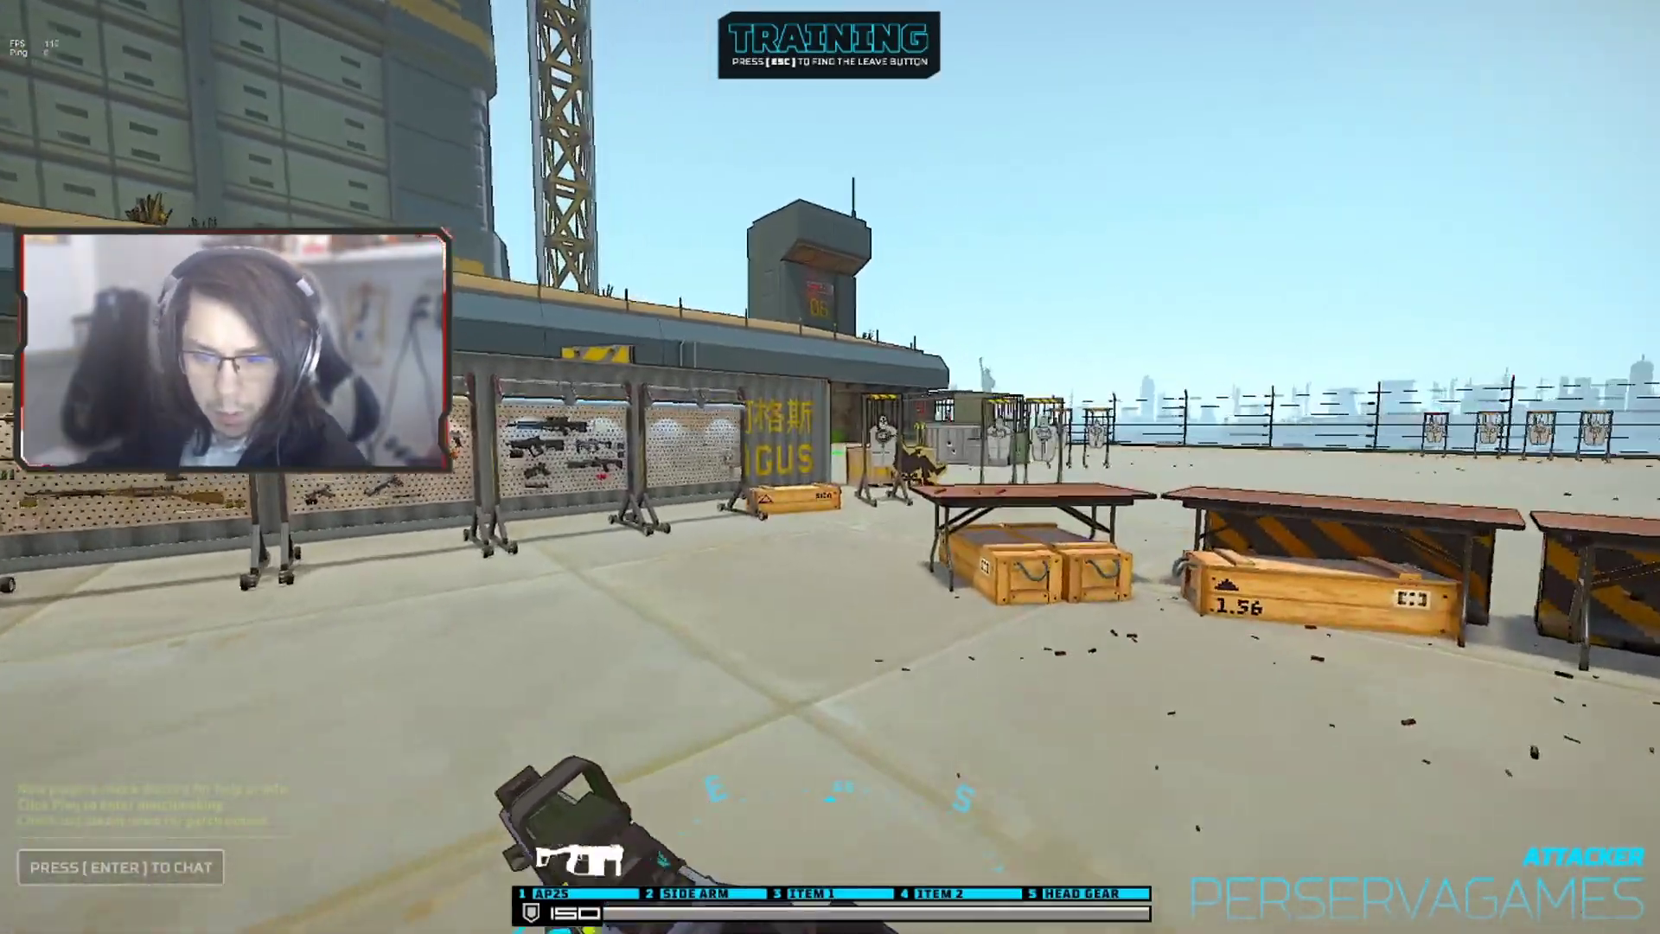
# Step: Test the lower sensitivity by aiming down sights while turning across the training yard and firing one shot
pyautogui.rightClick(831, 467)
pyautogui.press('w')
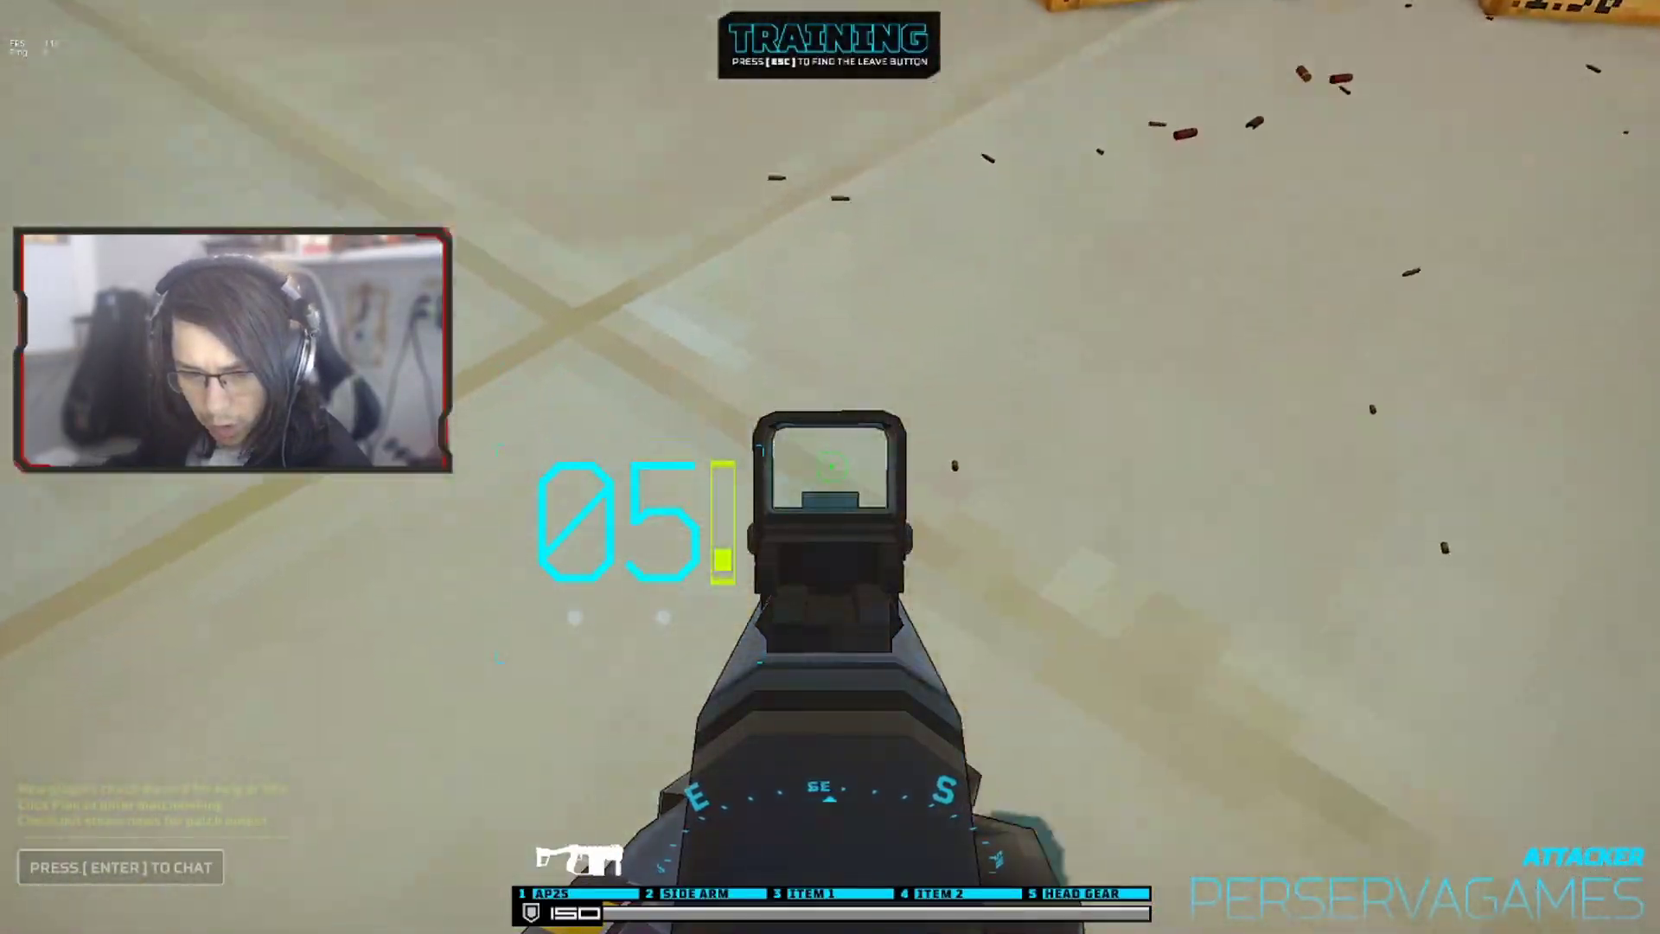
pyautogui.rightClick(830, 467)
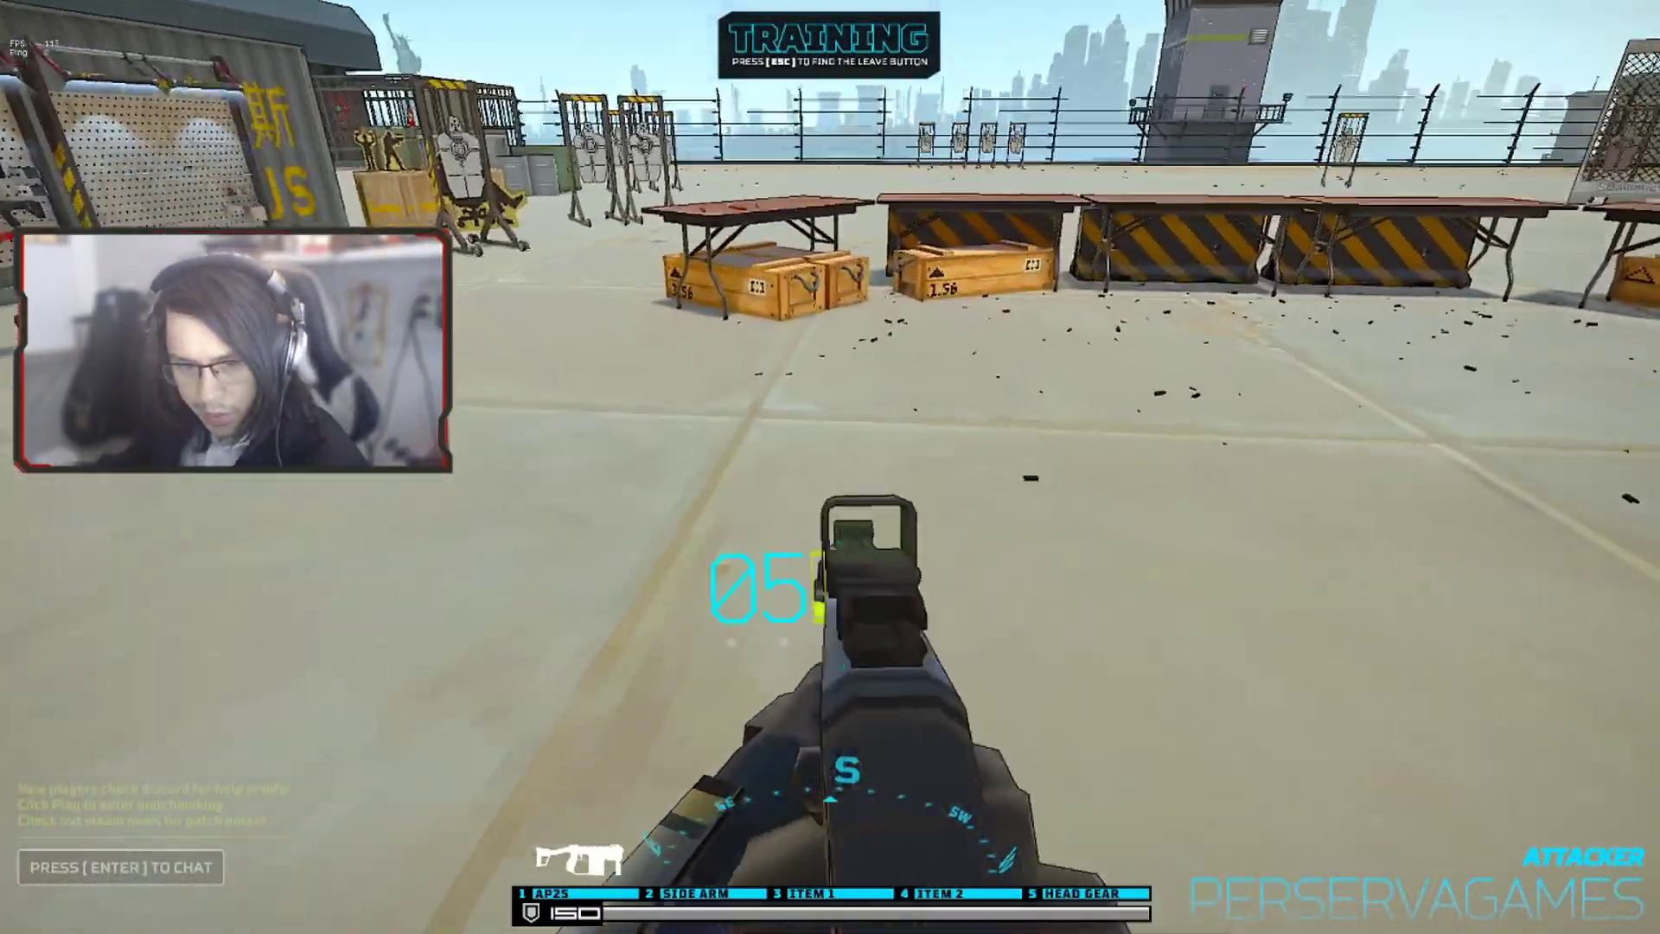
pyautogui.click(830, 466)
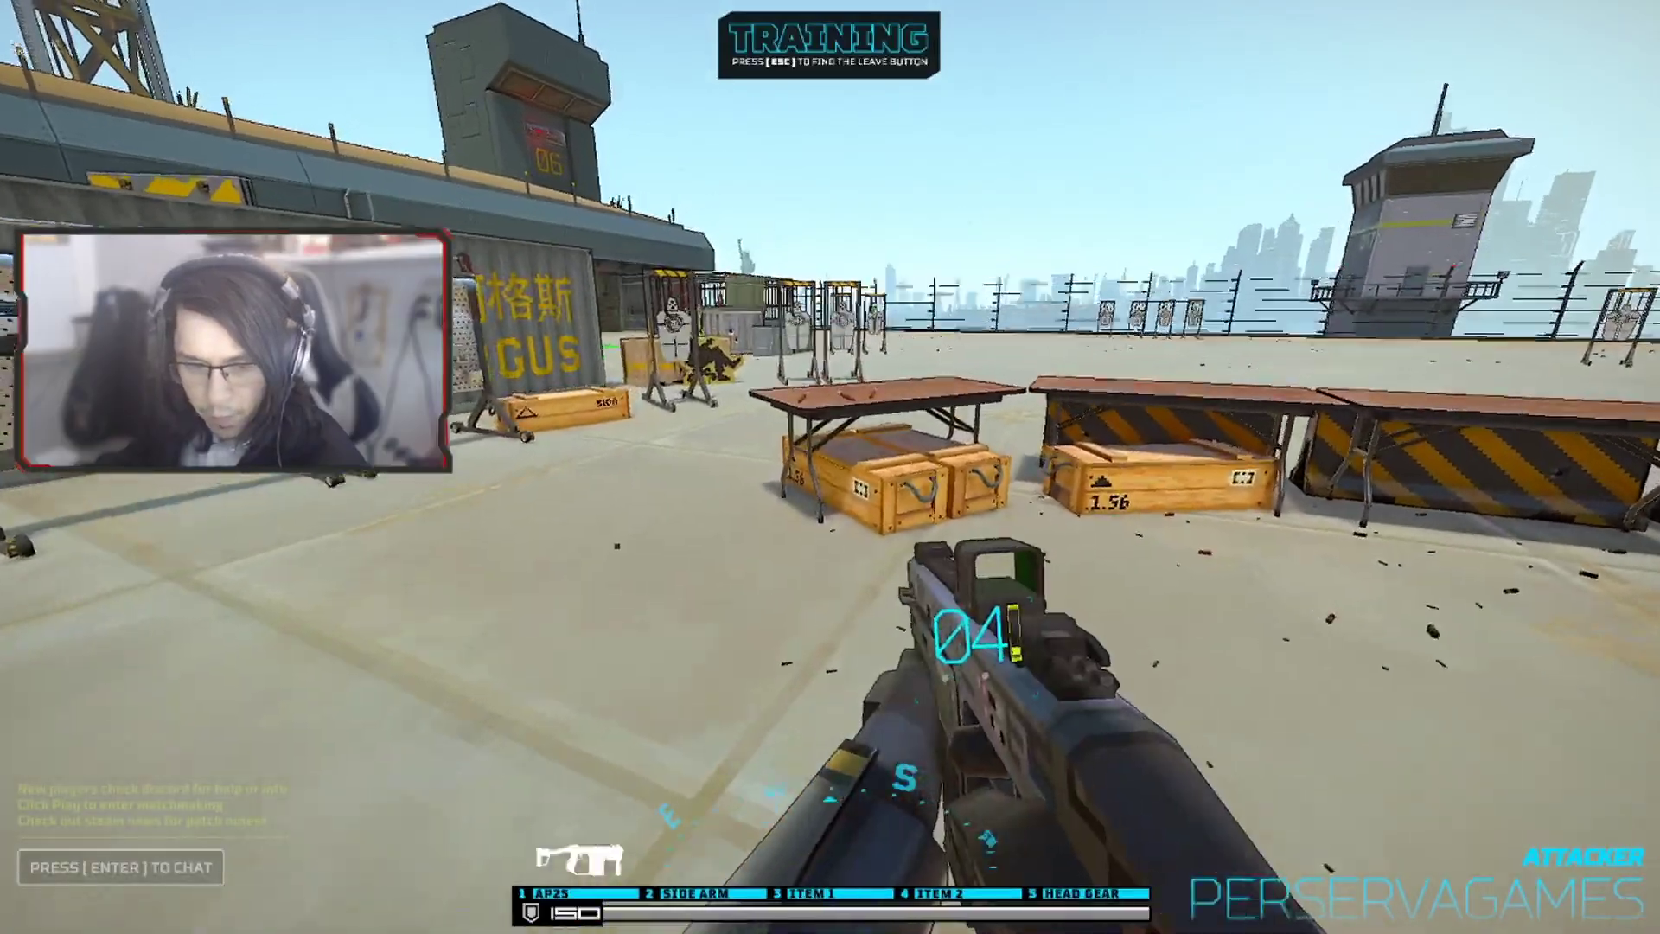
# Step: Aim down sights at the nearest shooting target while moving, and fire one shot at its bullseye
pyautogui.rightClick(830, 467)
pyautogui.press('w')
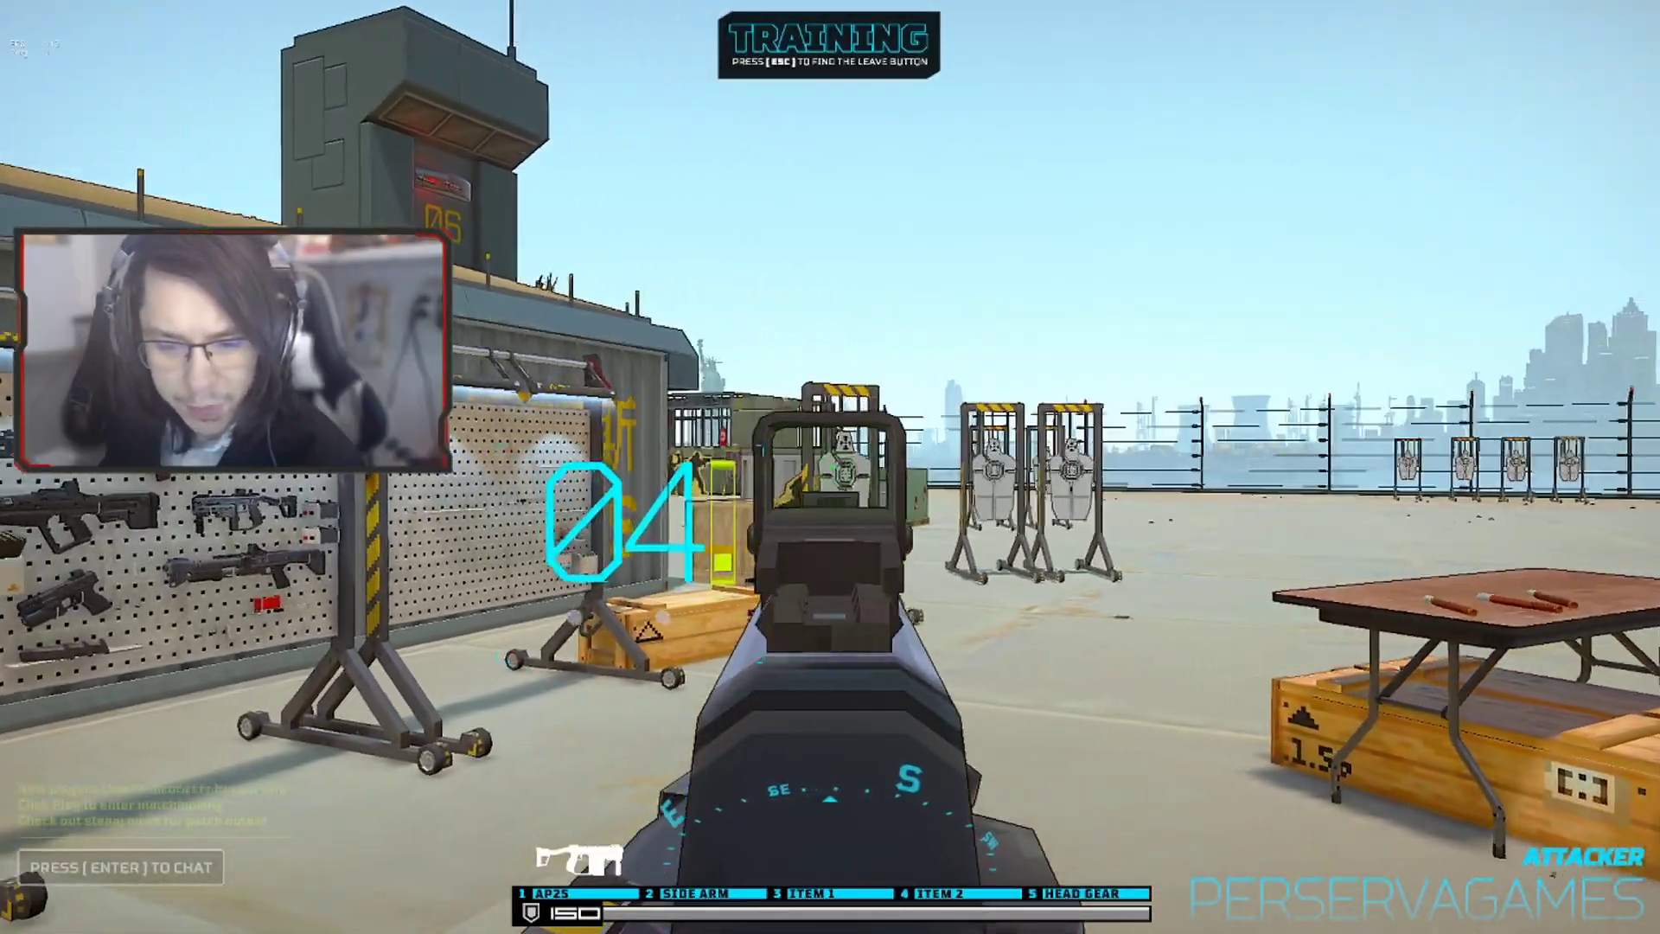
pyautogui.press('w')
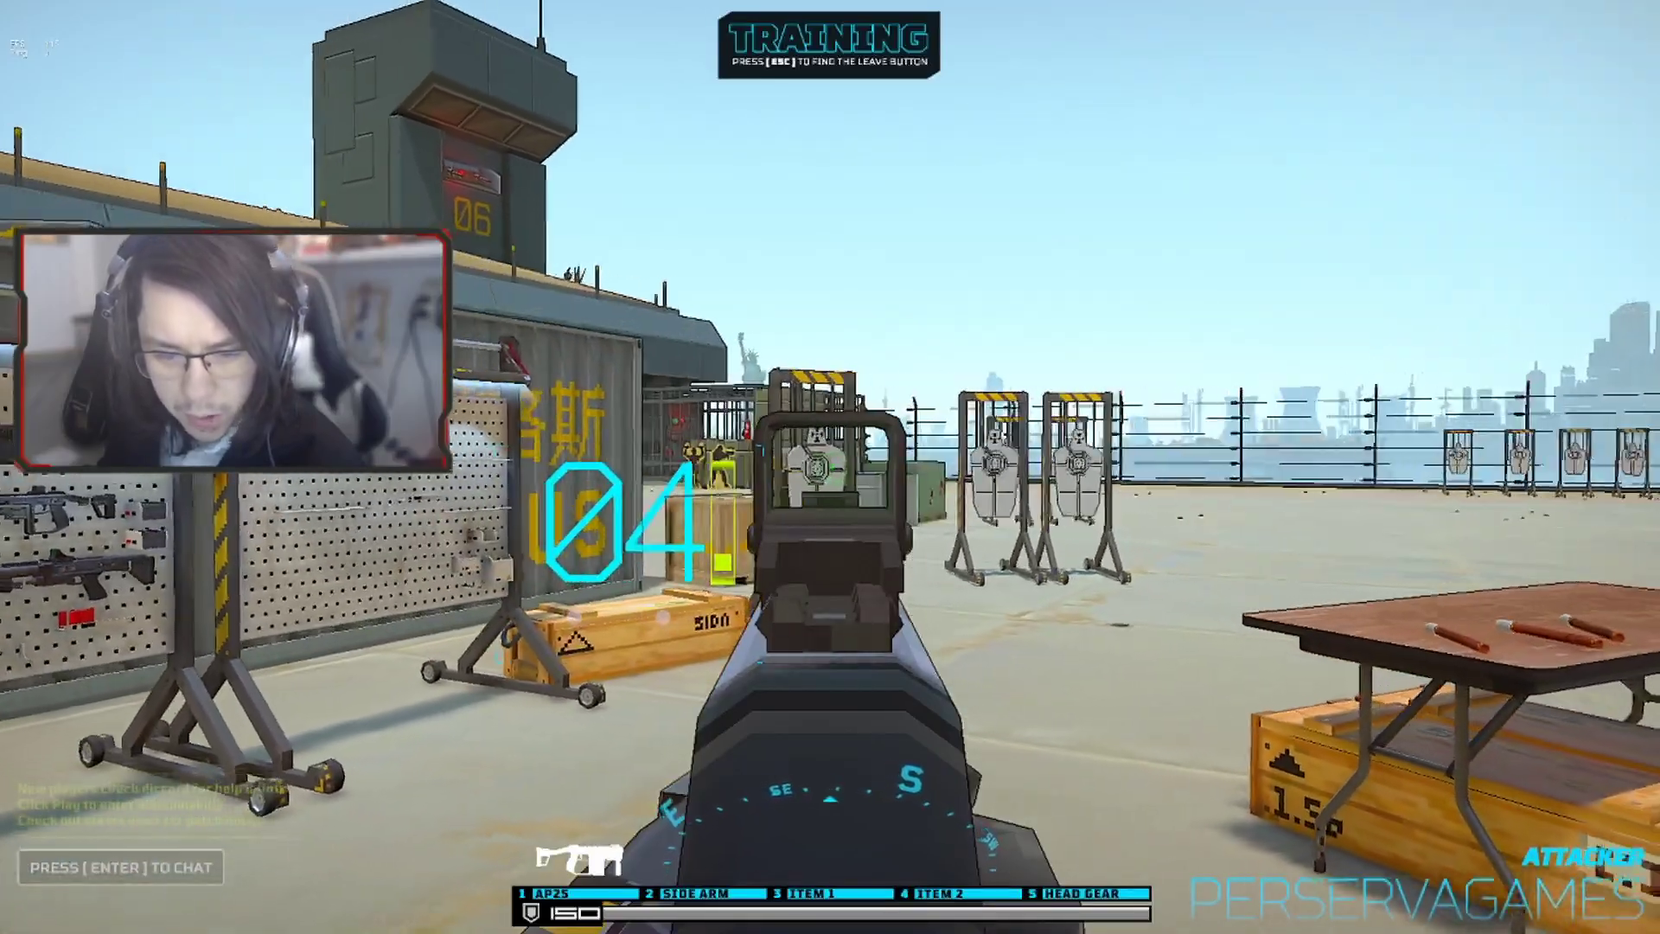
pyautogui.press('w')
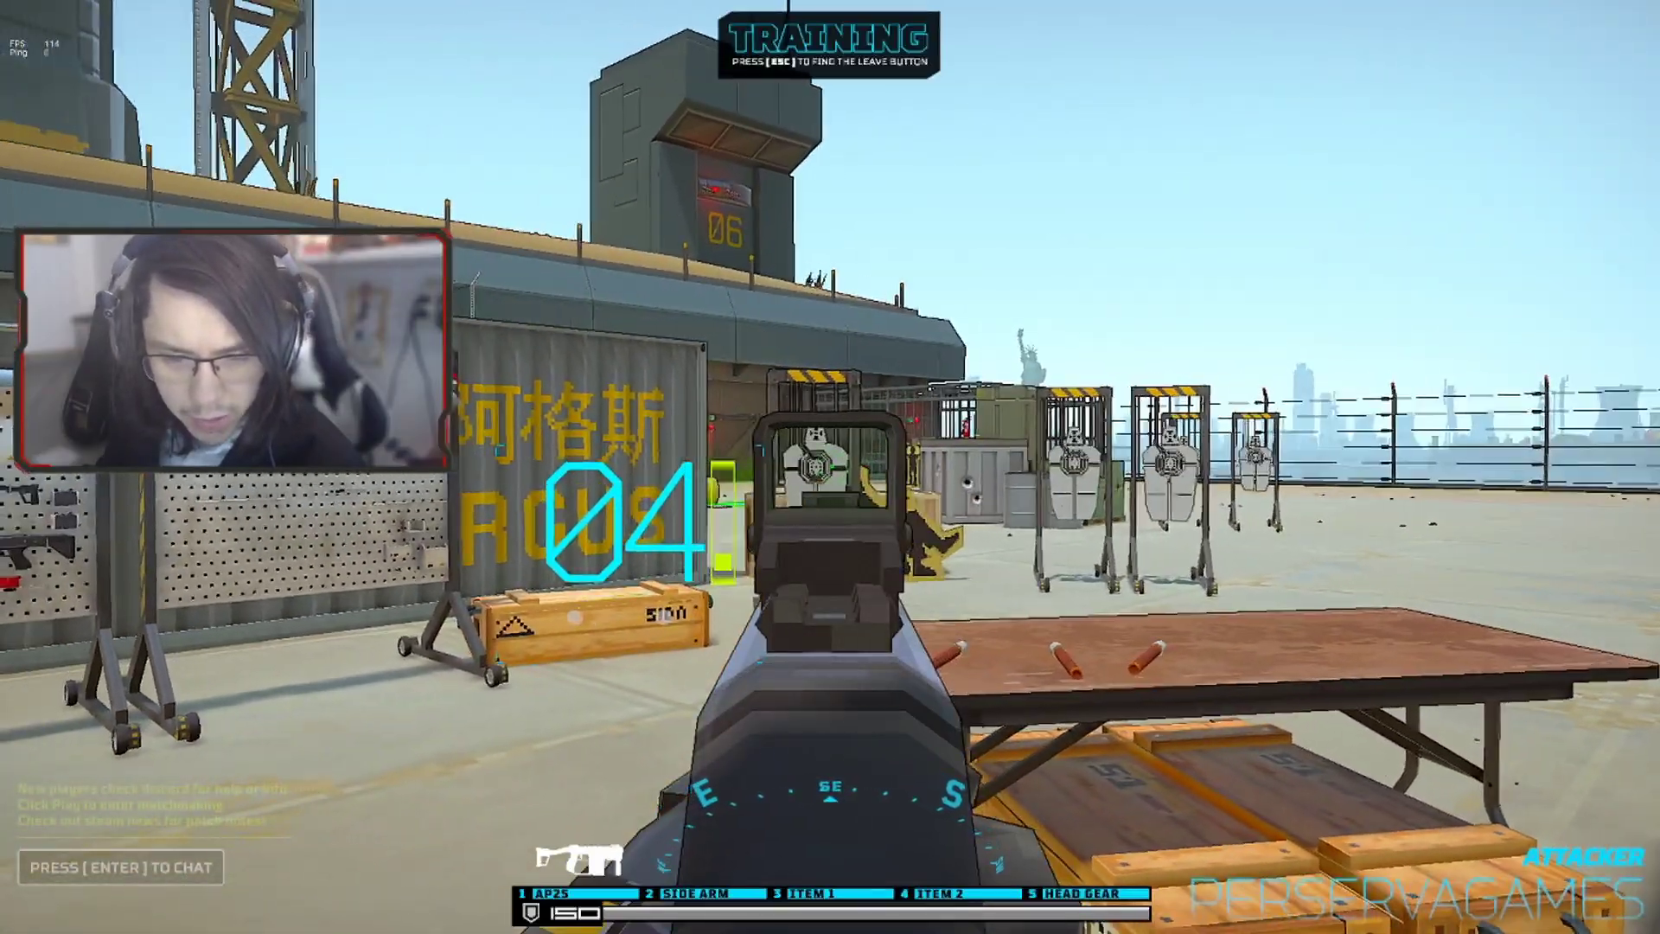
pyautogui.click(829, 466)
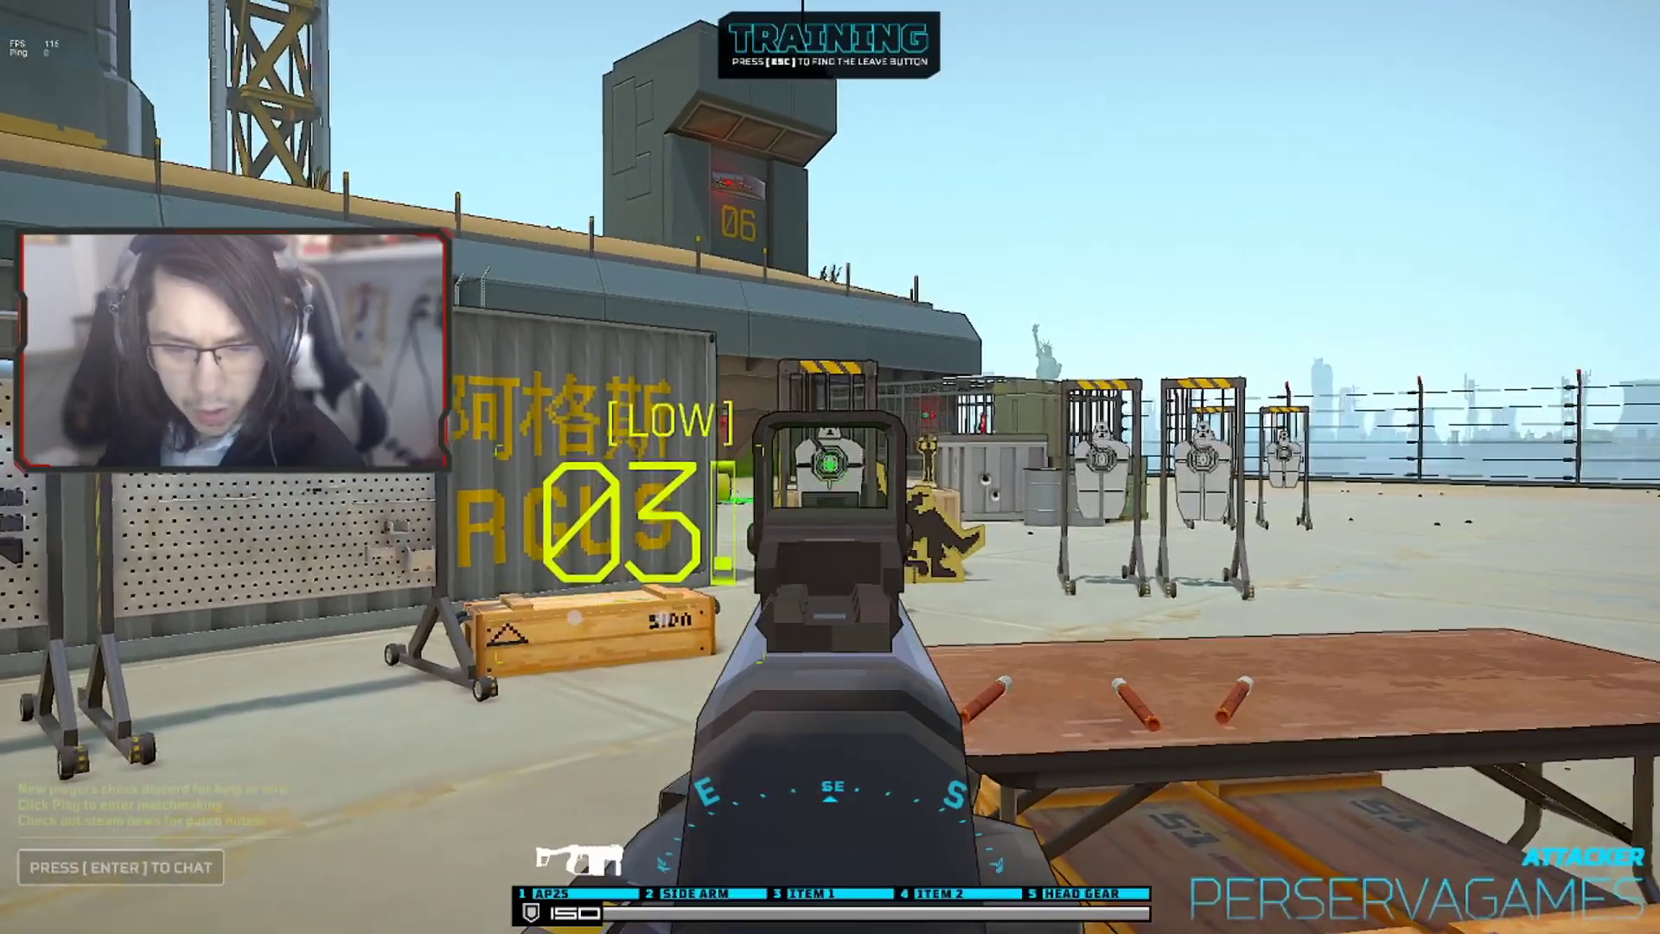
# Step: Keep the sight on the nearest target's bullseye while moving around the table and past the weapon racks
pyautogui.press('w')
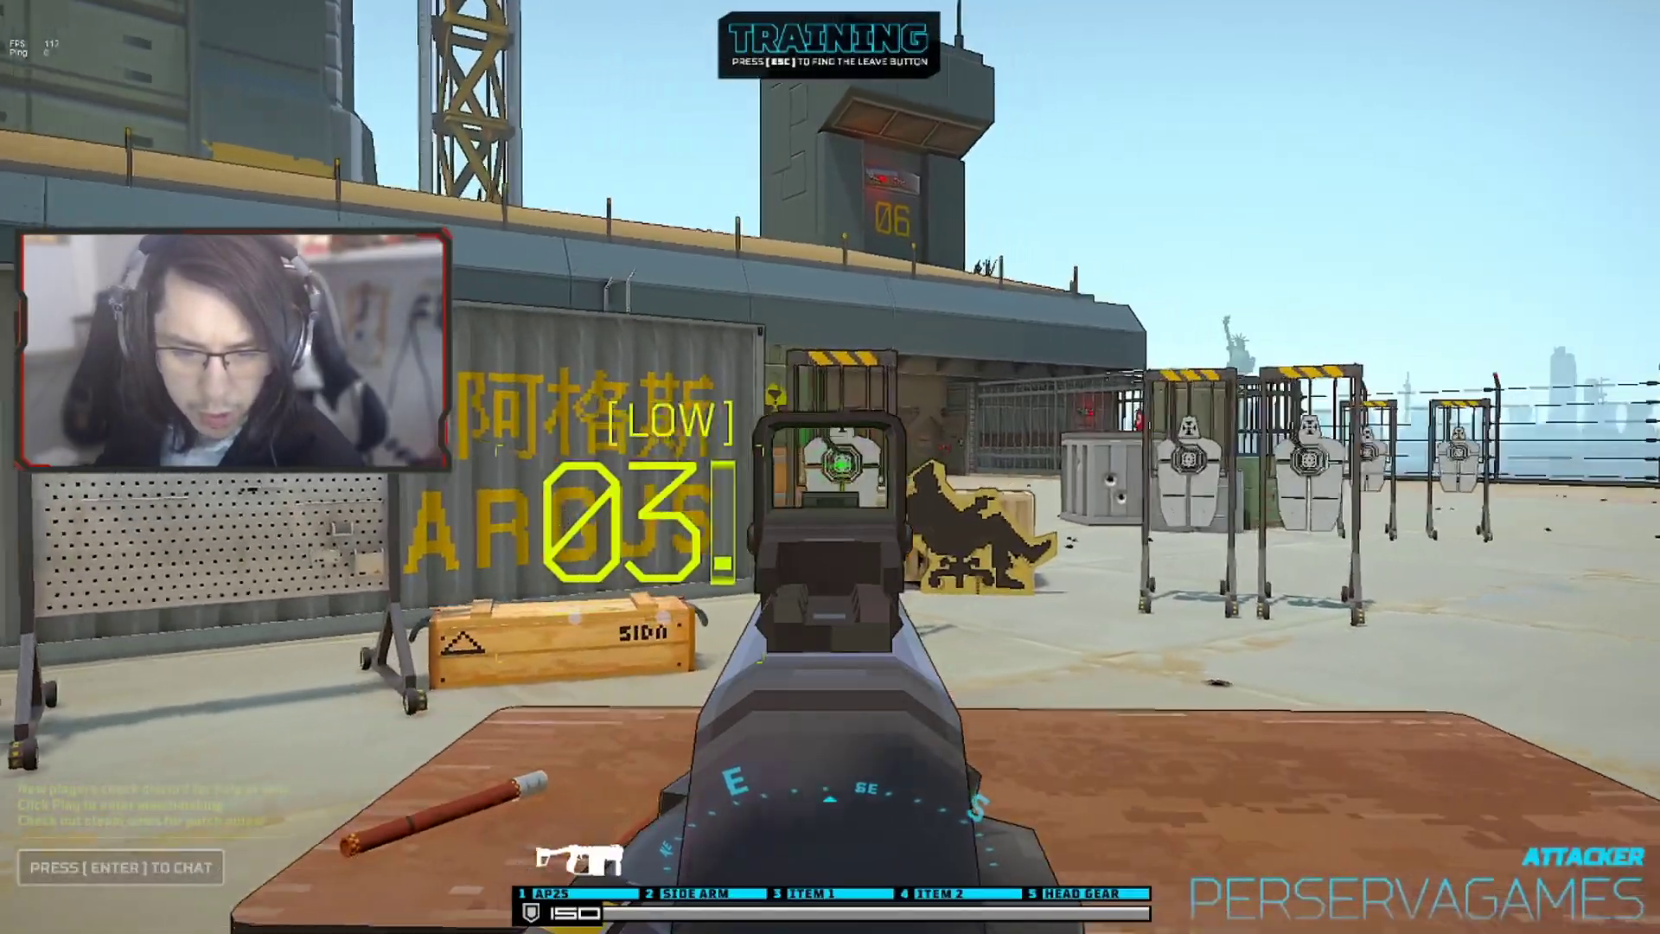
pyautogui.press('w')
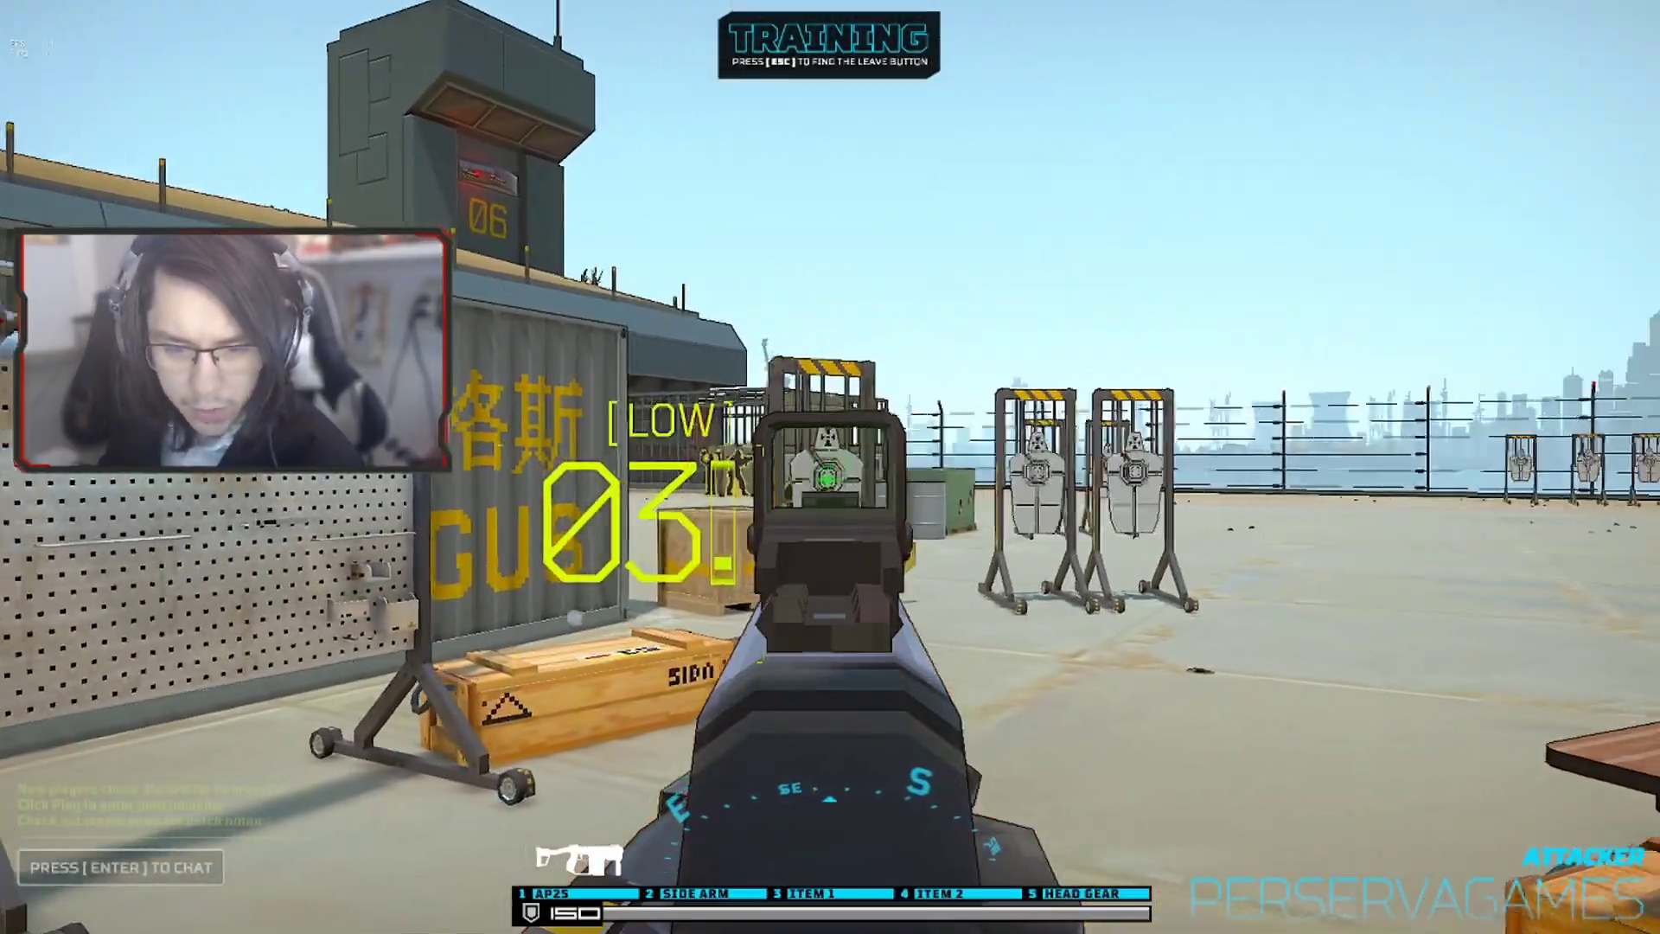
pyautogui.press('w')
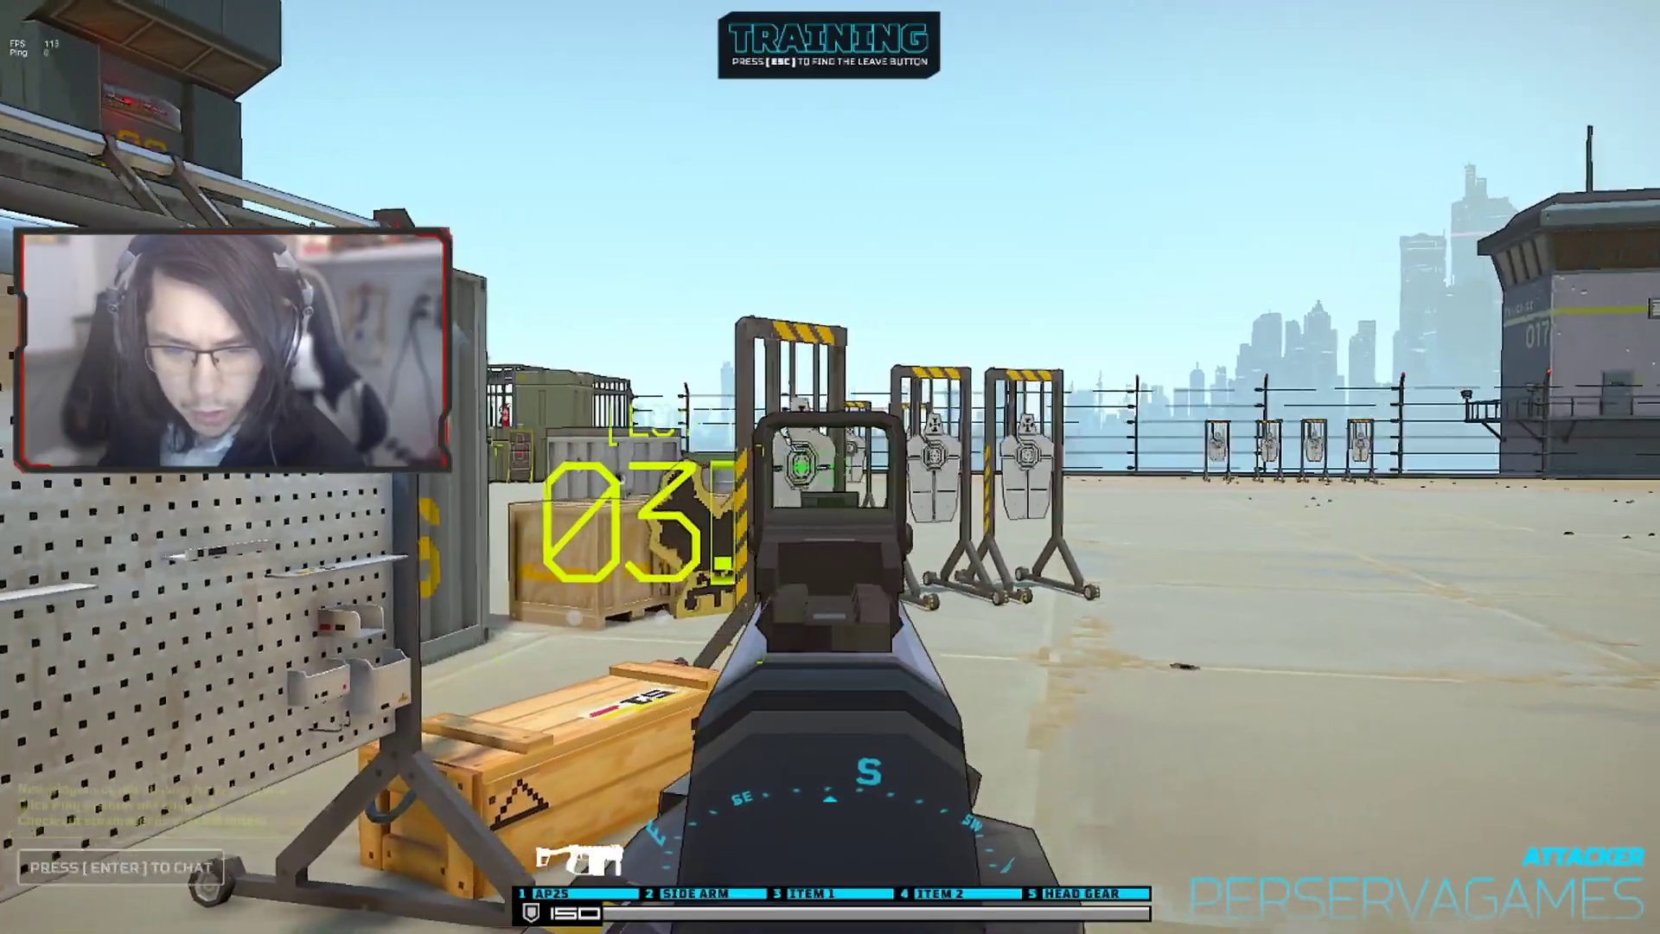
pyautogui.press('s')
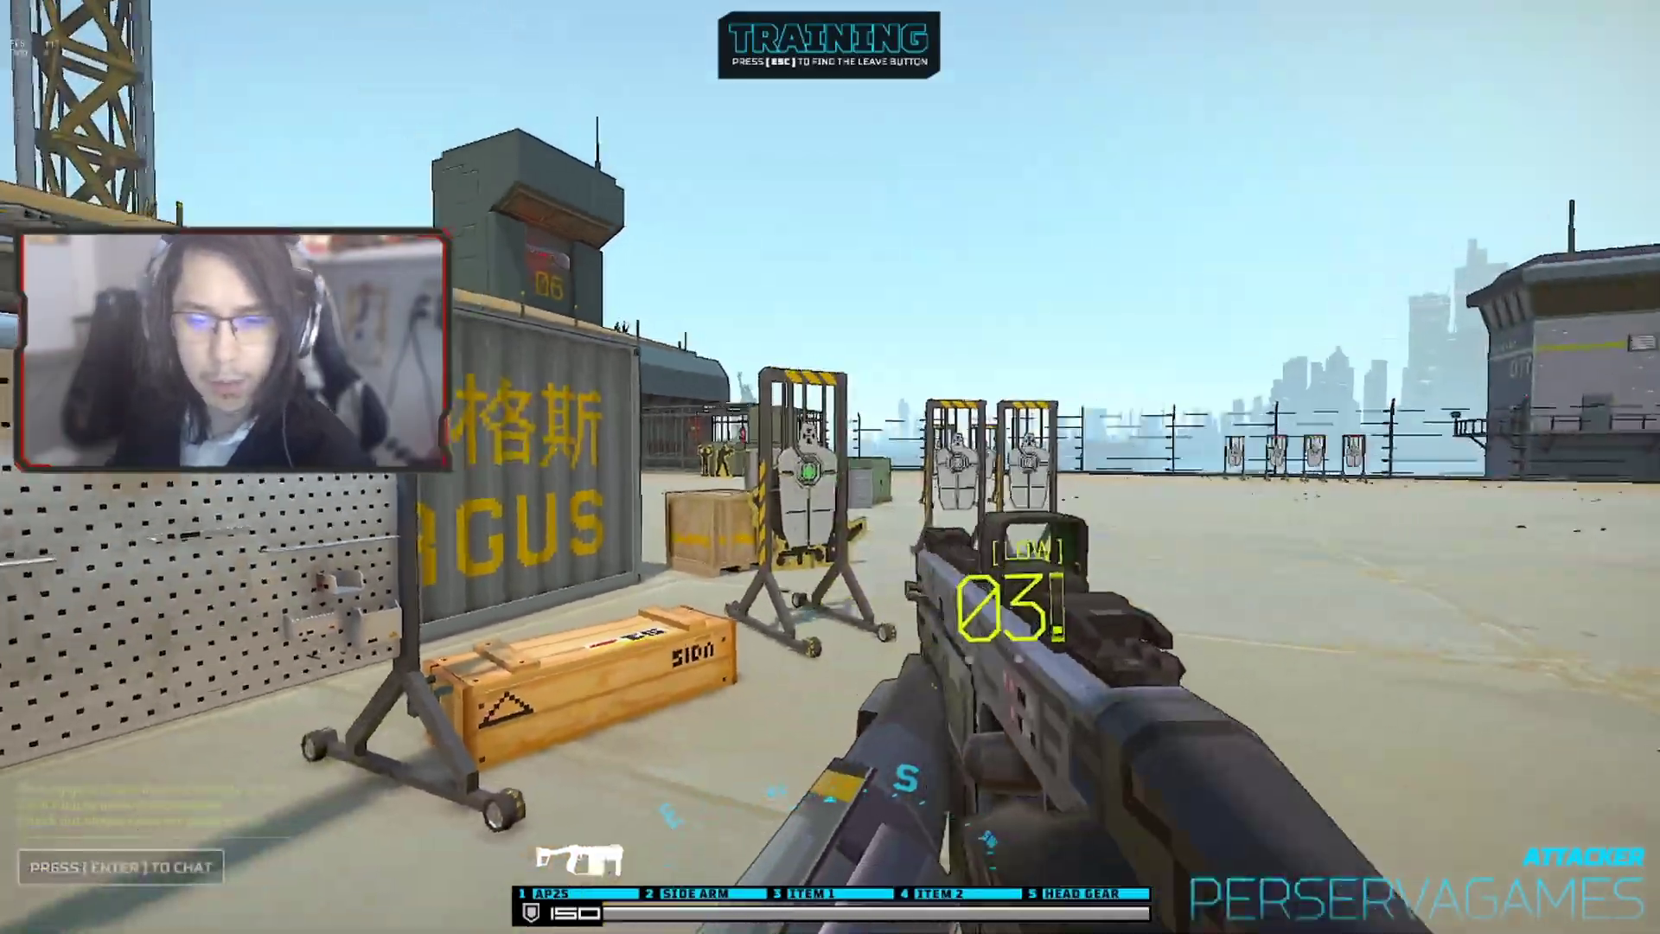
# Step: Back away from the target toward the tables and aim down sights at its bullseye again
pyautogui.press('s')
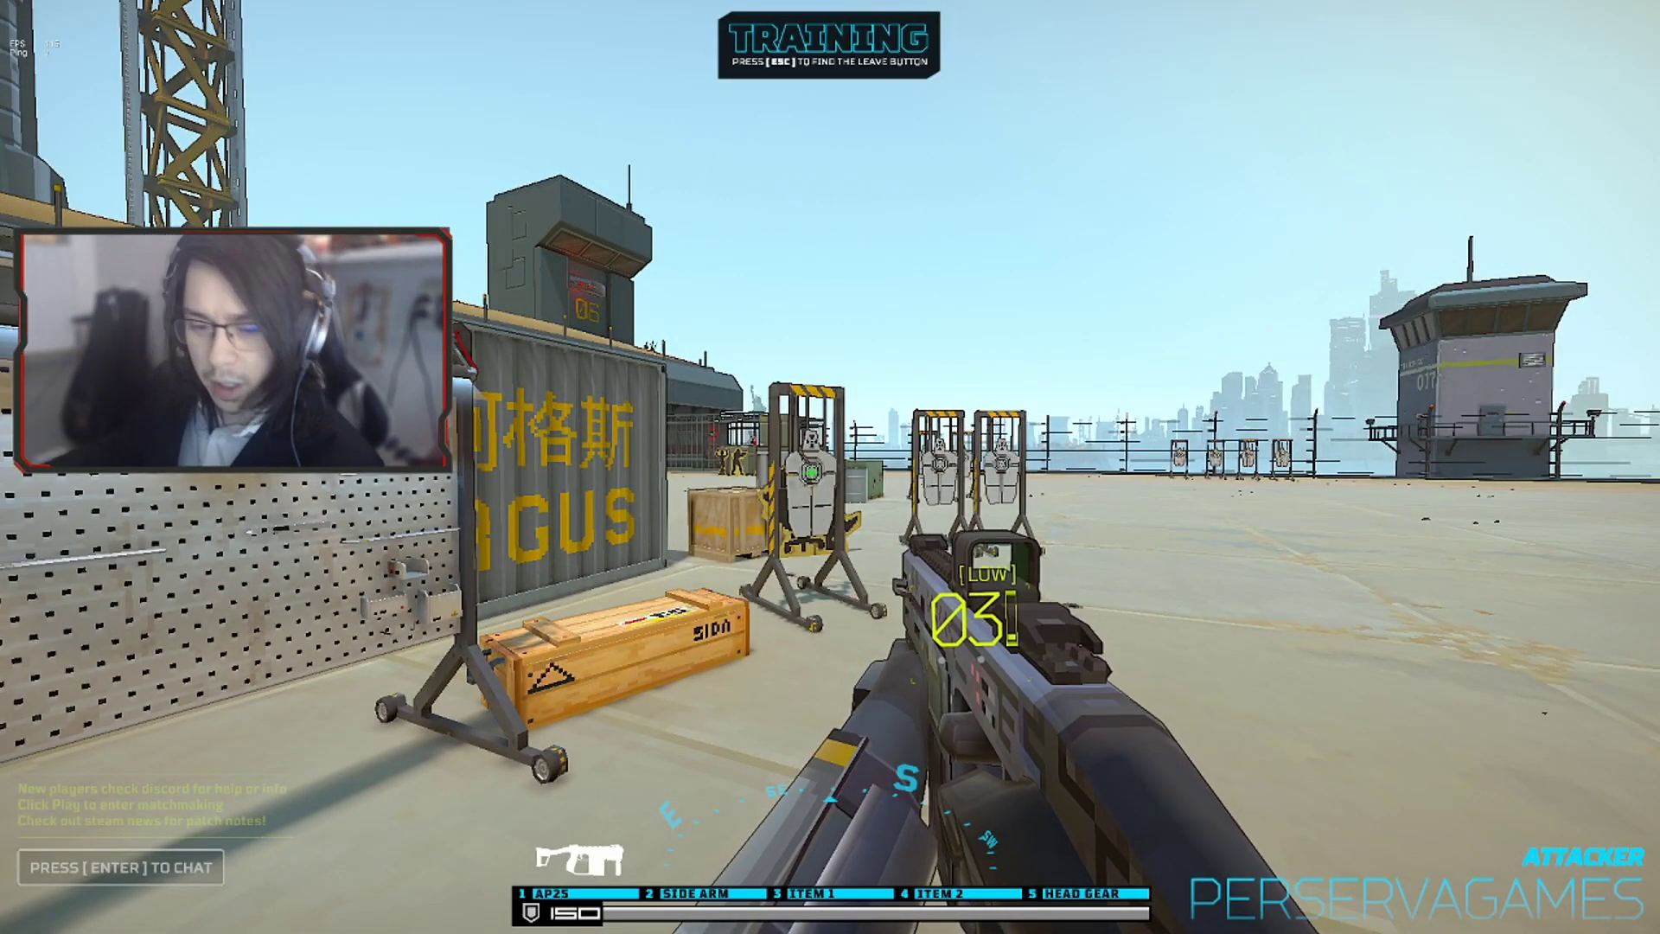
pyautogui.press('s')
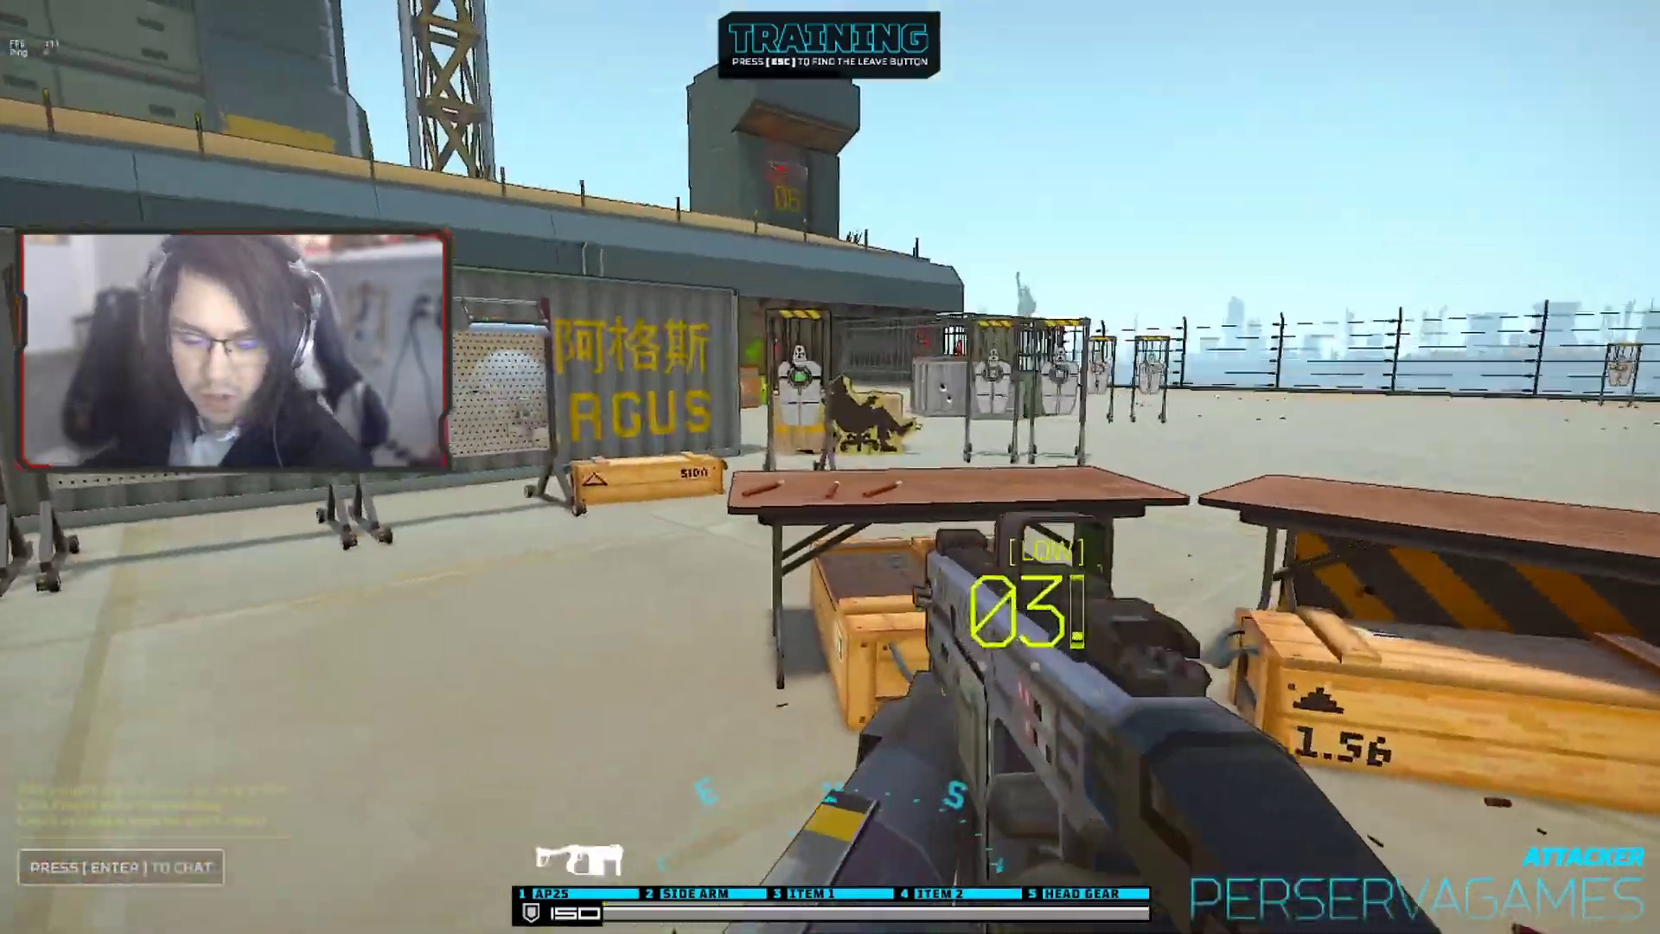
pyautogui.press('s')
pyautogui.press('r')
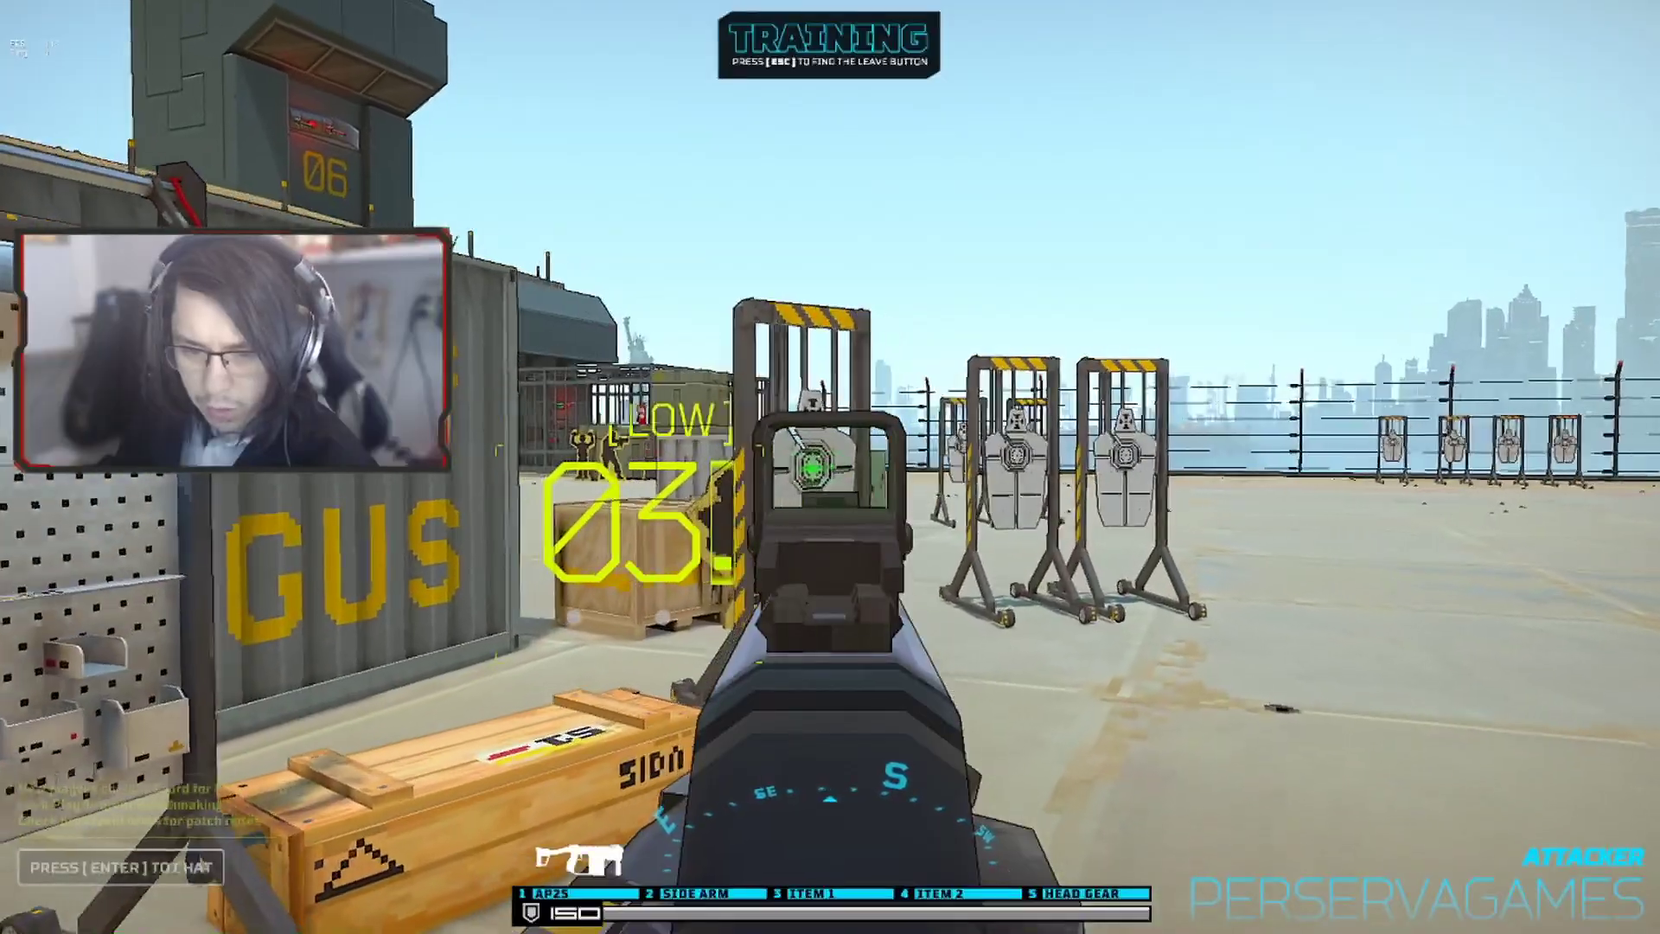
# Step: Track the target's bullseye through the sight while moving from side to side and closing in on it
pyautogui.press('s')
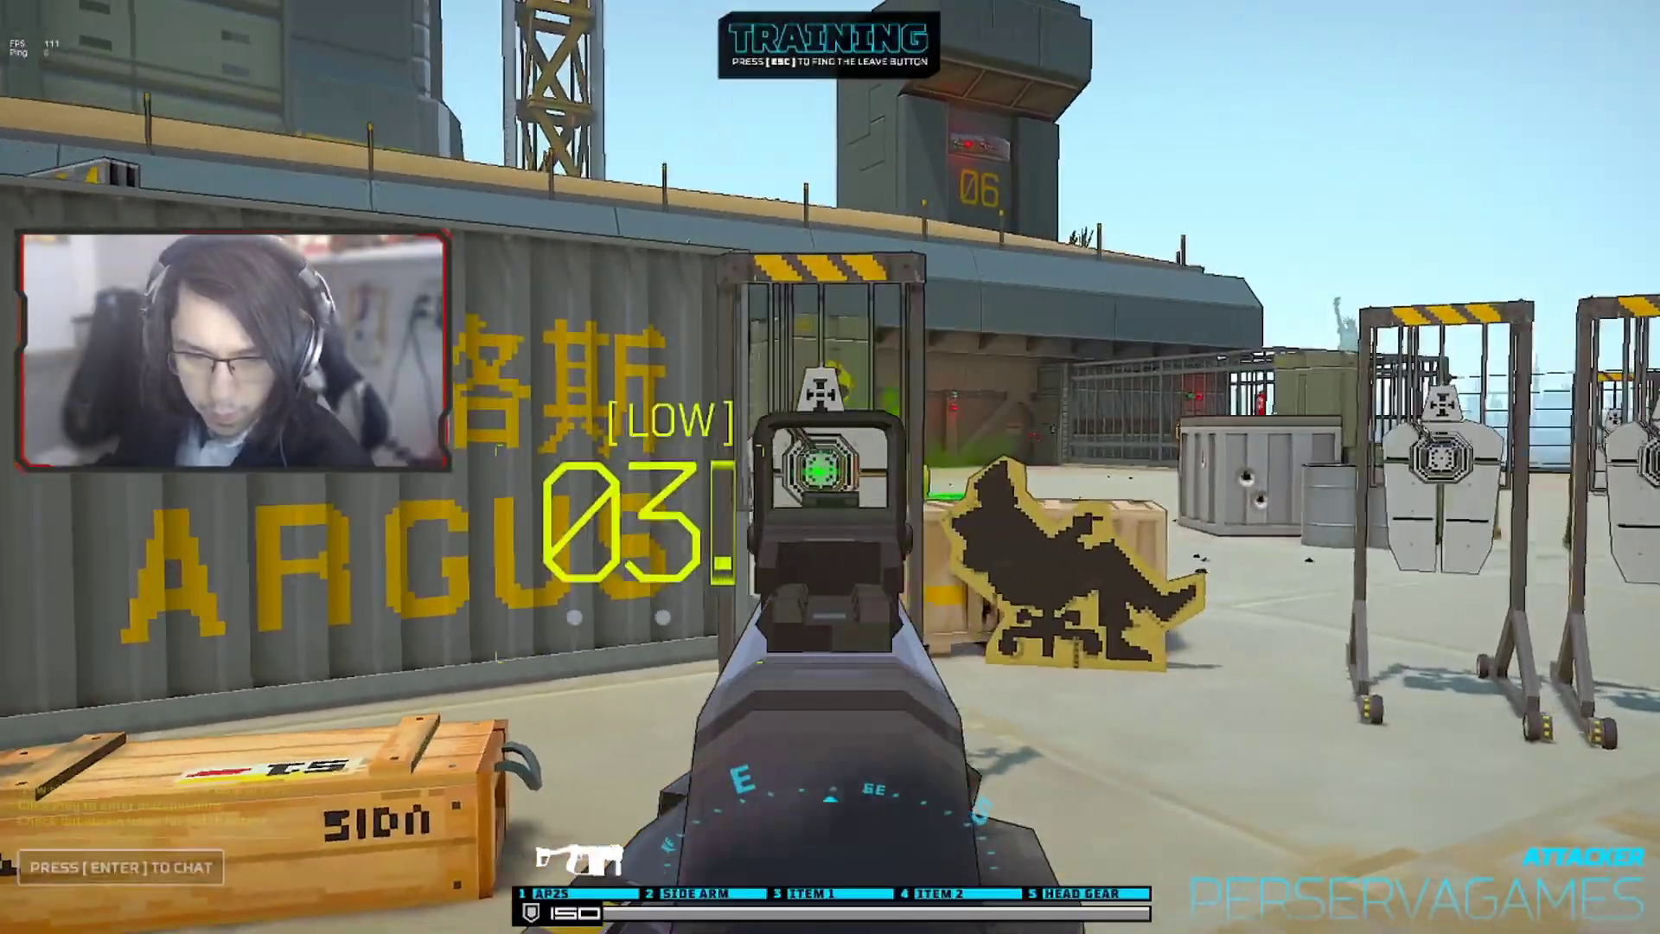
pyautogui.press('w')
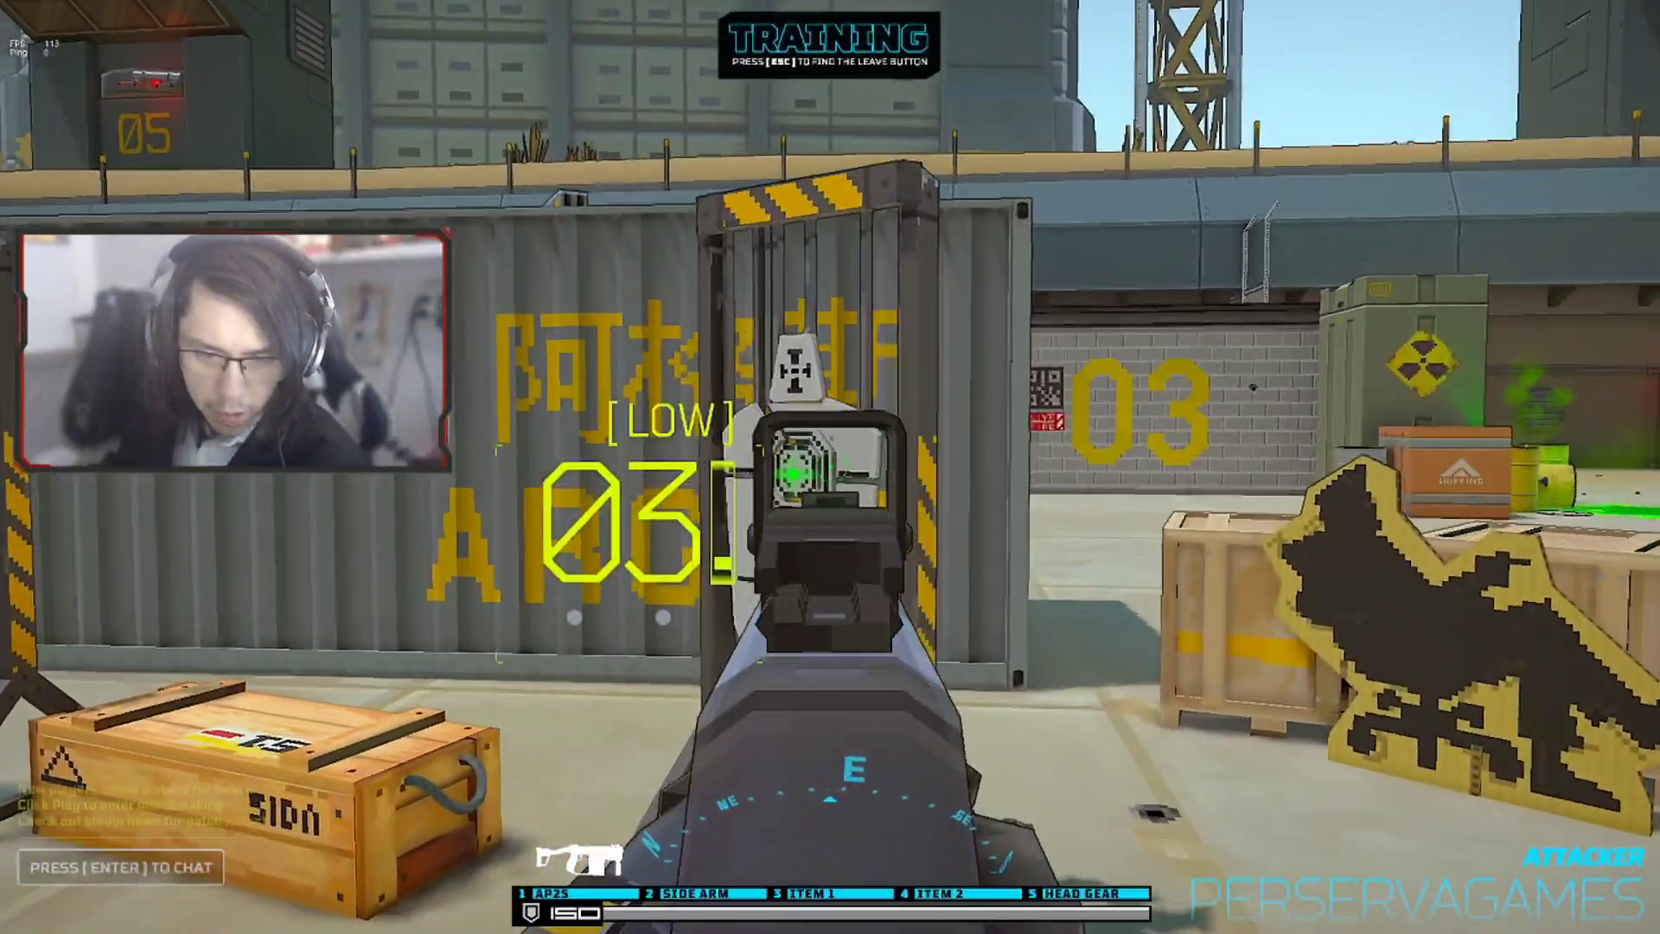
pyautogui.press('s')
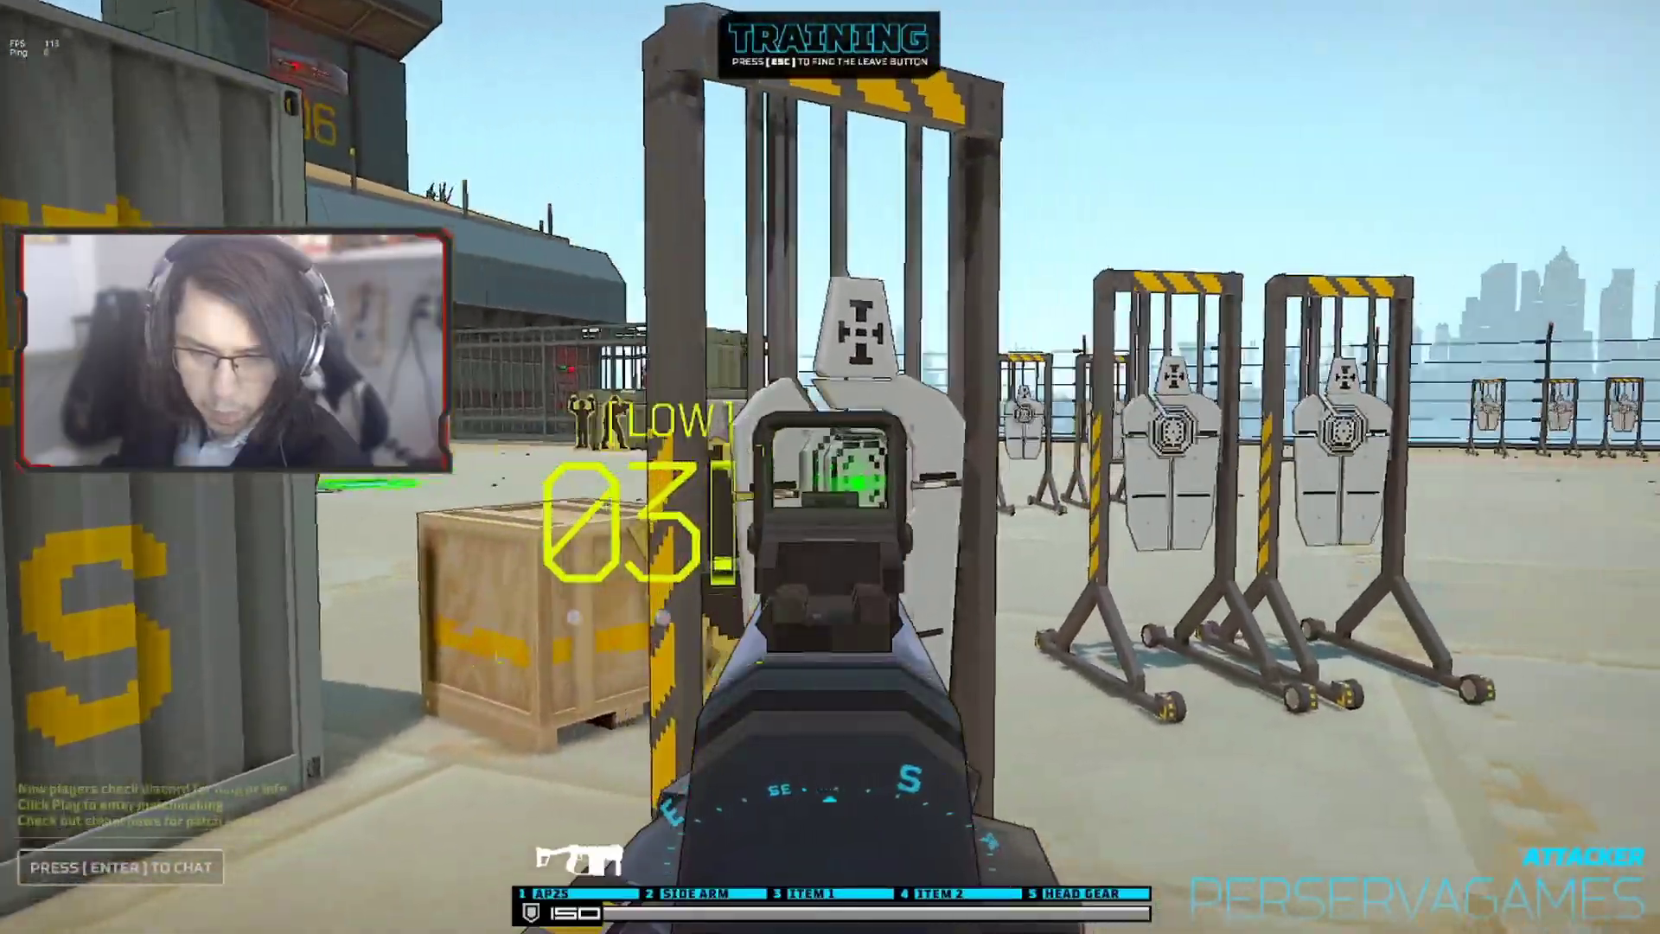
pyautogui.press('w')
pyautogui.press('w')
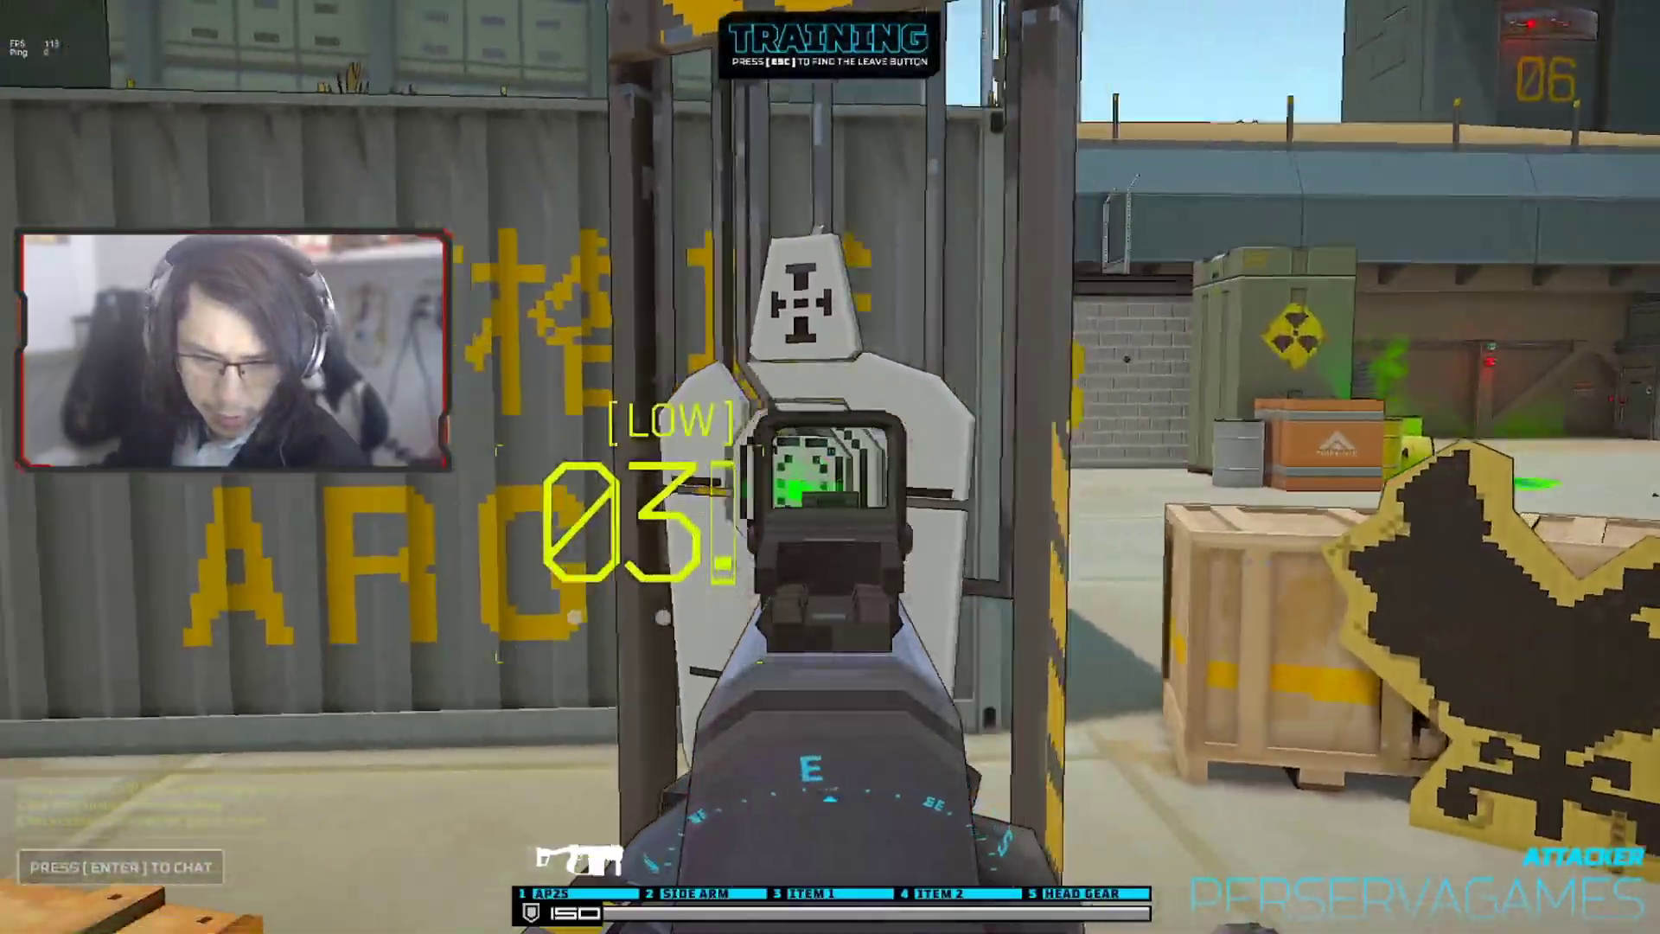
pyautogui.press('s')
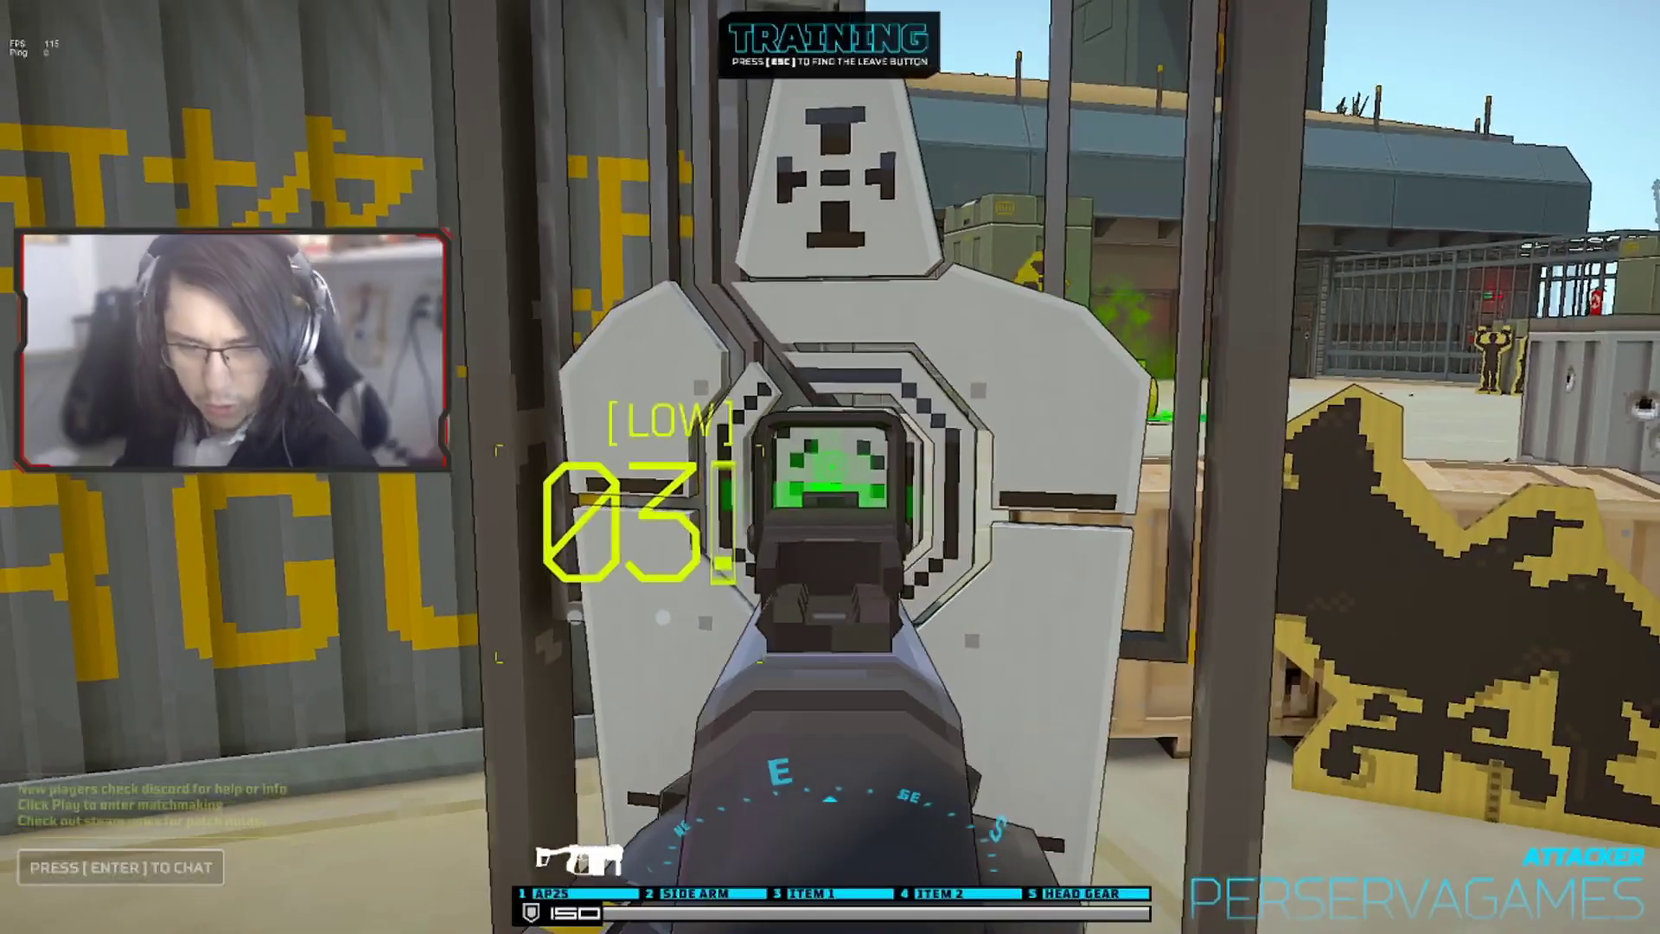
# Step: Back away to the tables while tracking the target through the sight, and fire the remaining rounds
pyautogui.press('s')
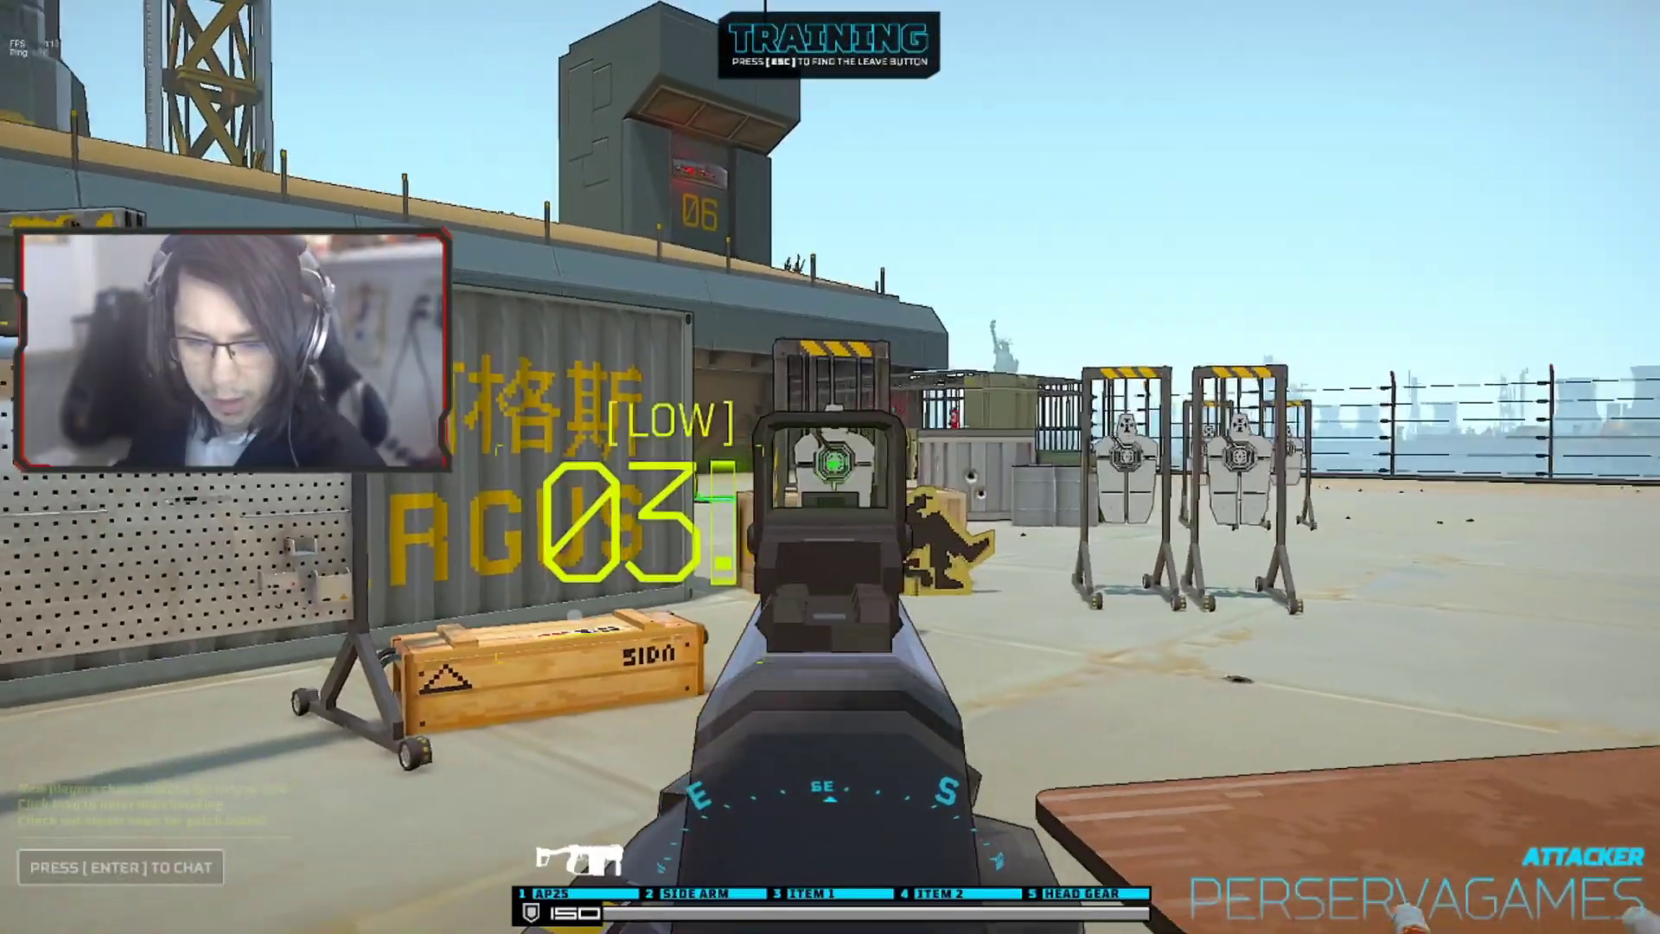
pyautogui.press('s')
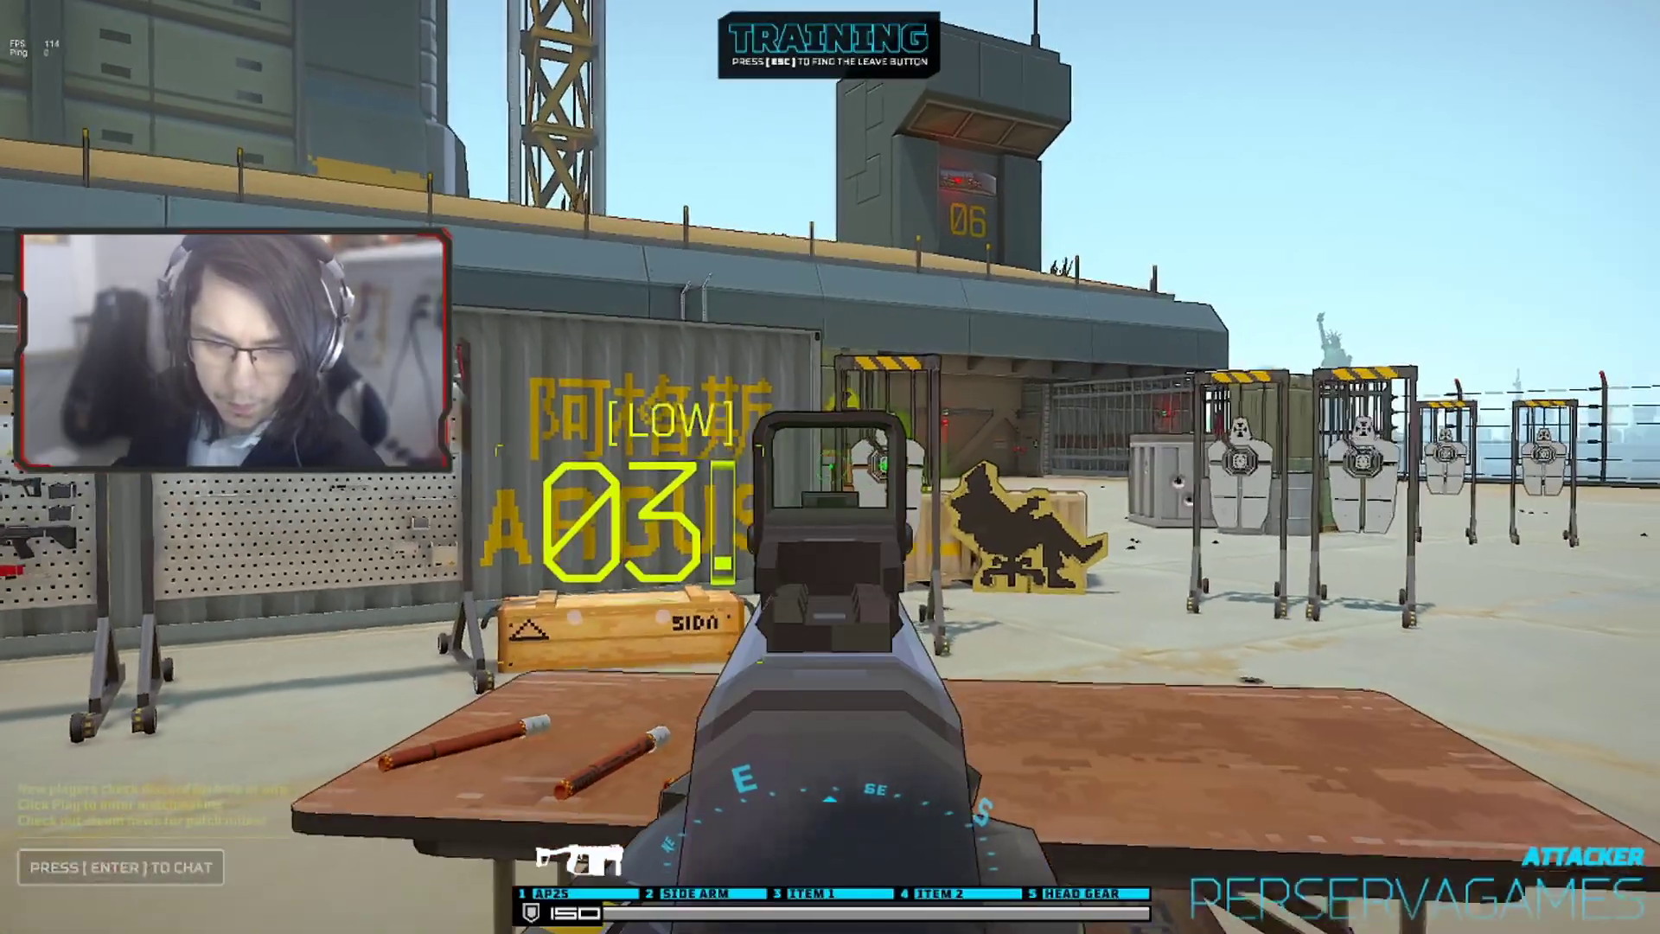
pyautogui.press('s')
pyautogui.click(830, 467)
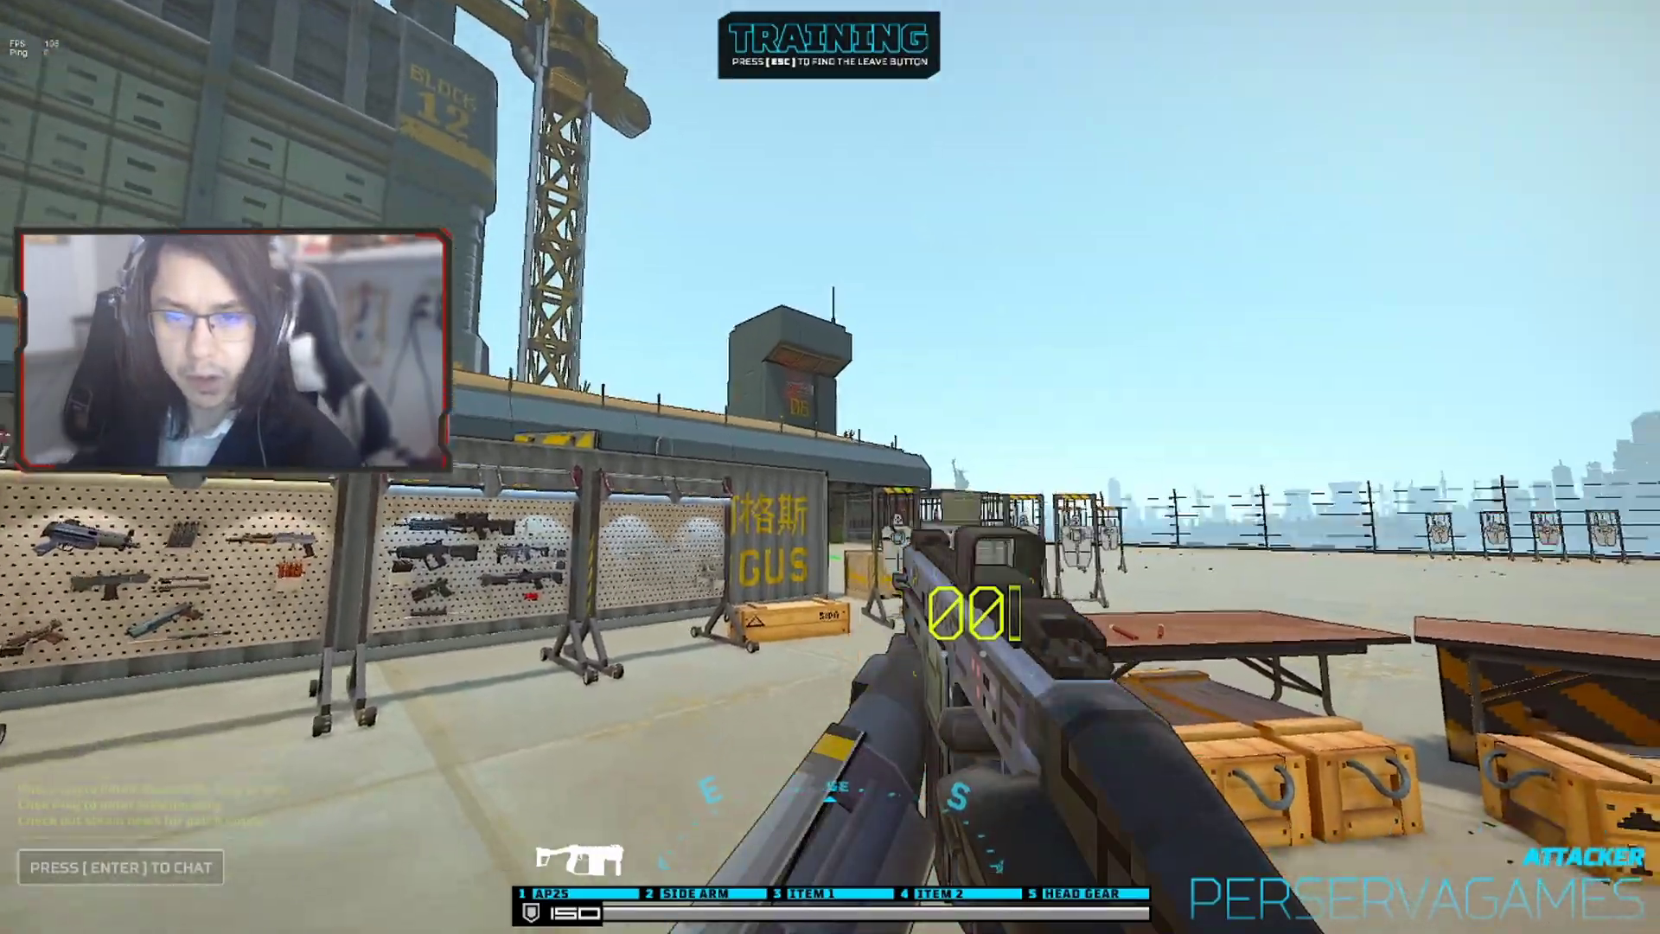
# Step: Aim down sights repeatedly at the nearest target's bullseye while closing in on it, and head back to the tables
pyautogui.rightClick(830, 467)
pyautogui.press('a')
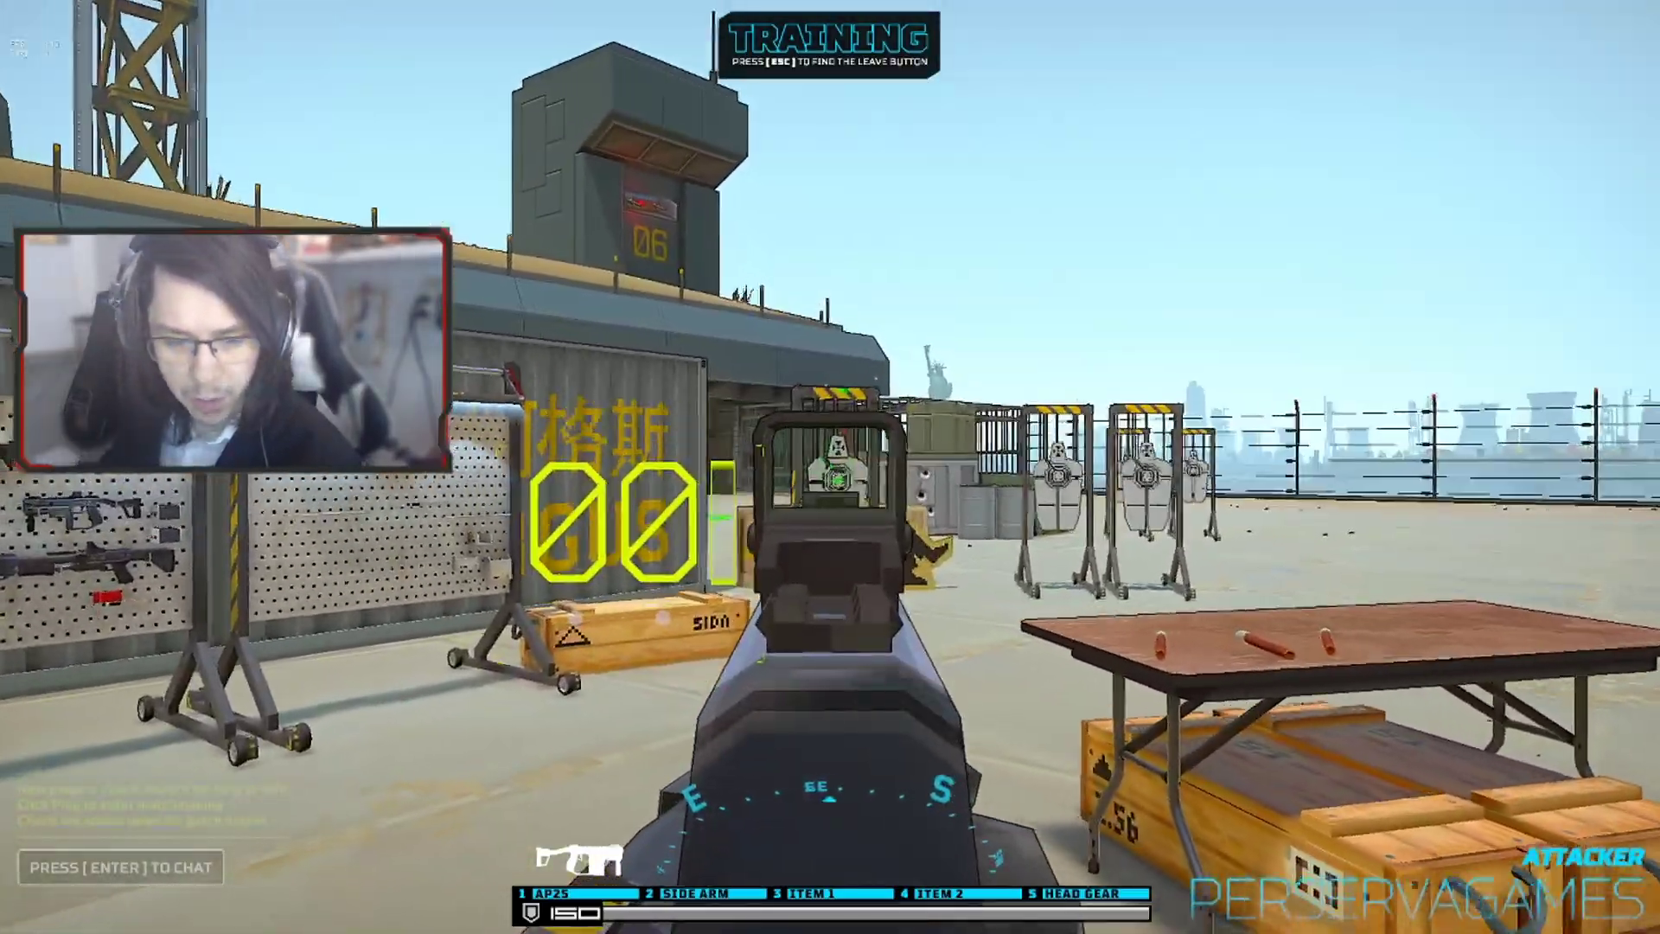
pyautogui.rightClick(830, 467)
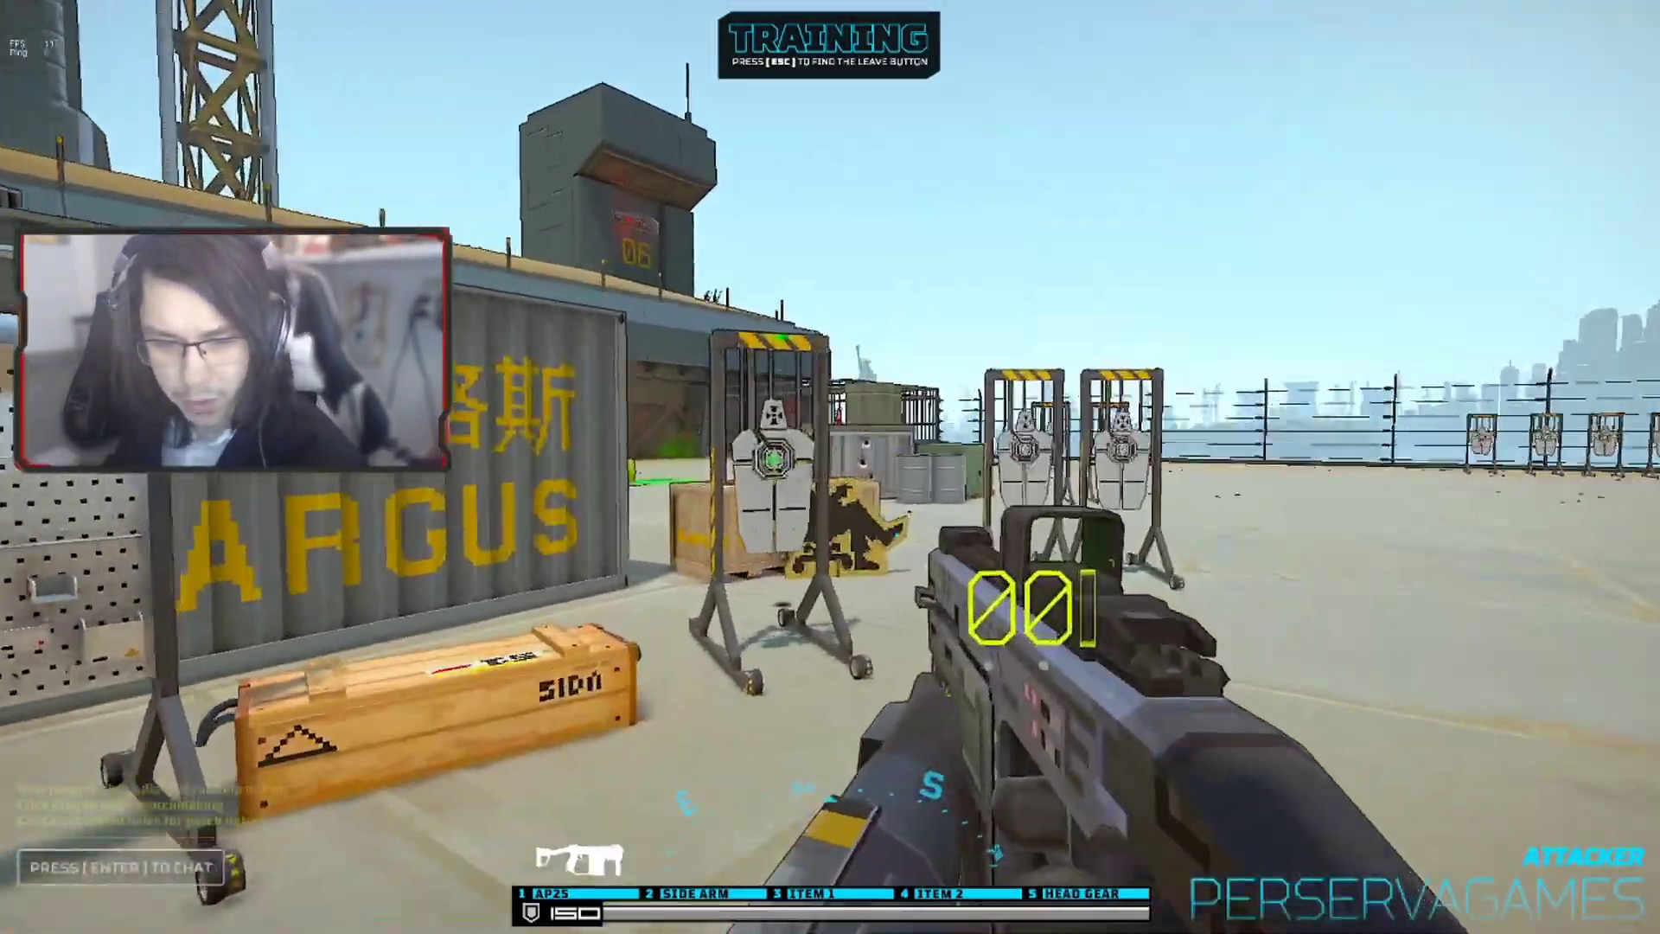
pyautogui.rightClick(830, 467)
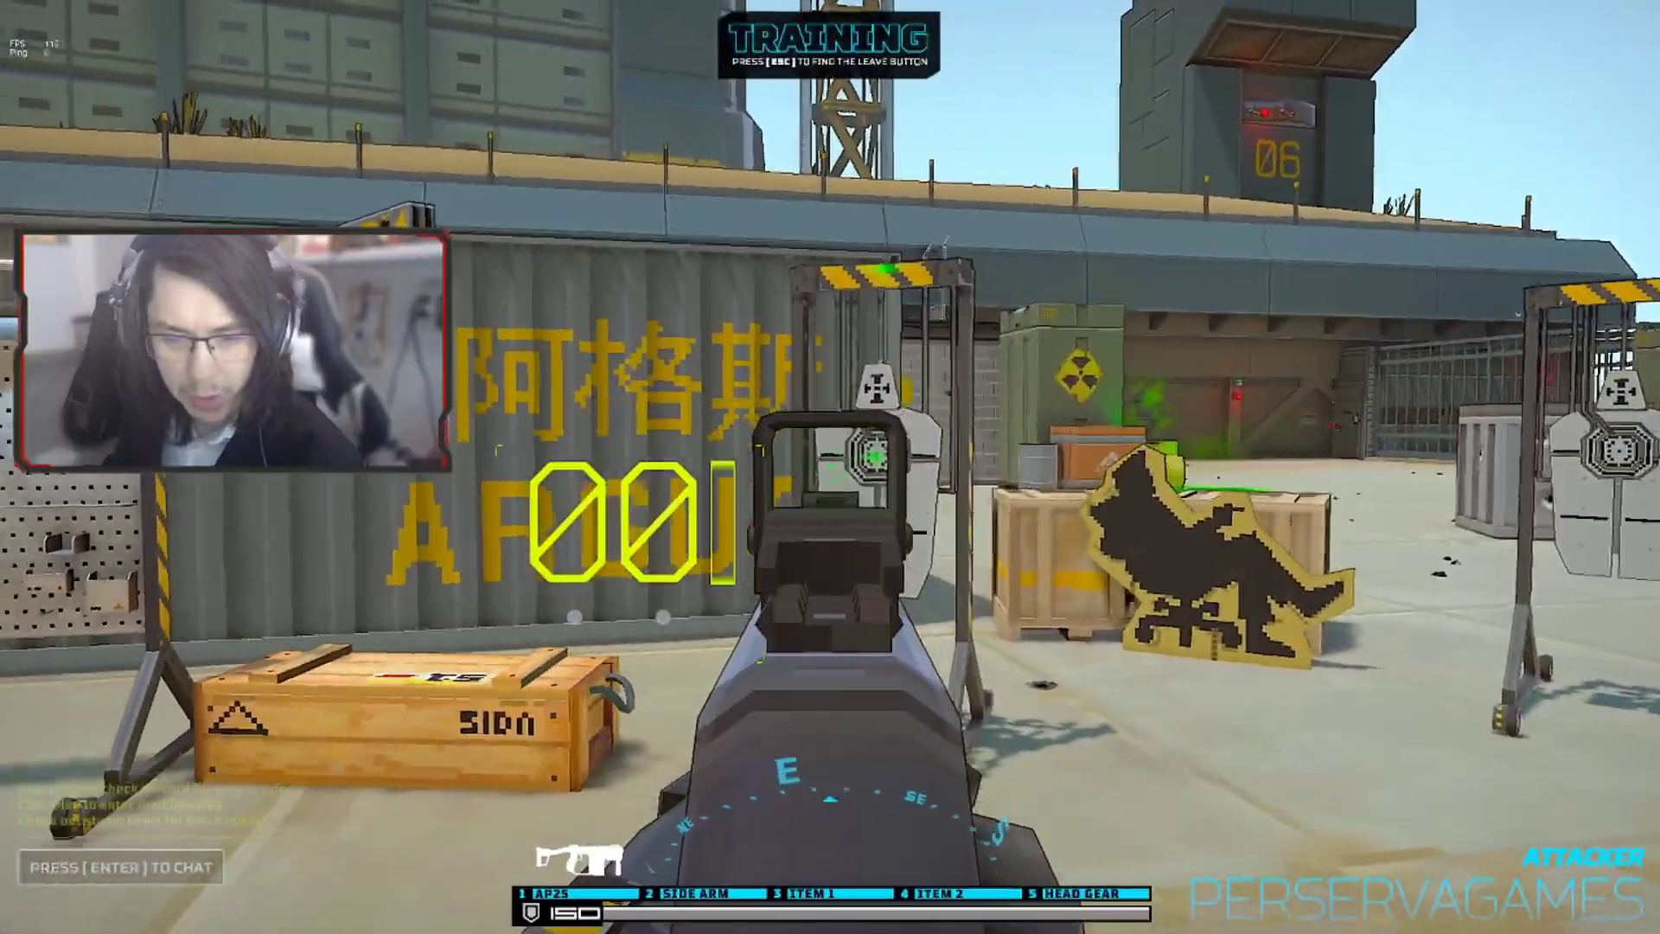
pyautogui.rightClick(830, 467)
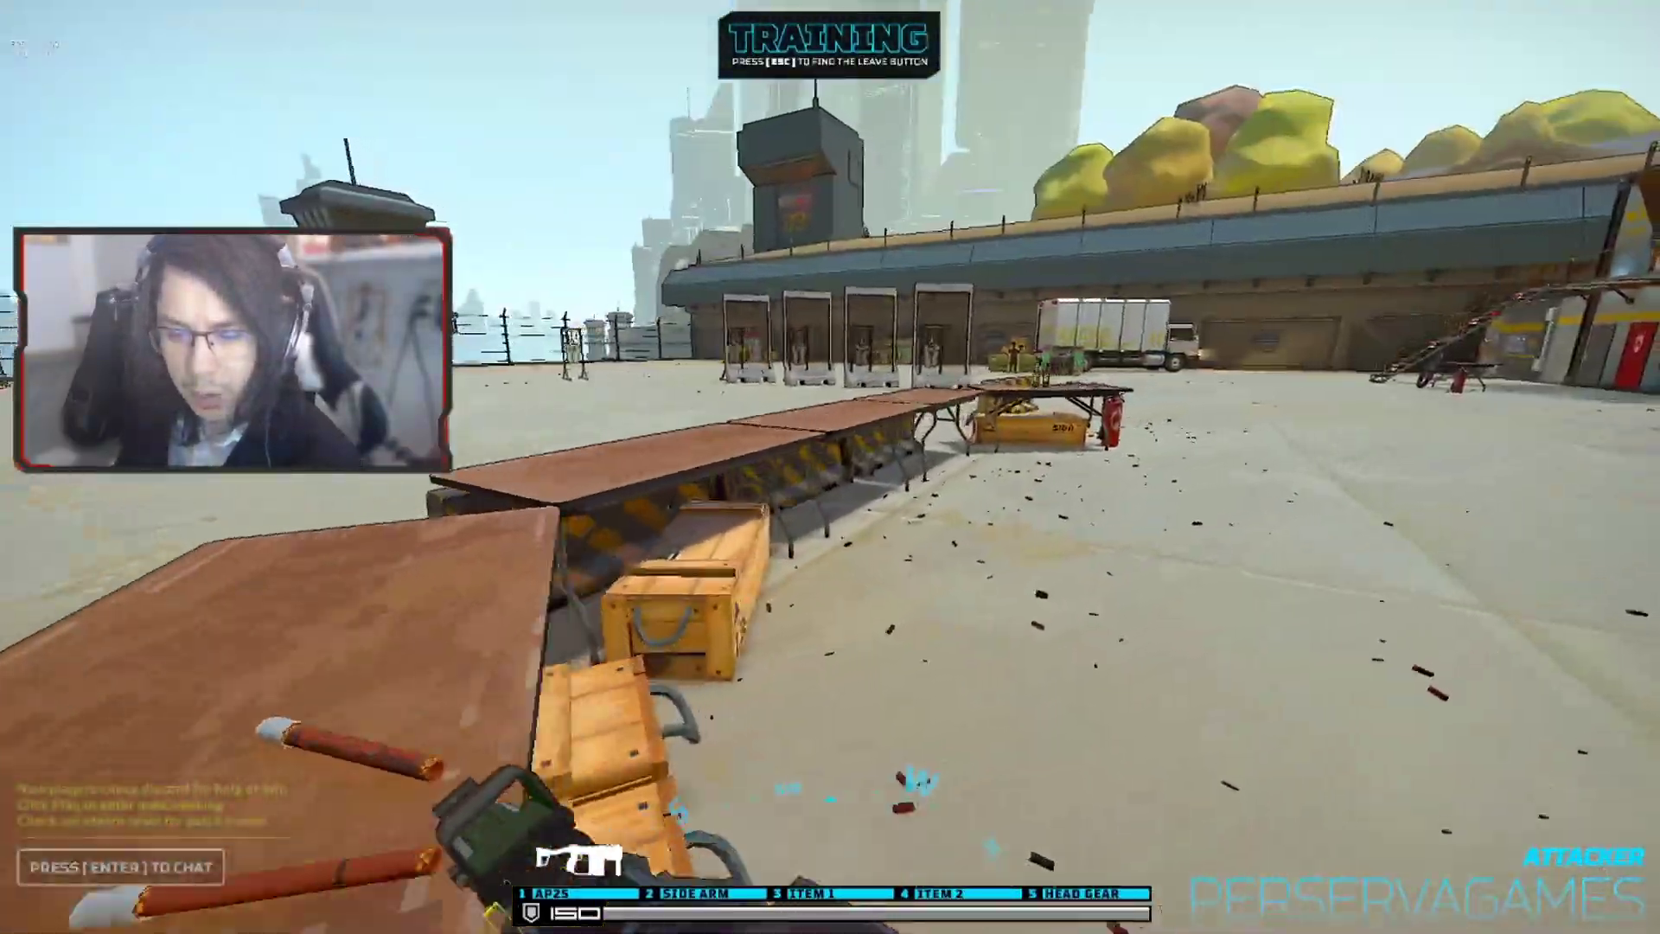
# Step: Check the higher value in the PSA calculator, set both X and Y aimed mouse sensitivity to 0.92 in Due Process, and resume training
pyautogui.hotkey('alt', 'Tab')
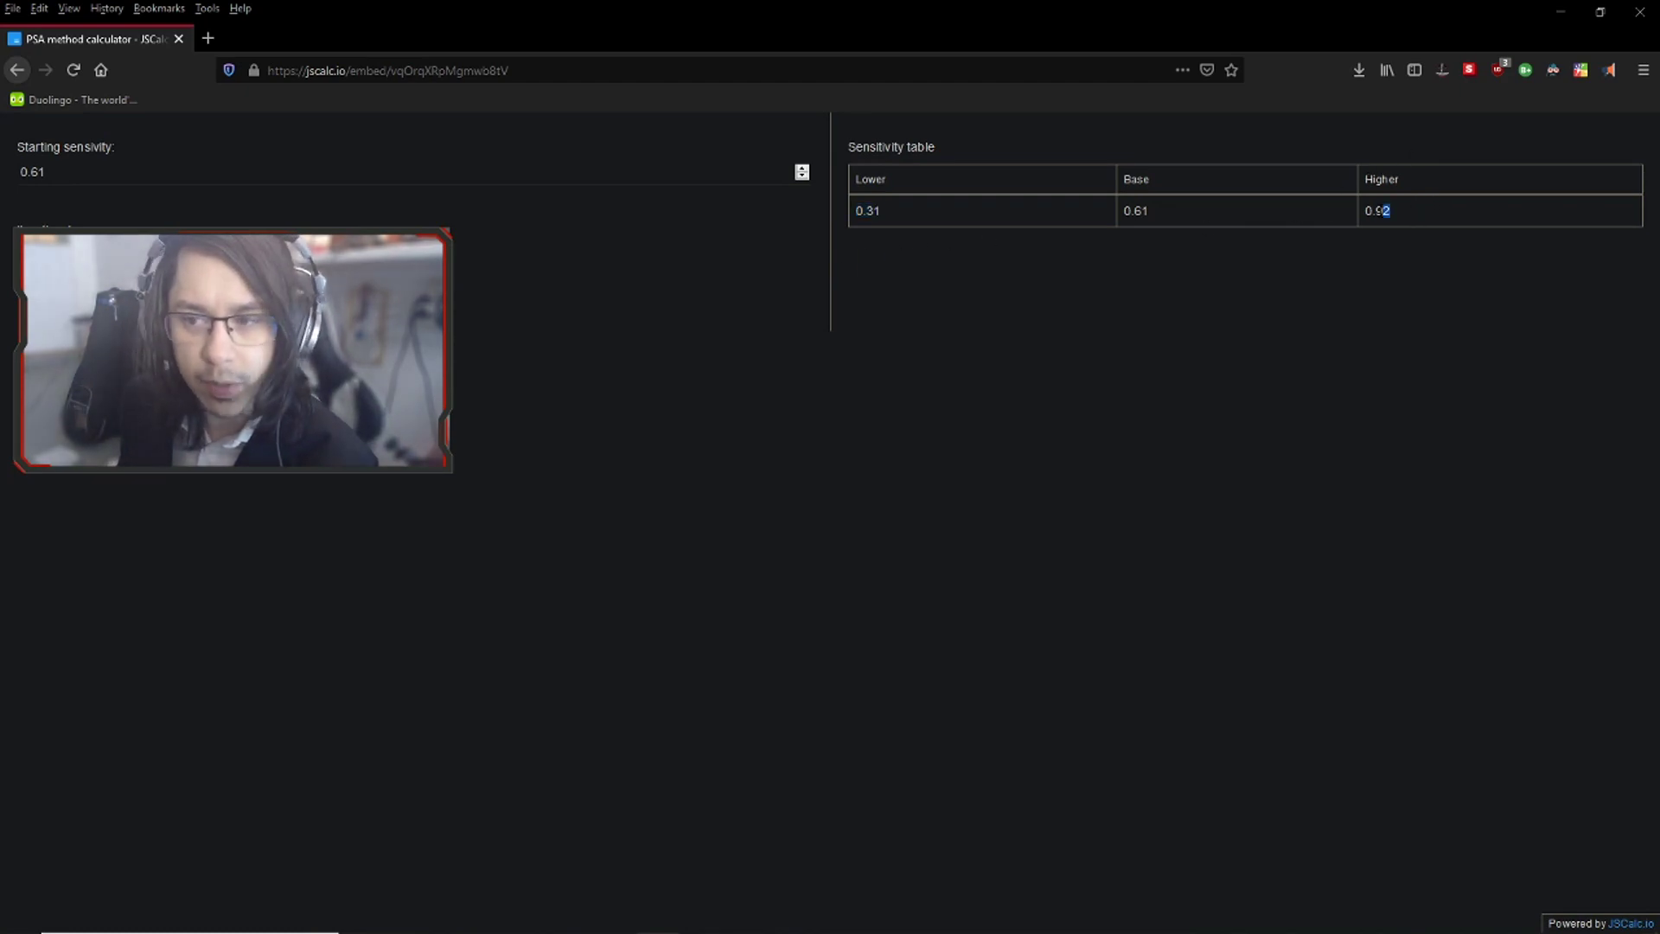
pyautogui.hotkey('alt', 'Tab')
pyautogui.press('Escape')
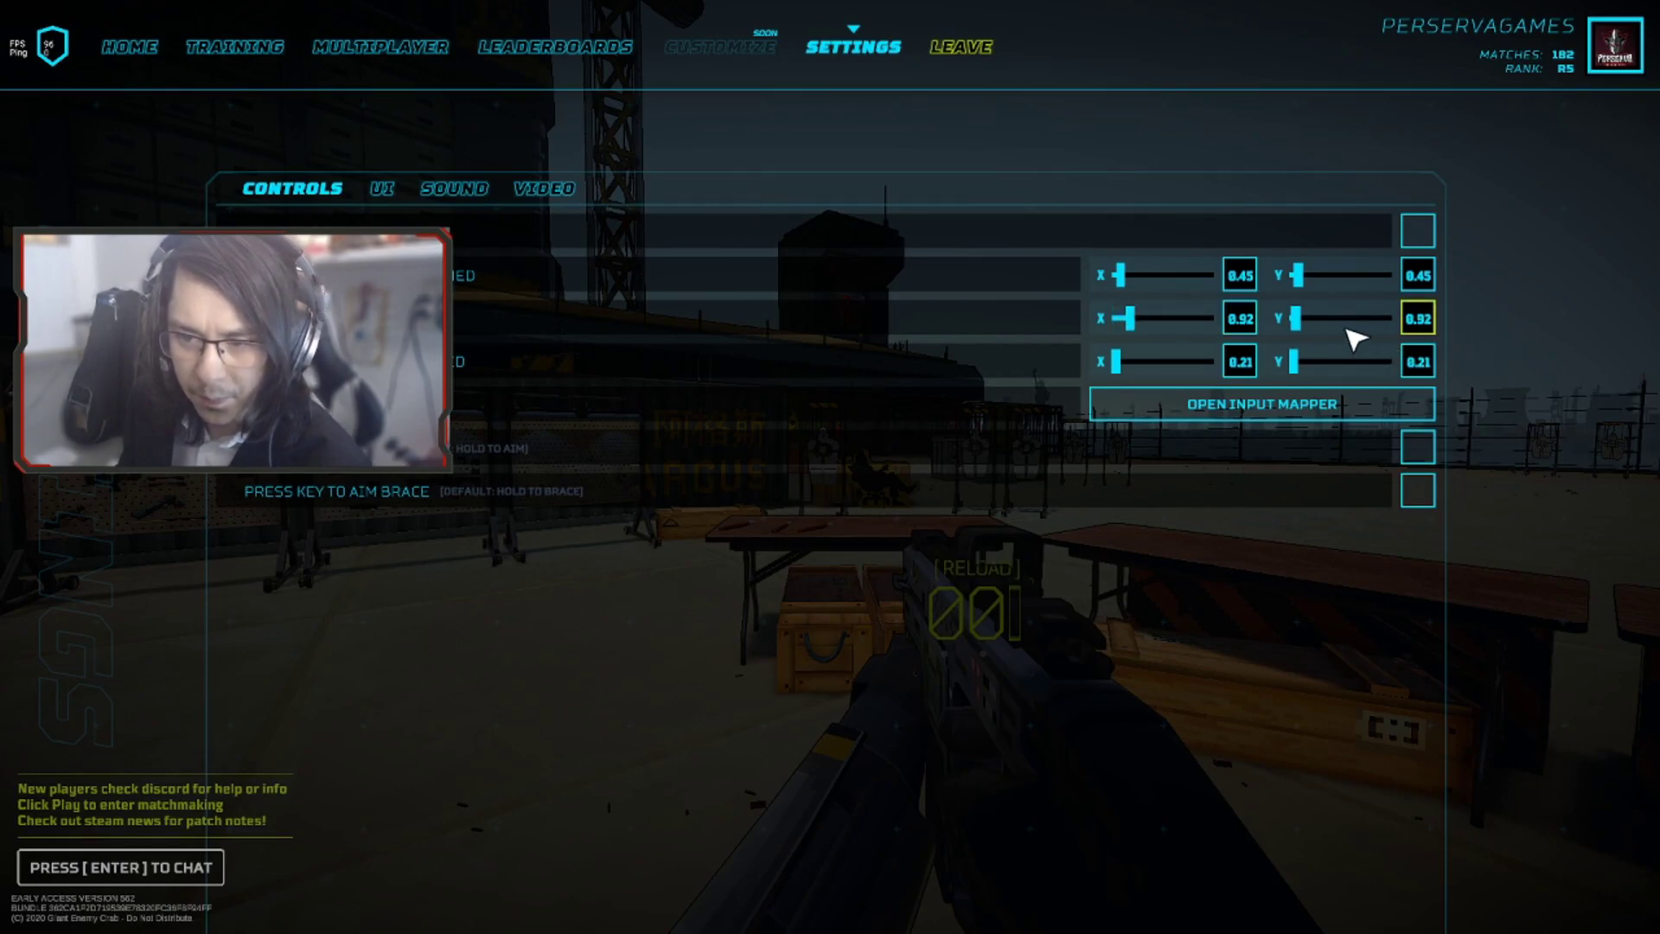
pyautogui.press('Escape')
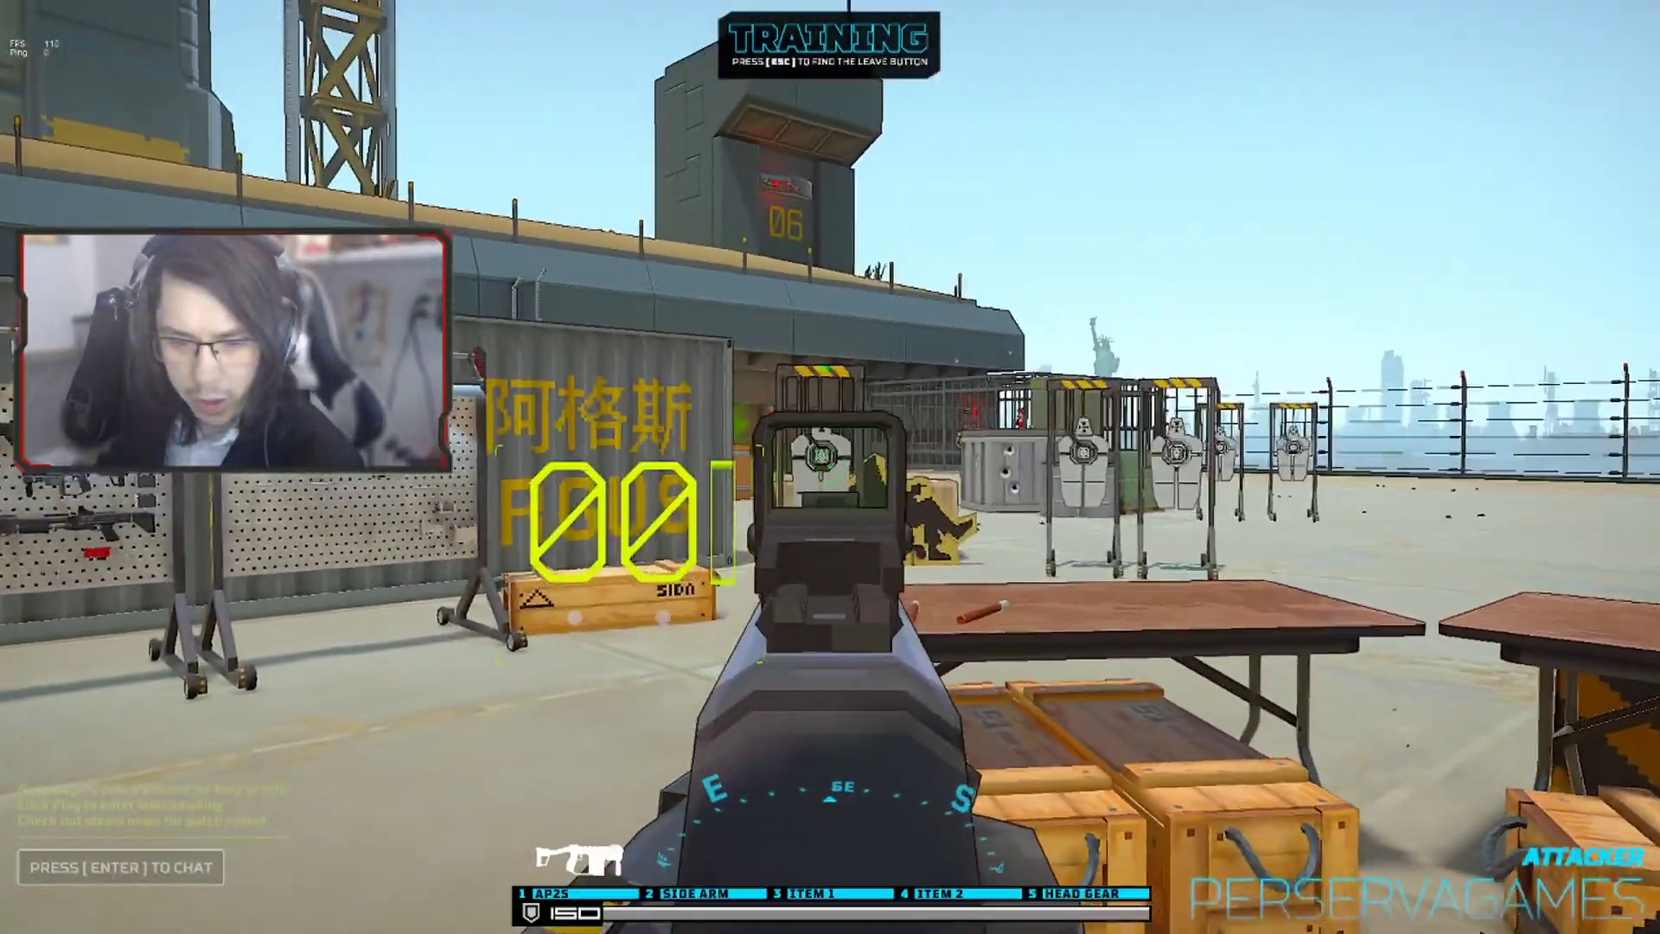
# Step: Aim down sights at the nearest target's bullseye and track it while advancing alongside the weapon racks
pyautogui.click(831, 467)
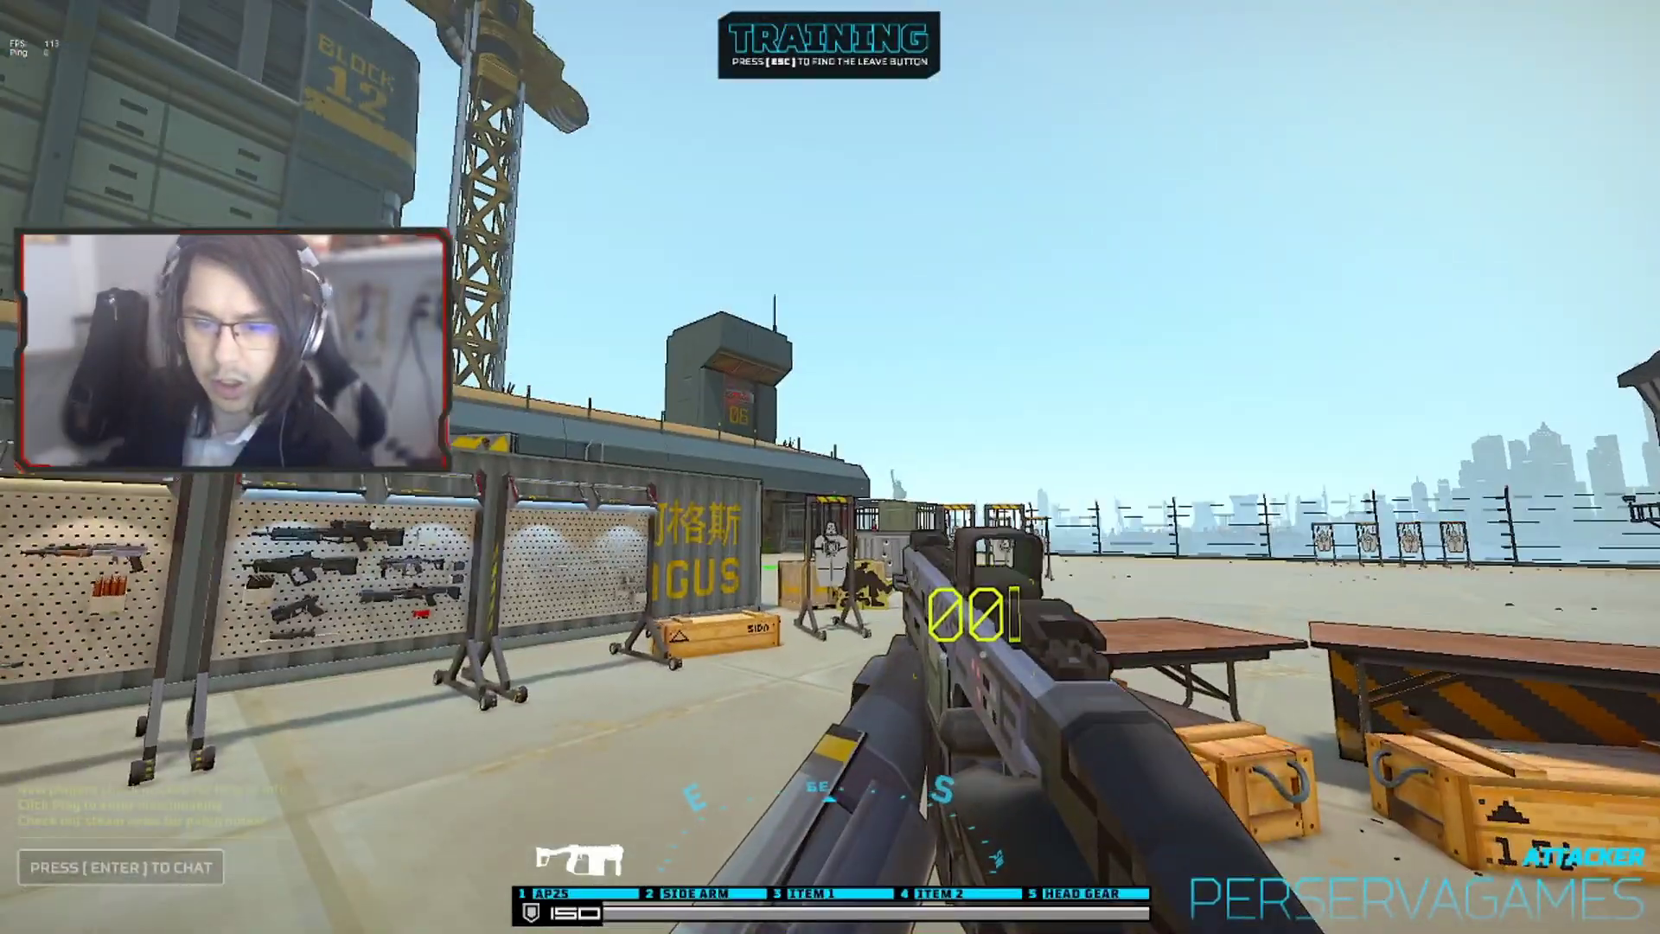
pyautogui.rightClick(831, 467)
pyautogui.click(830, 467)
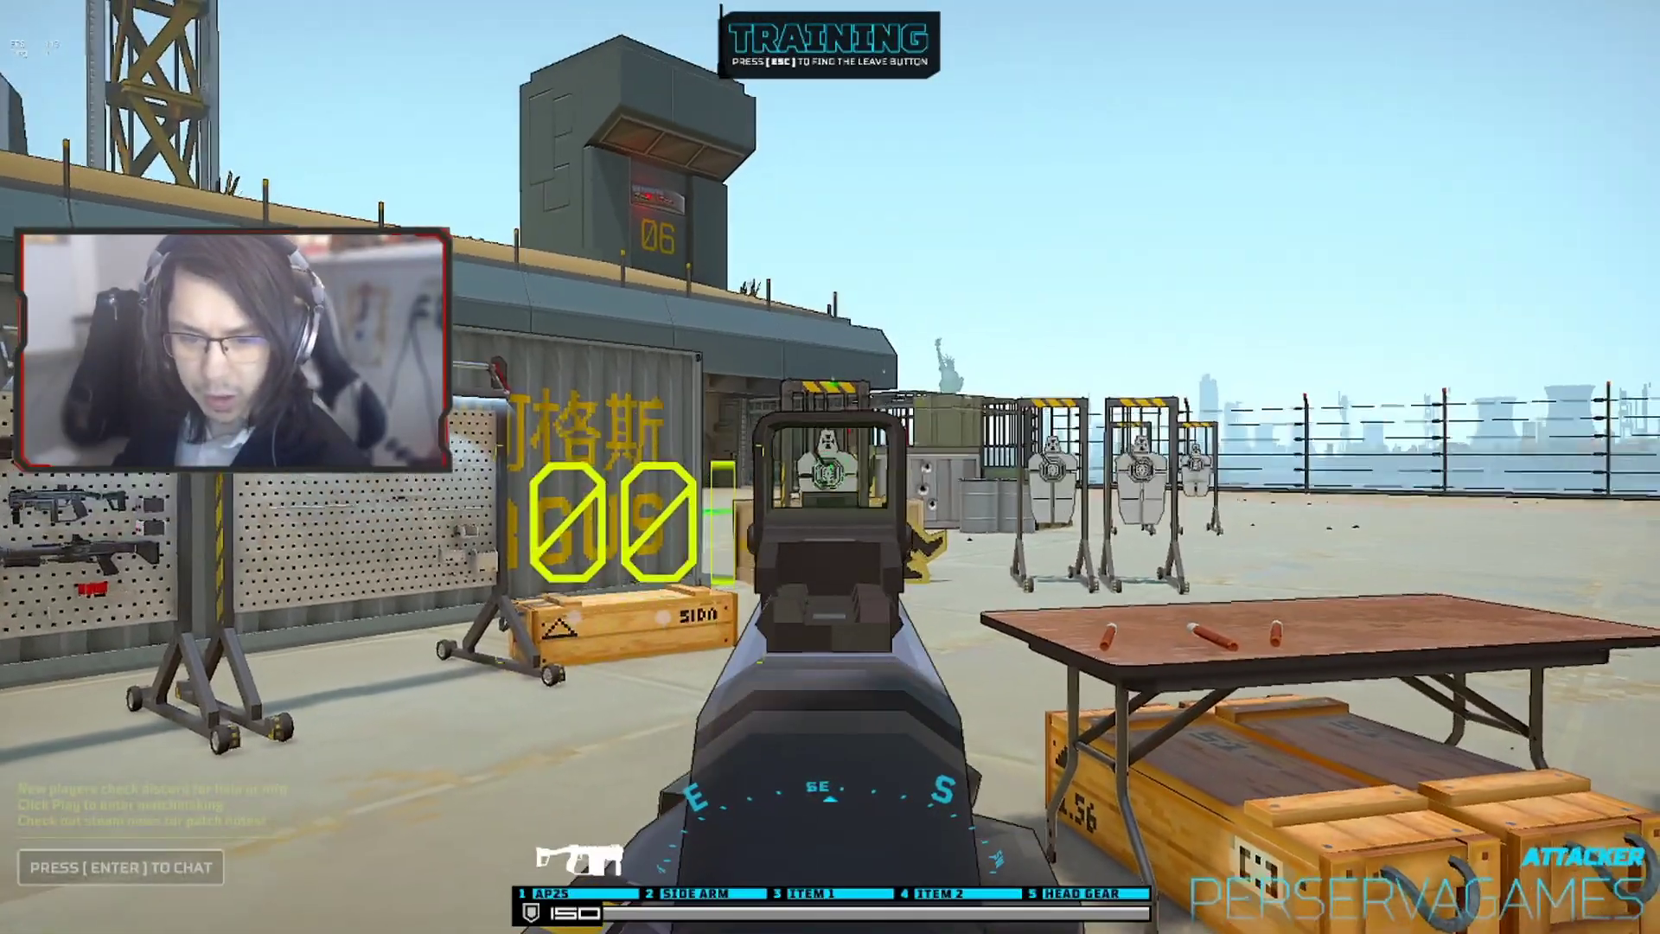
pyautogui.press('w')
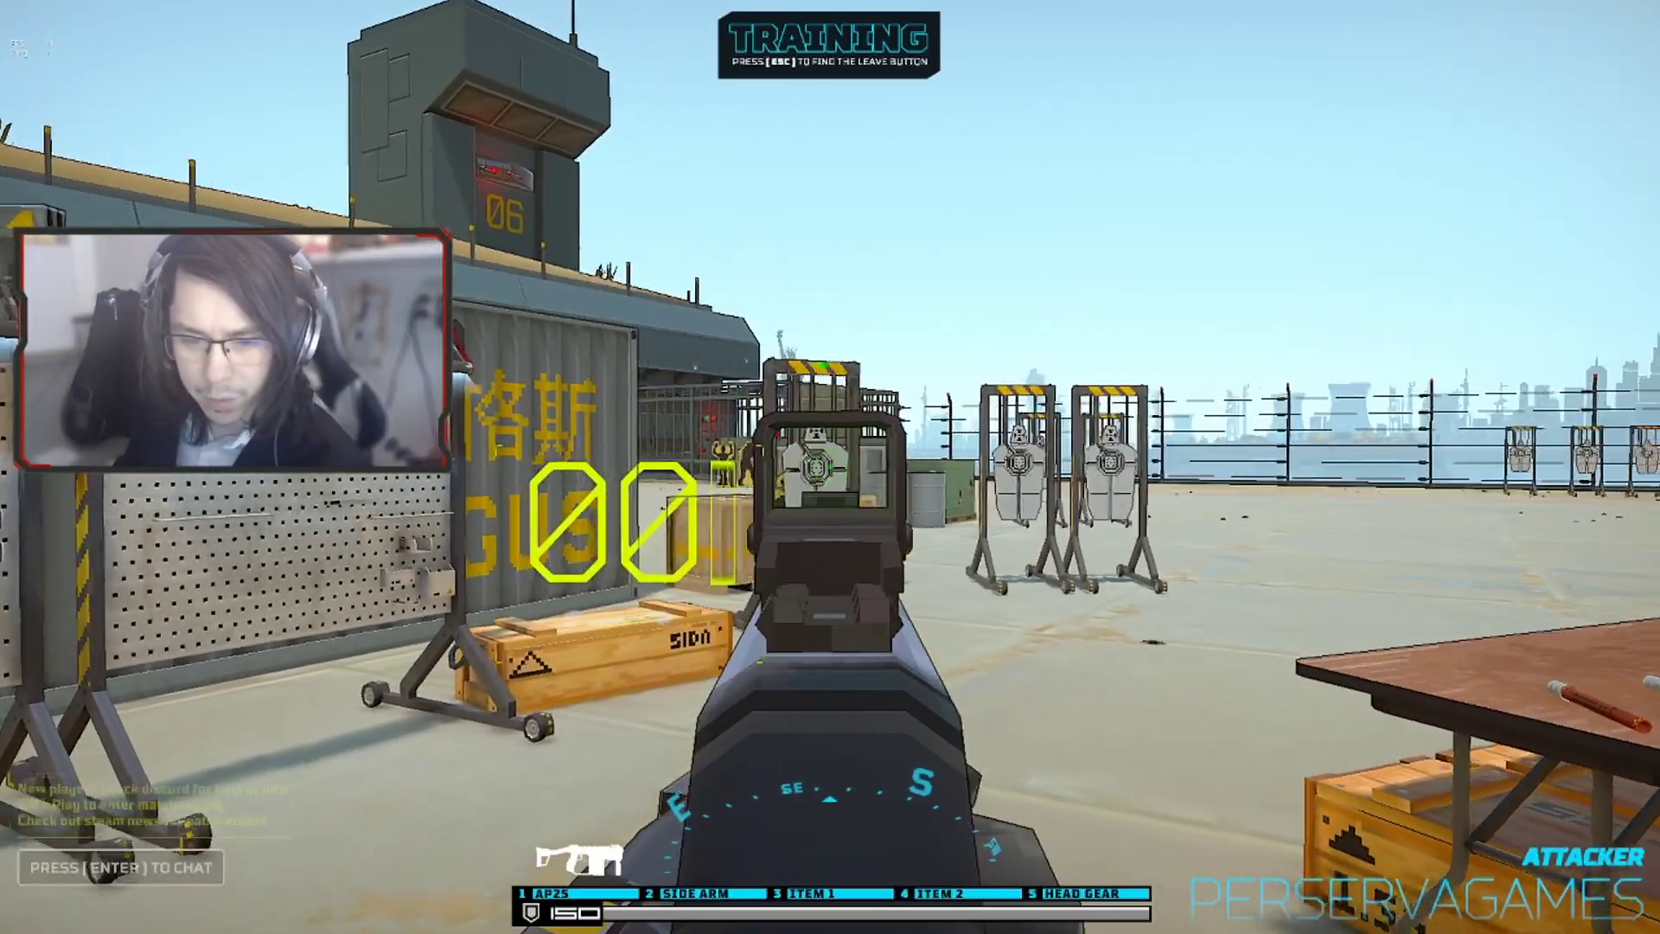
pyautogui.press('w')
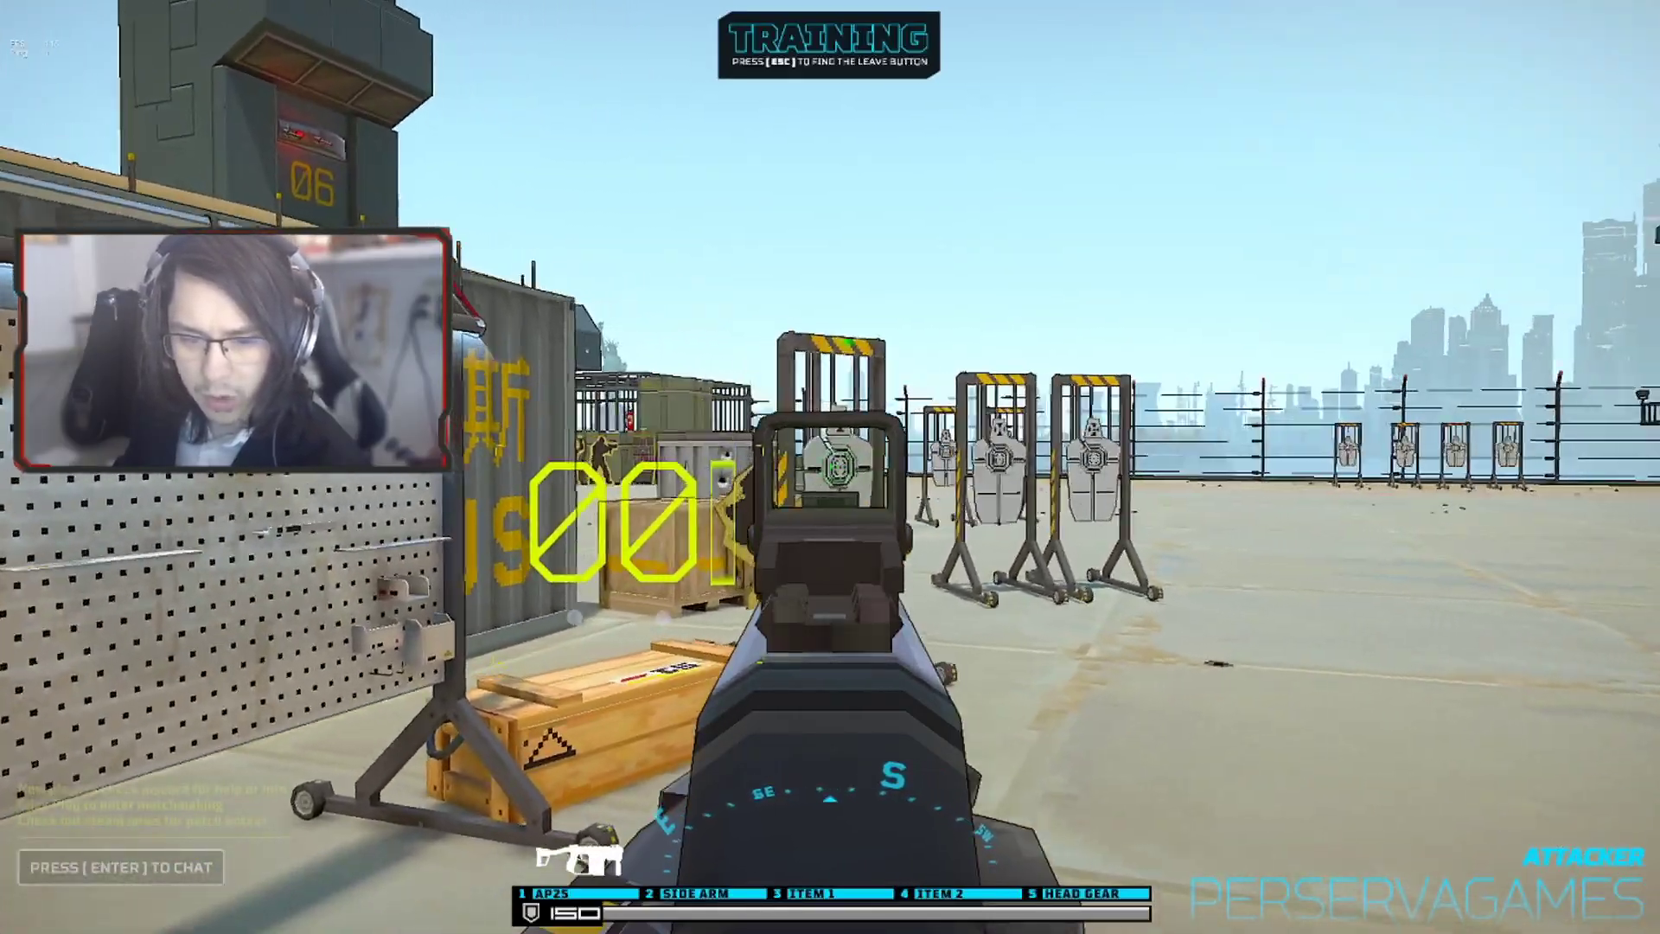
# Step: Take AP-25 magazines from the weapon rack and reload the empty rifle
pyautogui.press('w')
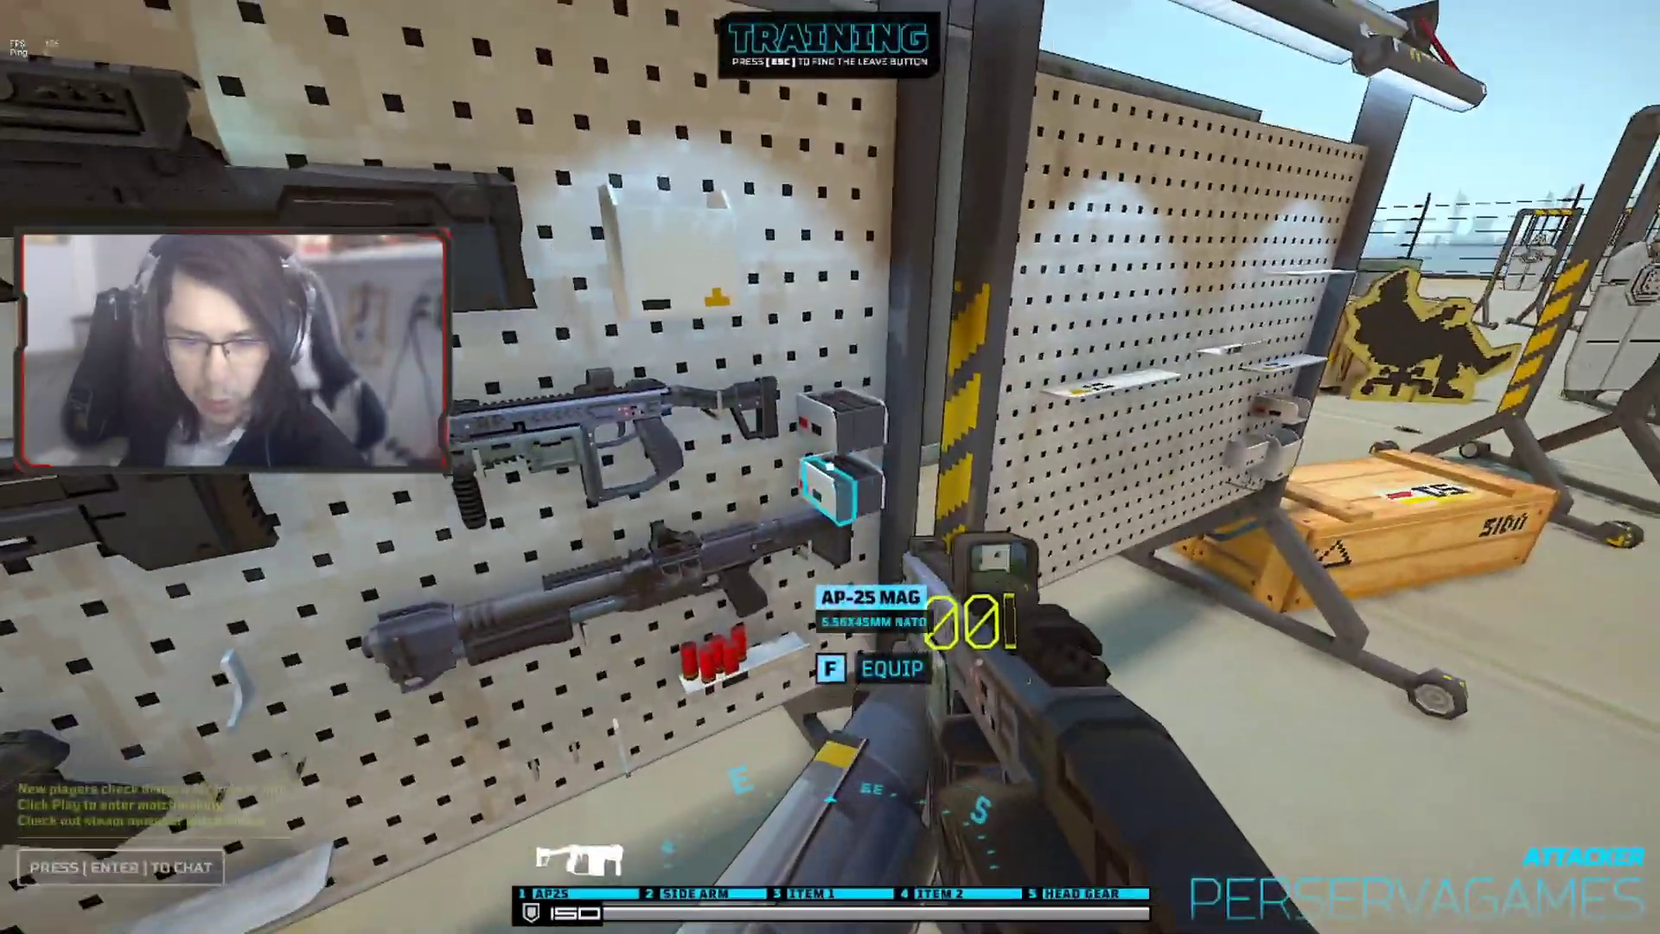
pyautogui.press('f')
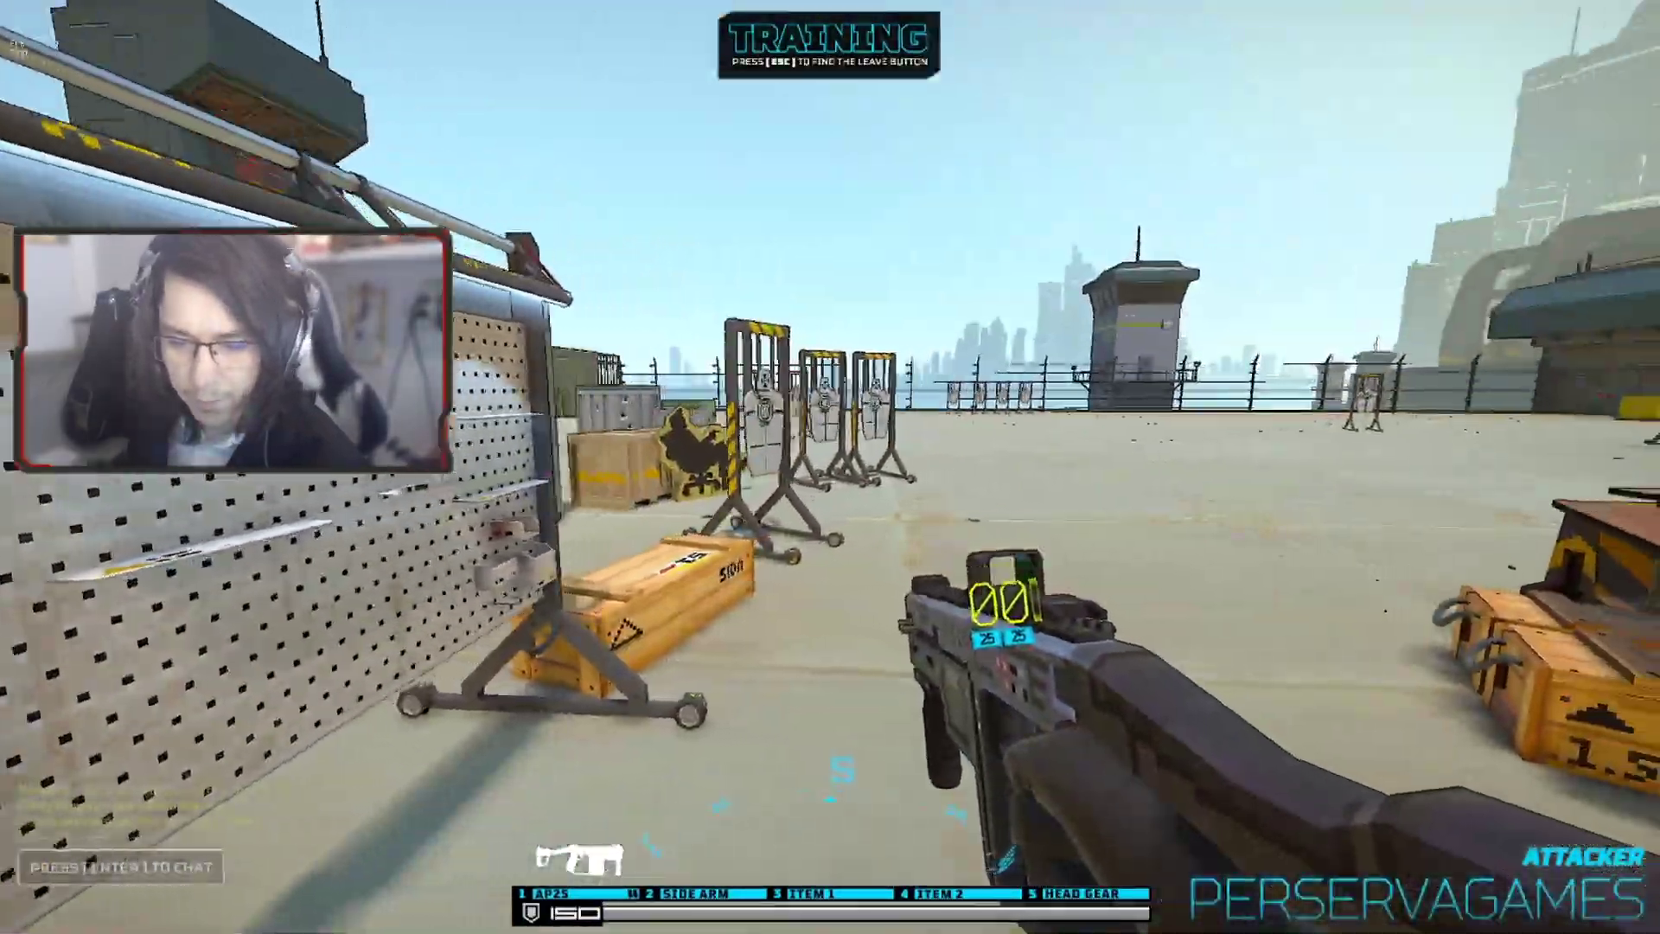
pyautogui.press('r')
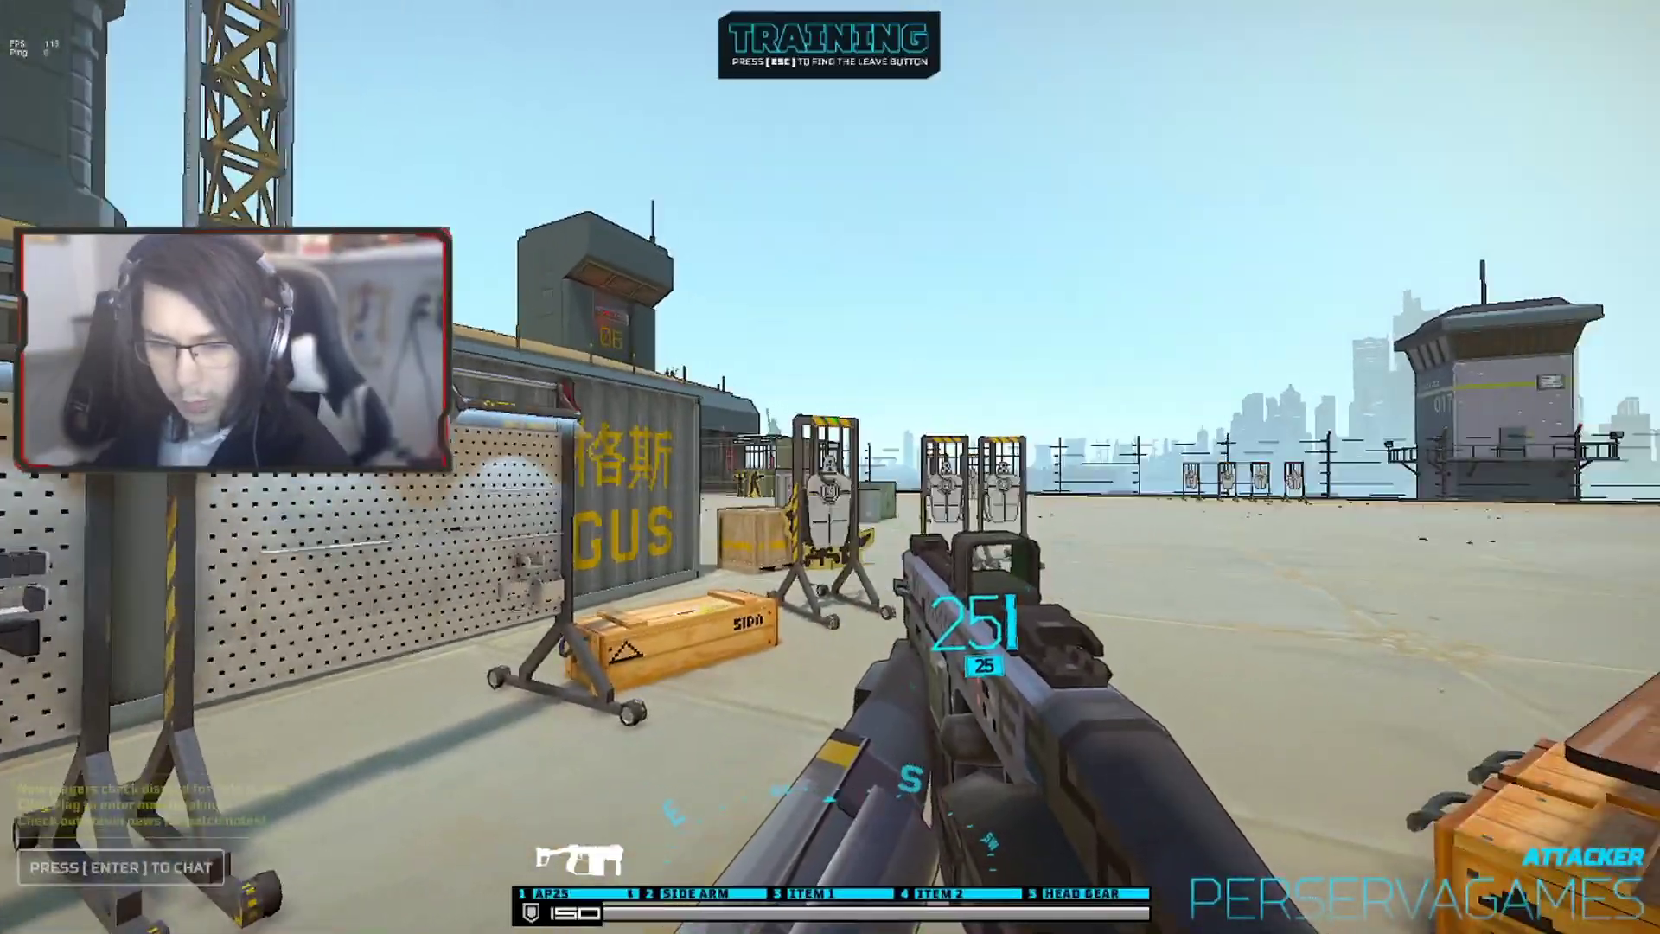
# Step: Approach the nearest target past the racks and re-aim down sights at its bullseye from close range
pyautogui.press('w')
pyautogui.rightClick(830, 467)
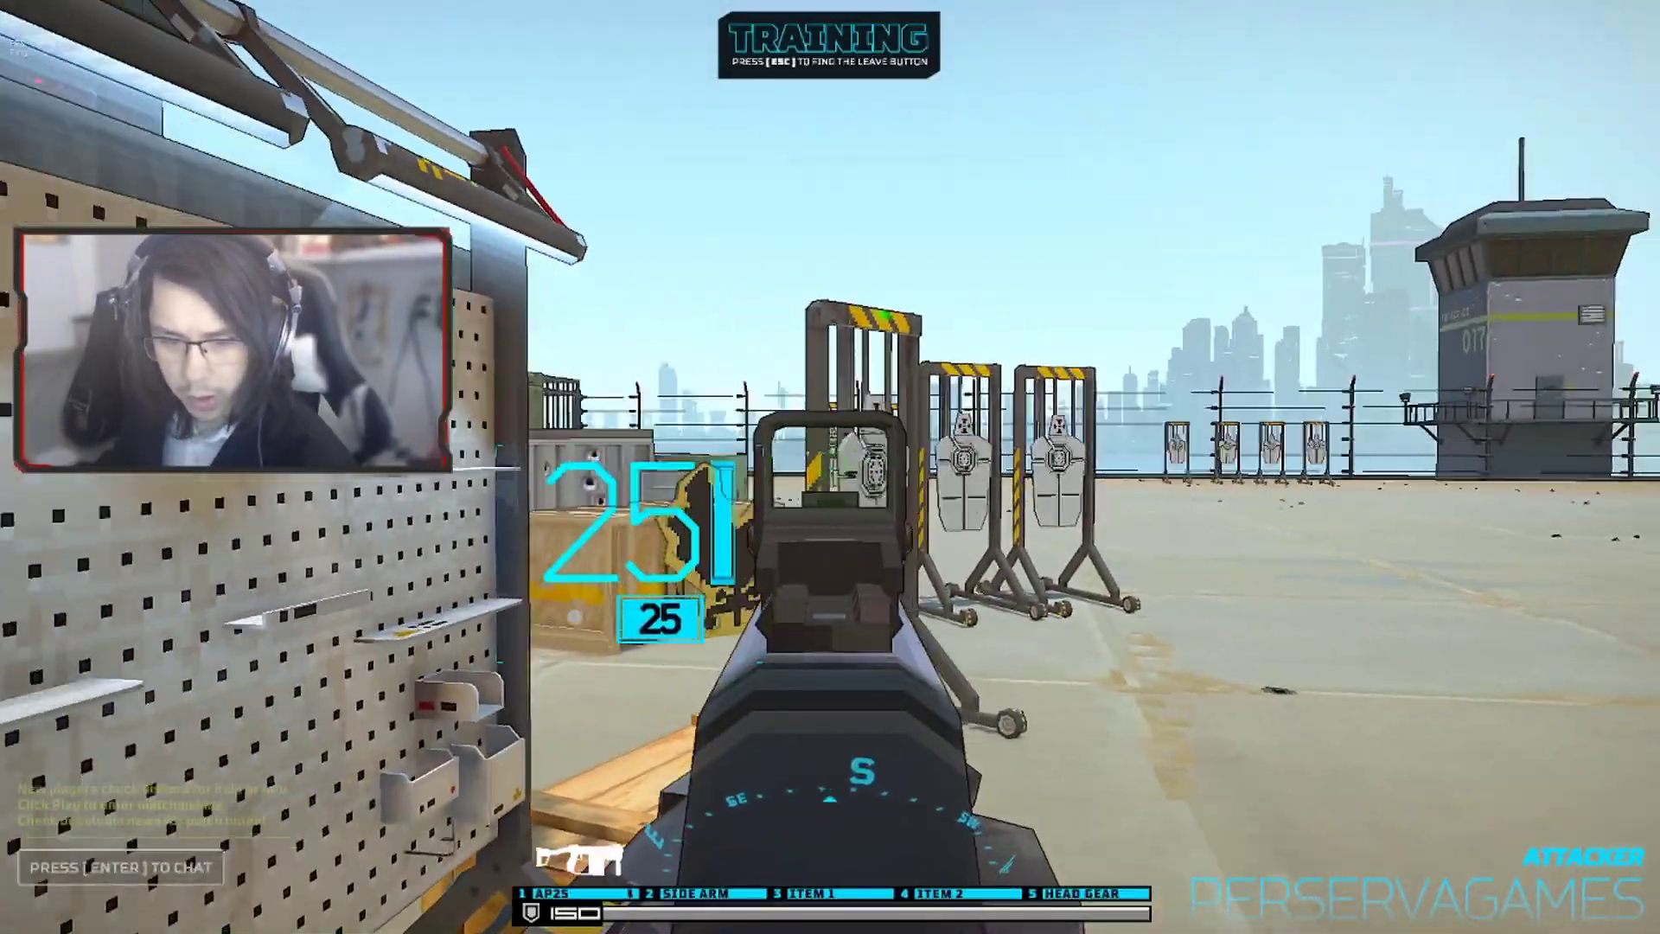
pyautogui.rightClick(830, 467)
pyautogui.press('w')
pyautogui.rightClick(830, 467)
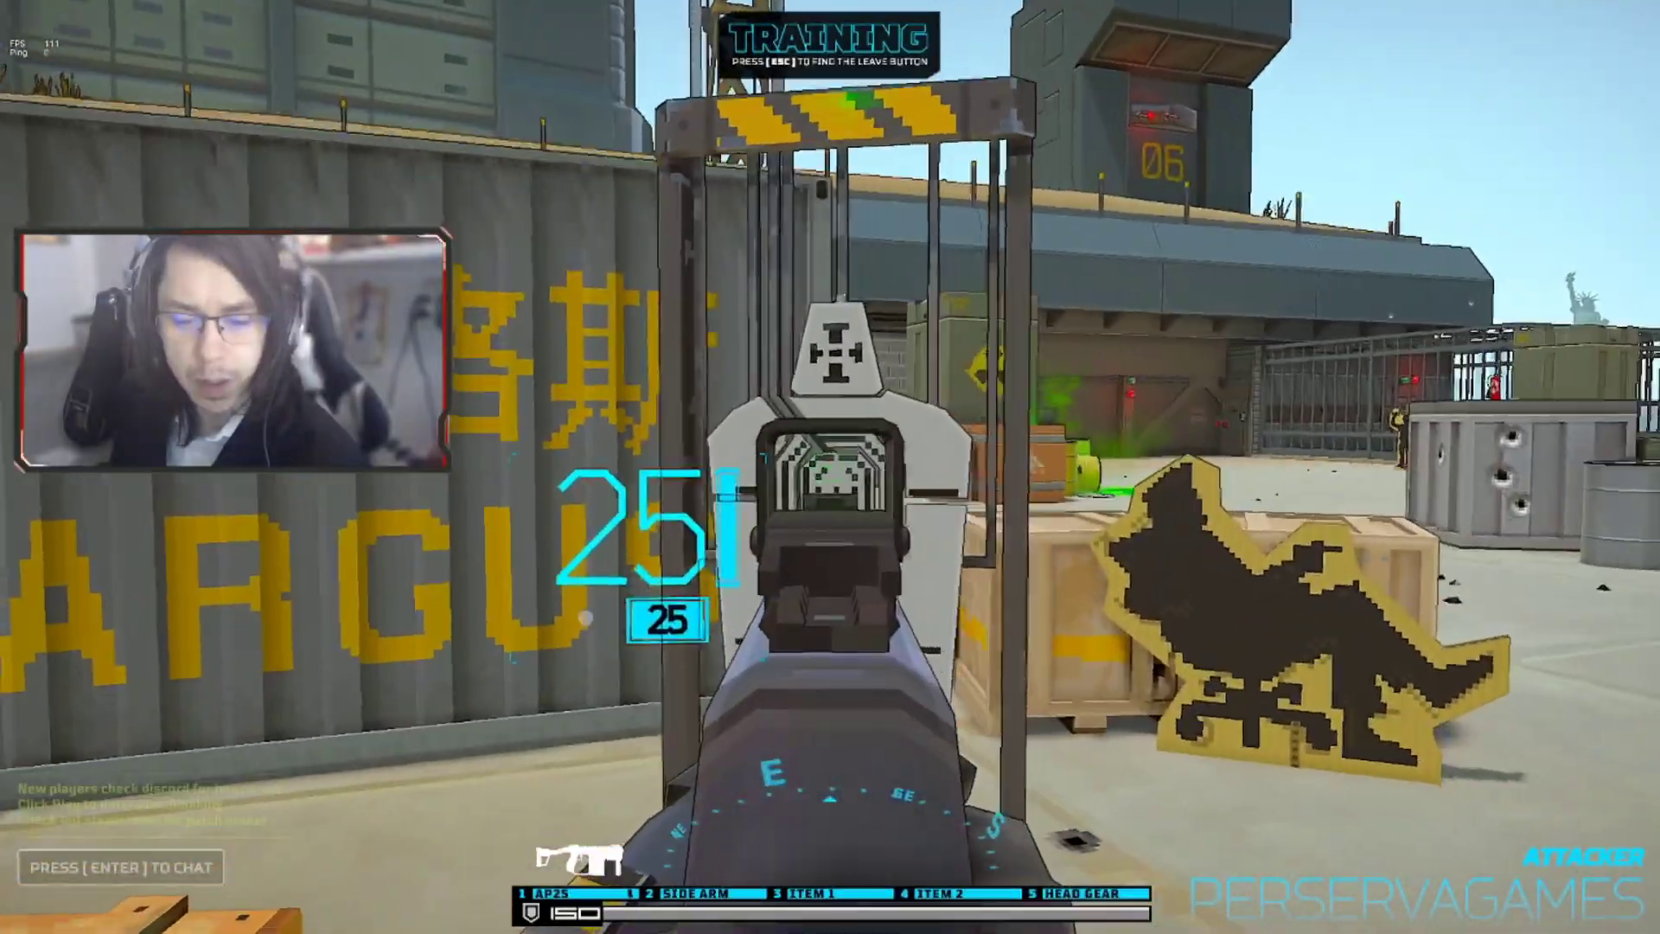
# Step: Track the target's bullseye through the sight while strafing around the ARGUS container and crate, and return to the tables
pyautogui.press('a')
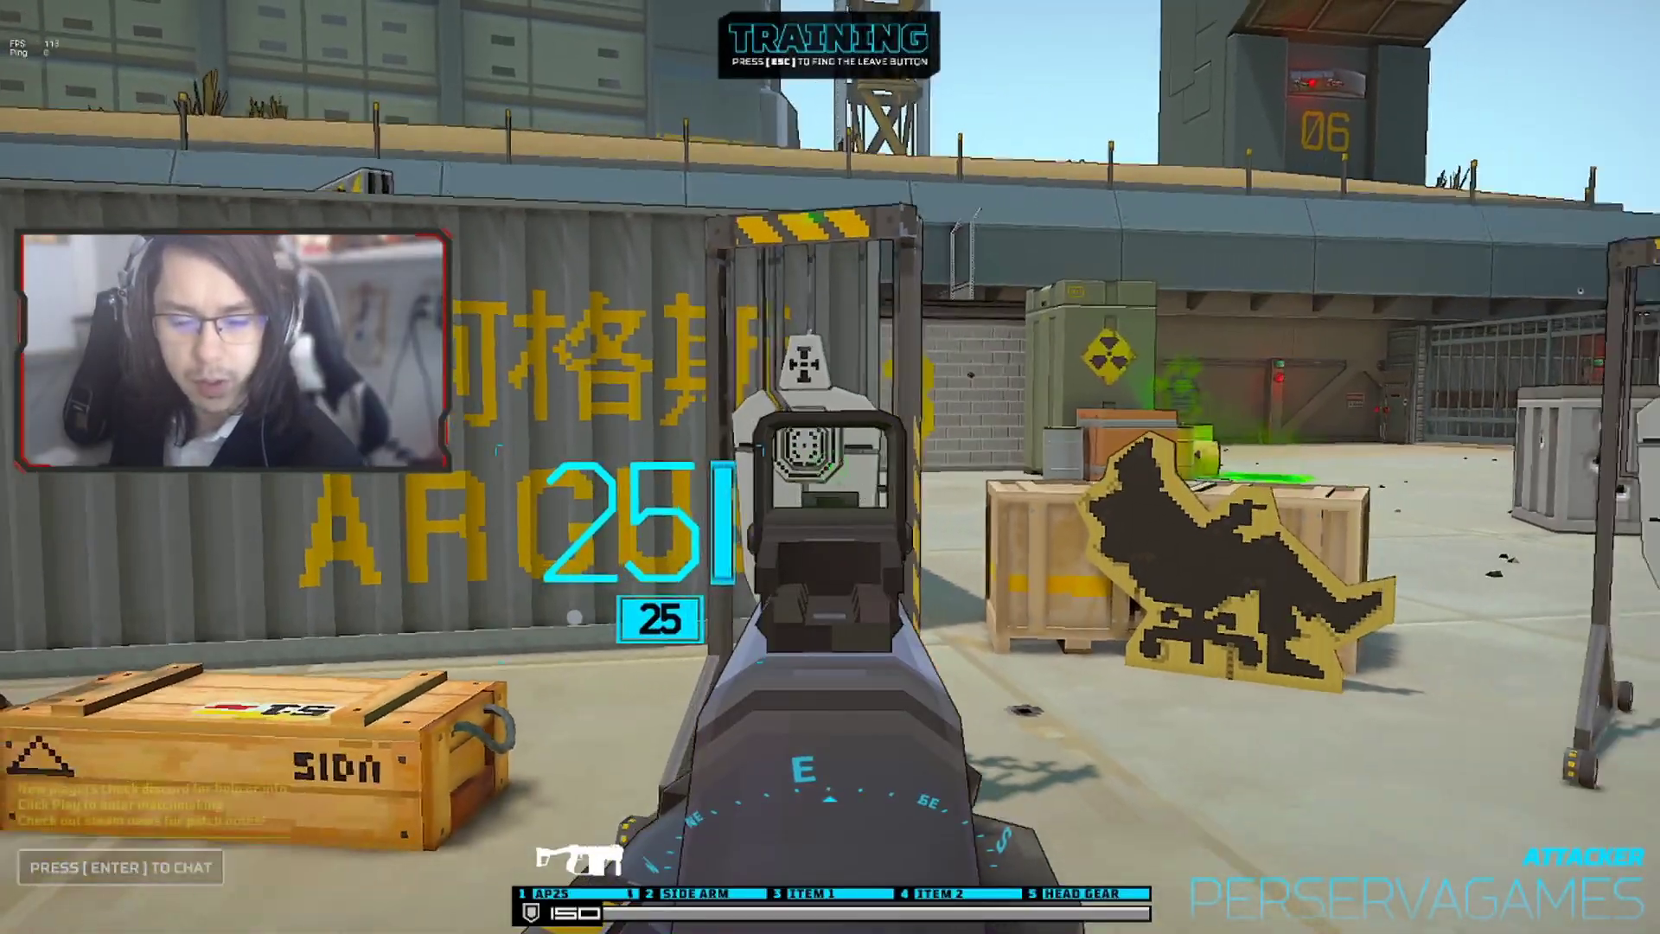
pyautogui.press('a')
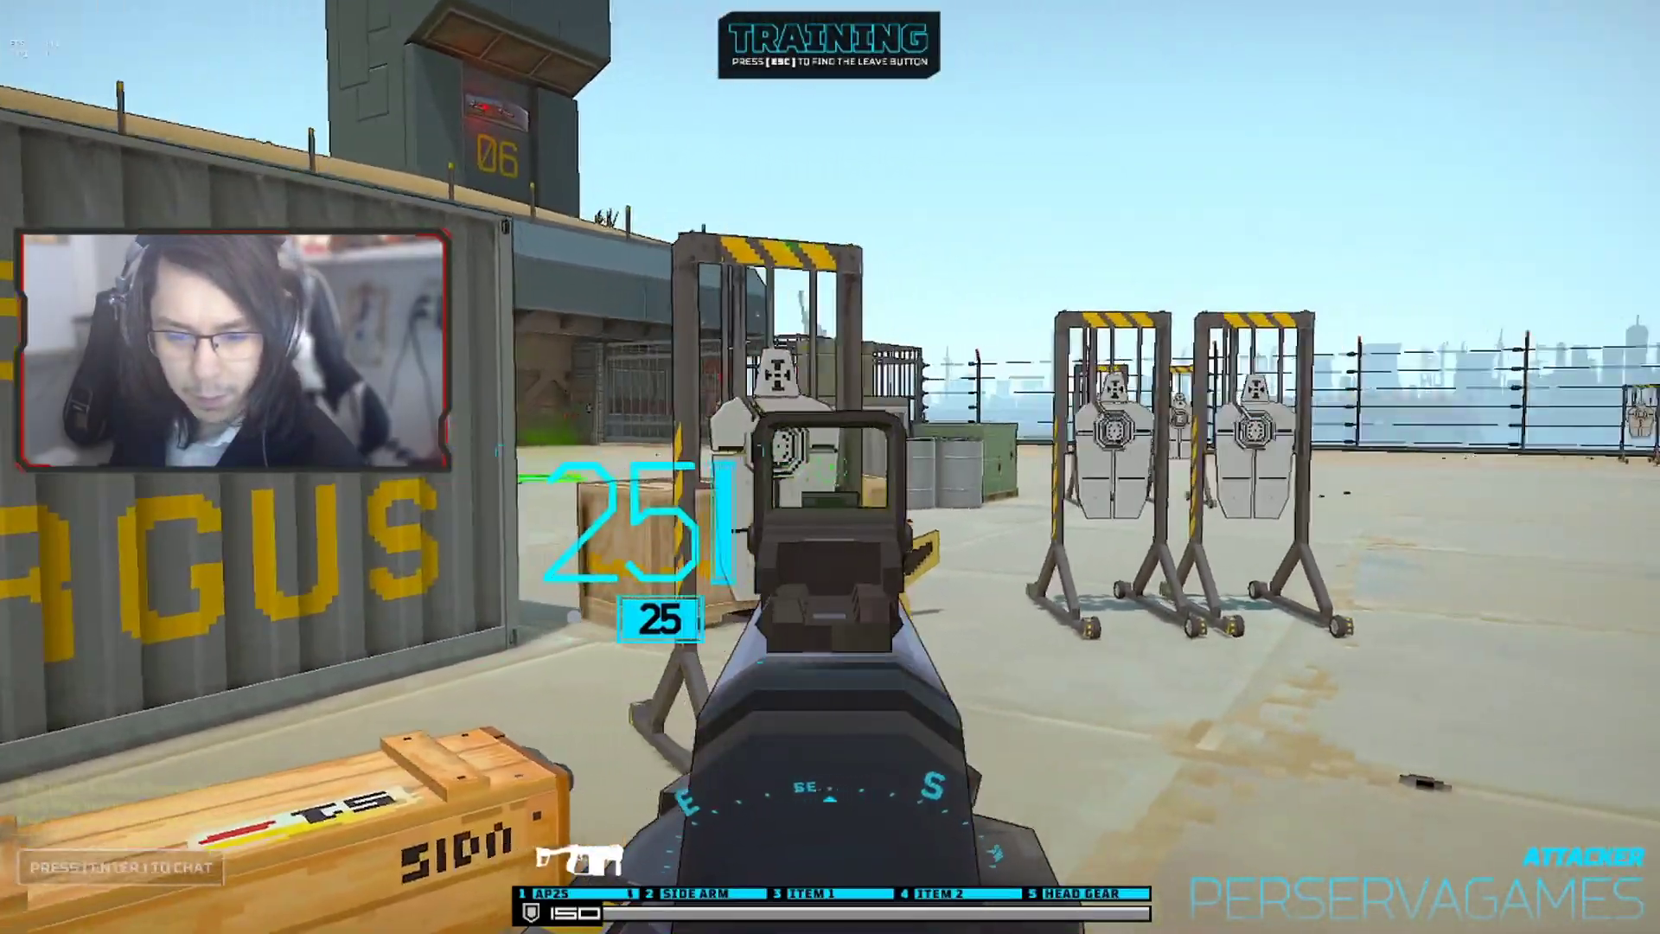
pyautogui.press('a')
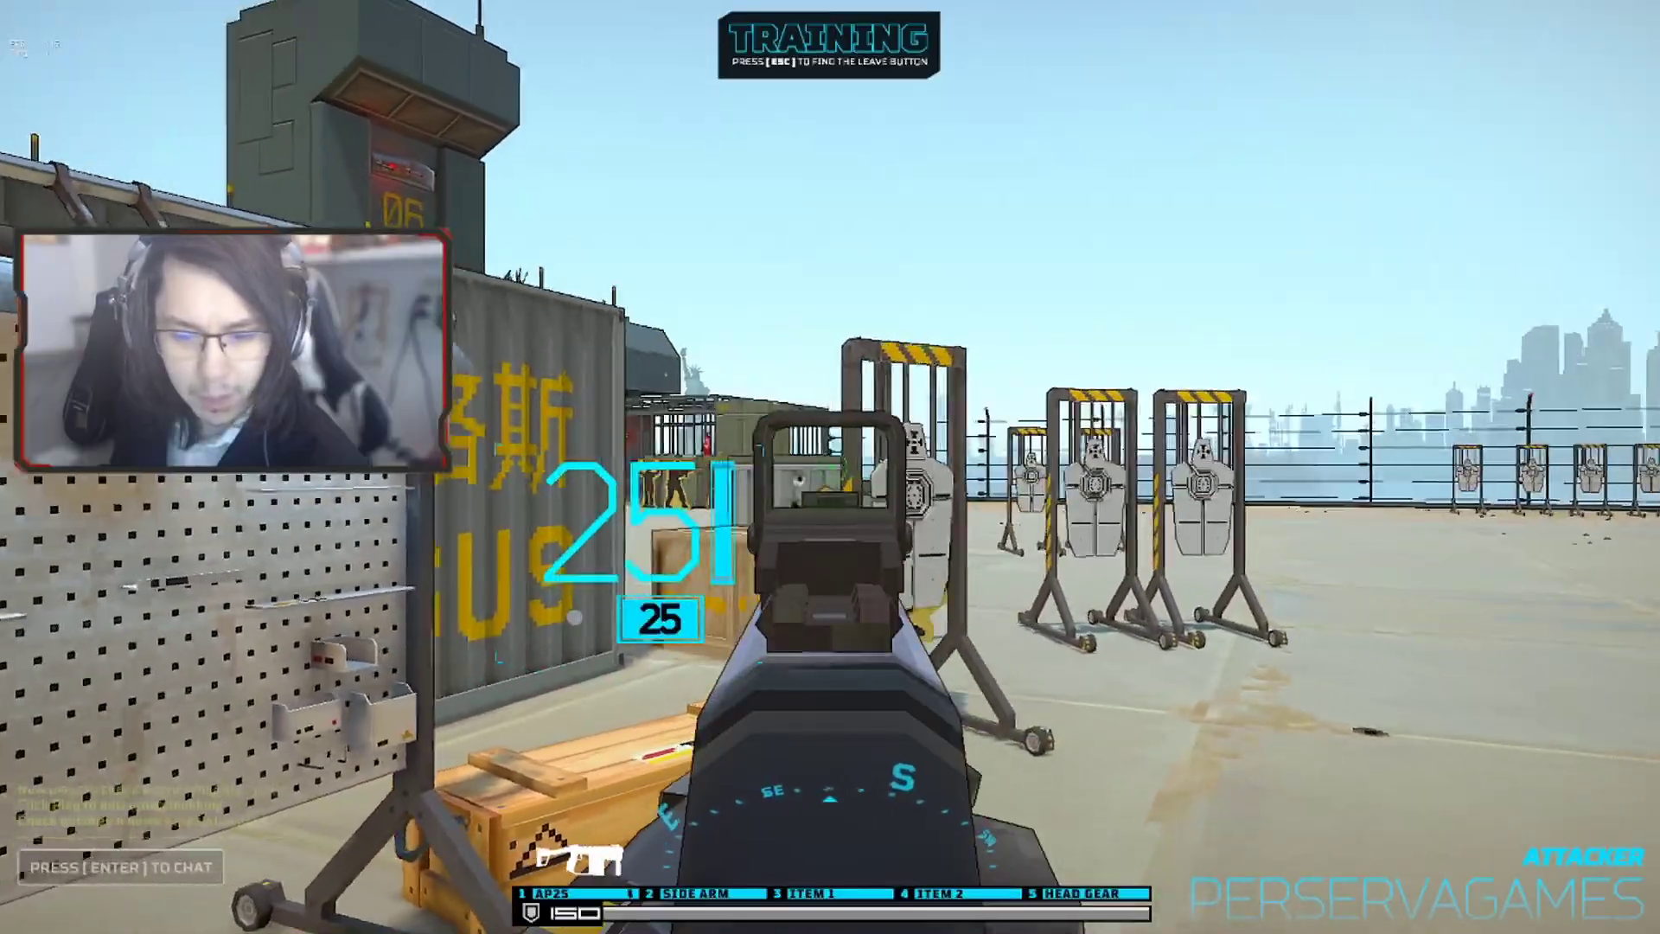
pyautogui.press('a')
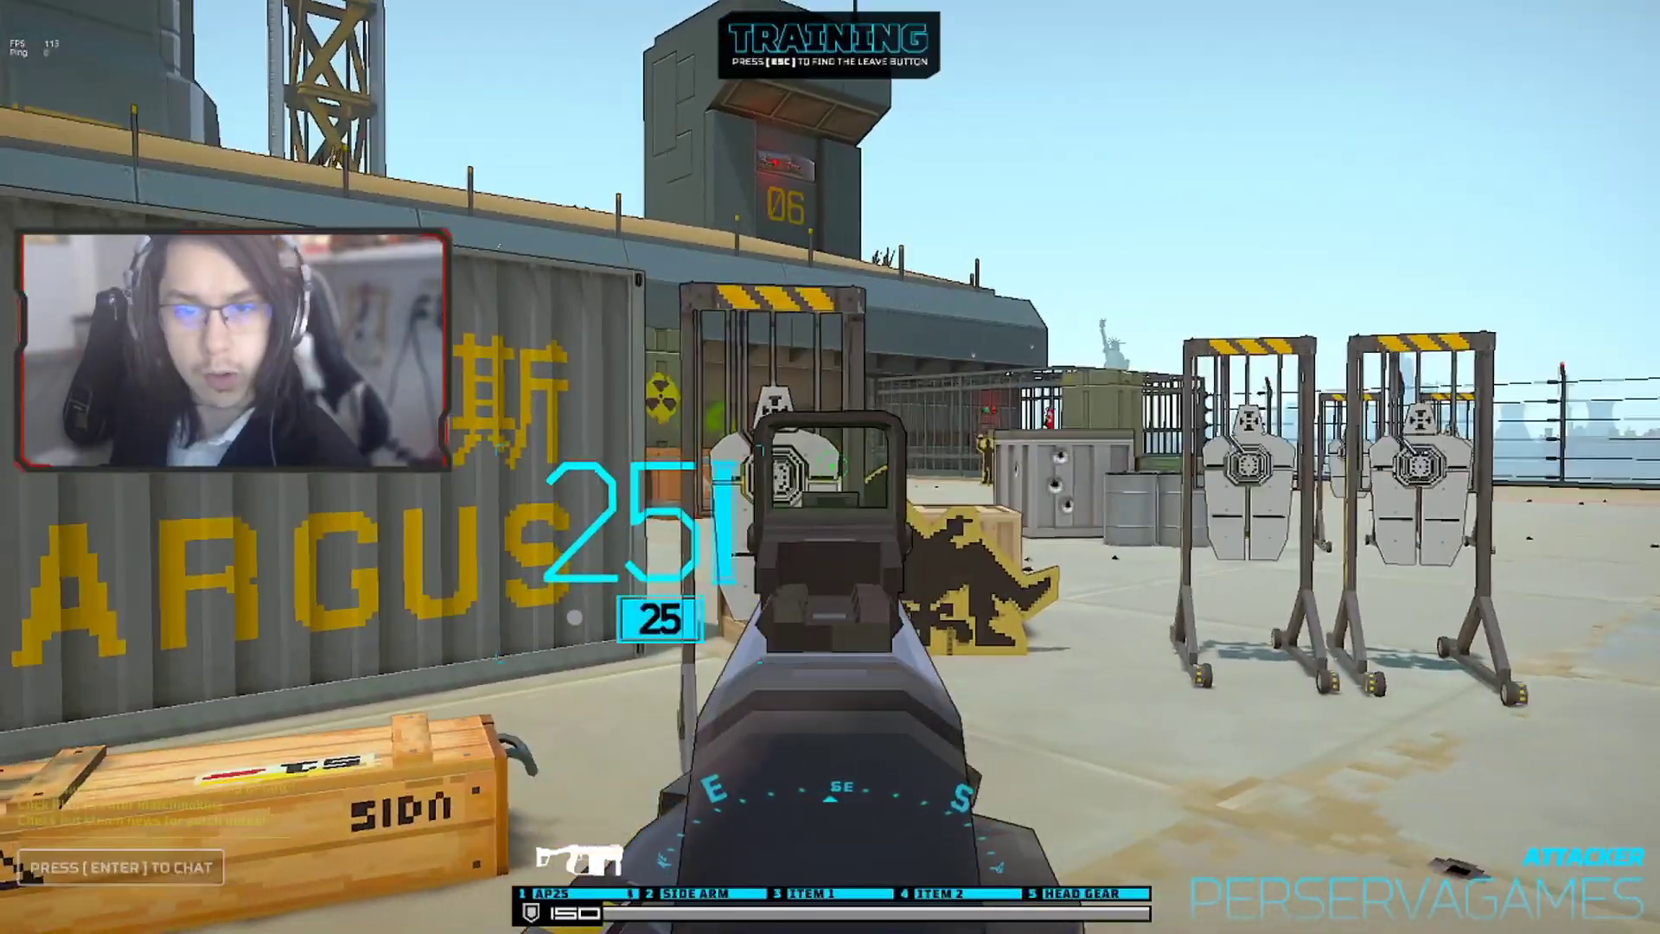
pyautogui.press('a')
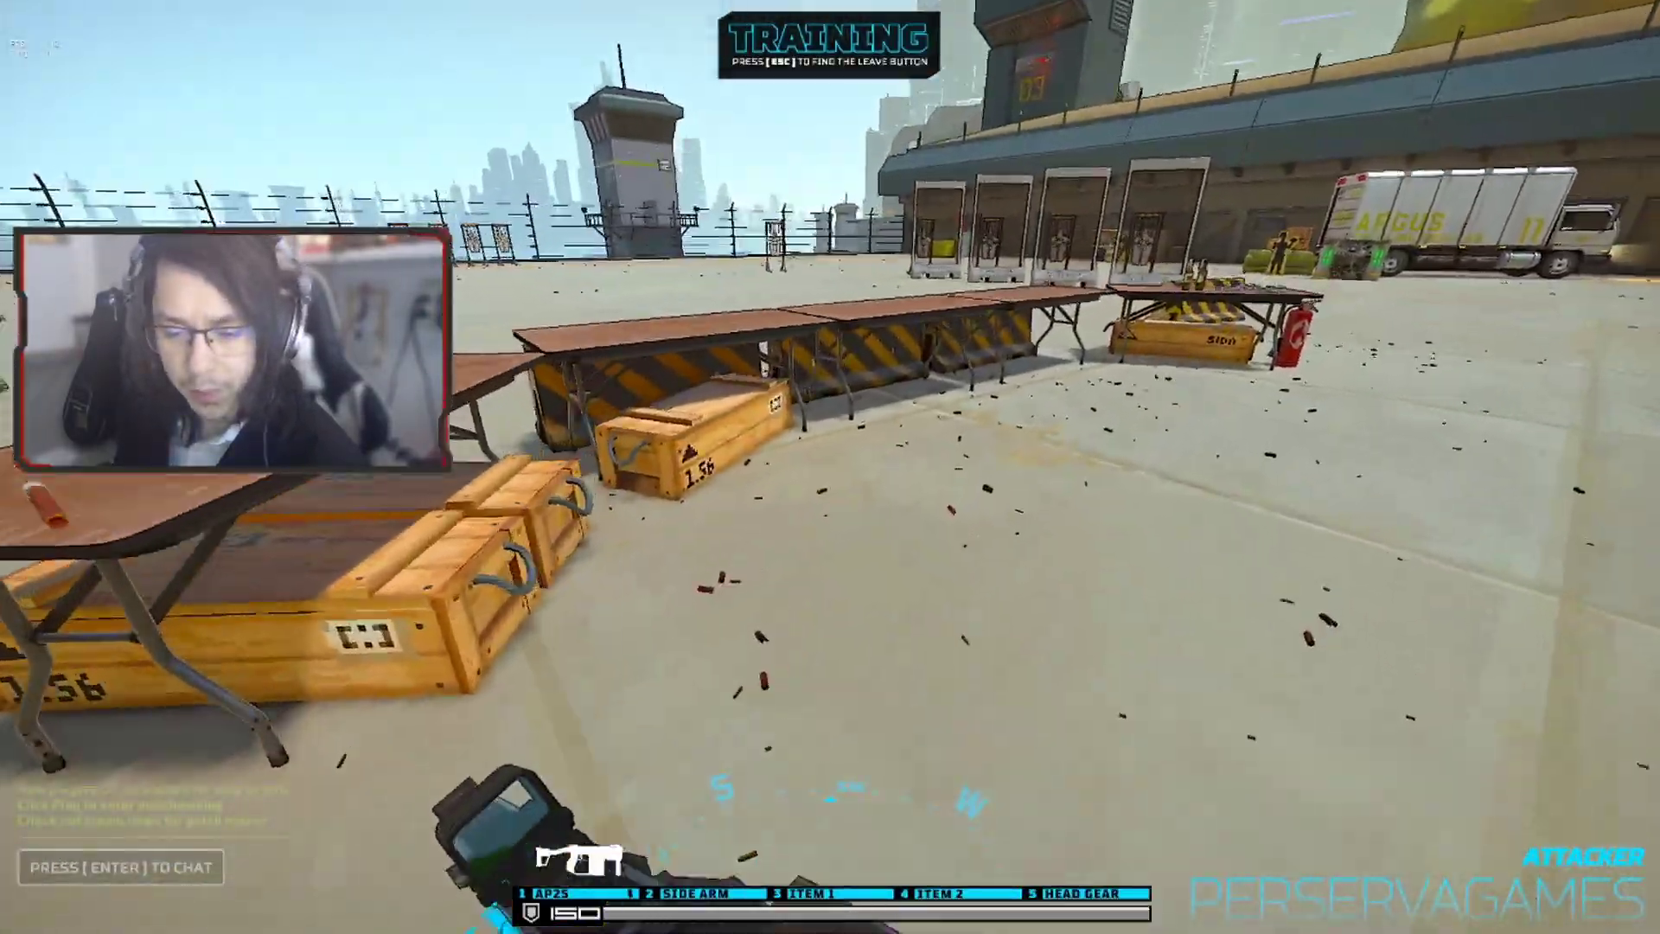
# Step: Switch to the PSA calculator, choose Lower for iteration 1, and highlight the resulting higher value 0.69
pyautogui.hotkey('alt', 'Tab')
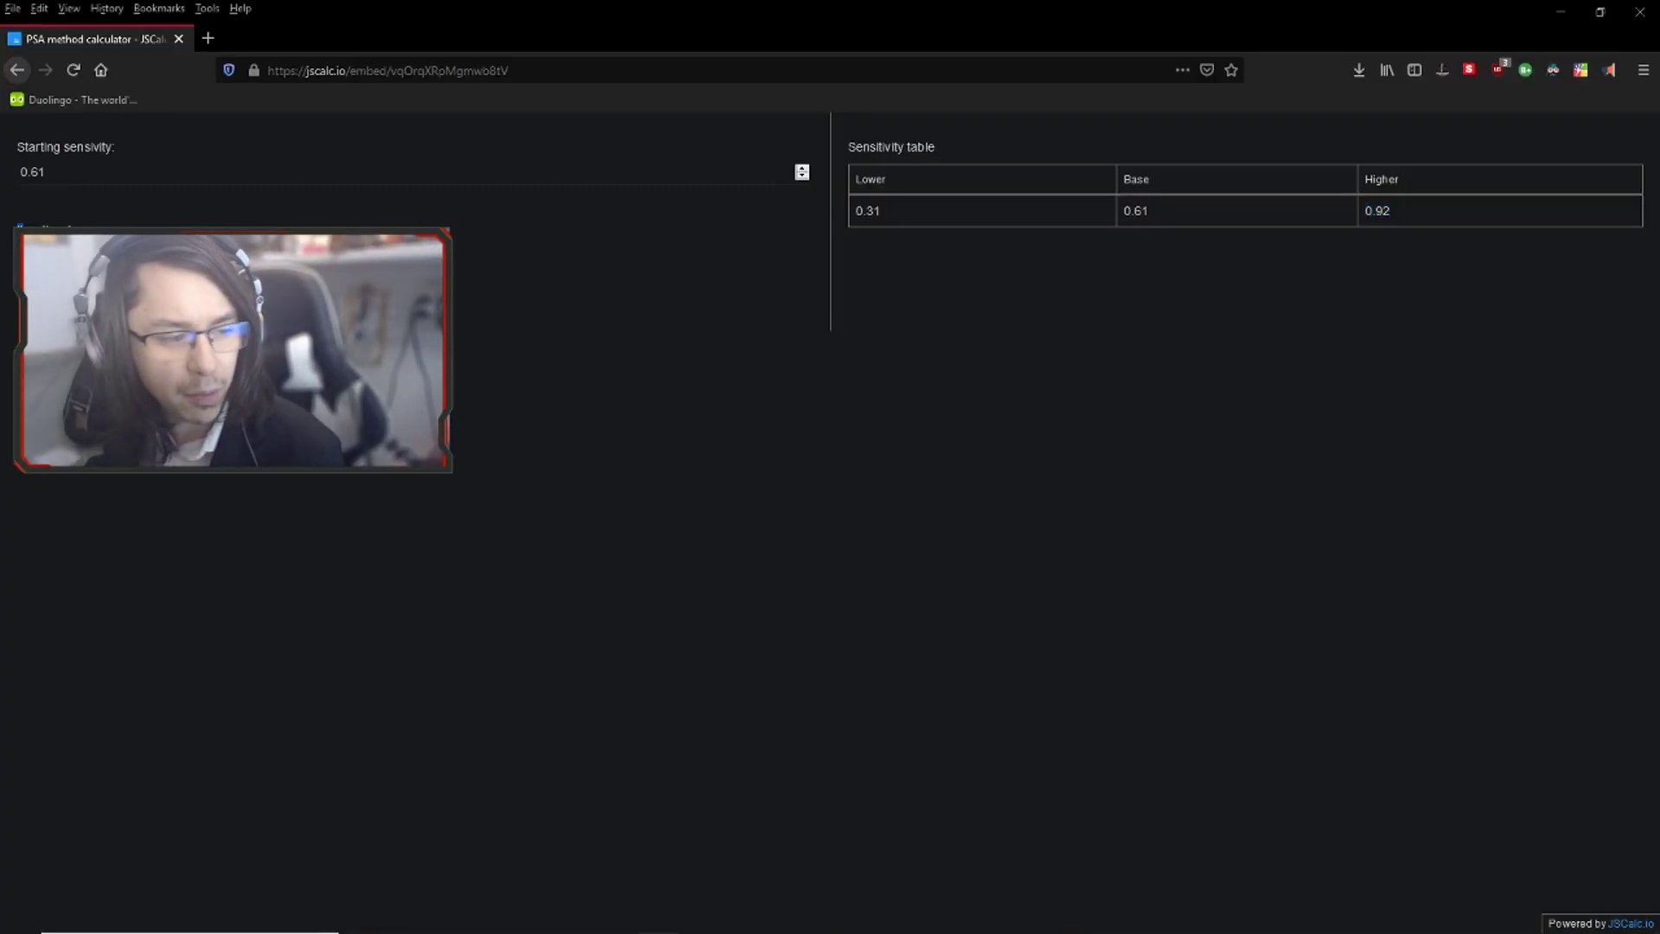
pyautogui.doubleClick(45, 225)
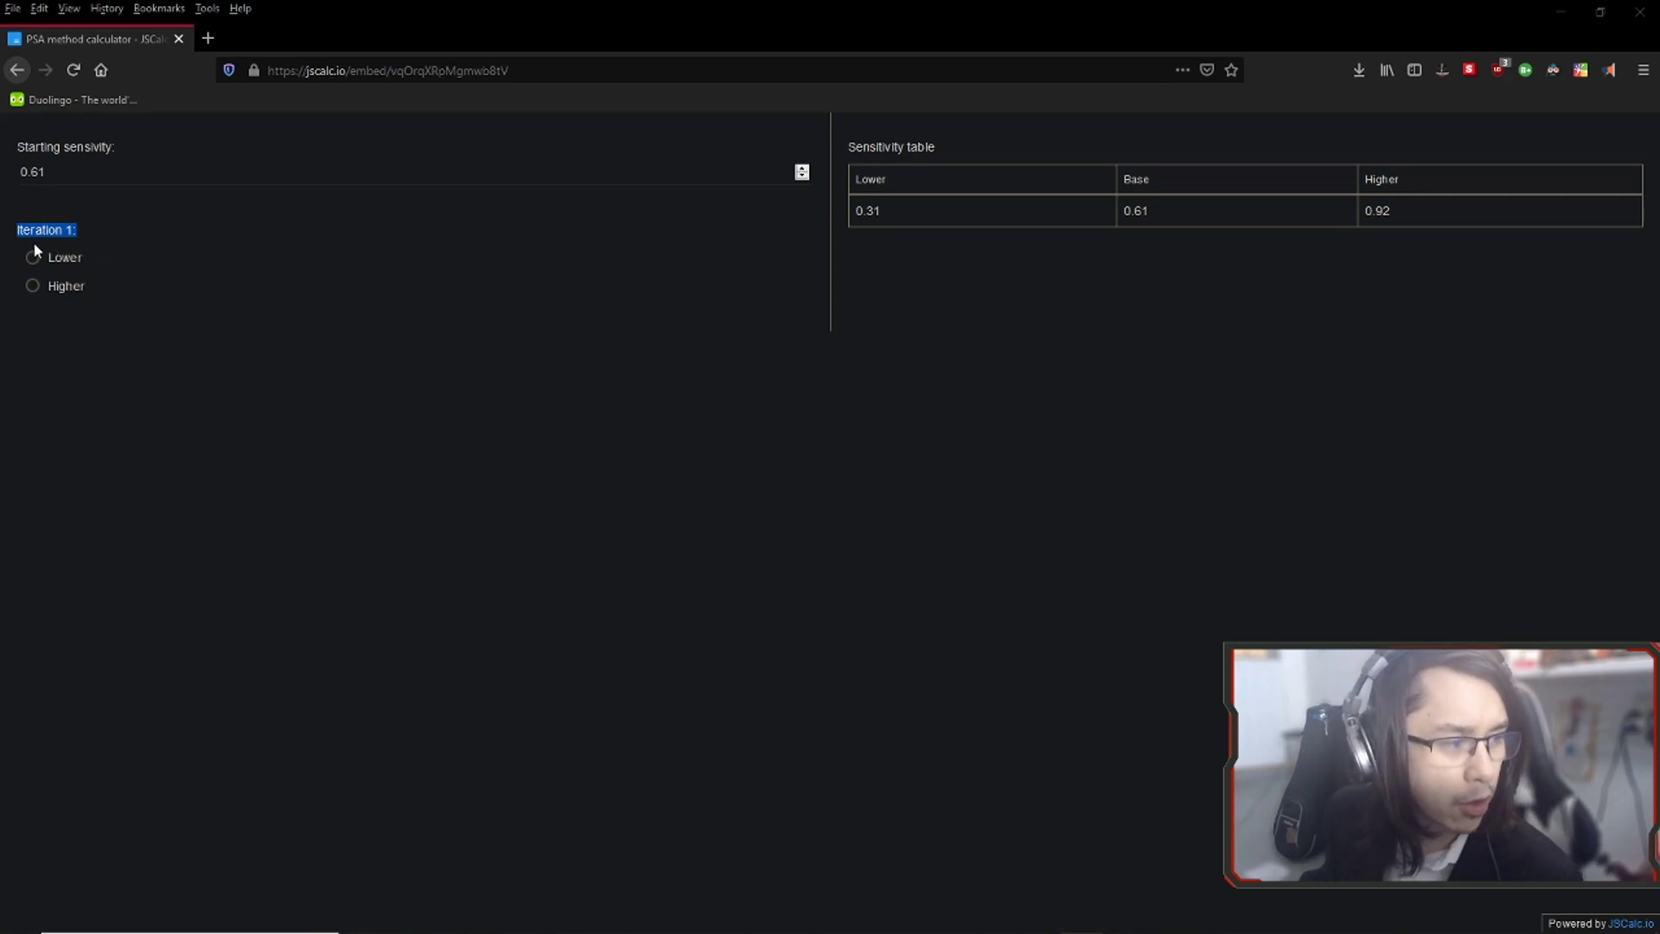
pyautogui.click(44, 259)
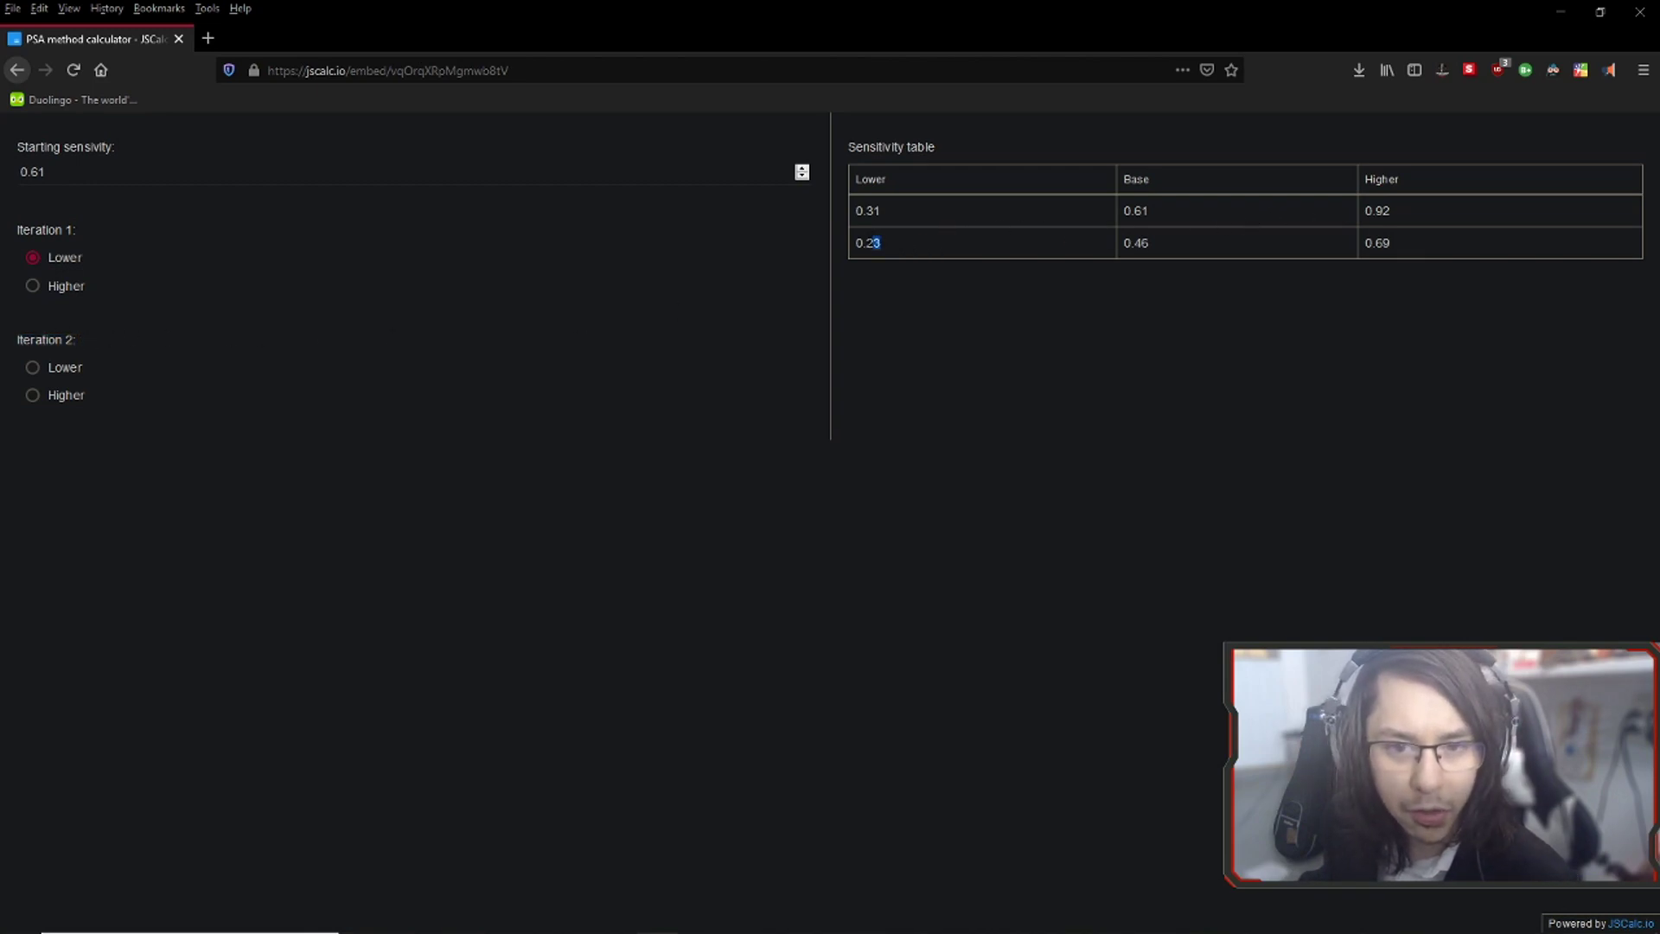
pyautogui.click(1404, 249)
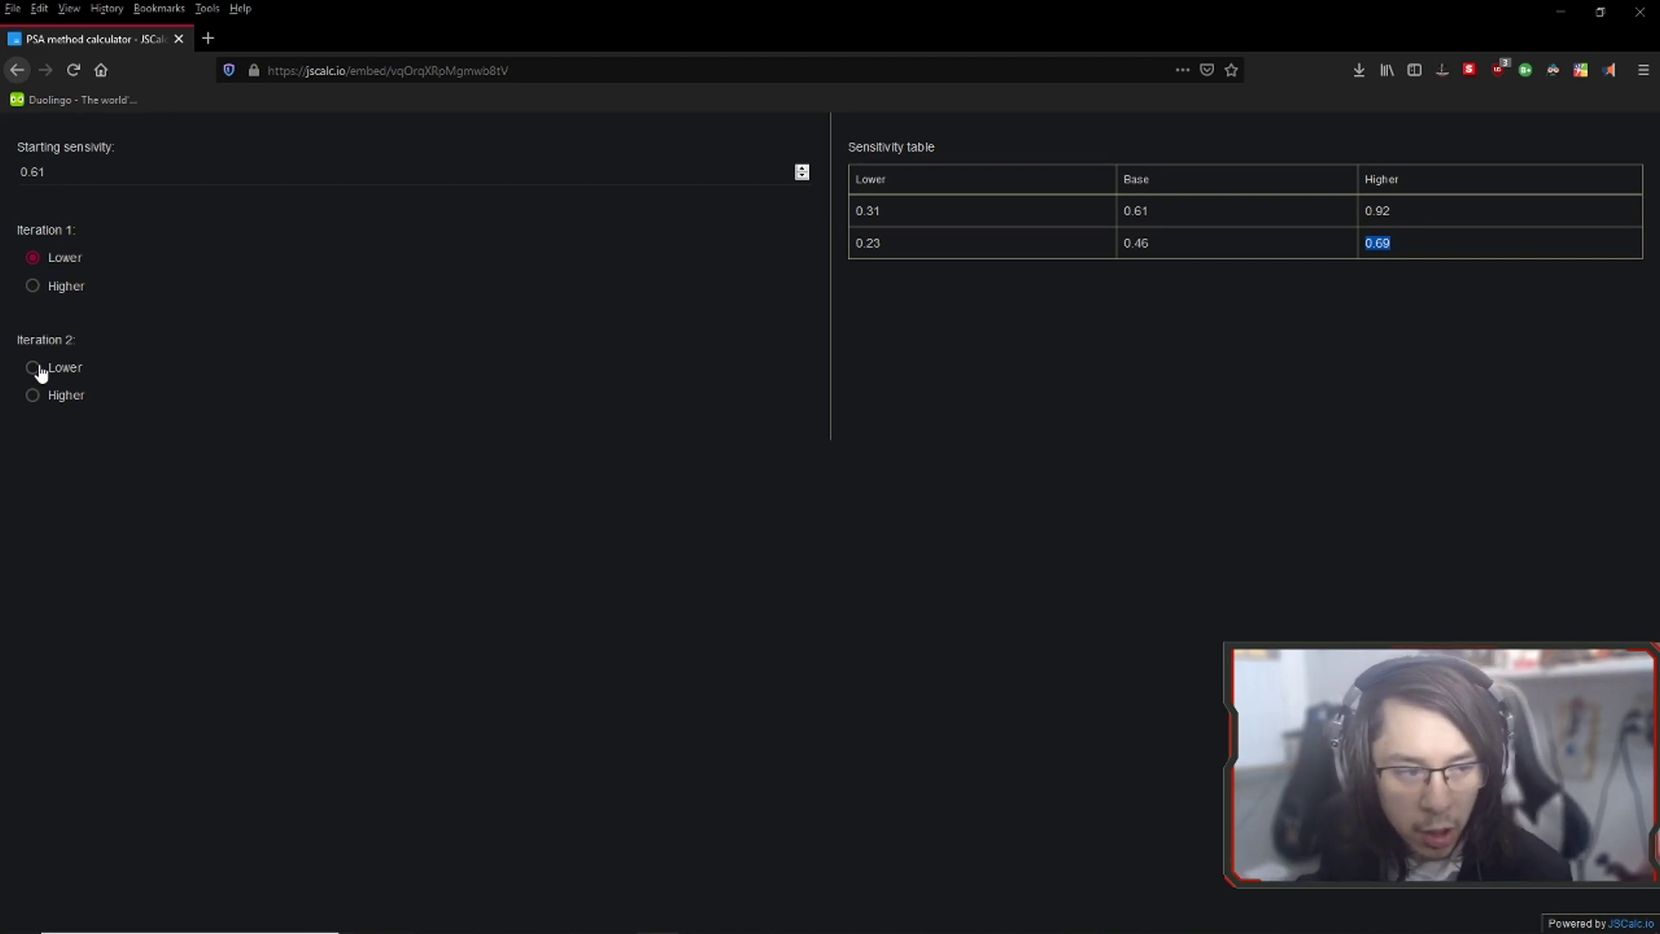
# Step: Choose Lower, Higher, Lower, Lower, Higher and Lower for iterations 2 through 7 to obtain the perfect sensitivity
pyautogui.click(39, 371)
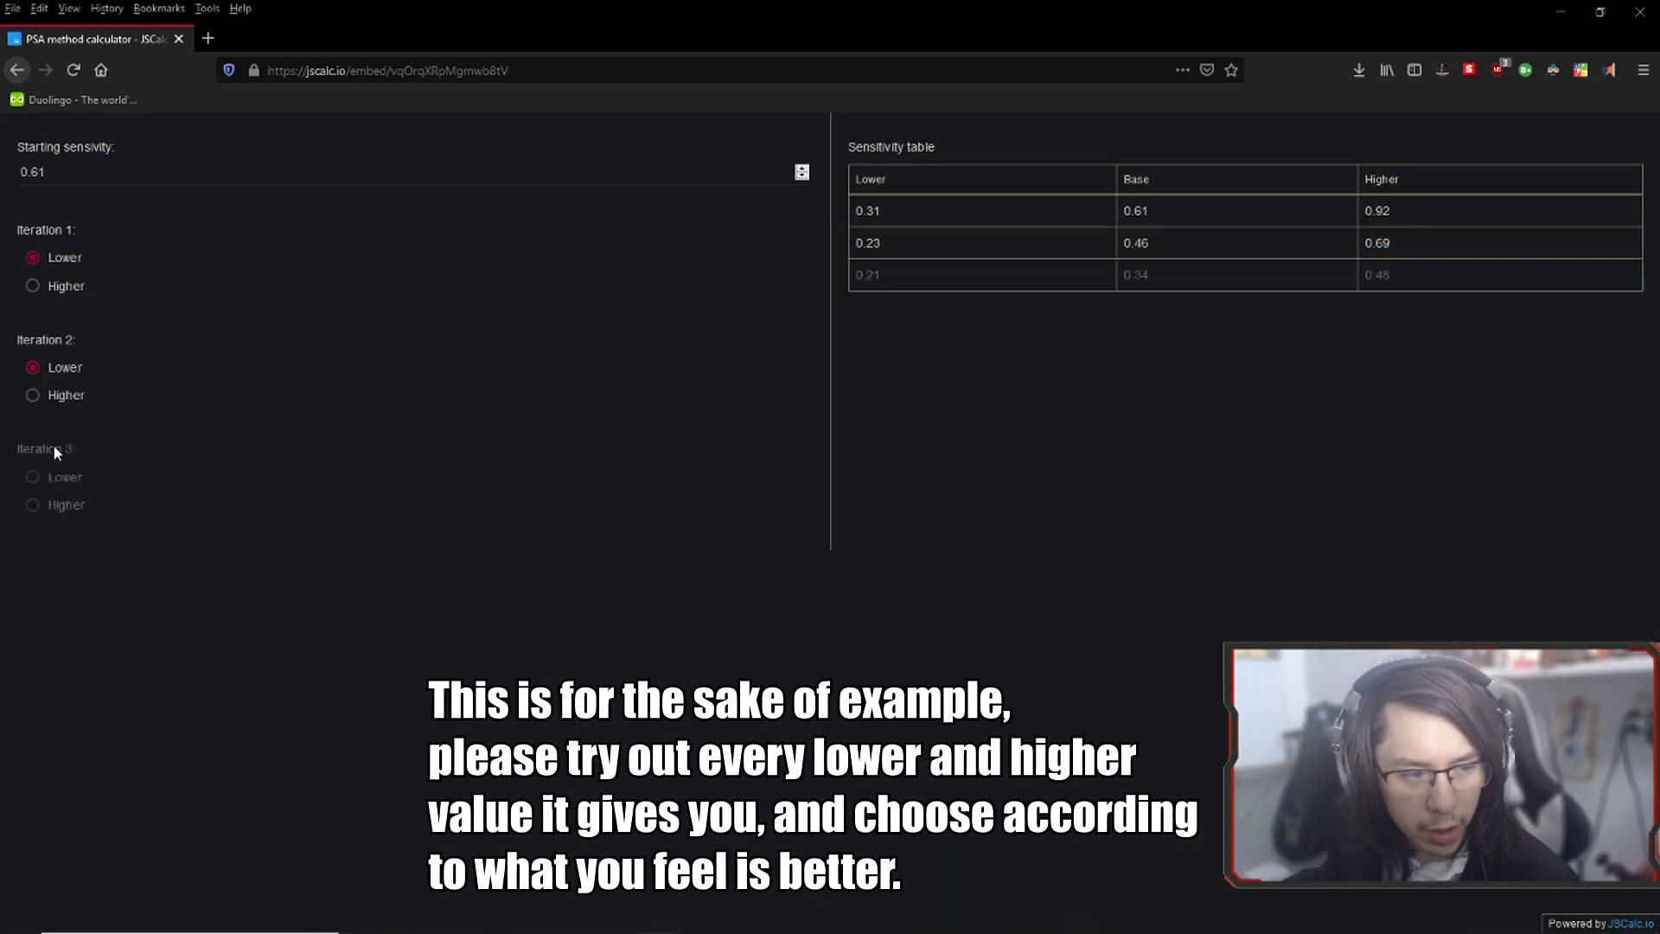
pyautogui.click(54, 505)
pyautogui.click(39, 588)
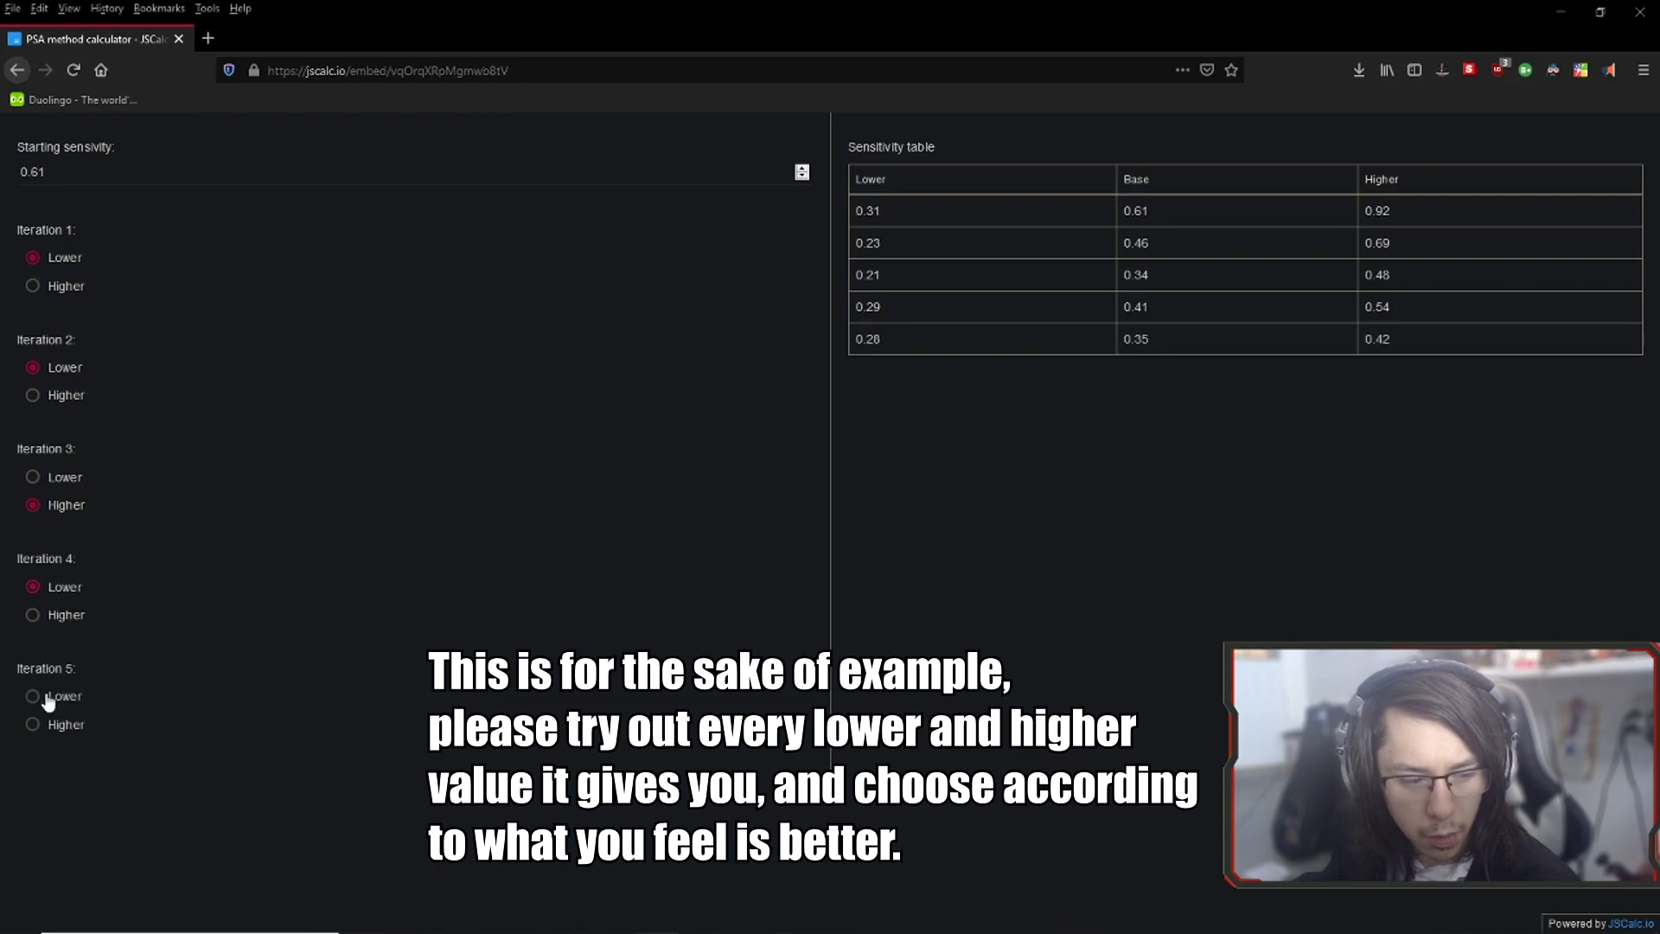
pyautogui.click(39, 697)
pyautogui.click(38, 836)
pyautogui.click(39, 915)
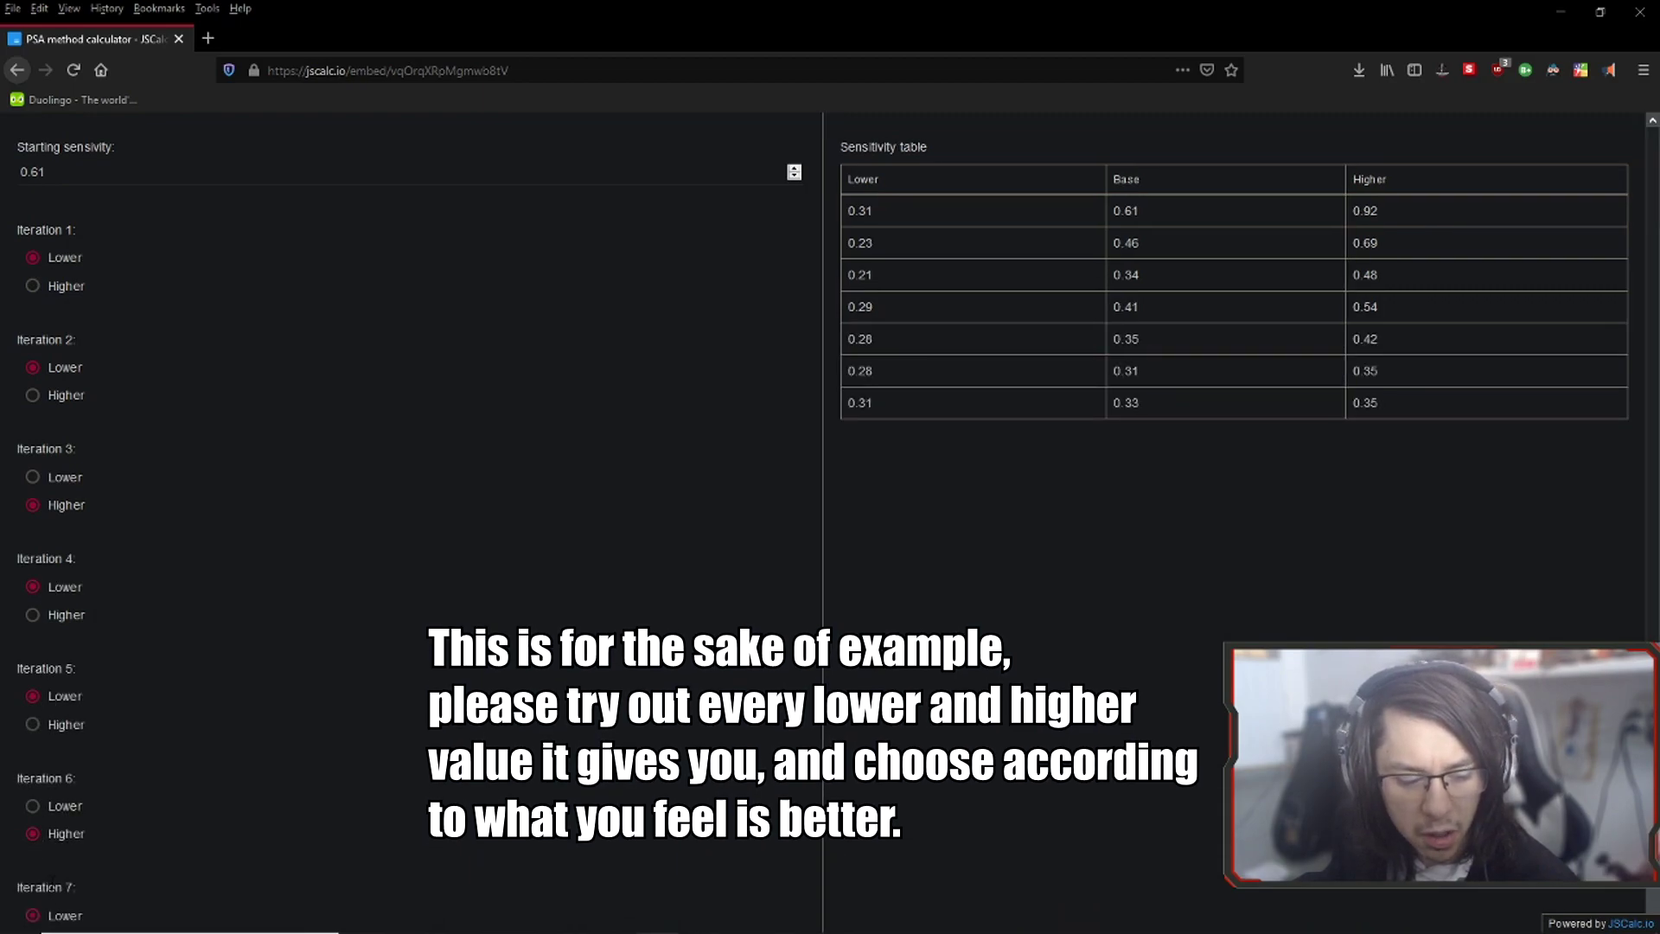
pyautogui.scroll(-1, 44, 760)
pyautogui.scroll(1, 800, 484)
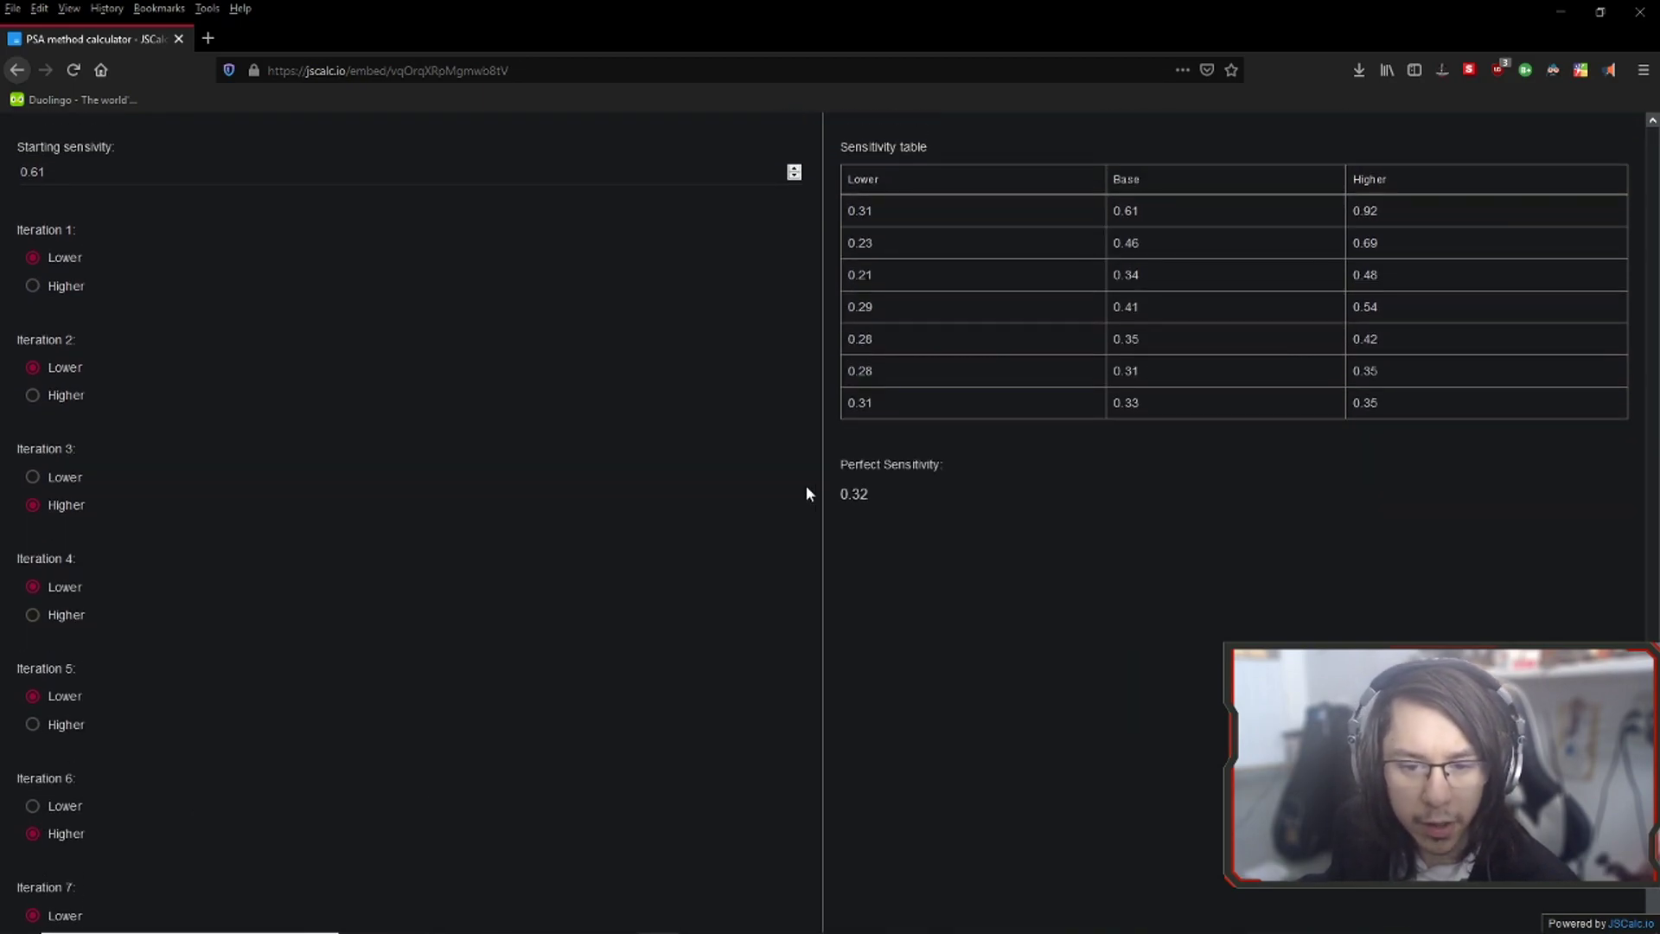
# Step: Set the X value of the aimed mouse sensitivity in Due Process to the calculator's perfect sensitivity, 0.32, and return to training
pyautogui.moveTo(840, 467); pyautogui.dragTo(205, 822)
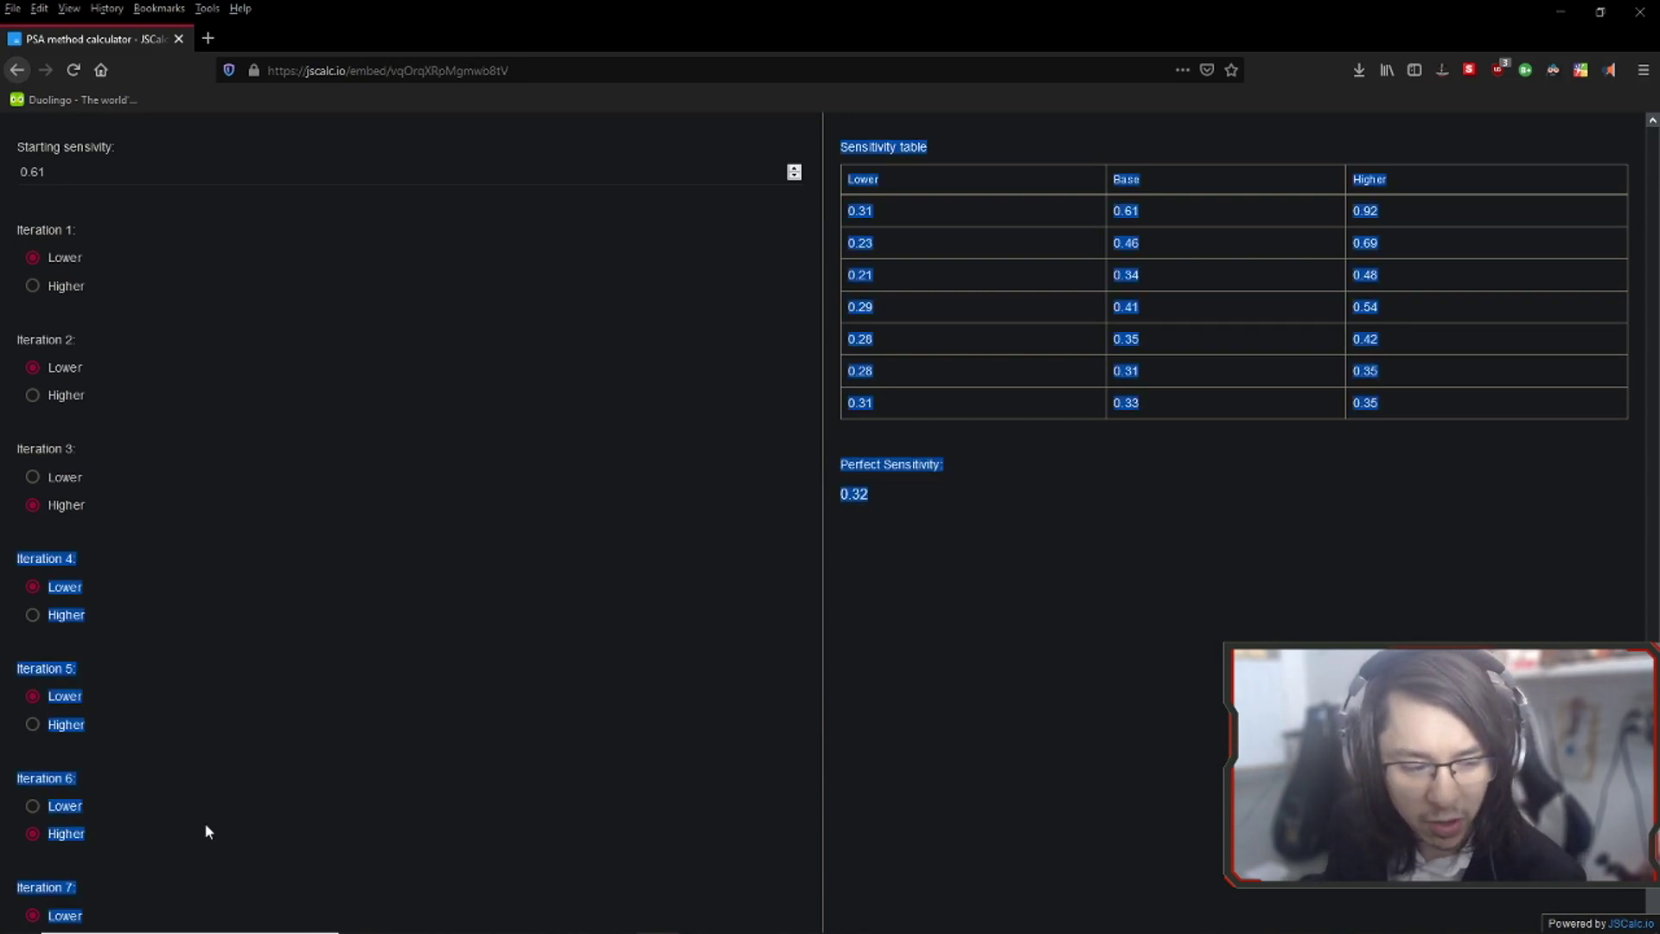
pyautogui.click(772, 492)
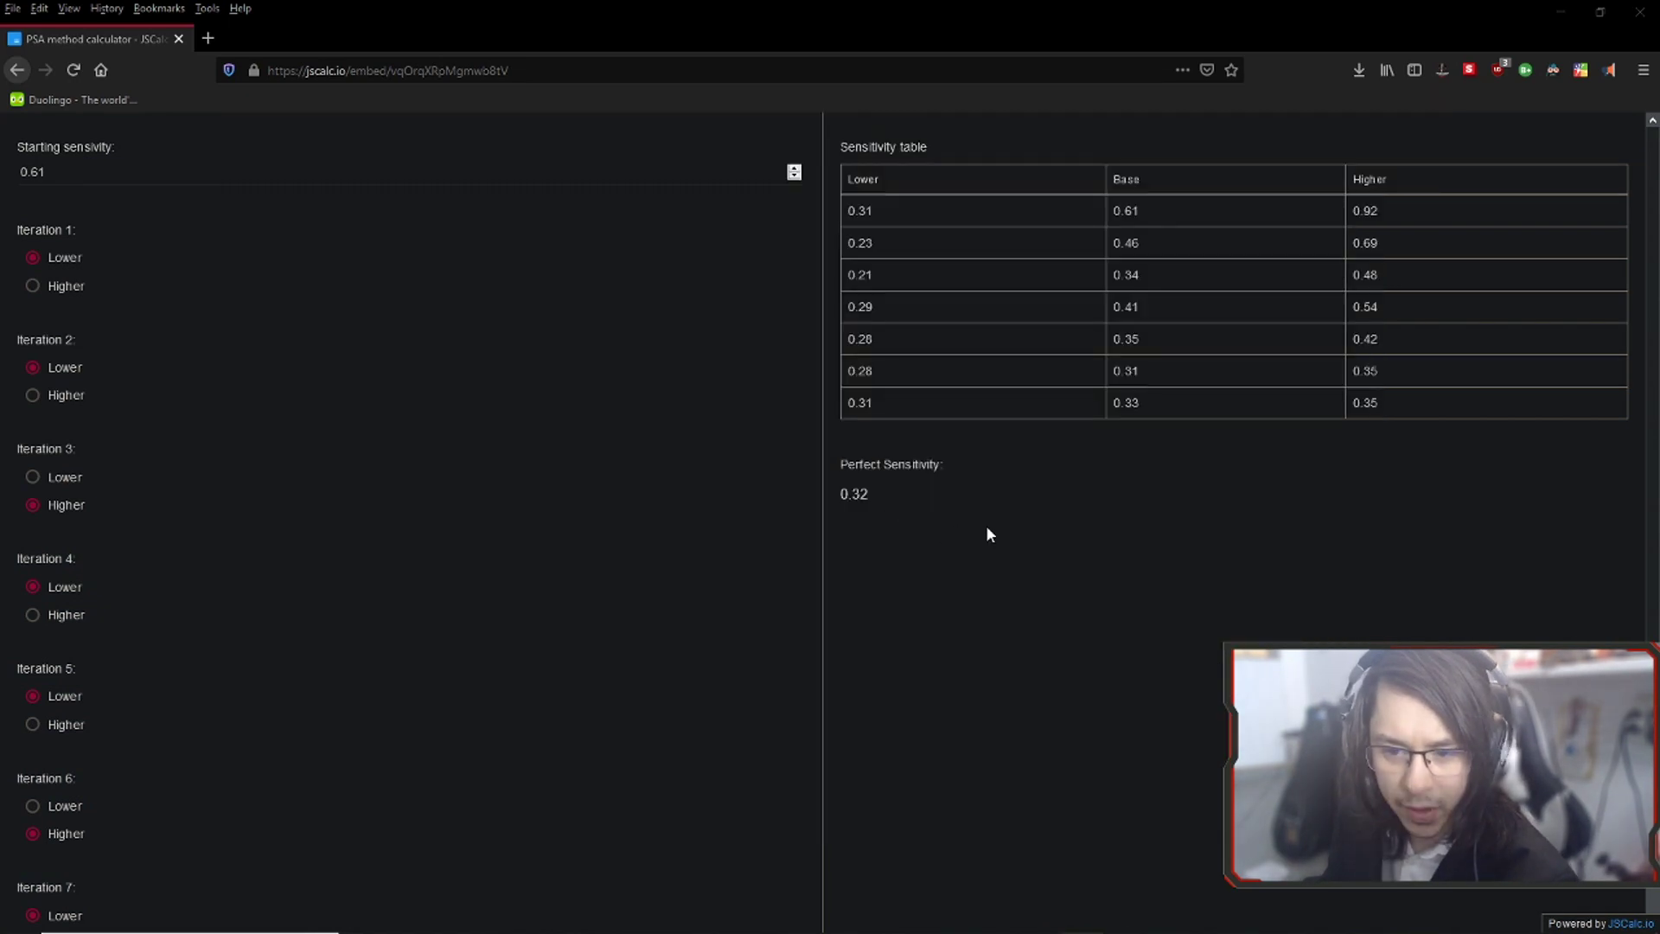
pyautogui.hotkey('alt', 'Tab')
pyautogui.press('Escape')
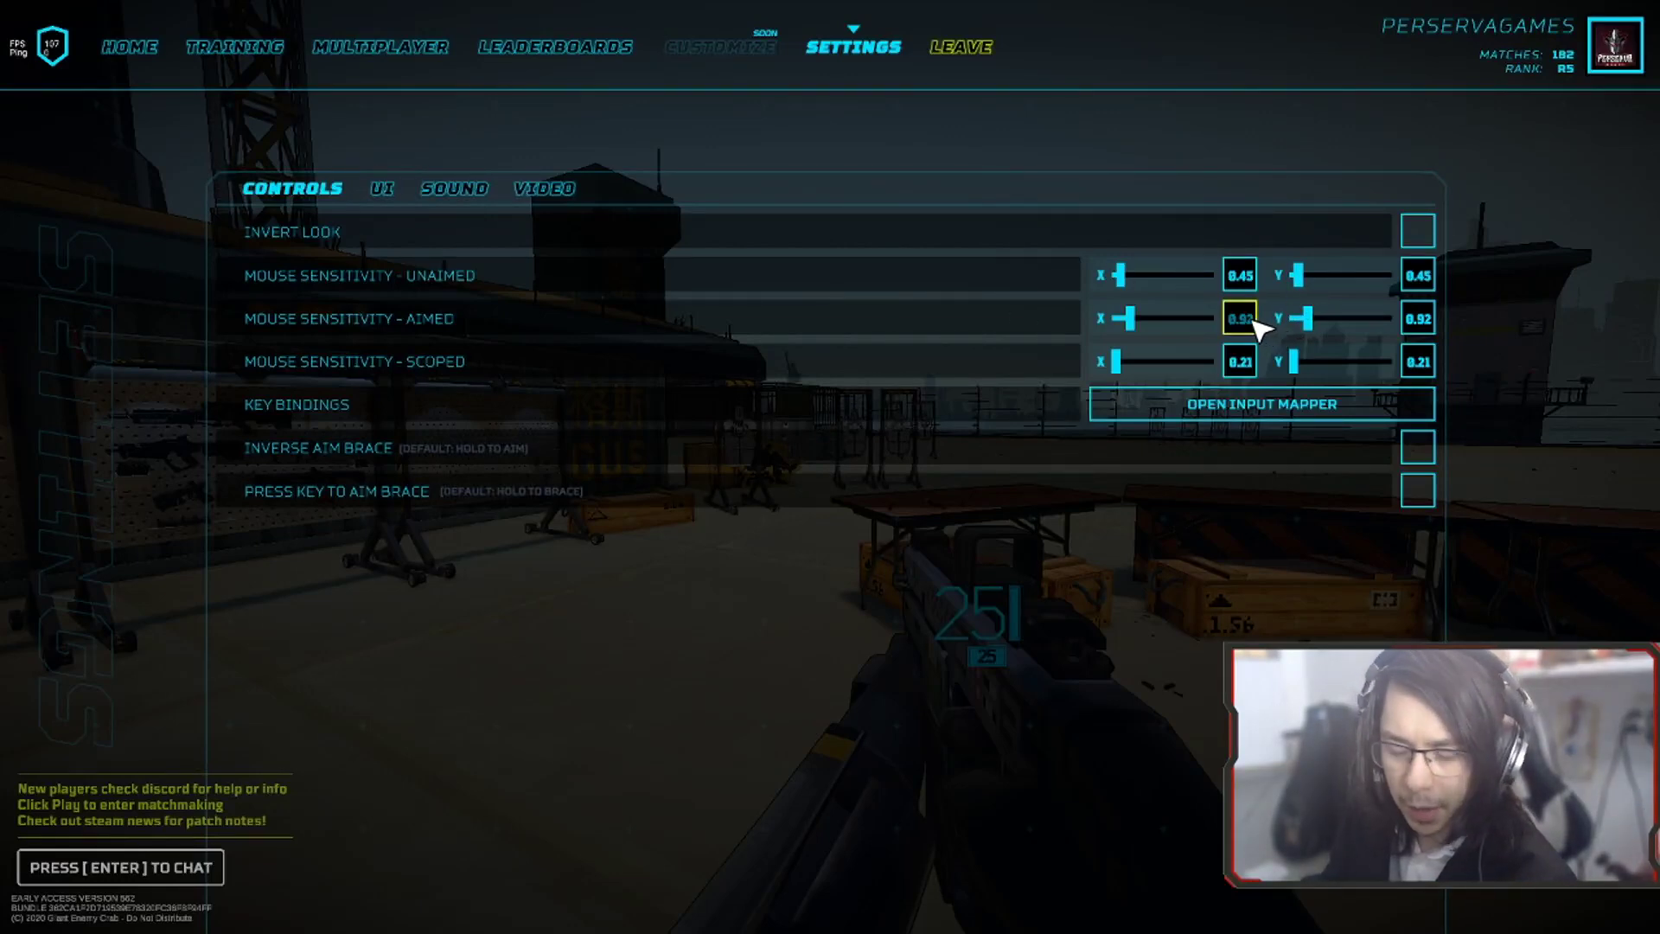
pyautogui.write('.32')
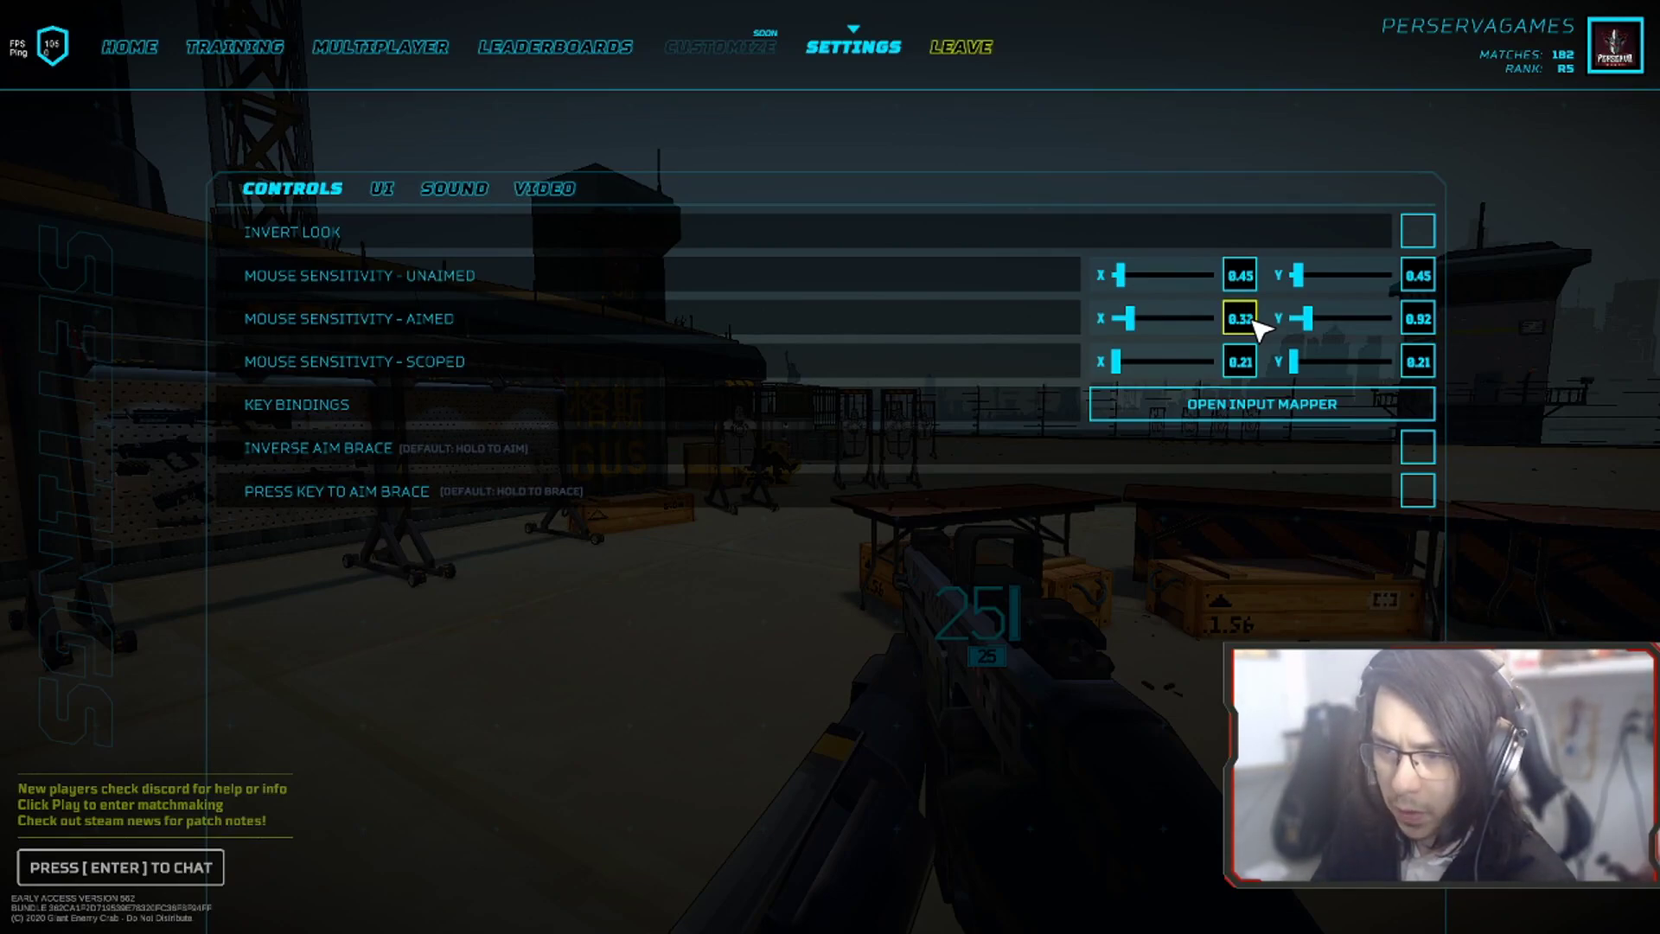
pyautogui.press('Escape')
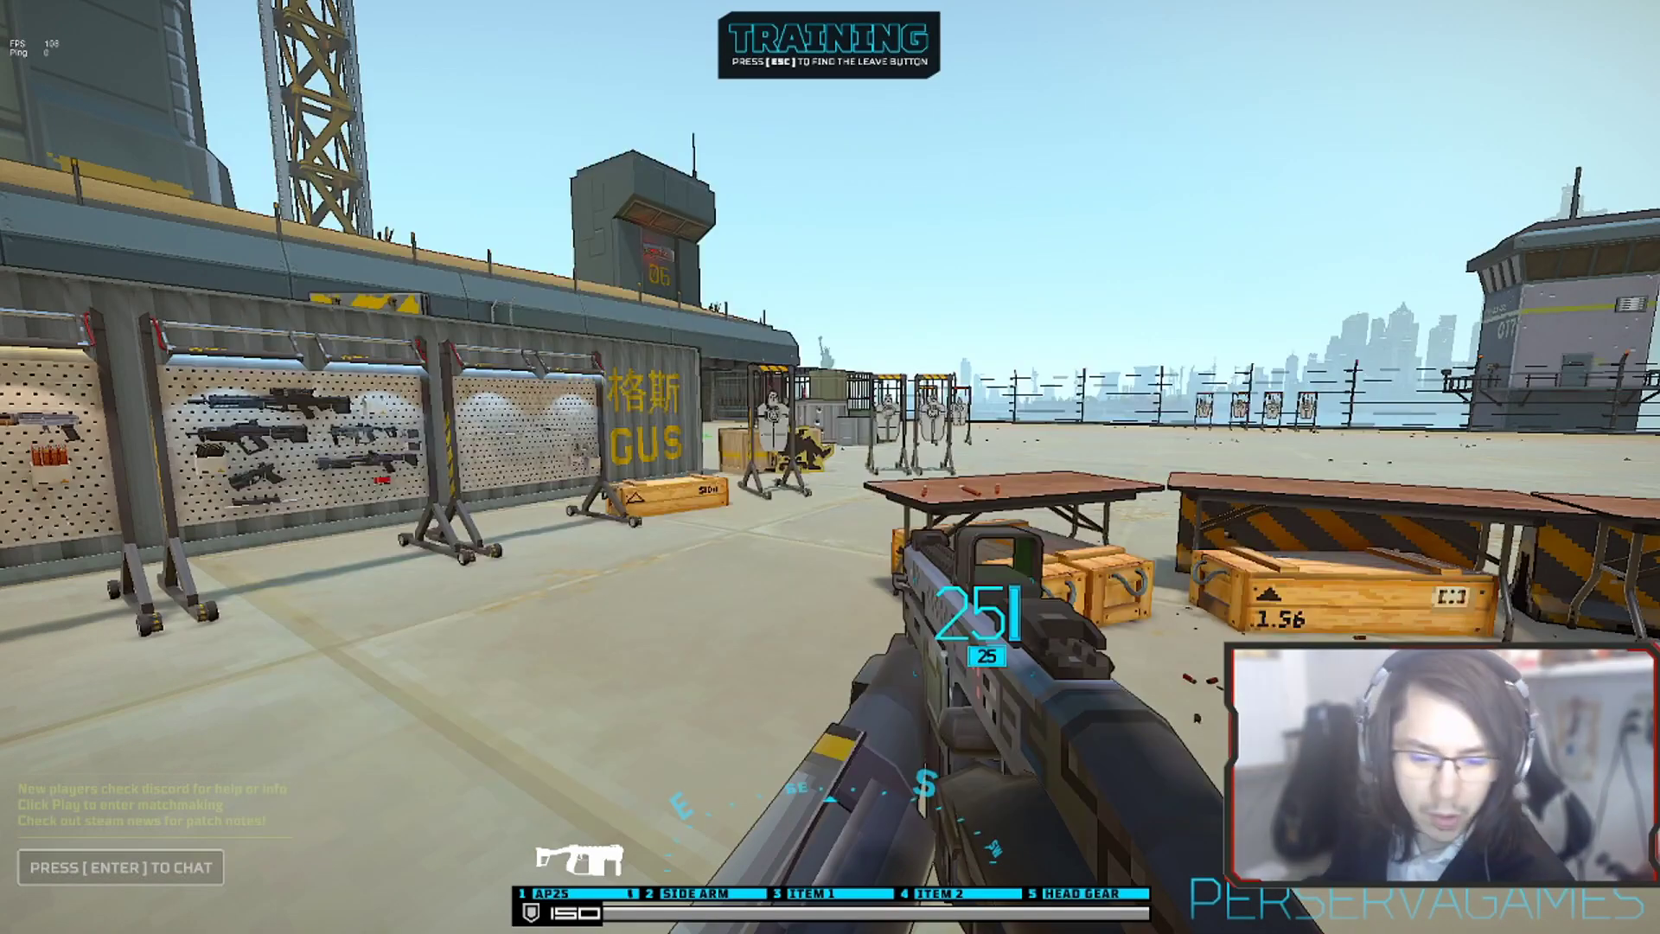
# Step: Switch back to the PSA calculator to review the iteration choices and the perfect sensitivity
pyautogui.hotkey('alt', 'Tab')
pyautogui.hotkey('alt', 'Tab')
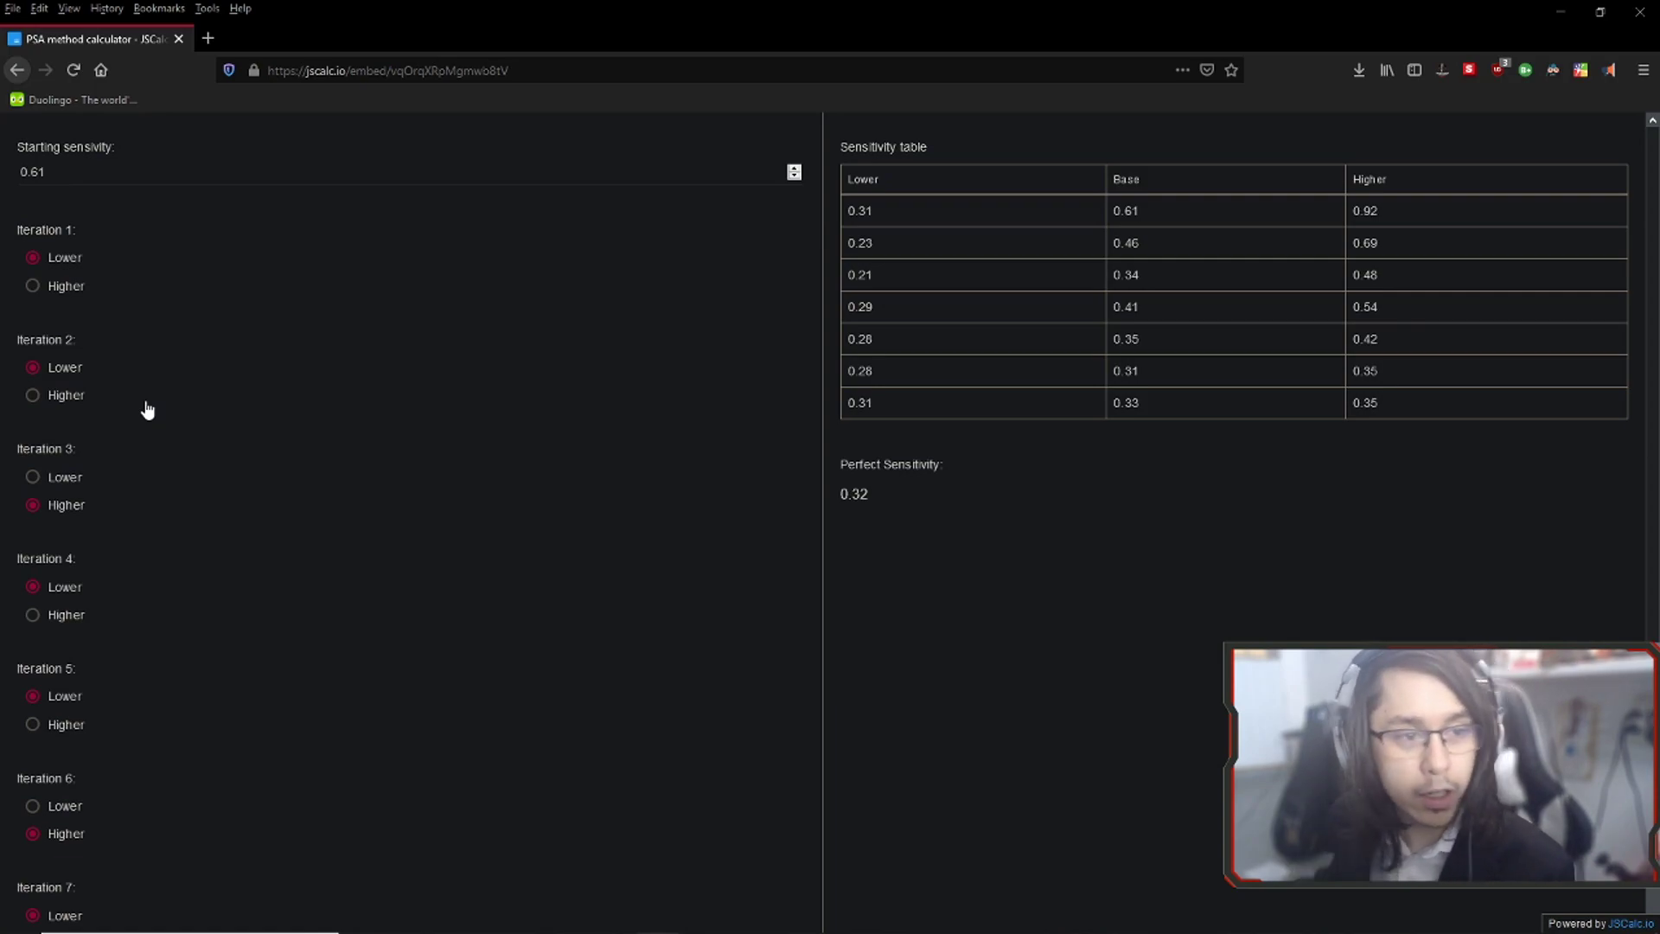
# Step: Search the web for MOUSE-SENSITIVITY in a new tab and open the mouse-sensitivity.com calculator
pyautogui.click(207, 38)
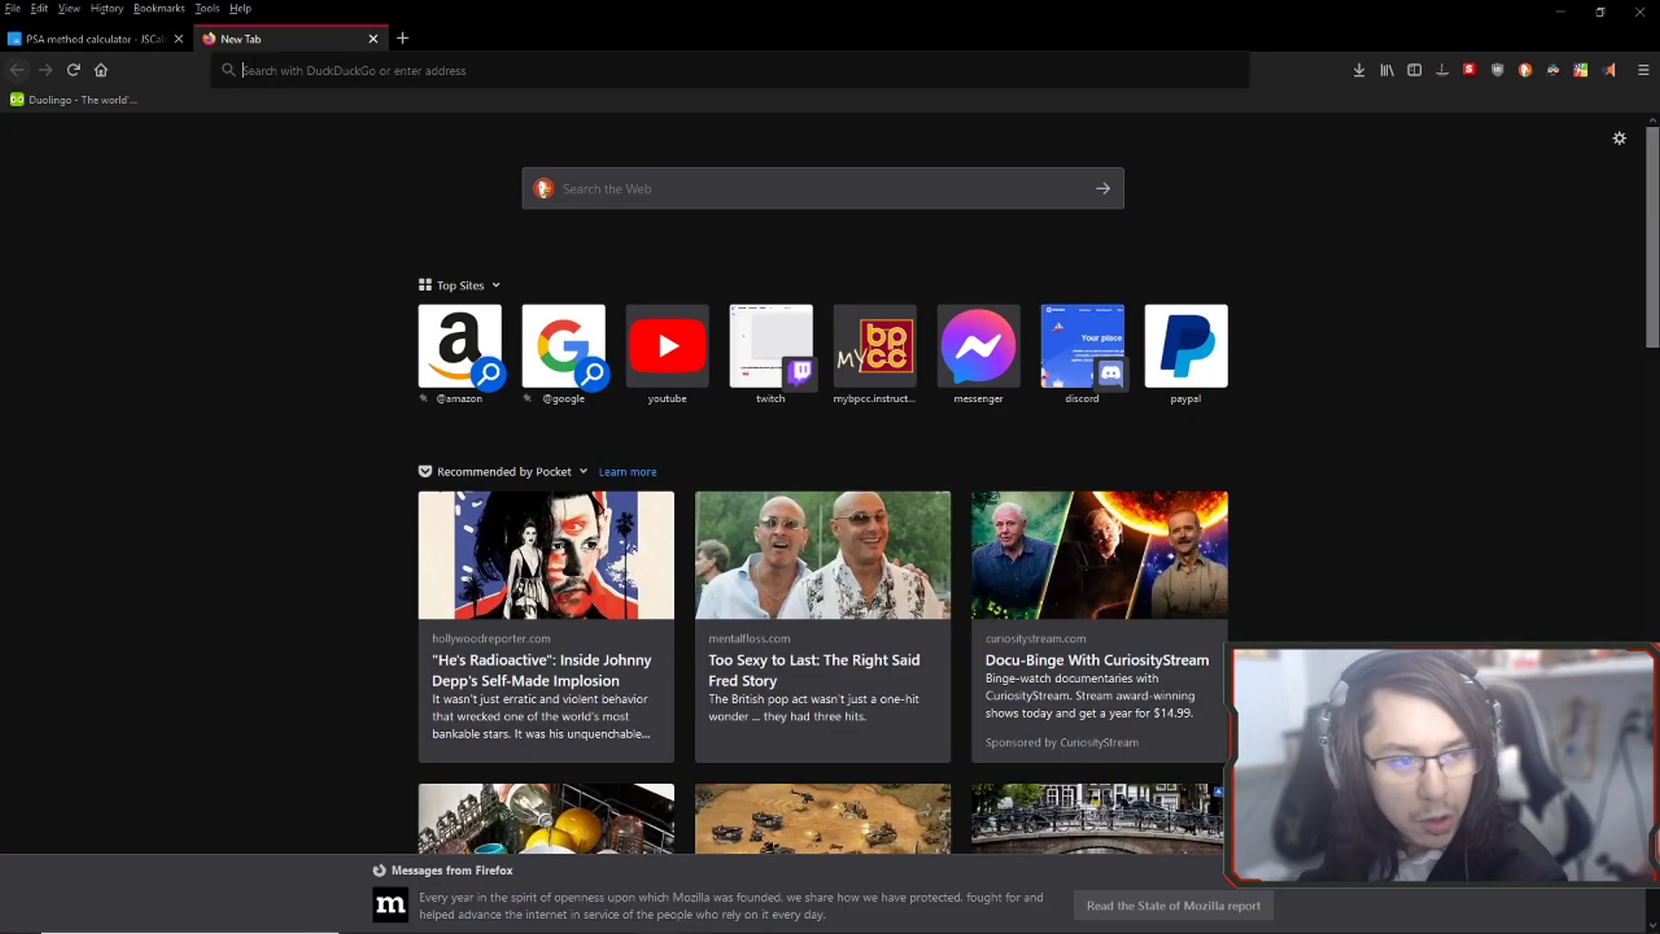
pyautogui.write('MOUSE-SENSITIVITY')
pyautogui.press('Return')
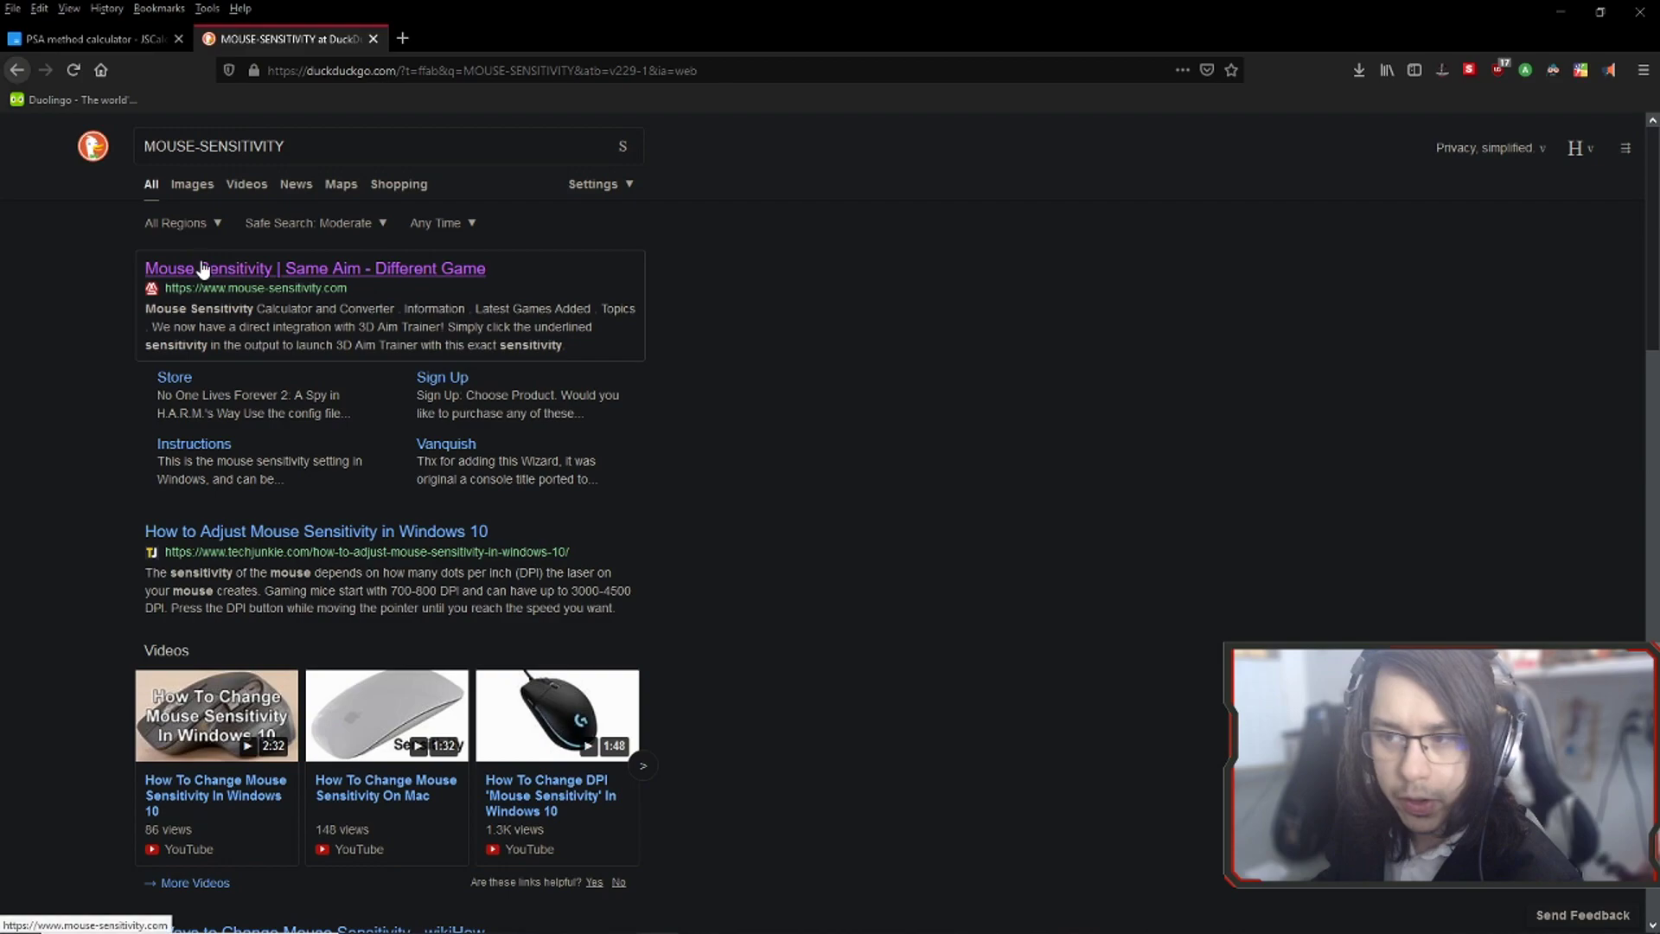
pyautogui.click(203, 271)
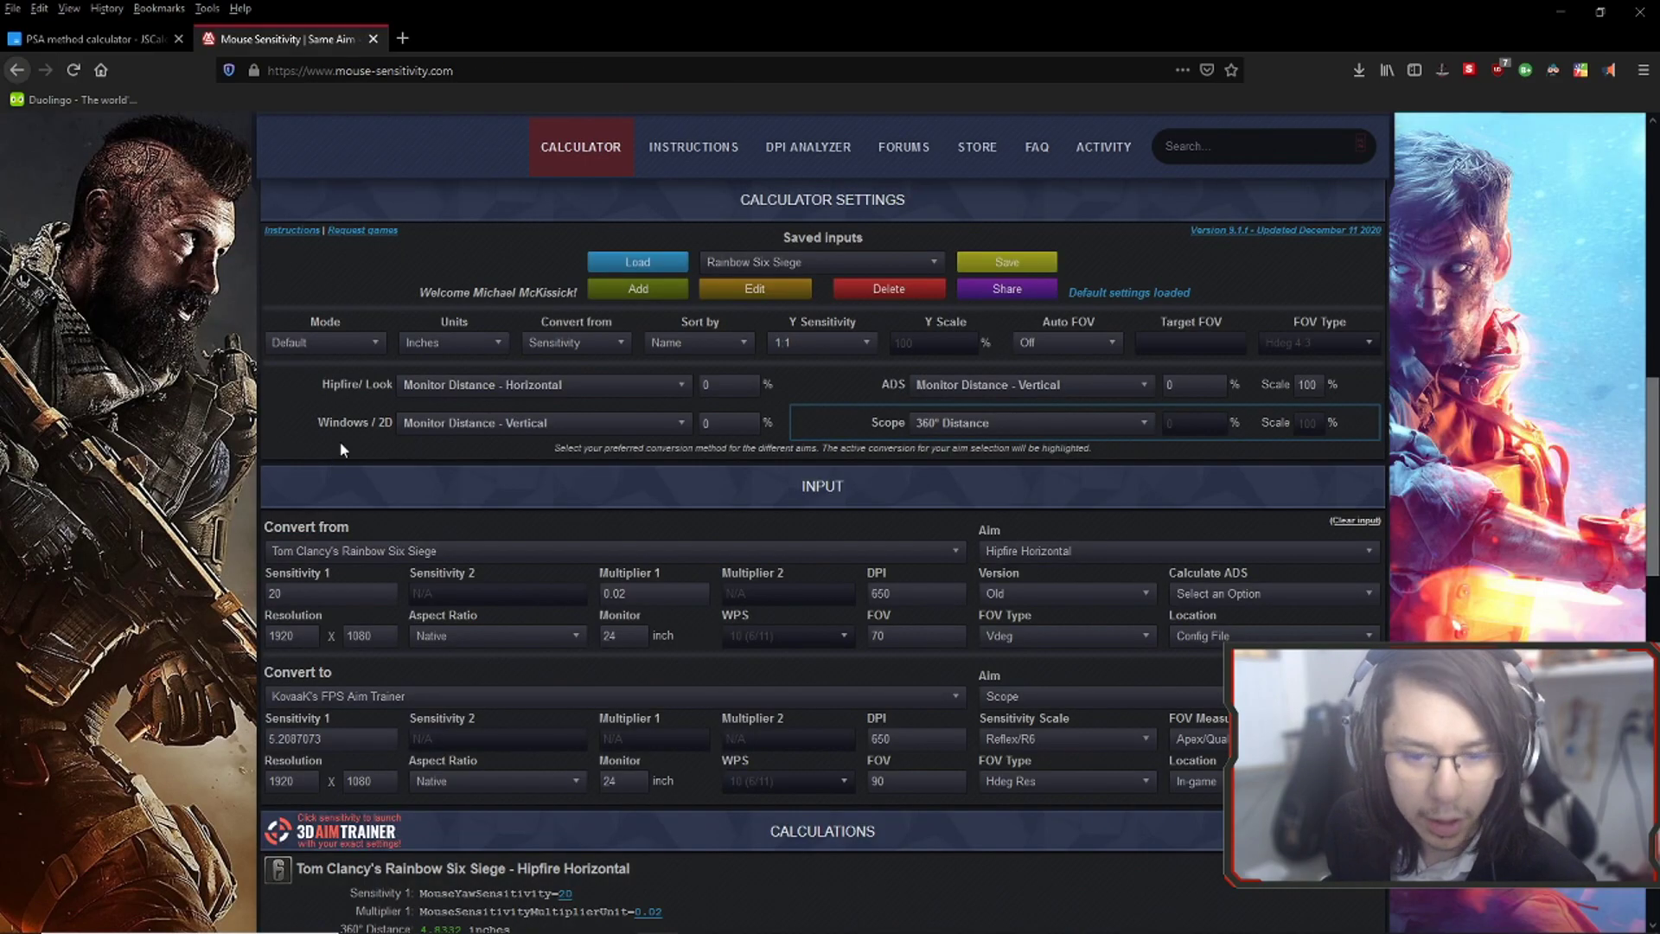
# Step: Set the game to convert from to Due Process, with Aimed X as the aim and a field of view of 50
pyautogui.scroll(-2, 346, 437)
pyautogui.moveTo(260, 350); pyautogui.dragTo(380, 345)
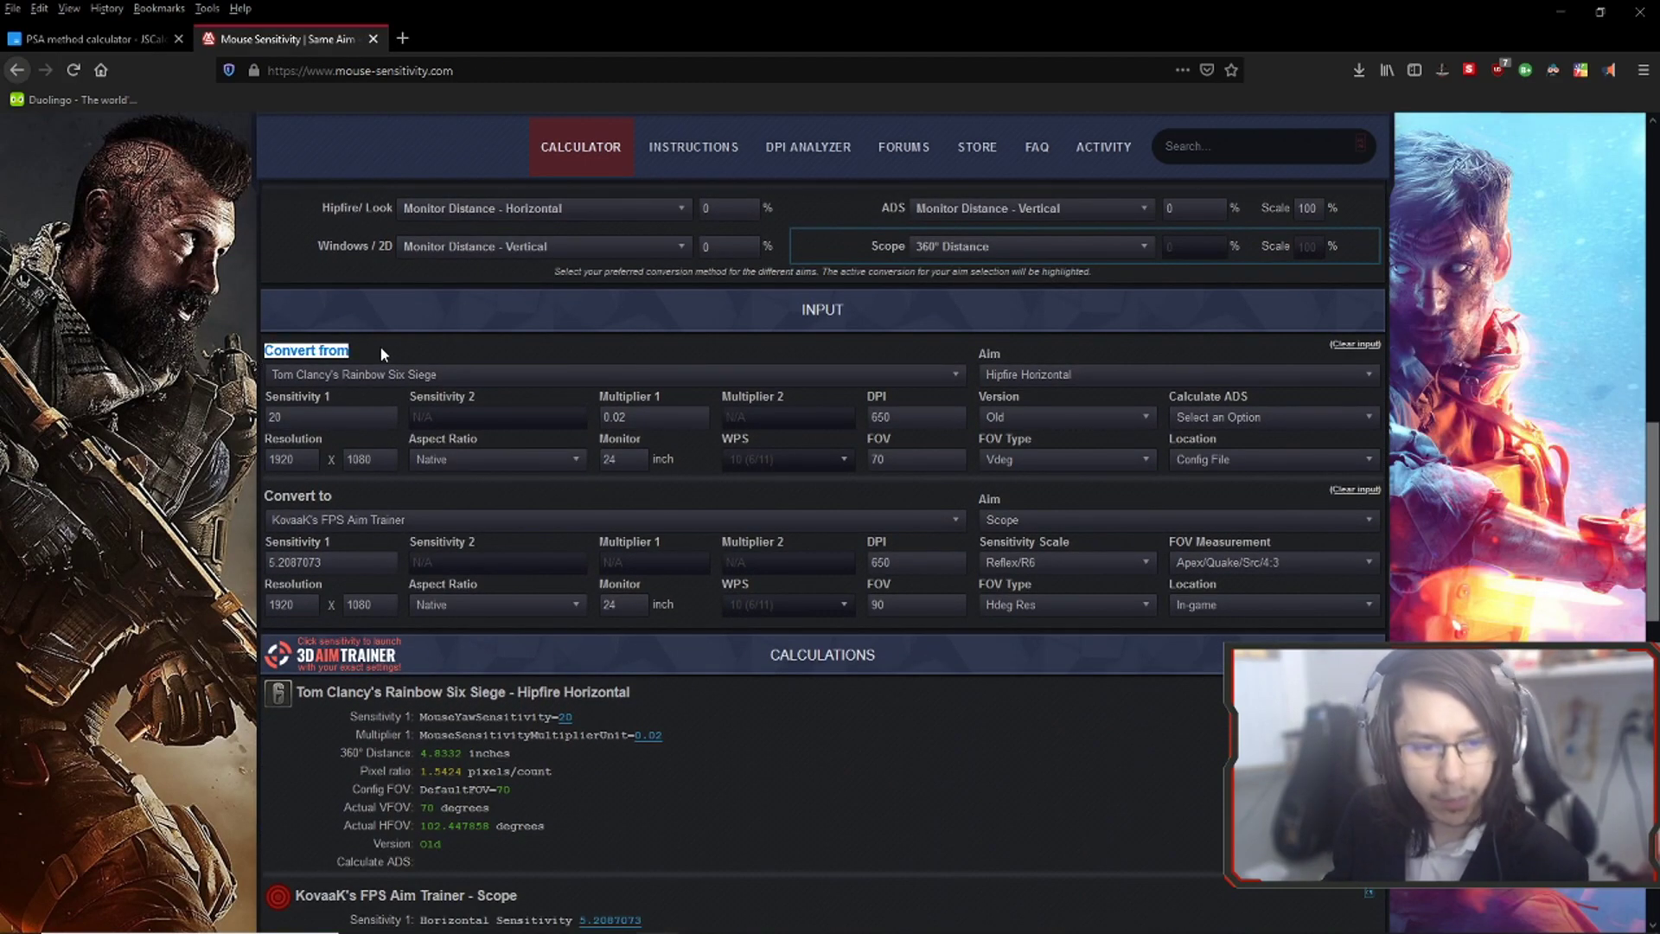
pyautogui.click(388, 374)
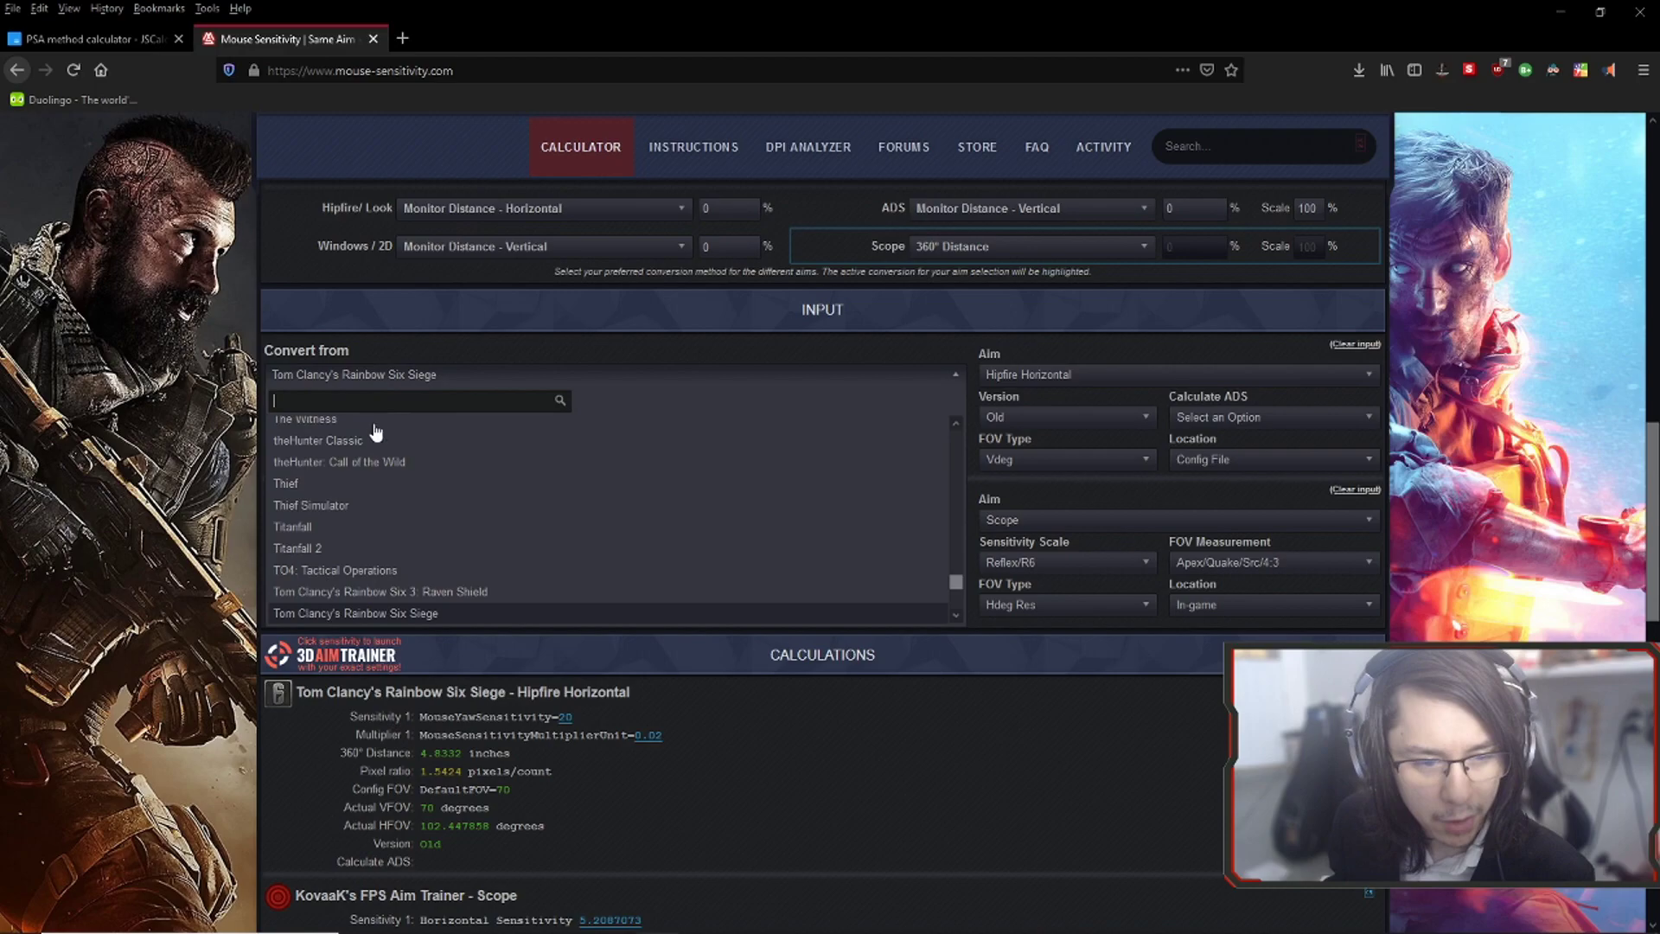
pyautogui.click(370, 505)
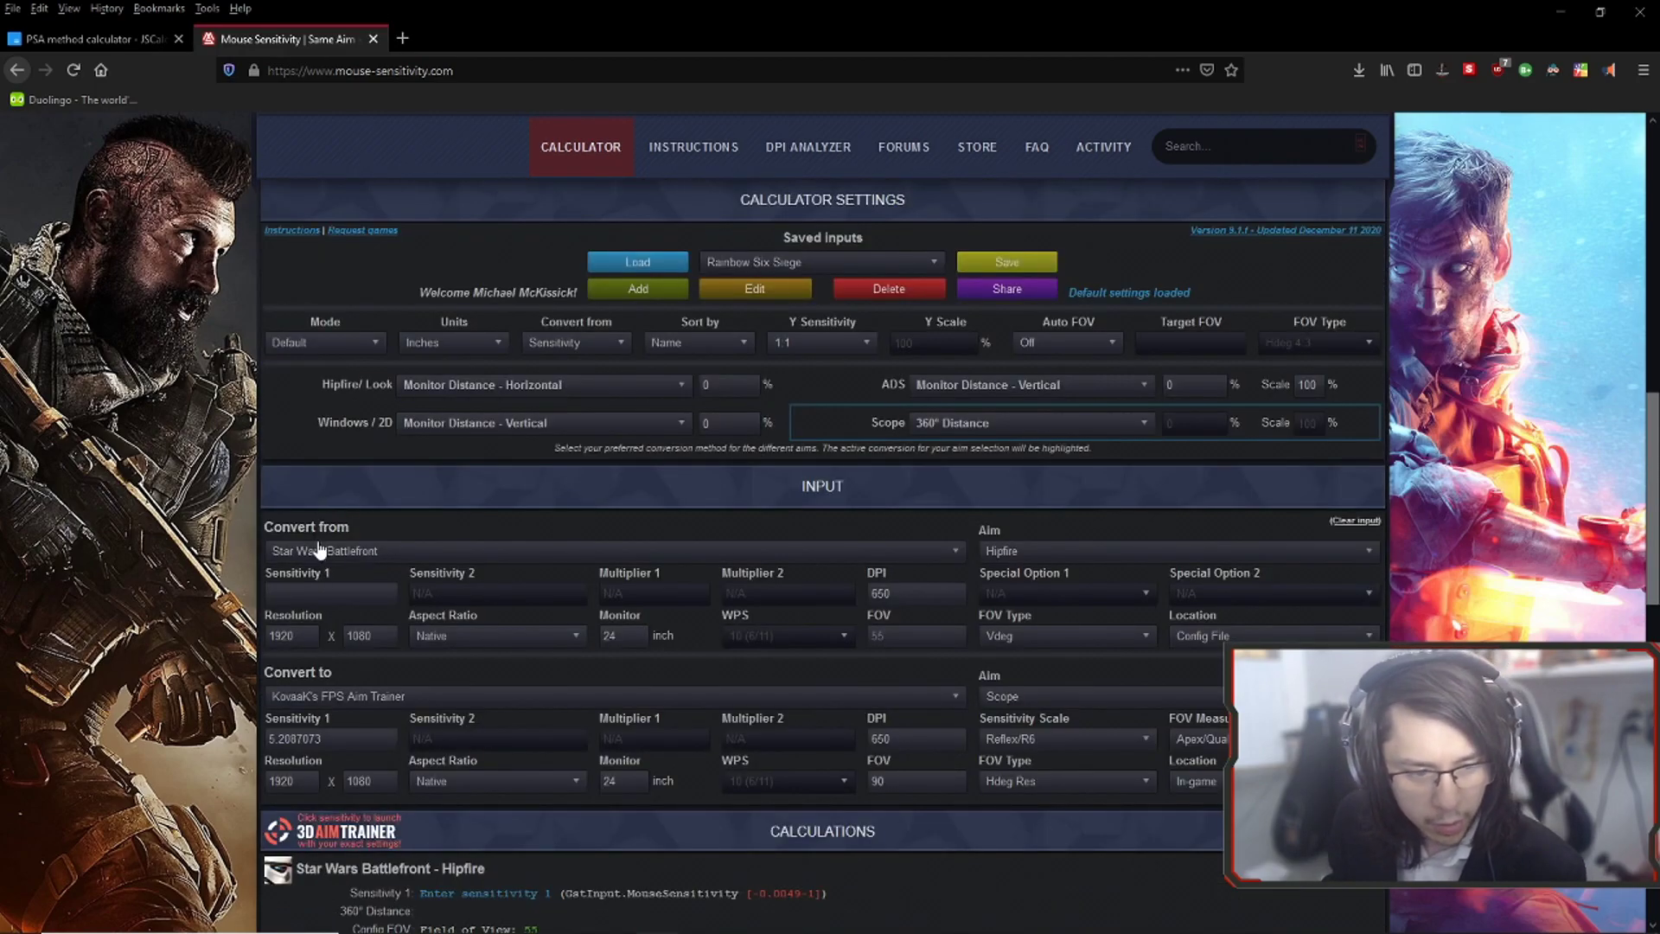
pyautogui.click(320, 550)
pyautogui.scroll(12, 342, 661)
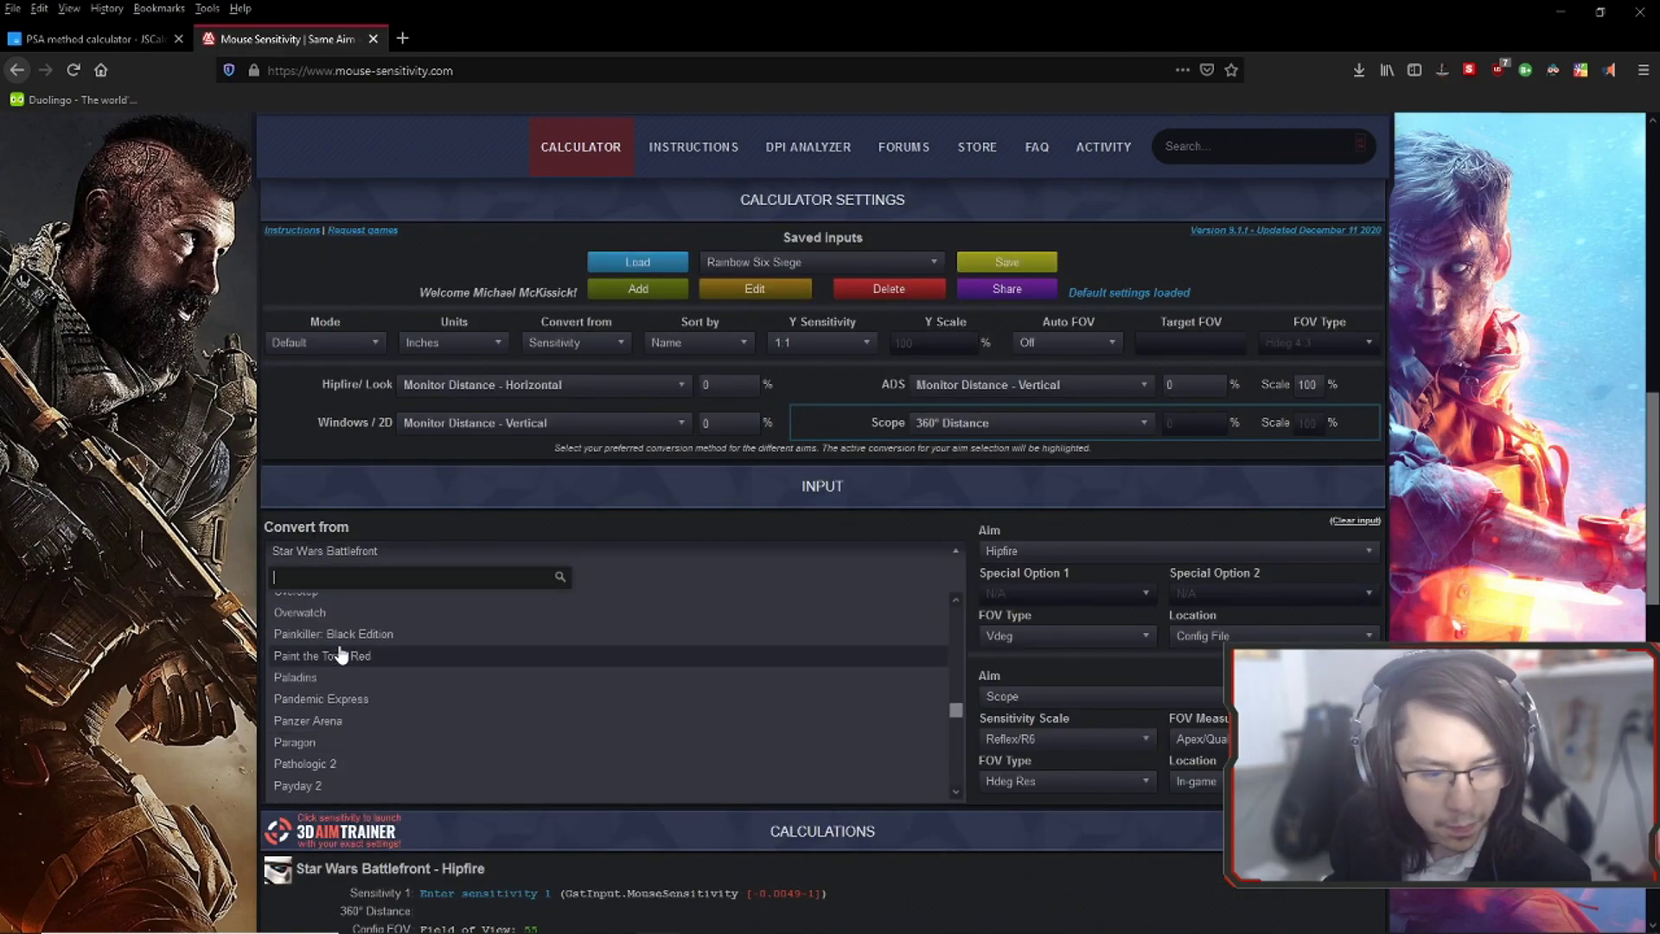
pyautogui.click(1014, 555)
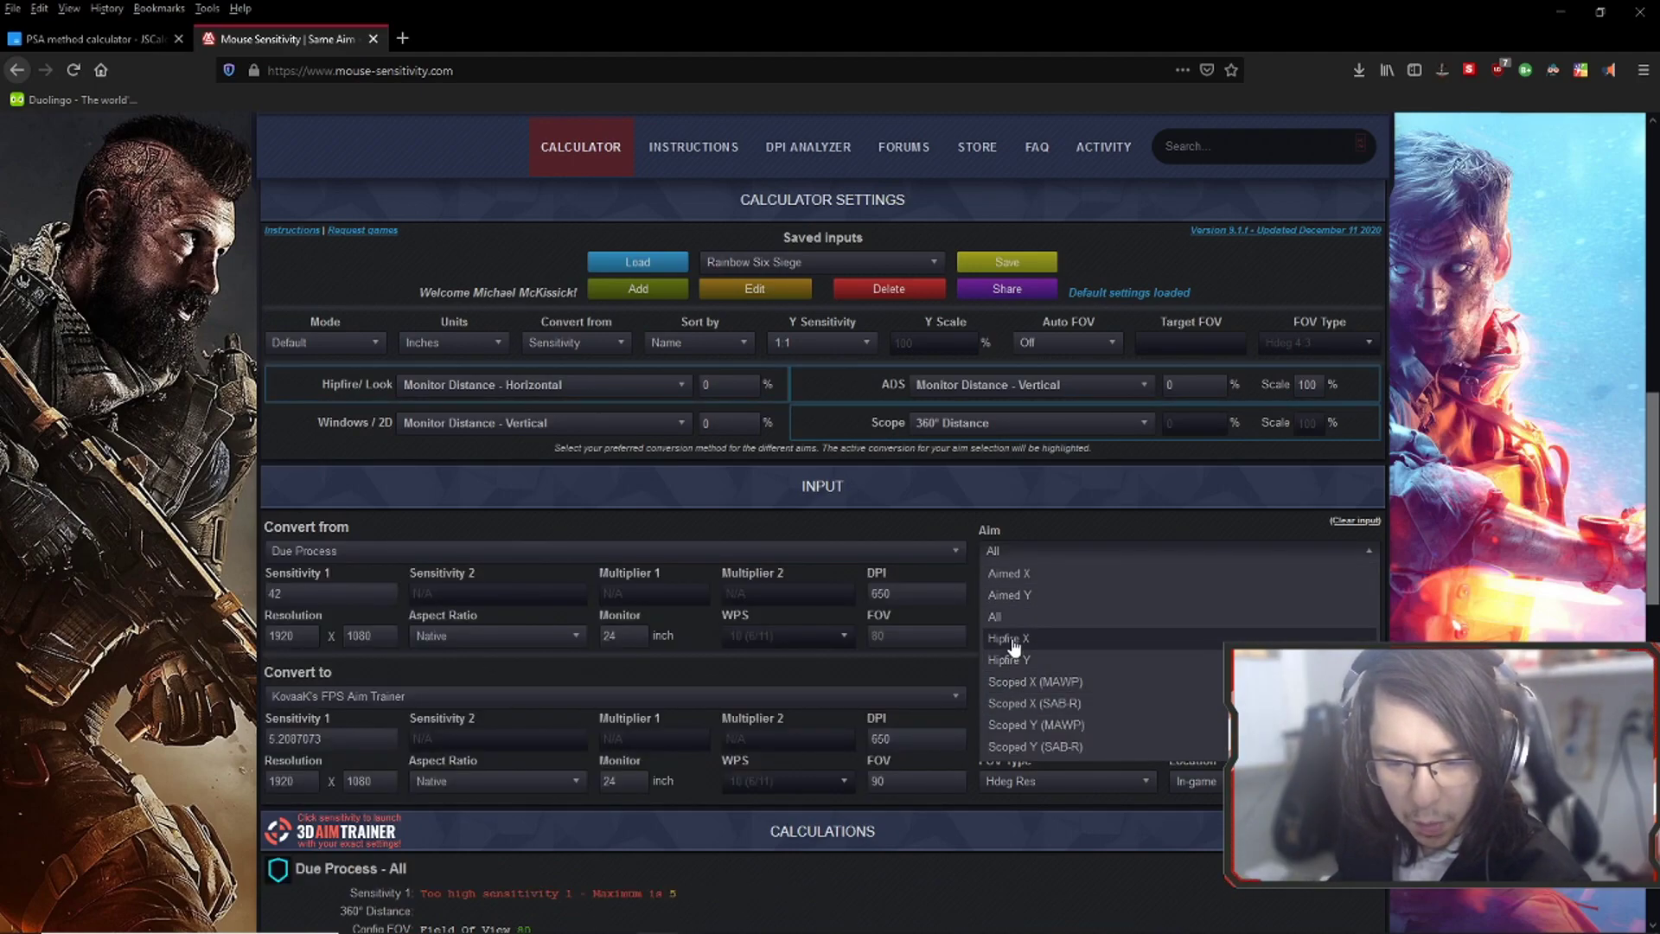
pyautogui.click(1008, 573)
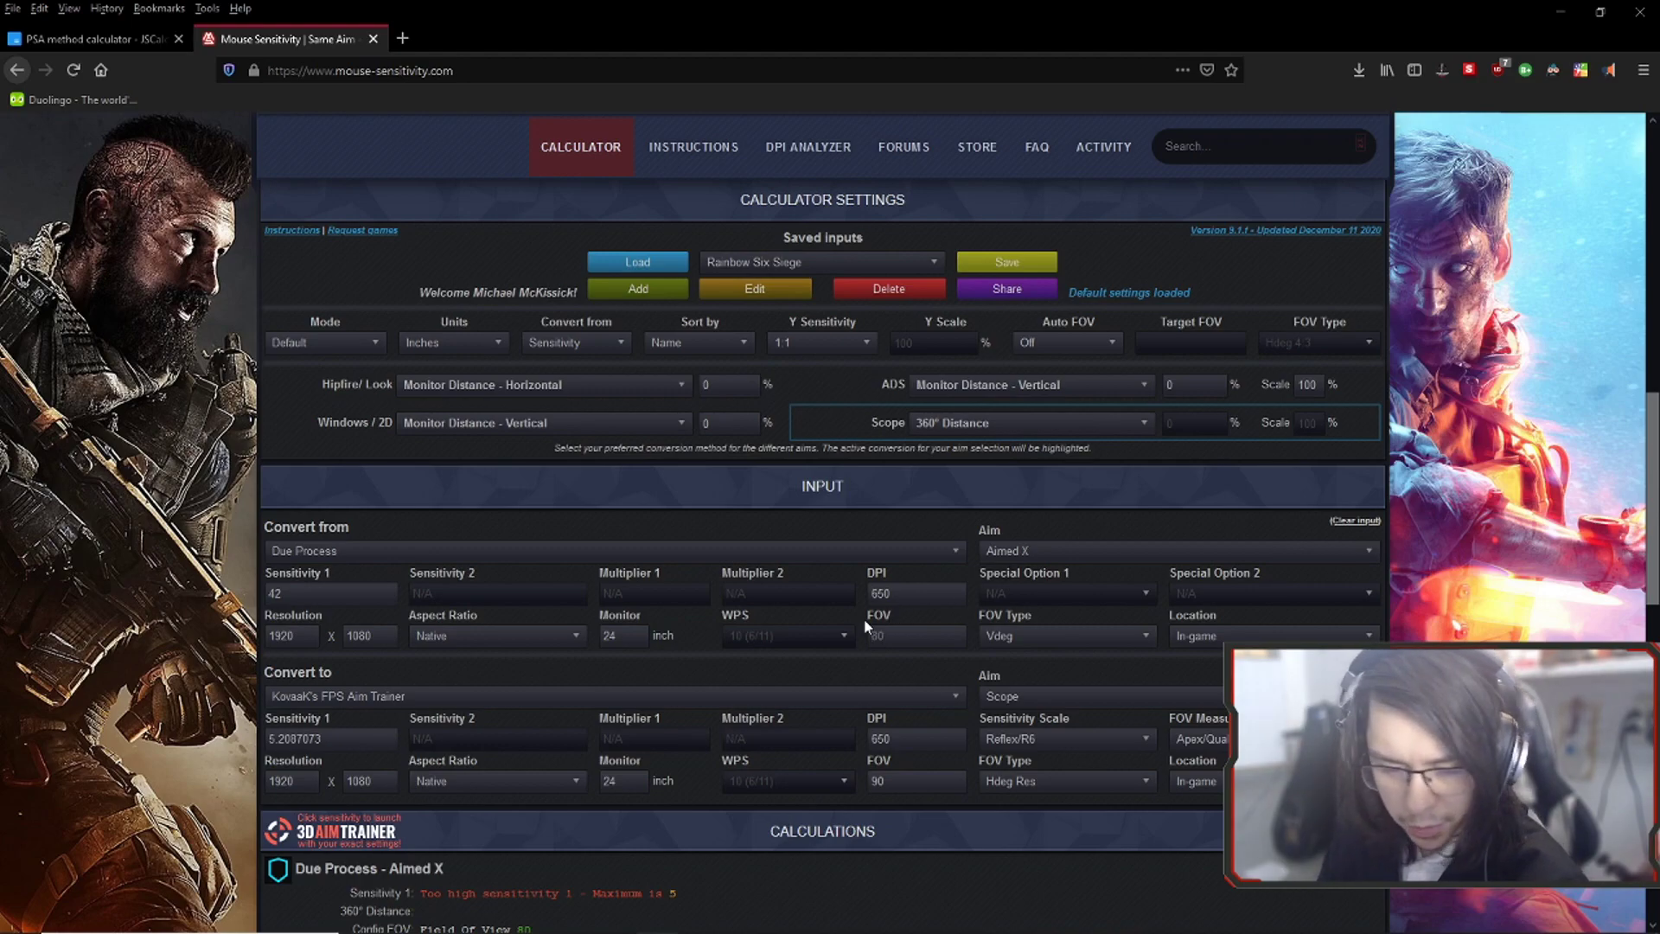
pyautogui.write('50')
# Step: Choose Aim Lab as the game to convert to and set the Due Process sensitivity to 0.42
pyautogui.click(303, 697)
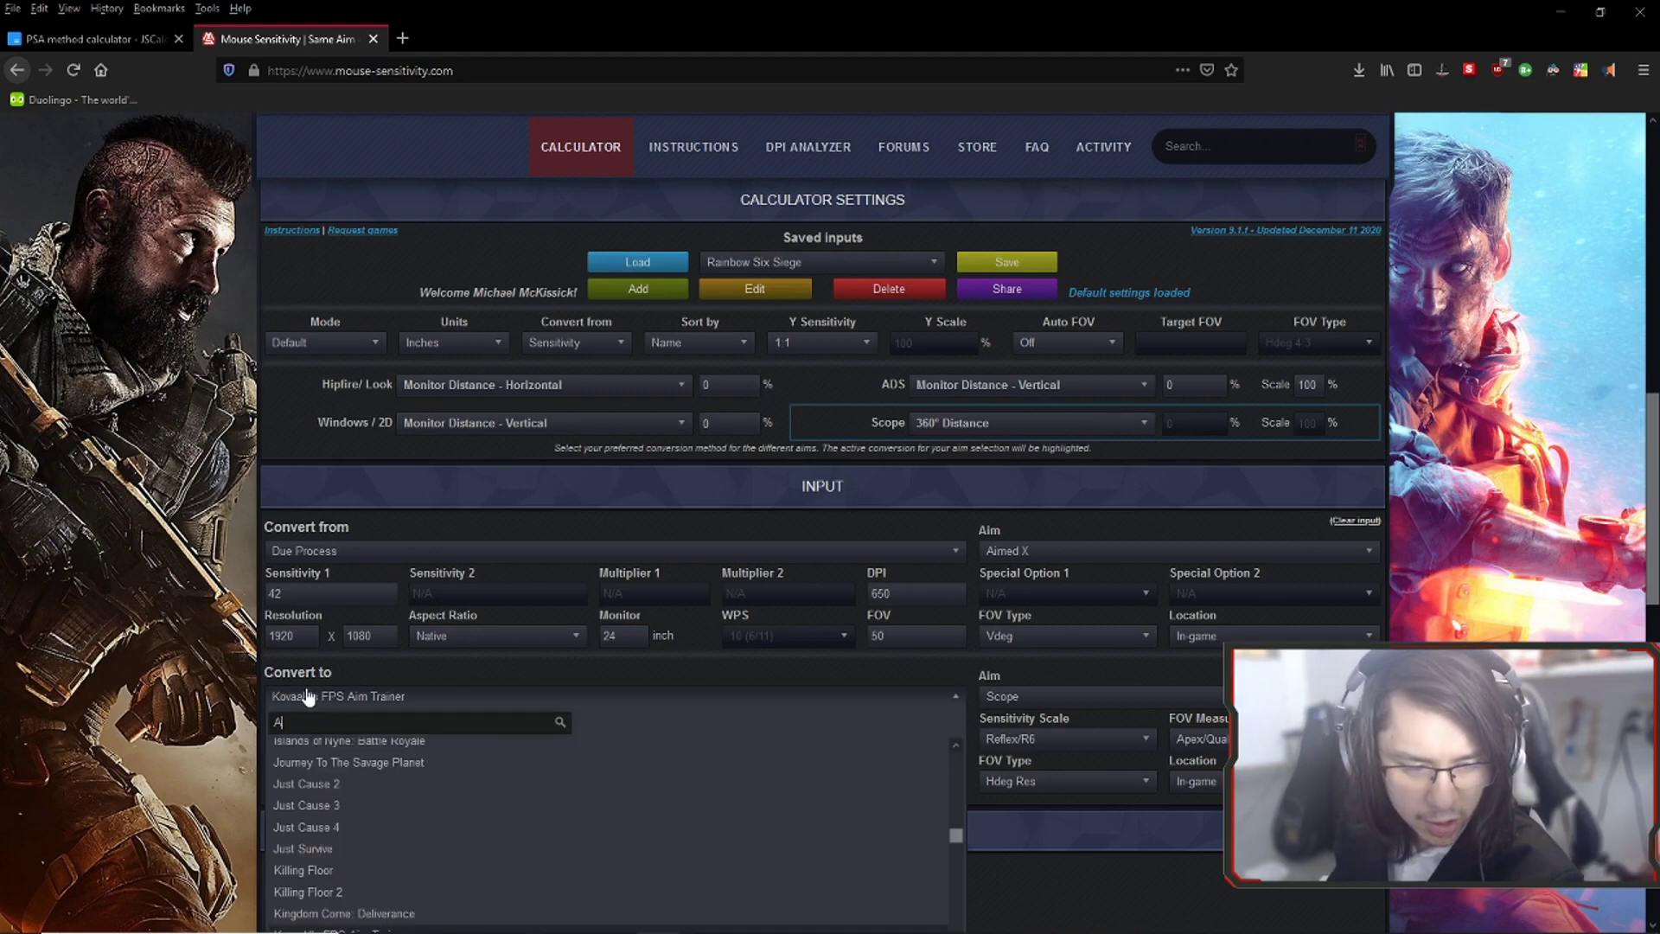
pyautogui.write('Aim')
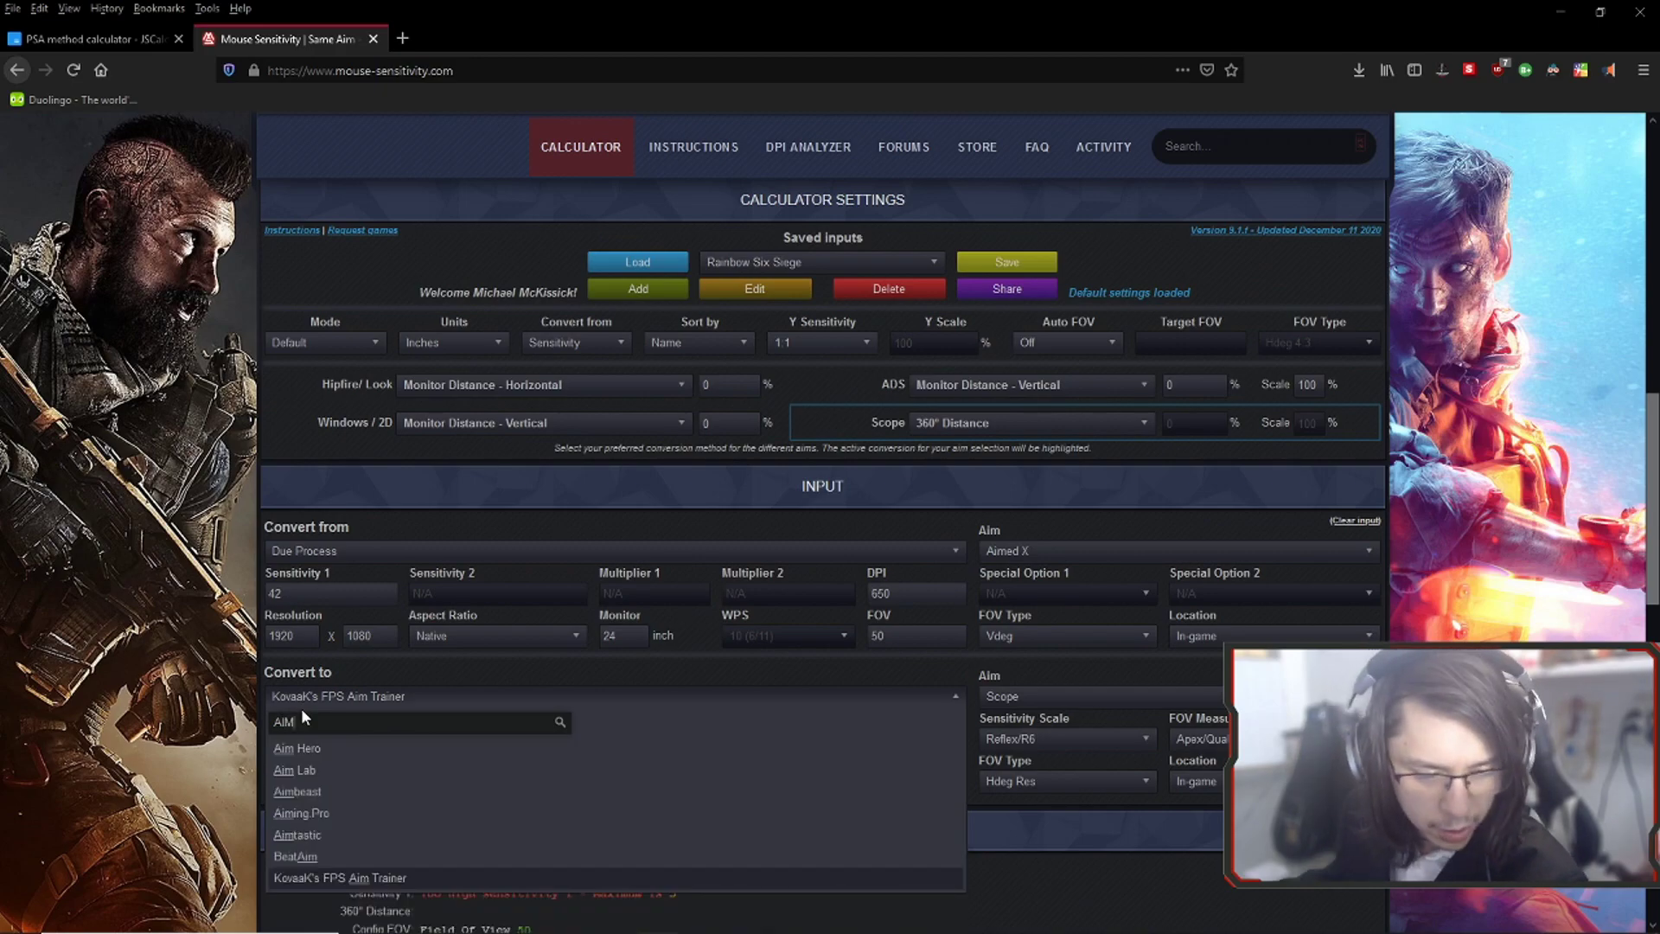
pyautogui.click(299, 772)
pyautogui.scroll(-4, 337, 757)
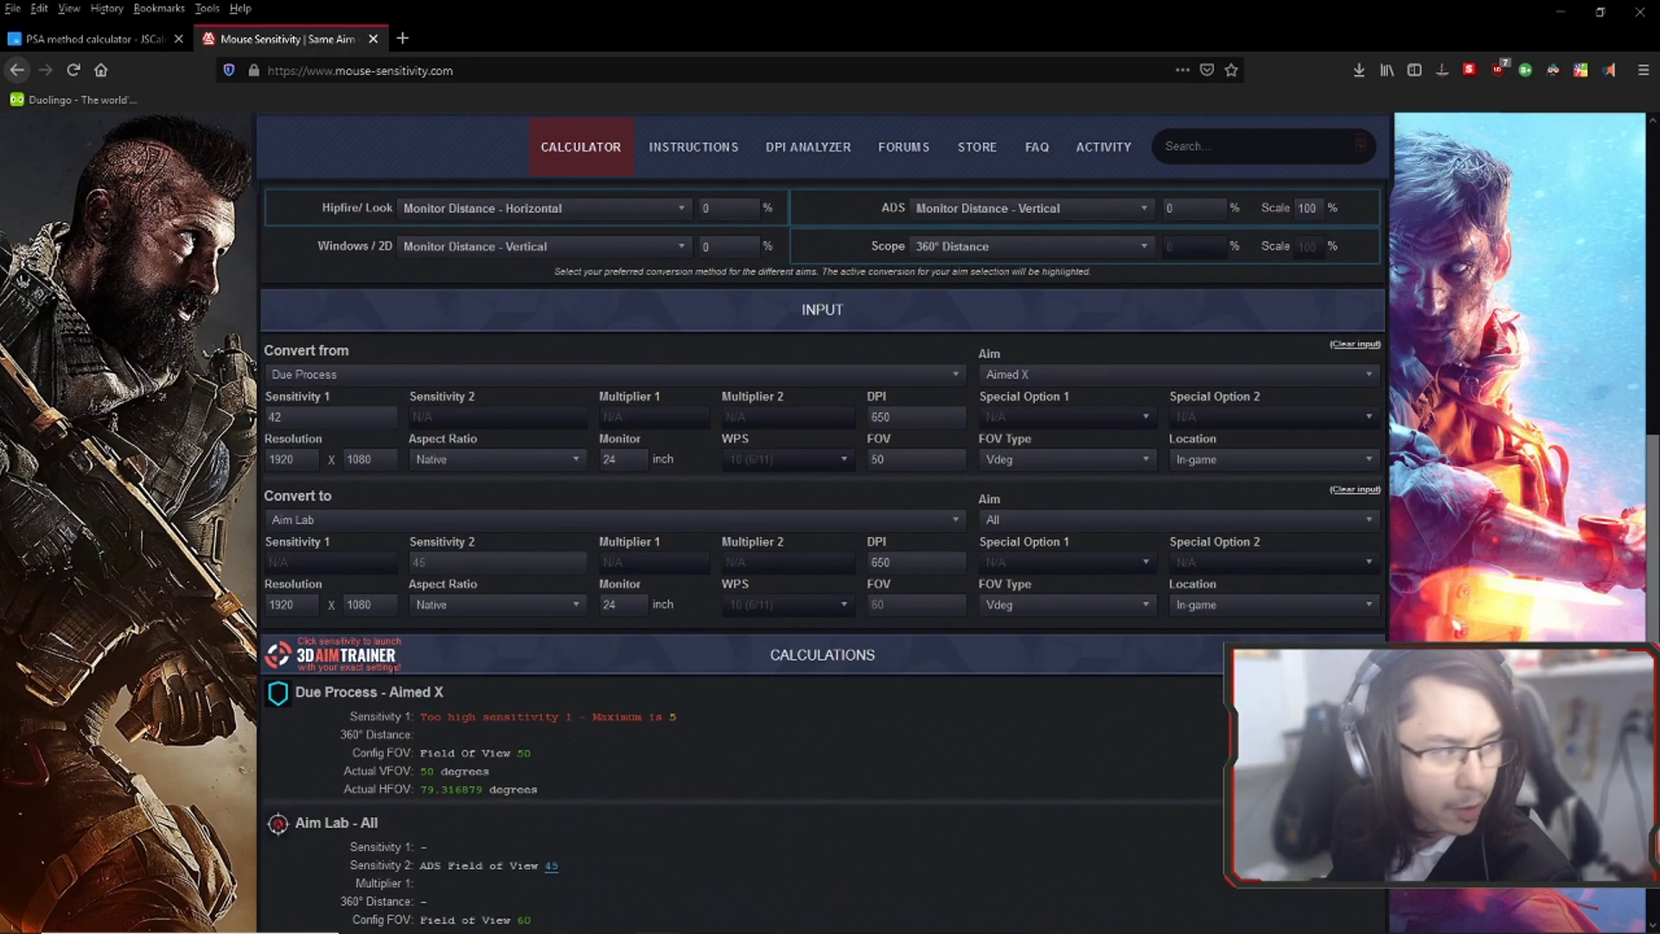
pyautogui.doubleClick(337, 240)
pyautogui.write('0.42')
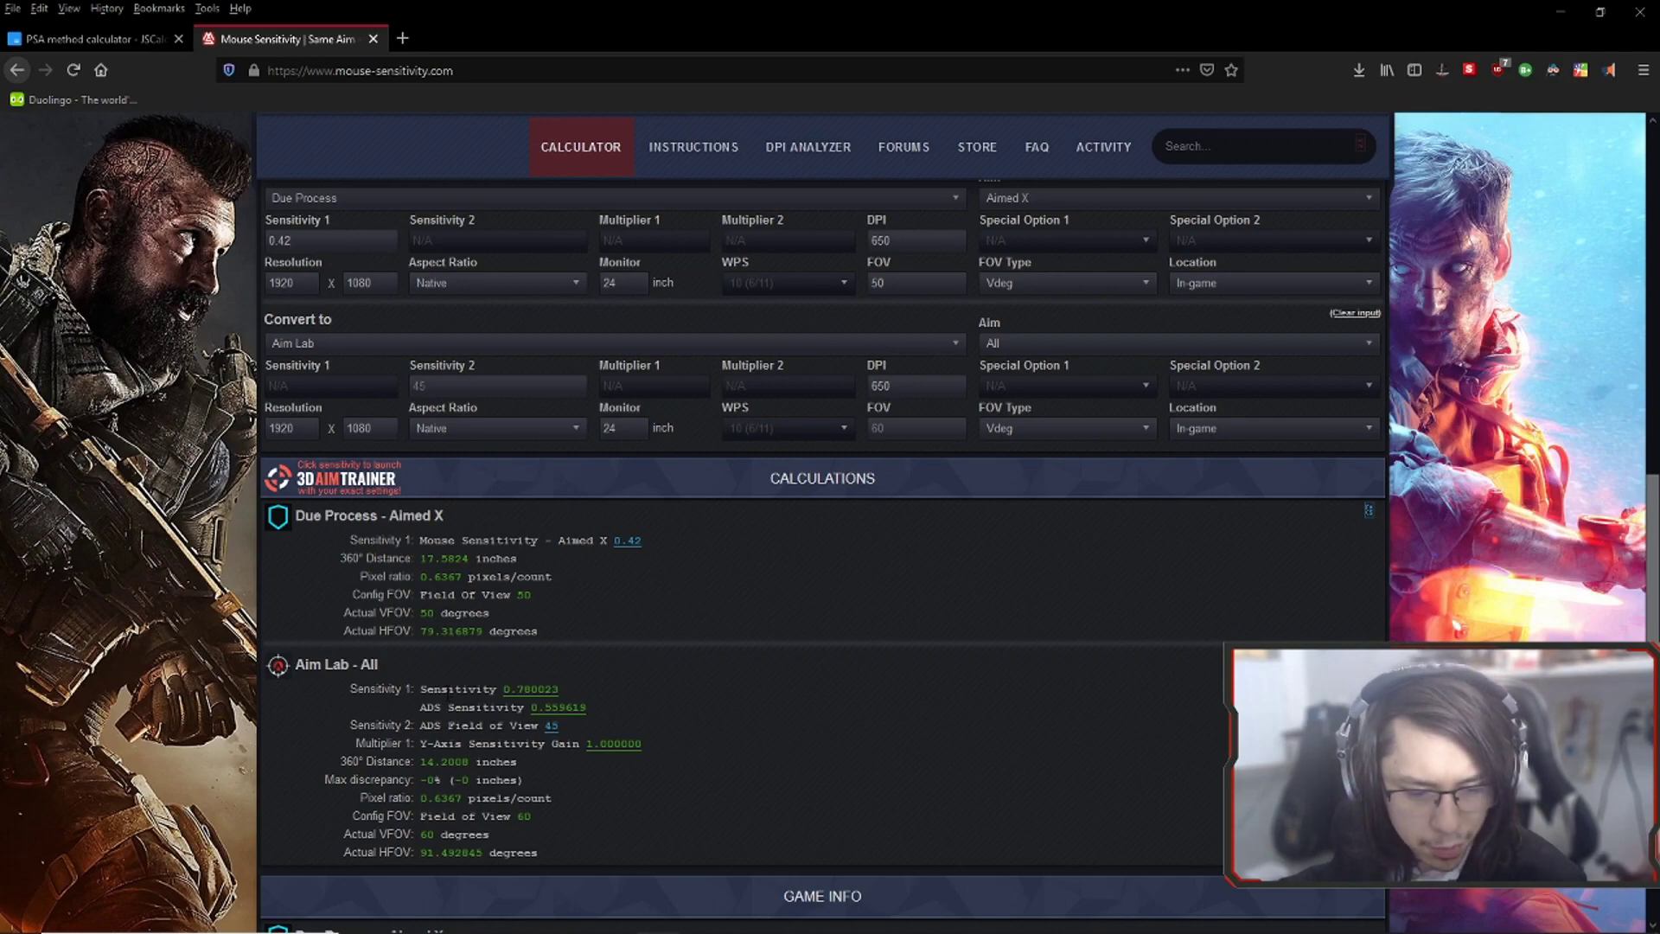
# Step: Review the converted Aim Lab values, highlighting the sensitivity, ADS sensitivity and ADS field of view, and finally the whole result block
pyautogui.moveTo(437, 689); pyautogui.dragTo(564, 696)
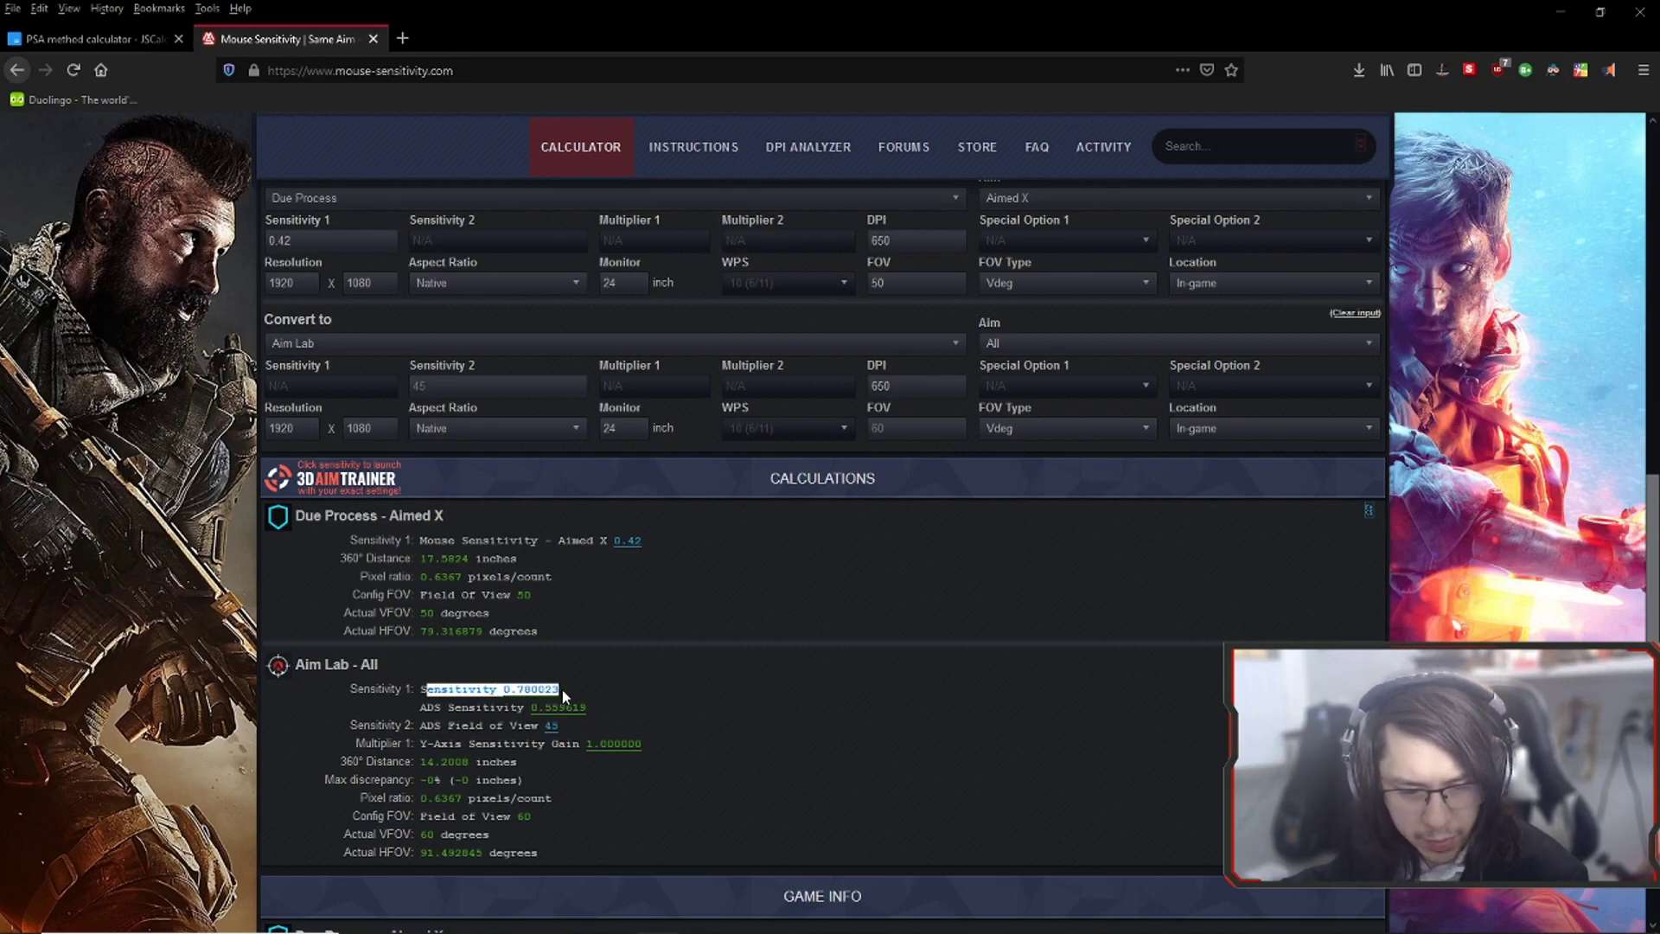
pyautogui.moveTo(425, 706); pyautogui.dragTo(619, 711)
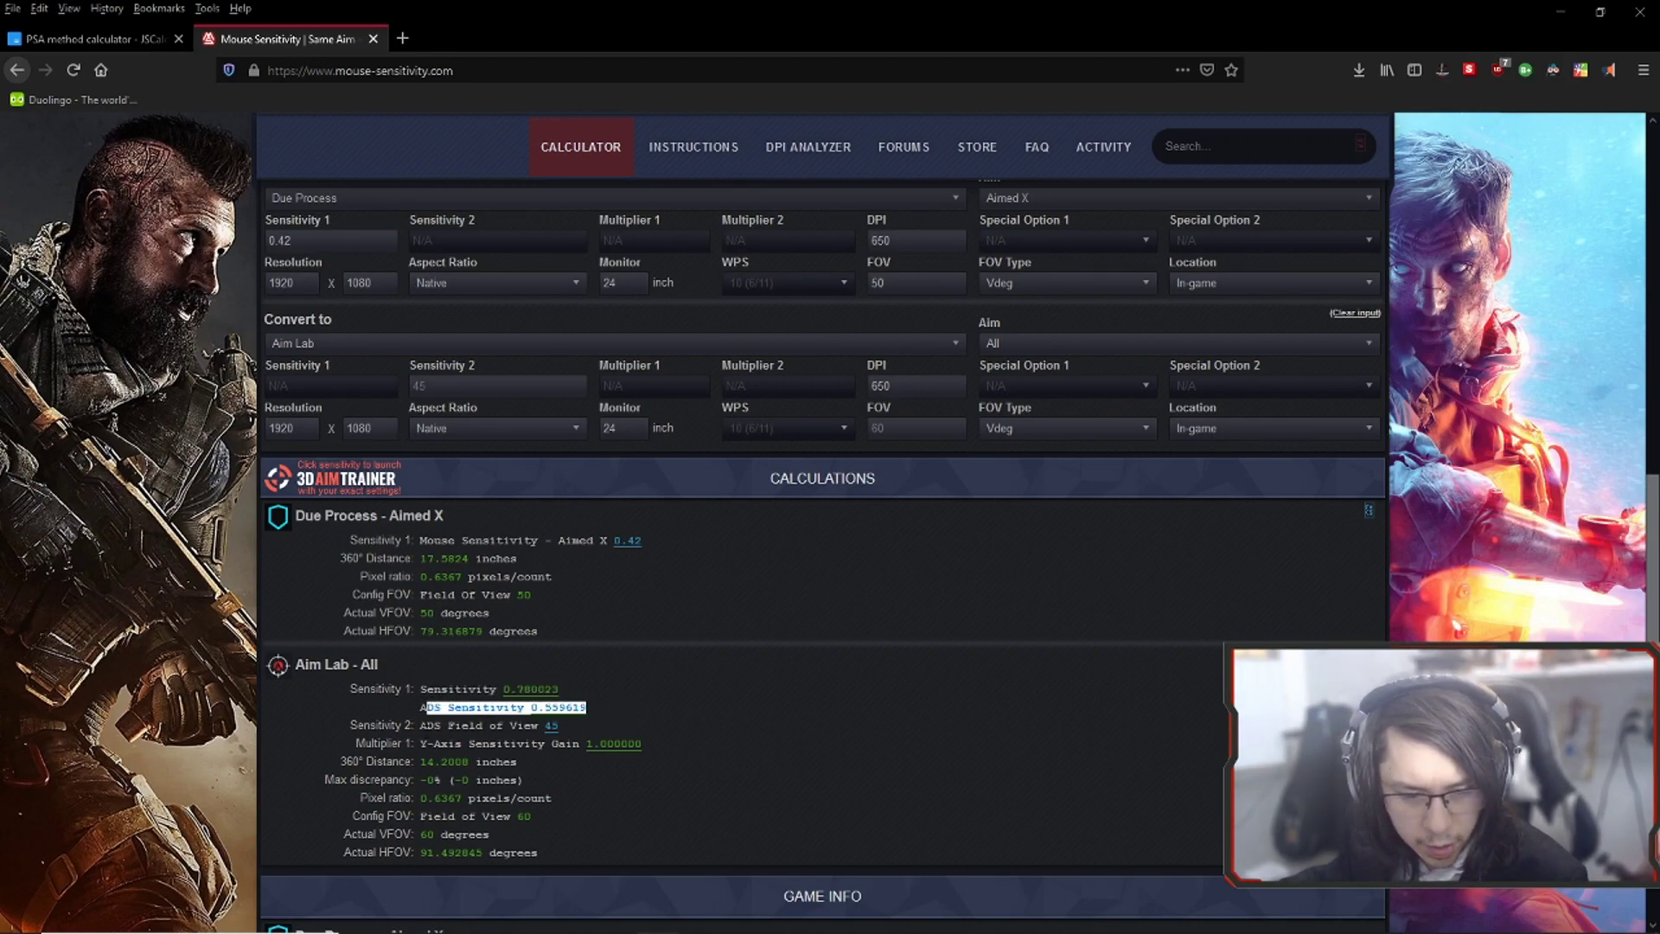
pyautogui.moveTo(425, 726); pyautogui.dragTo(563, 725)
pyautogui.scroll(2, 661, 717)
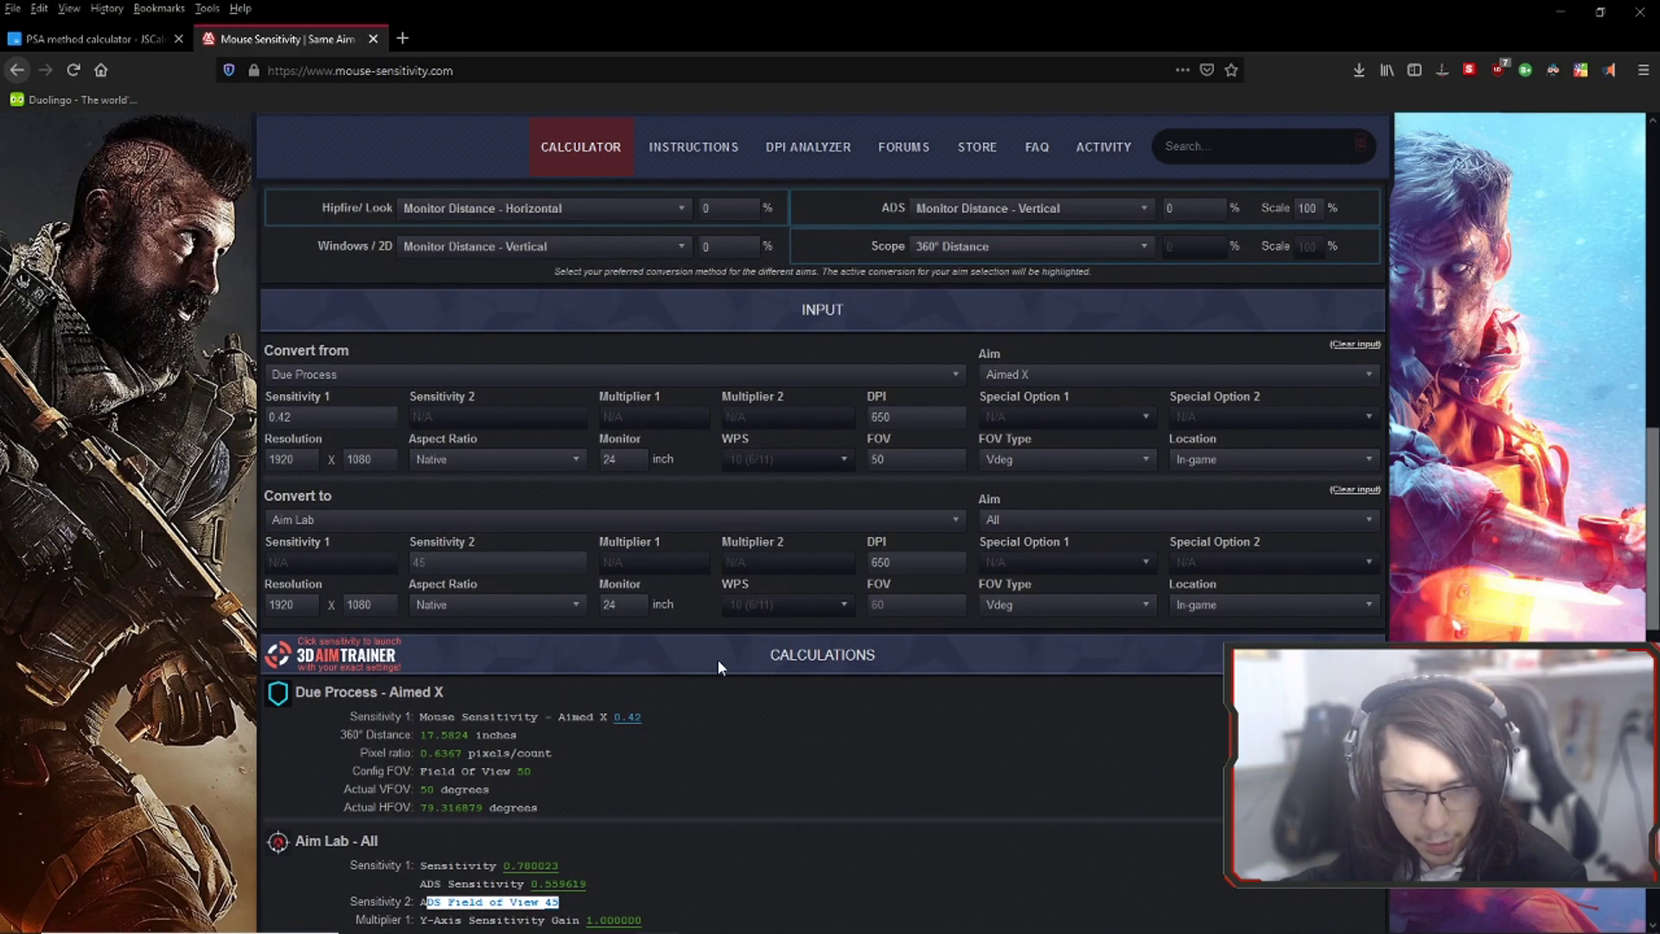
pyautogui.scroll(-2, 729, 666)
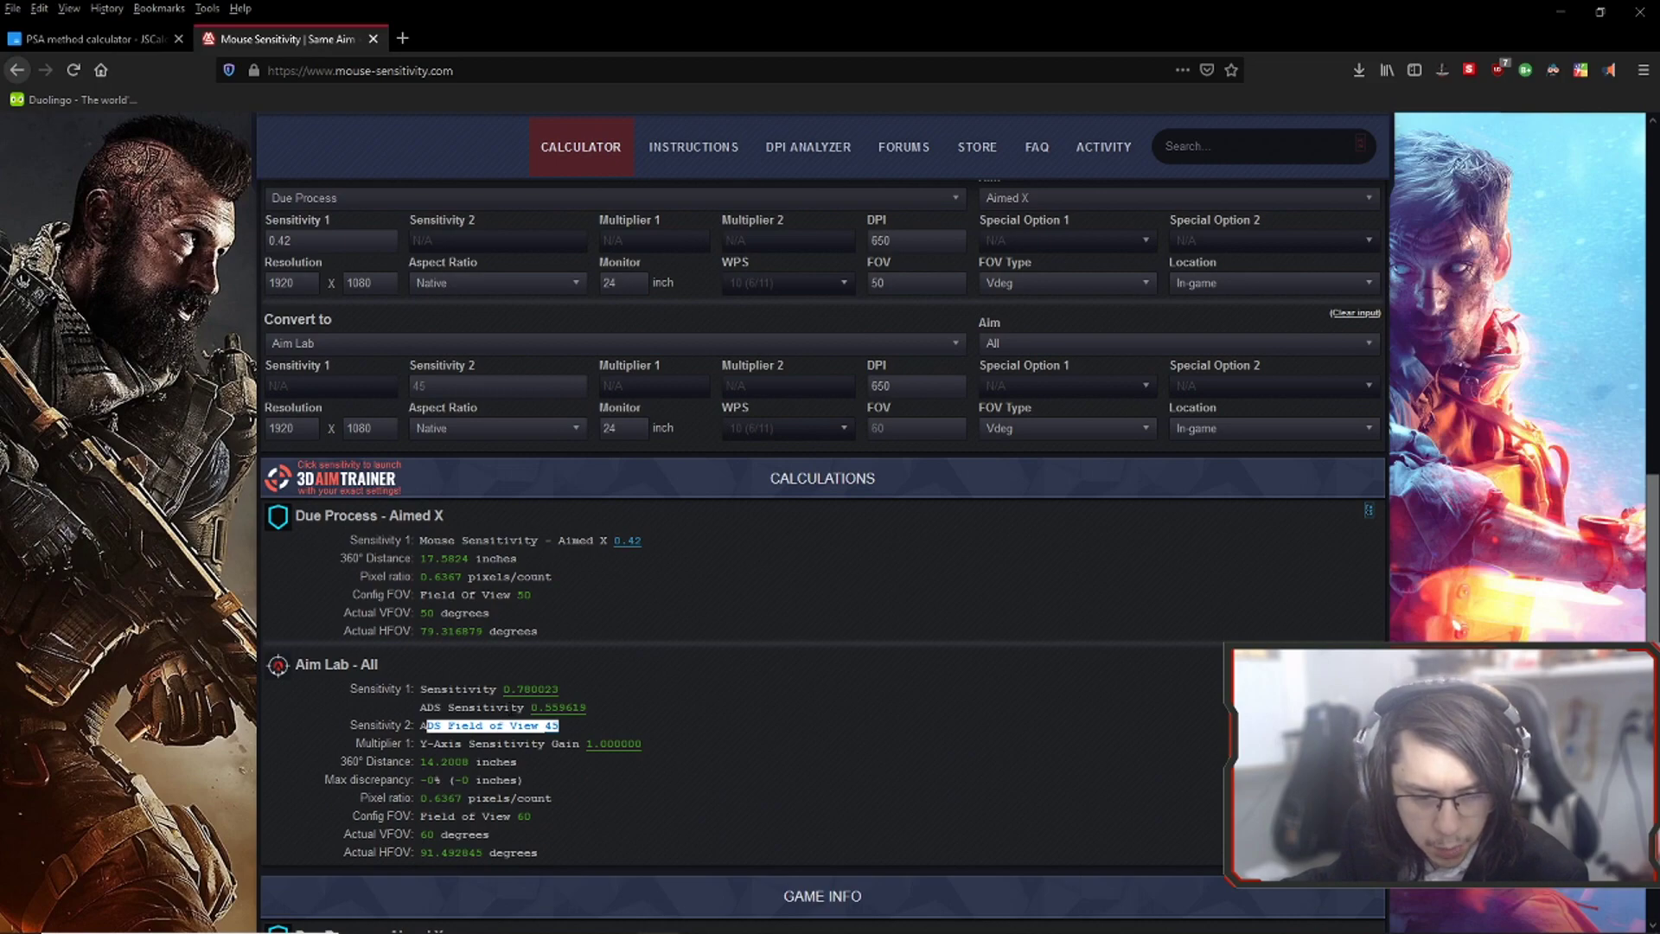
pyautogui.moveTo(422, 688); pyautogui.dragTo(629, 862)
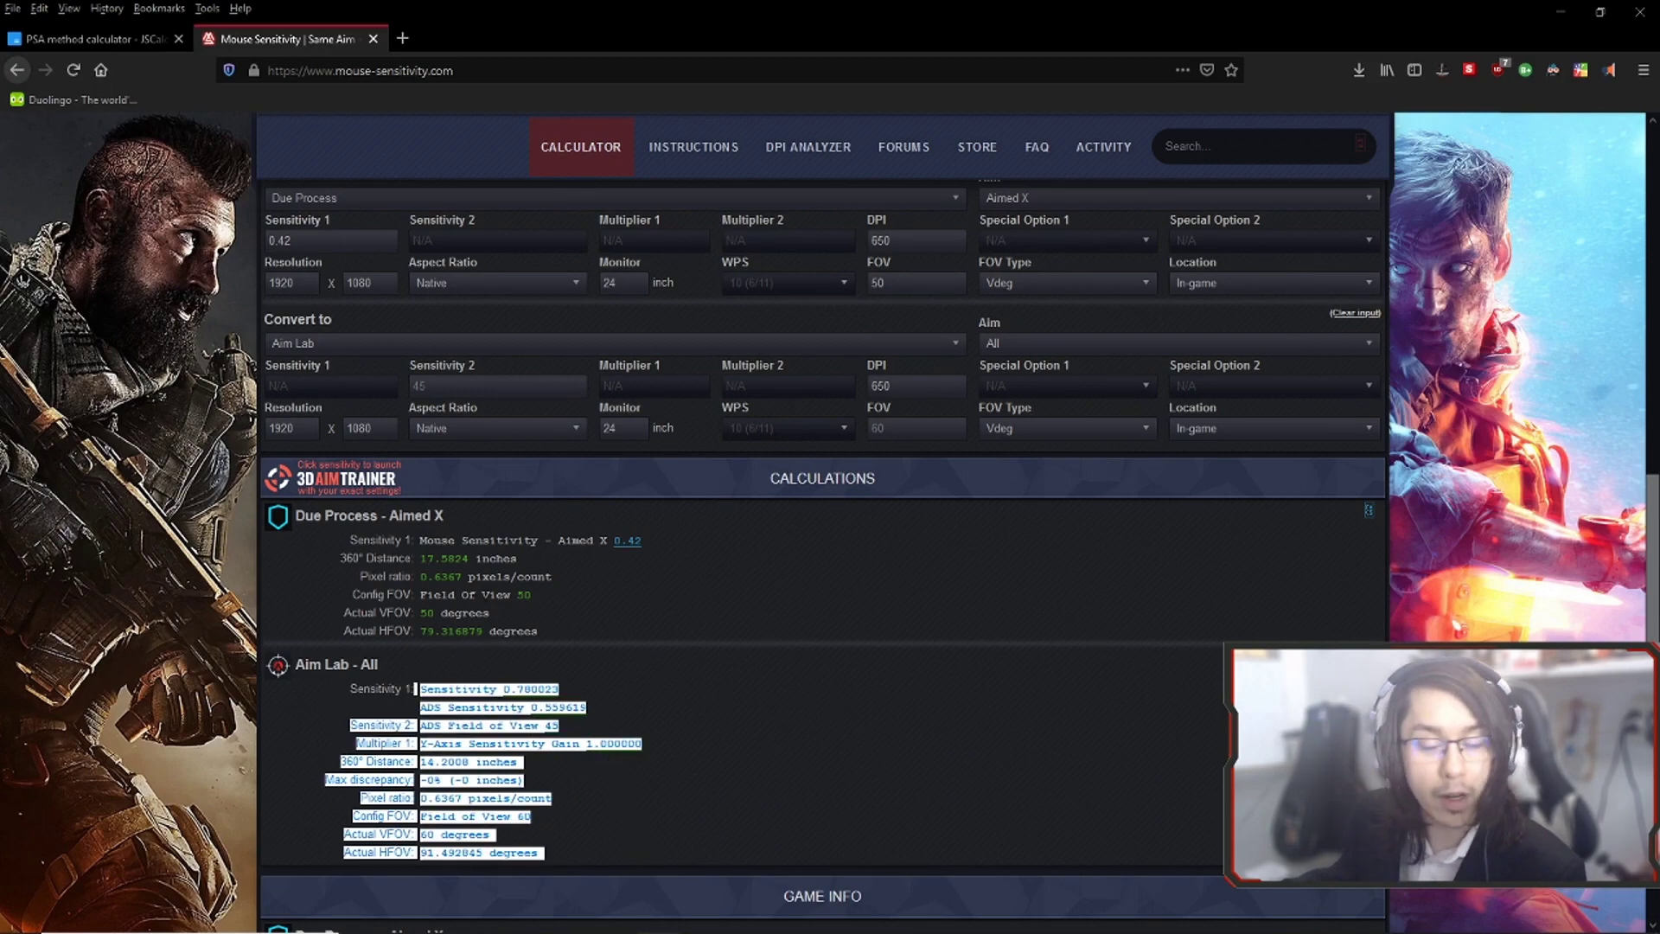
# Step: Switch to Aim Lab and open its control settings to view the hipfire and aim-down-sights values
pyautogui.click(692, 918)
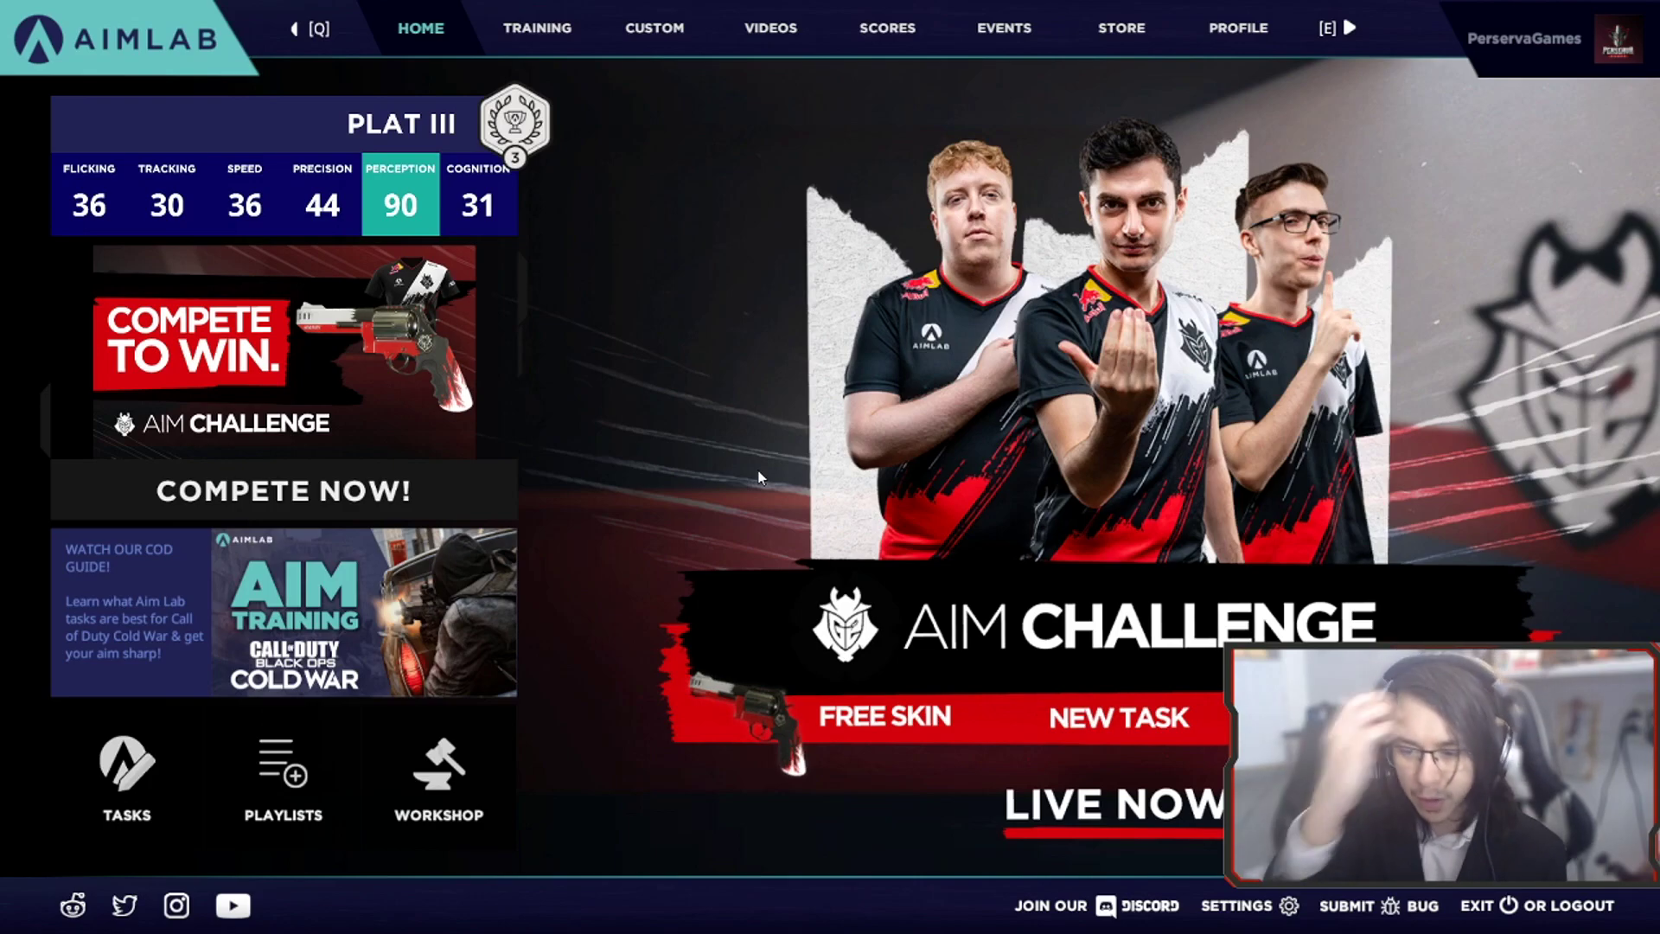
pyautogui.click(519, 12)
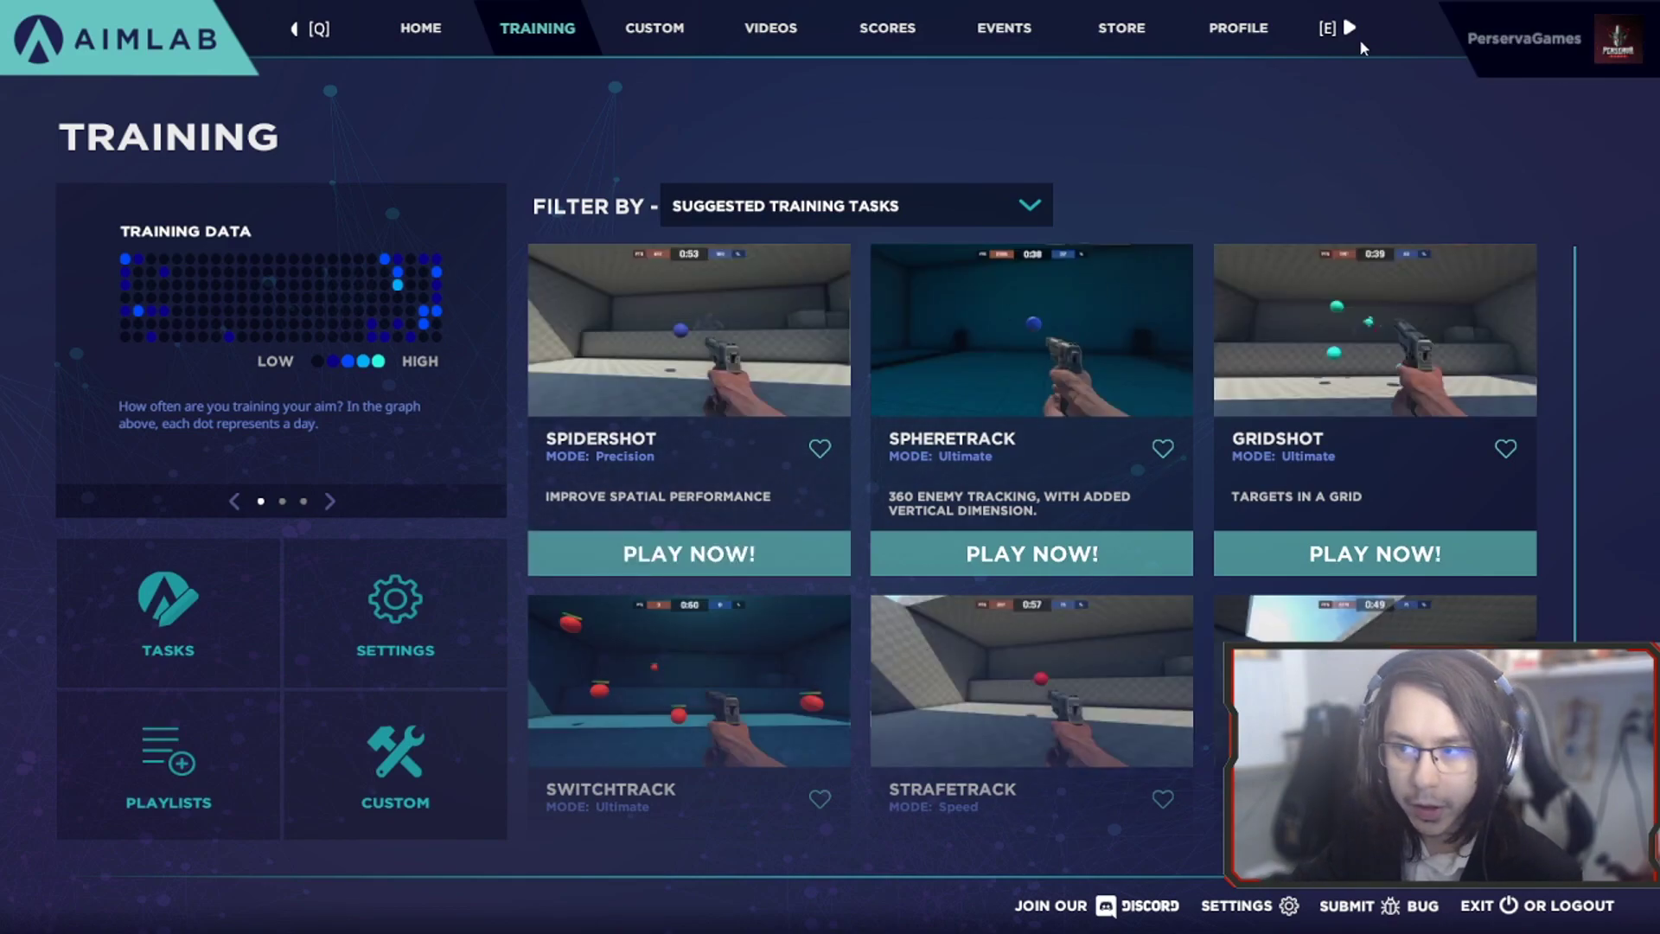
pyautogui.click(1245, 905)
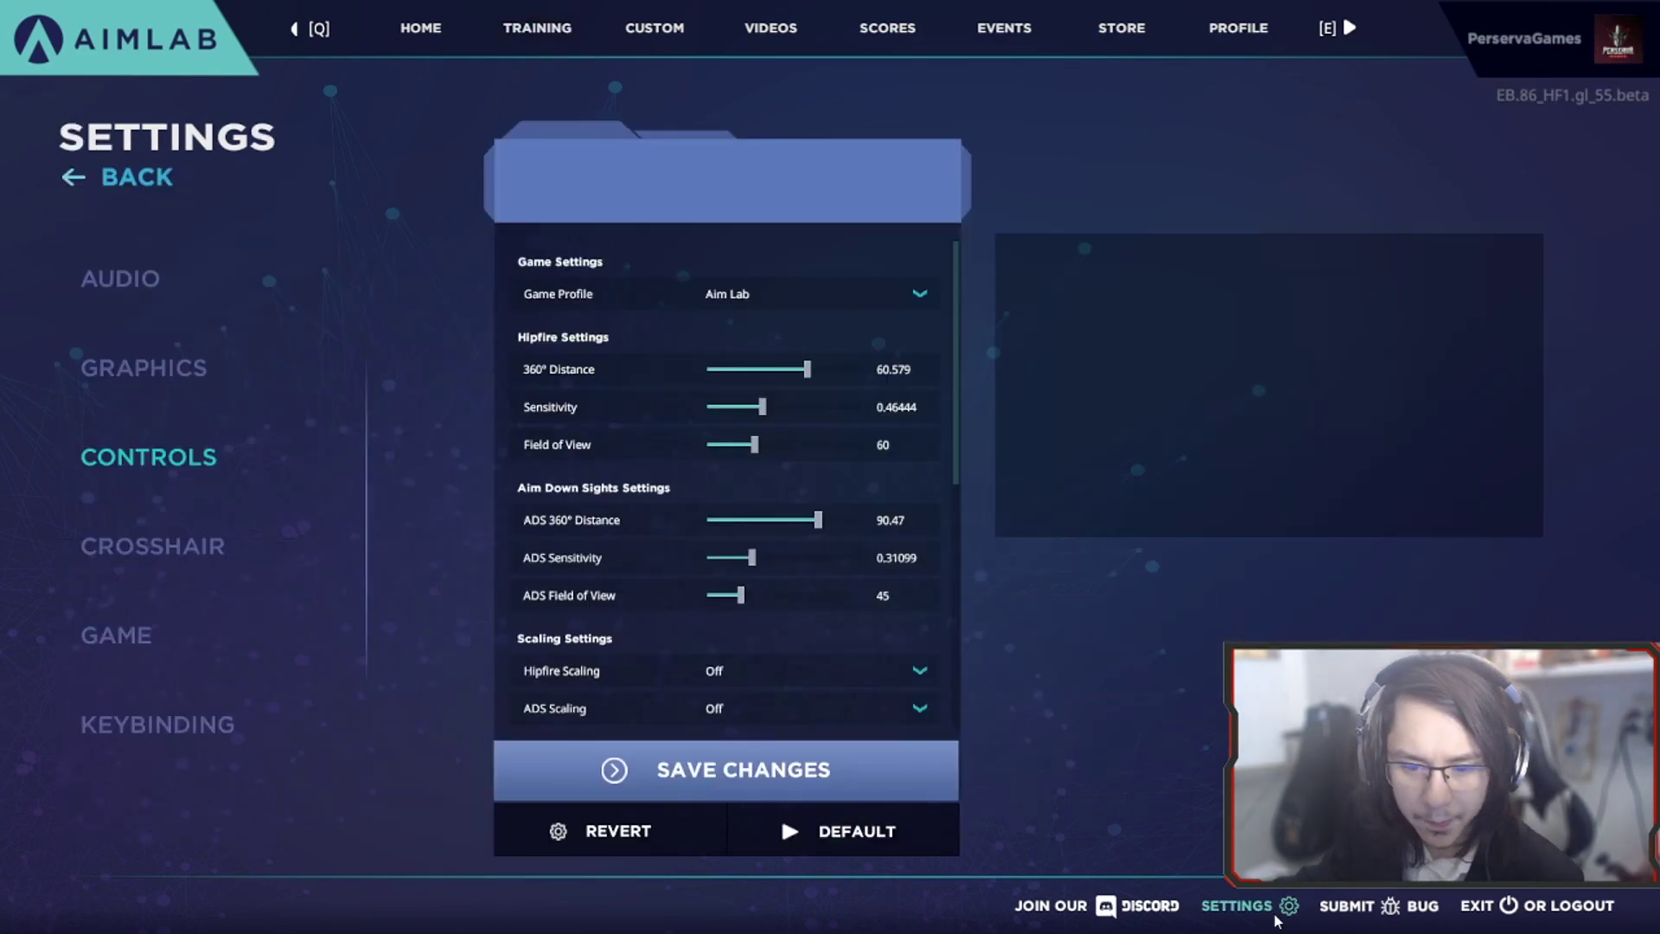
pyautogui.scroll(-1, 571, 441)
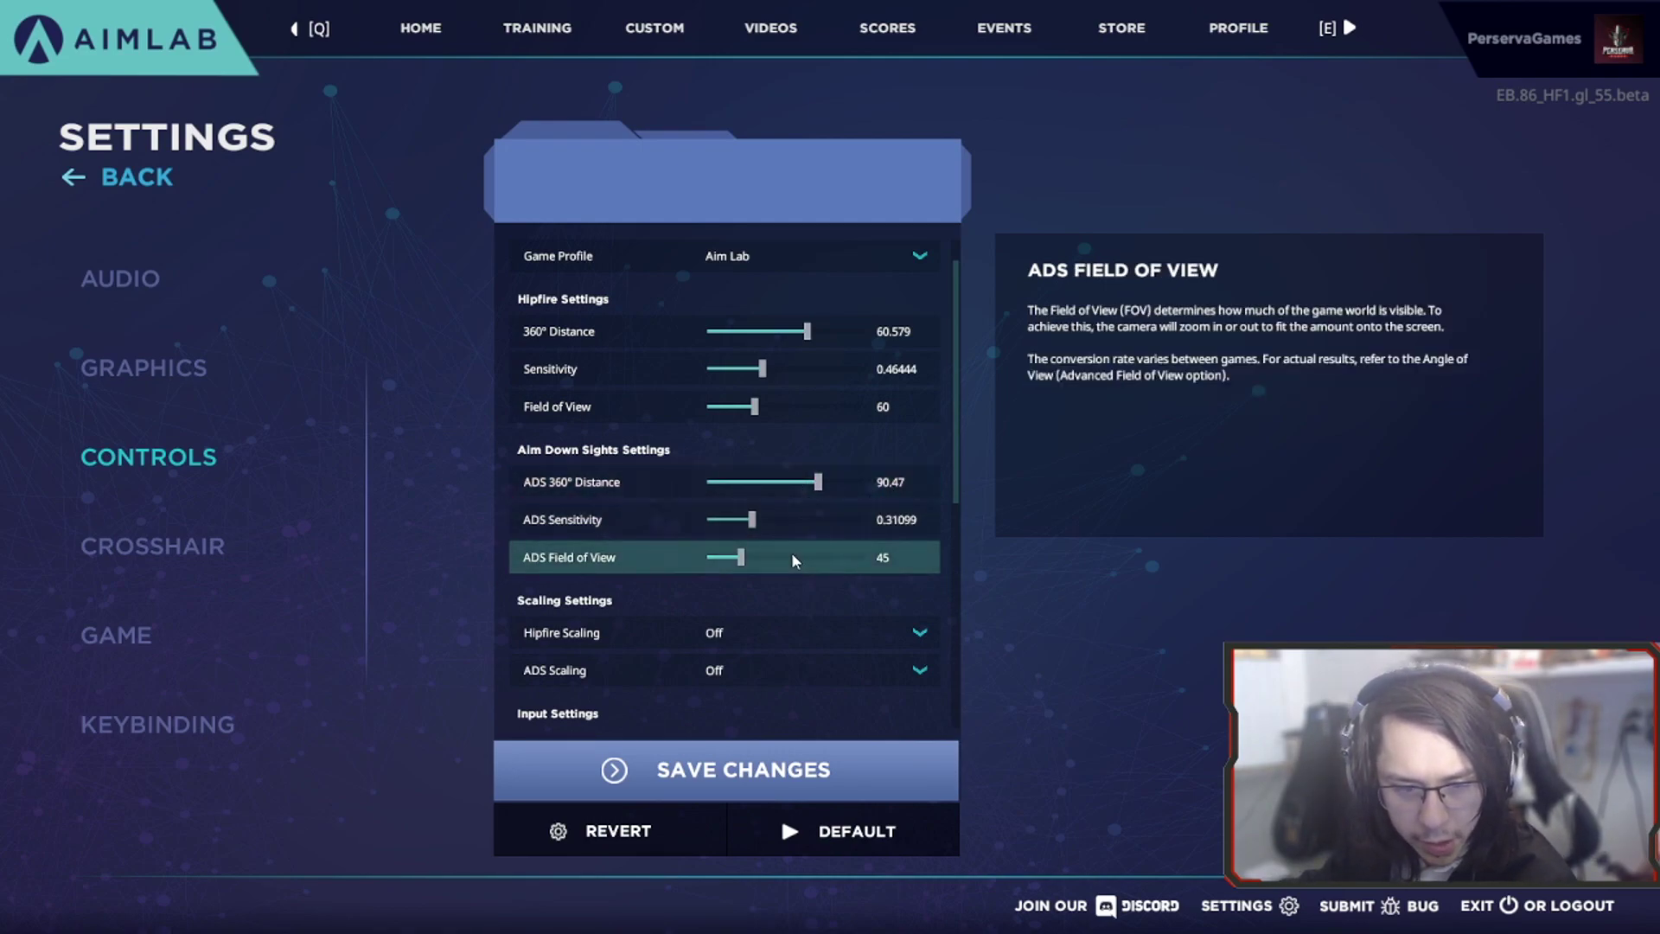
# Step: Switch back to the sensitivity converter to check the Aim Lab sensitivity, and return to the Aim Lab control settings
pyautogui.hotkey('alt', 'Tab')
pyautogui.hotkey('alt', 'Tab')
pyautogui.press('Tab')
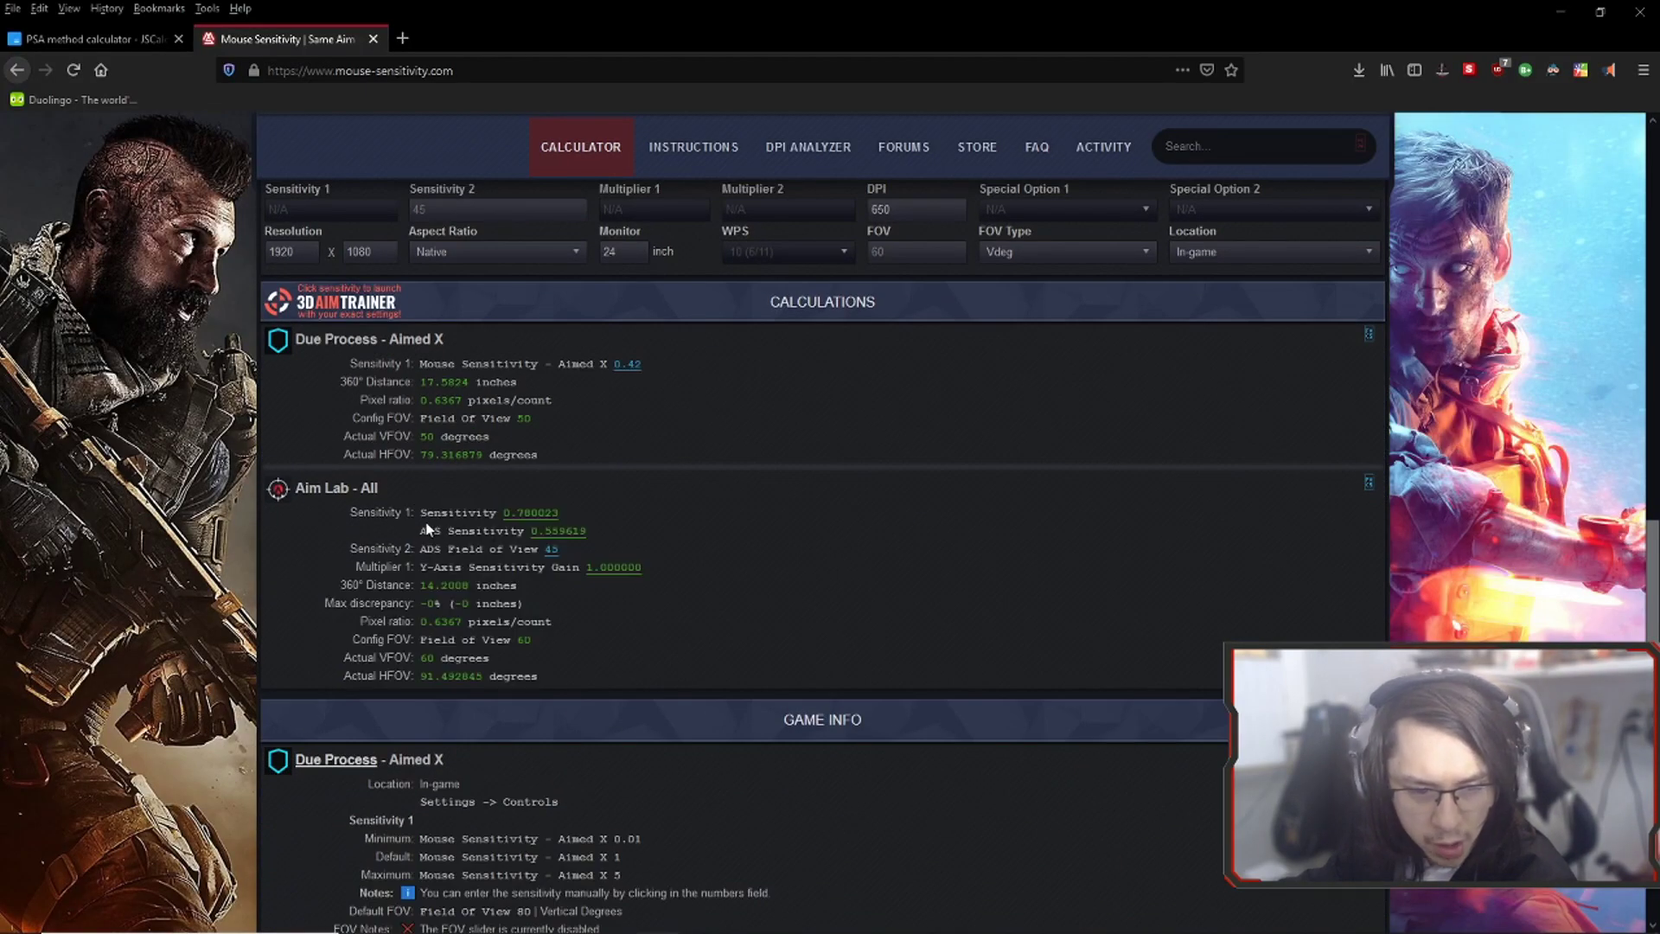
pyautogui.moveTo(424, 512); pyautogui.dragTo(551, 510)
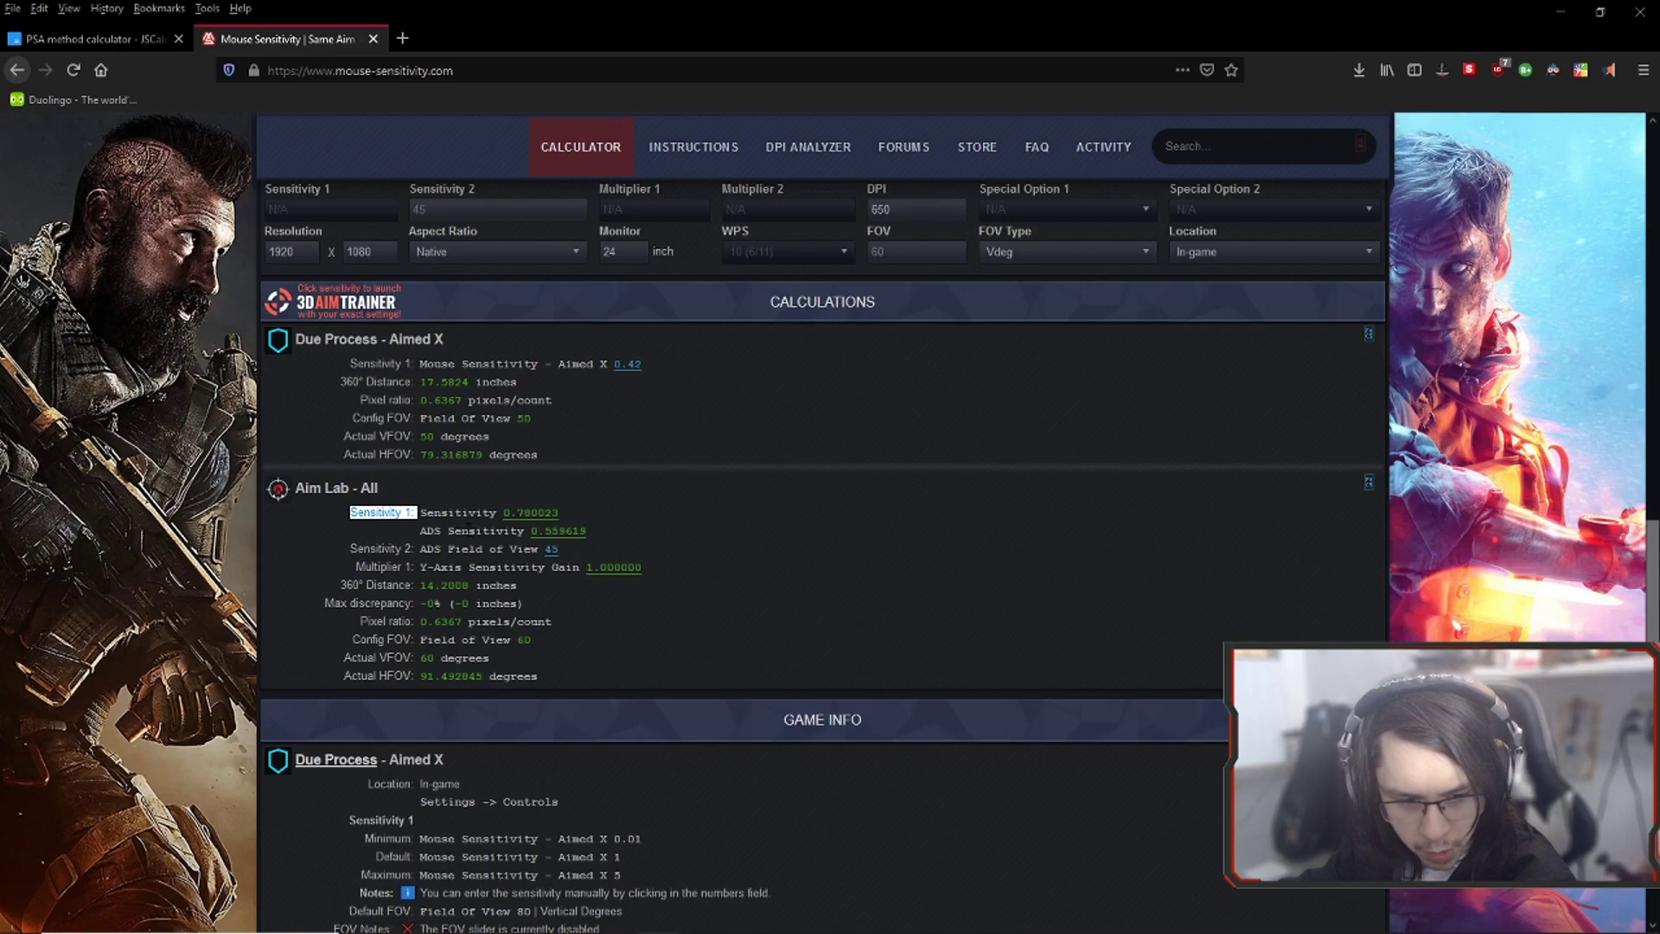
pyautogui.hotkey('alt', 'Tab')
pyautogui.scroll(1, 702, 546)
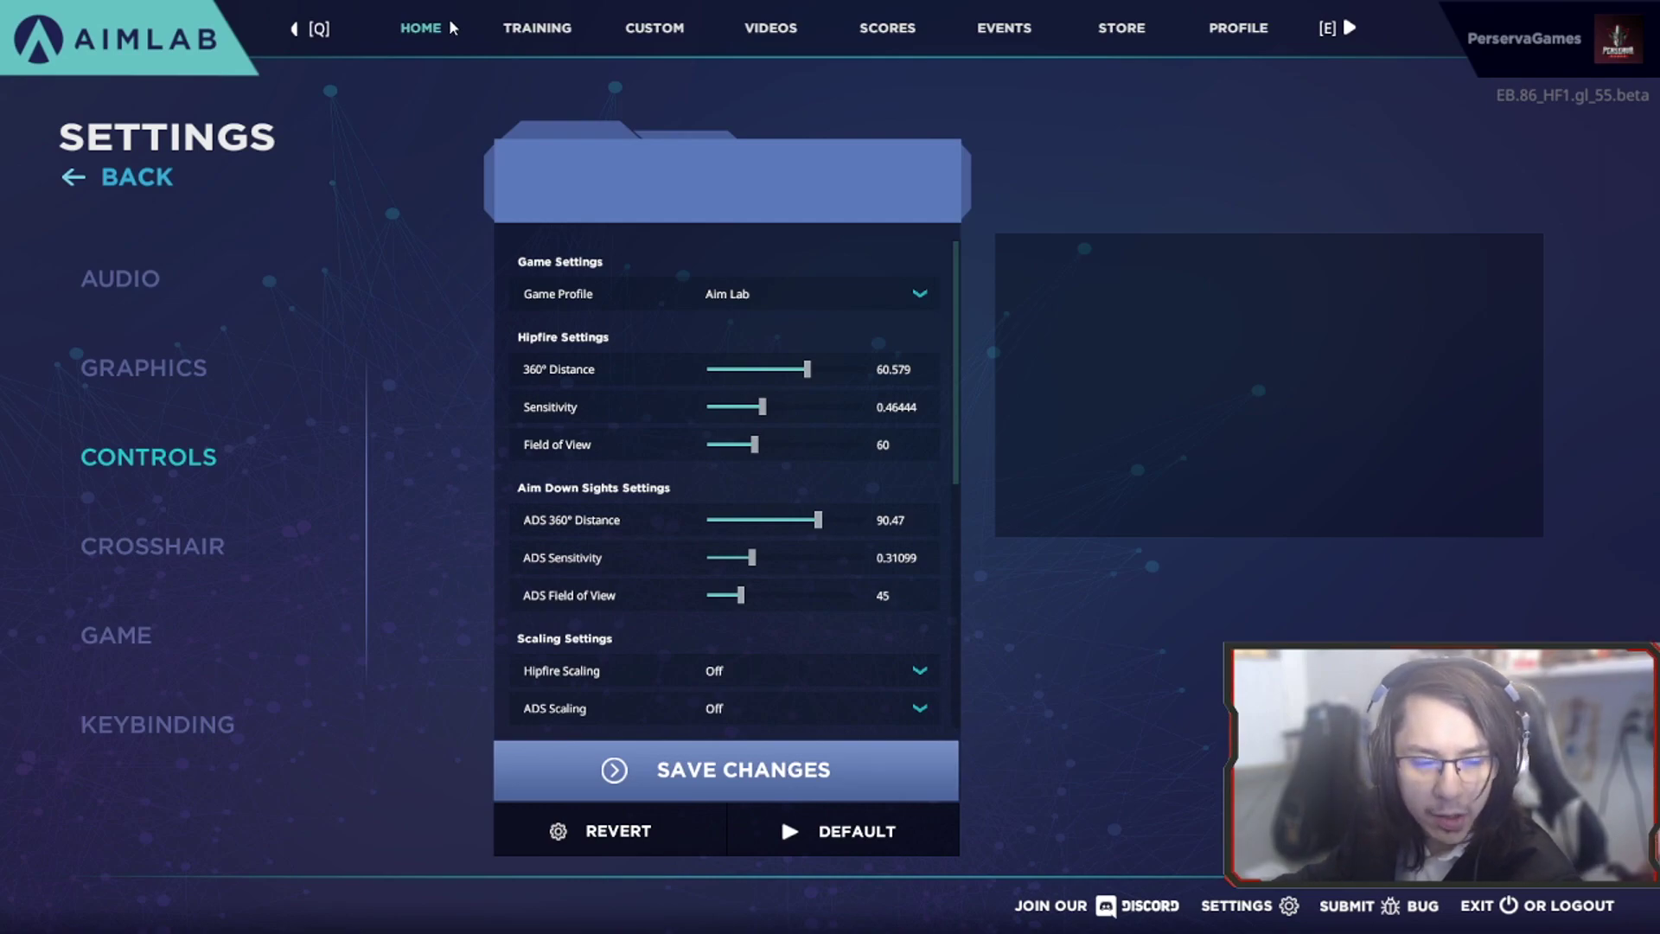
# Step: Open Aim Lab's preset flicking tasks and preview Microshot, Multishot, Motionshot, Gridshot and Multilinetrace
pyautogui.click(541, 28)
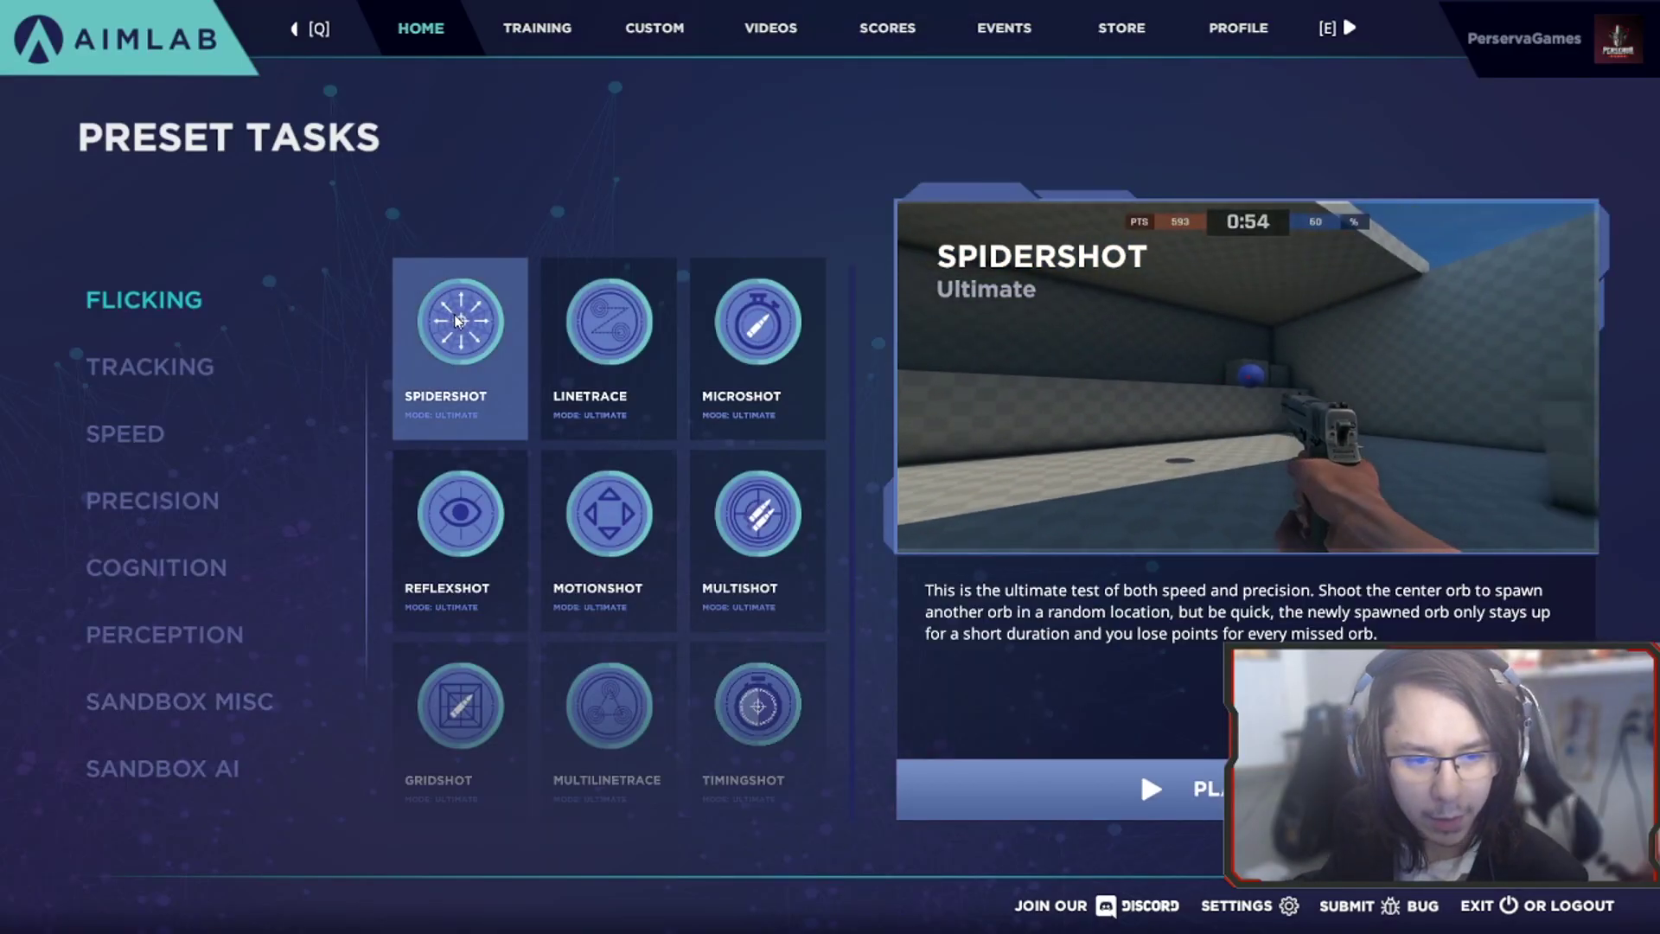
pyautogui.click(800, 333)
pyautogui.click(731, 537)
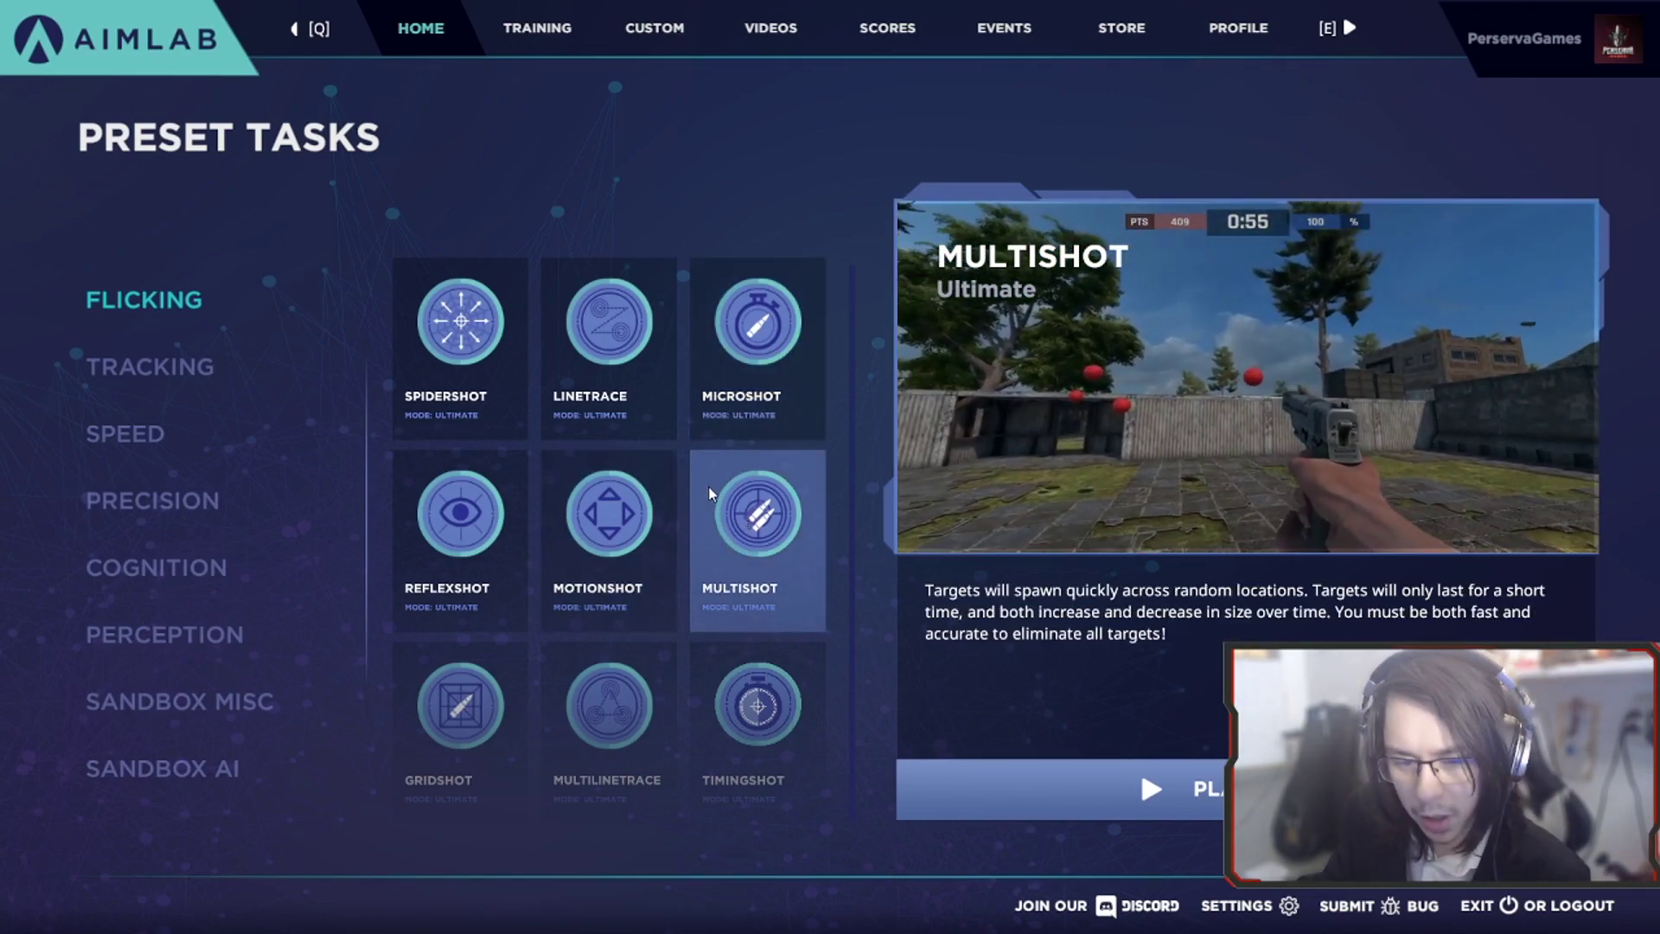
pyautogui.click(651, 506)
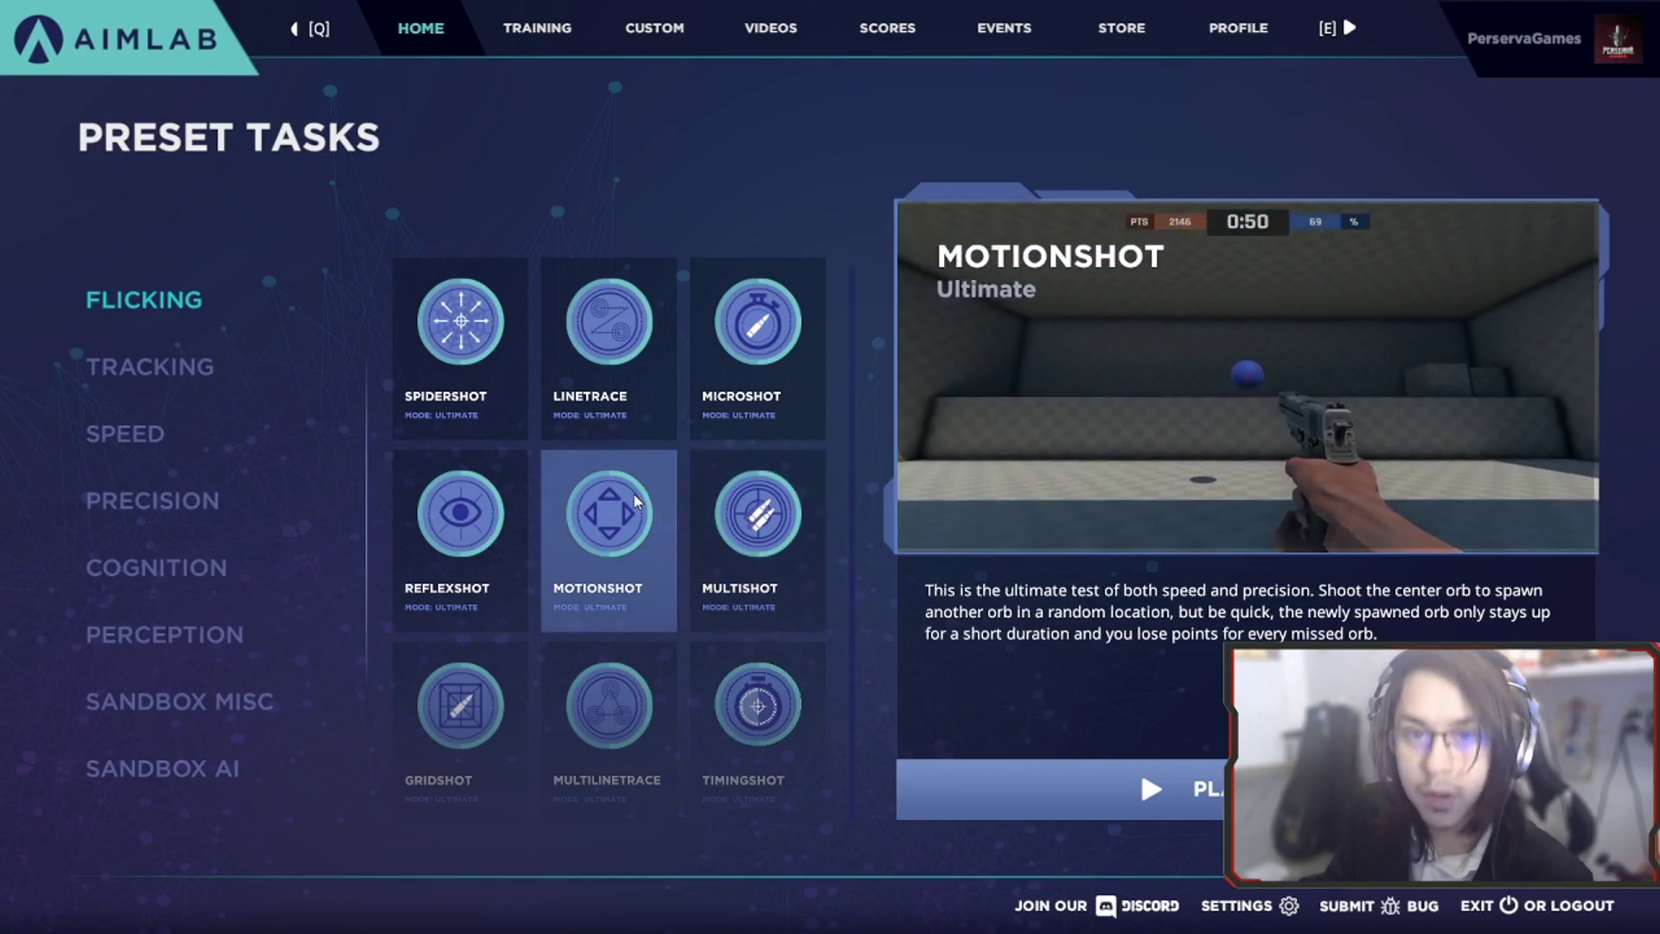
pyautogui.scroll(-1, 504, 617)
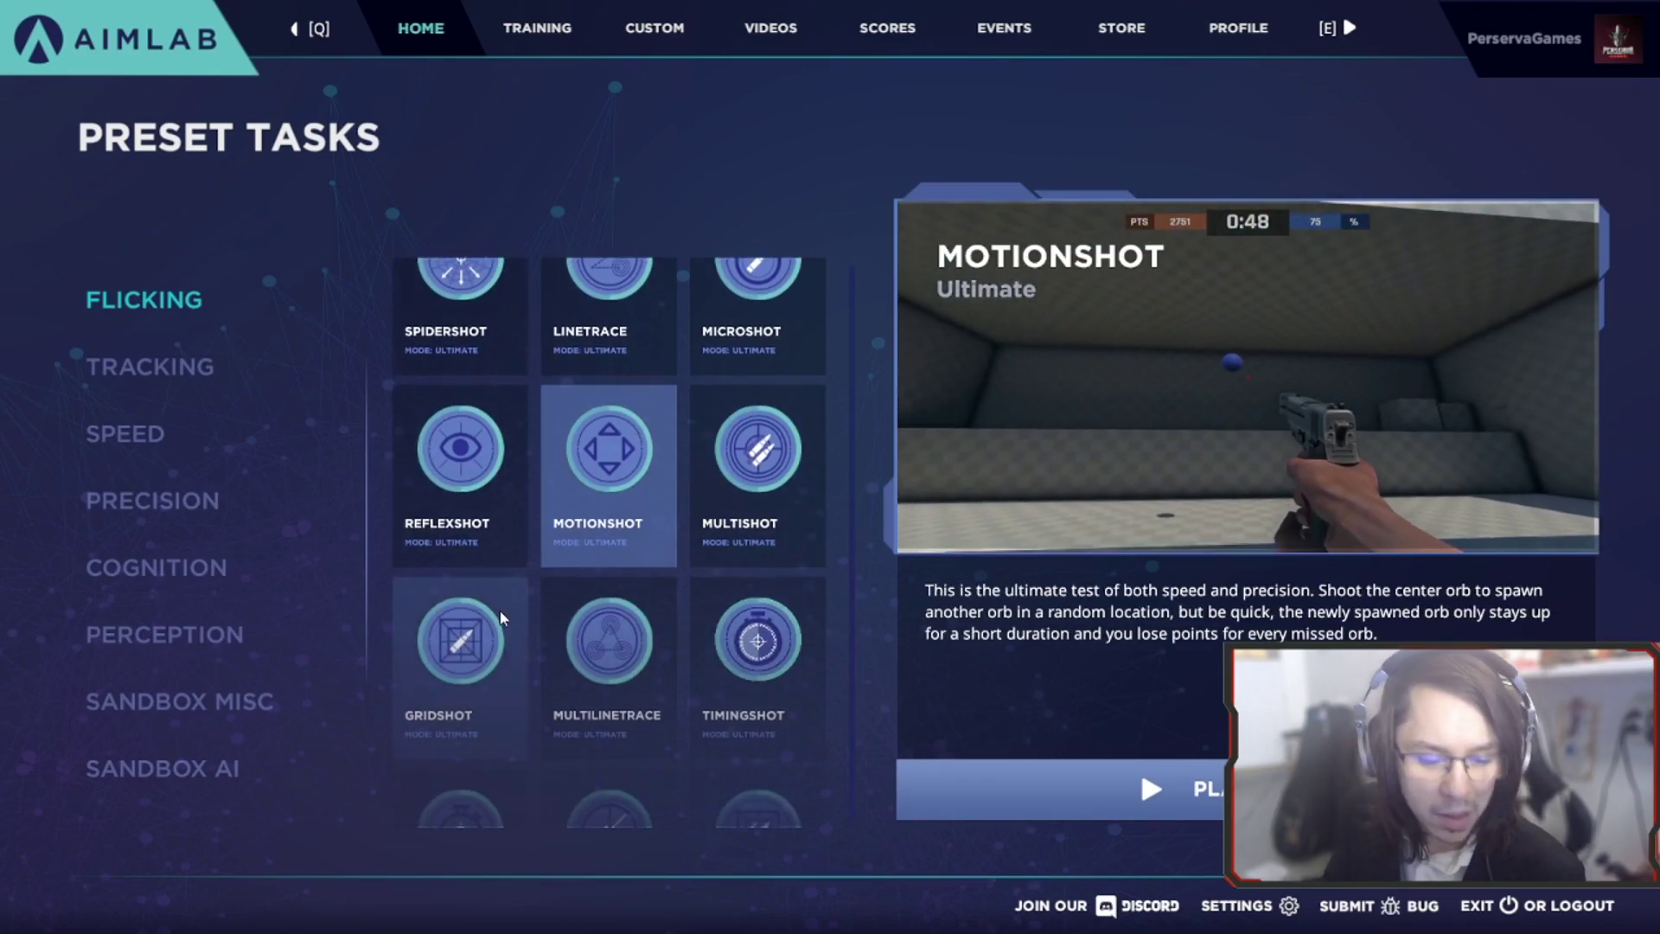
pyautogui.click(503, 618)
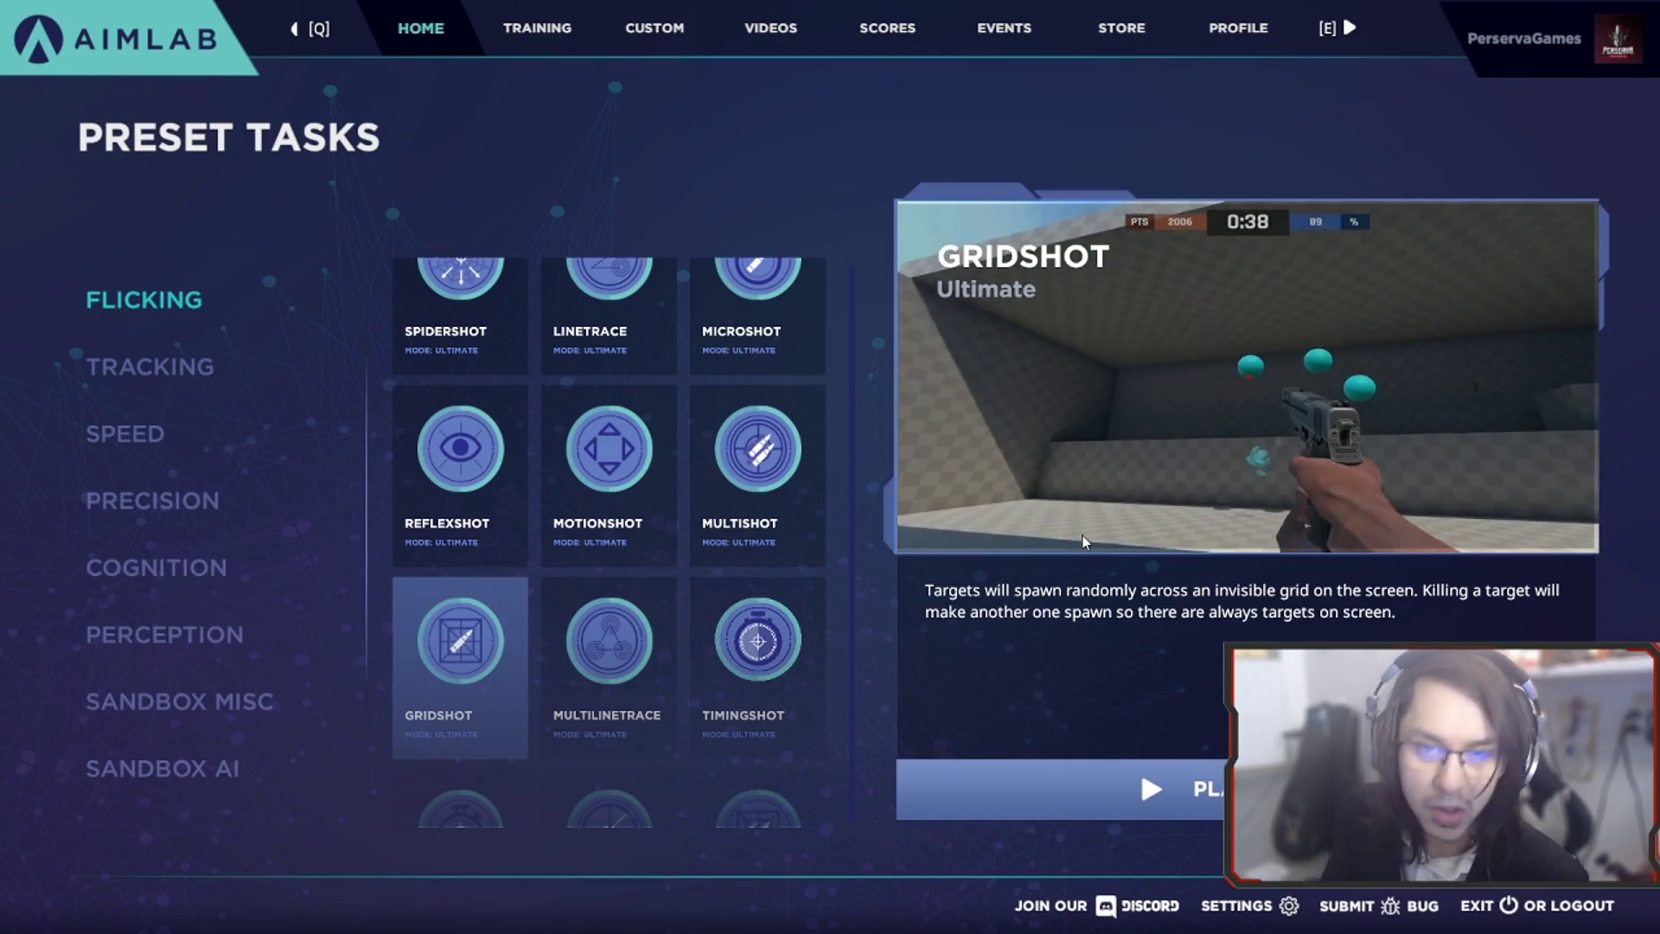
pyautogui.click(602, 622)
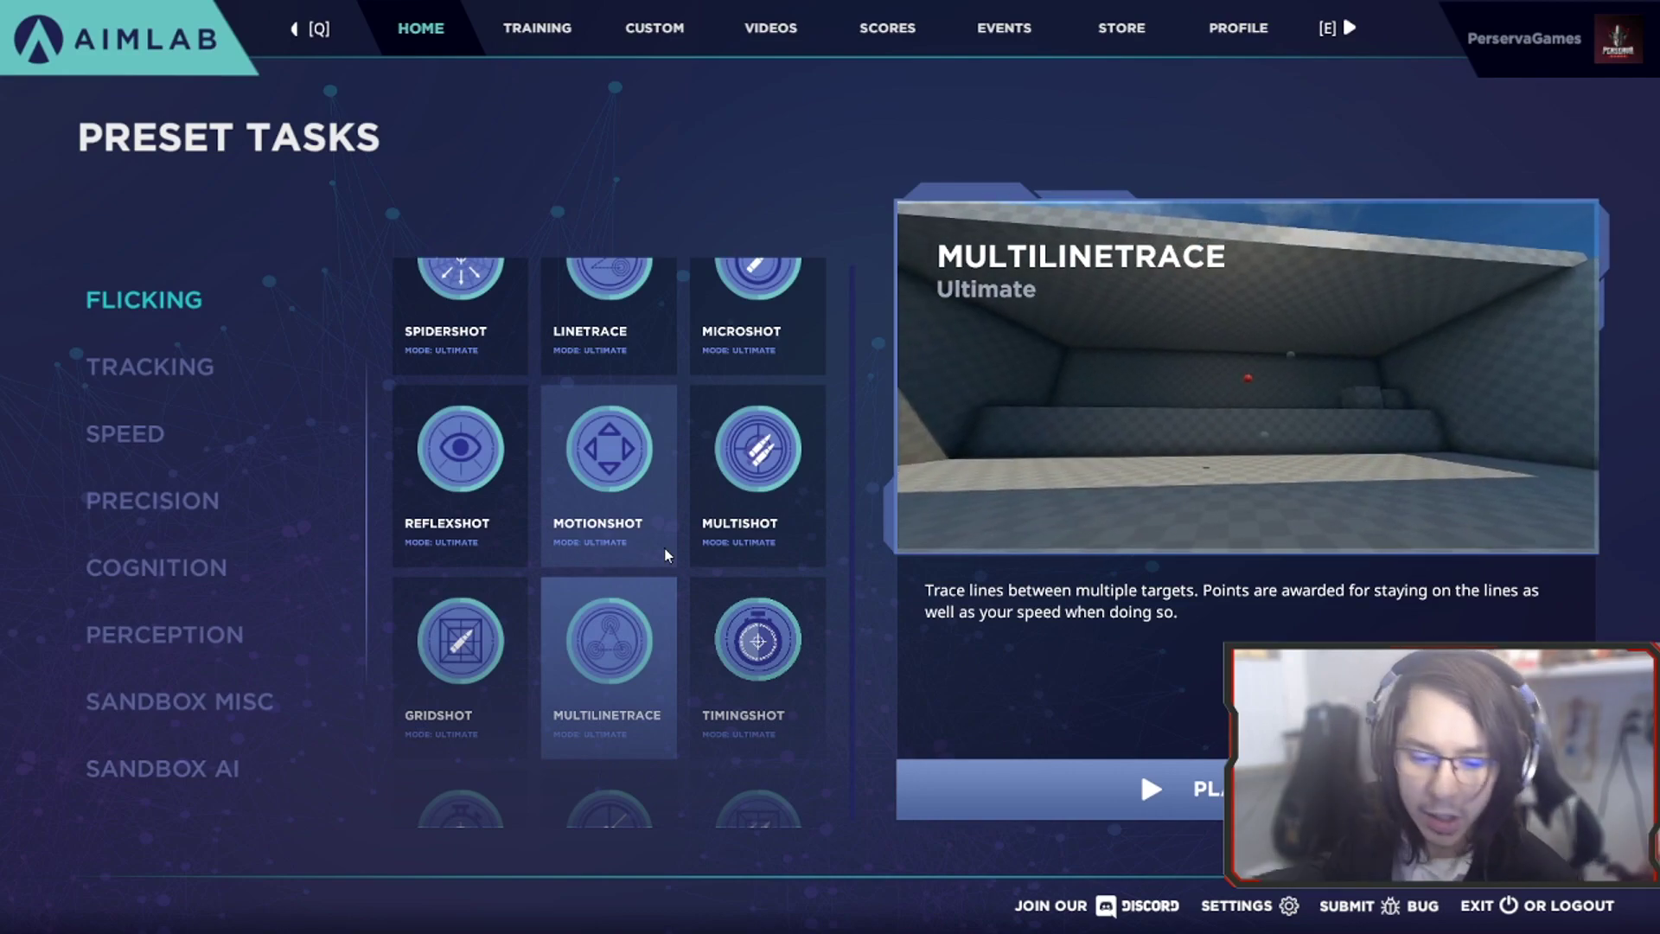
# Step: Browse further through the flicking tasks, previewing Multishot and Motionshot again and also Microflex
pyautogui.scroll(1, 524, 367)
pyautogui.scroll(-2, 638, 412)
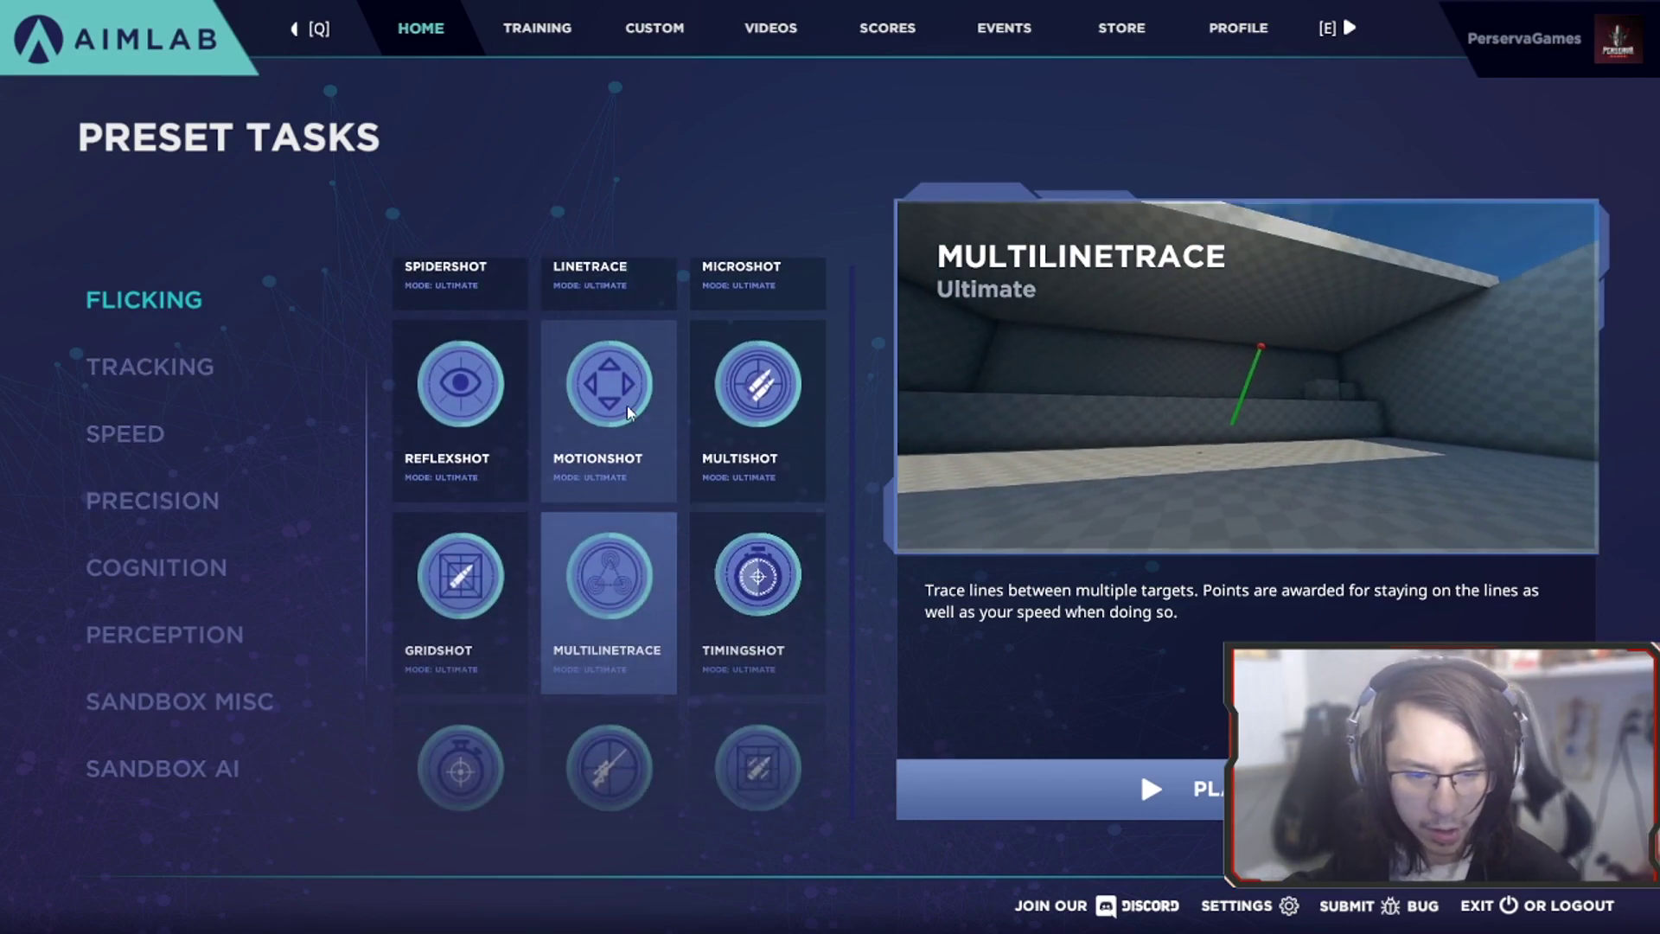
pyautogui.click(757, 397)
pyautogui.click(618, 402)
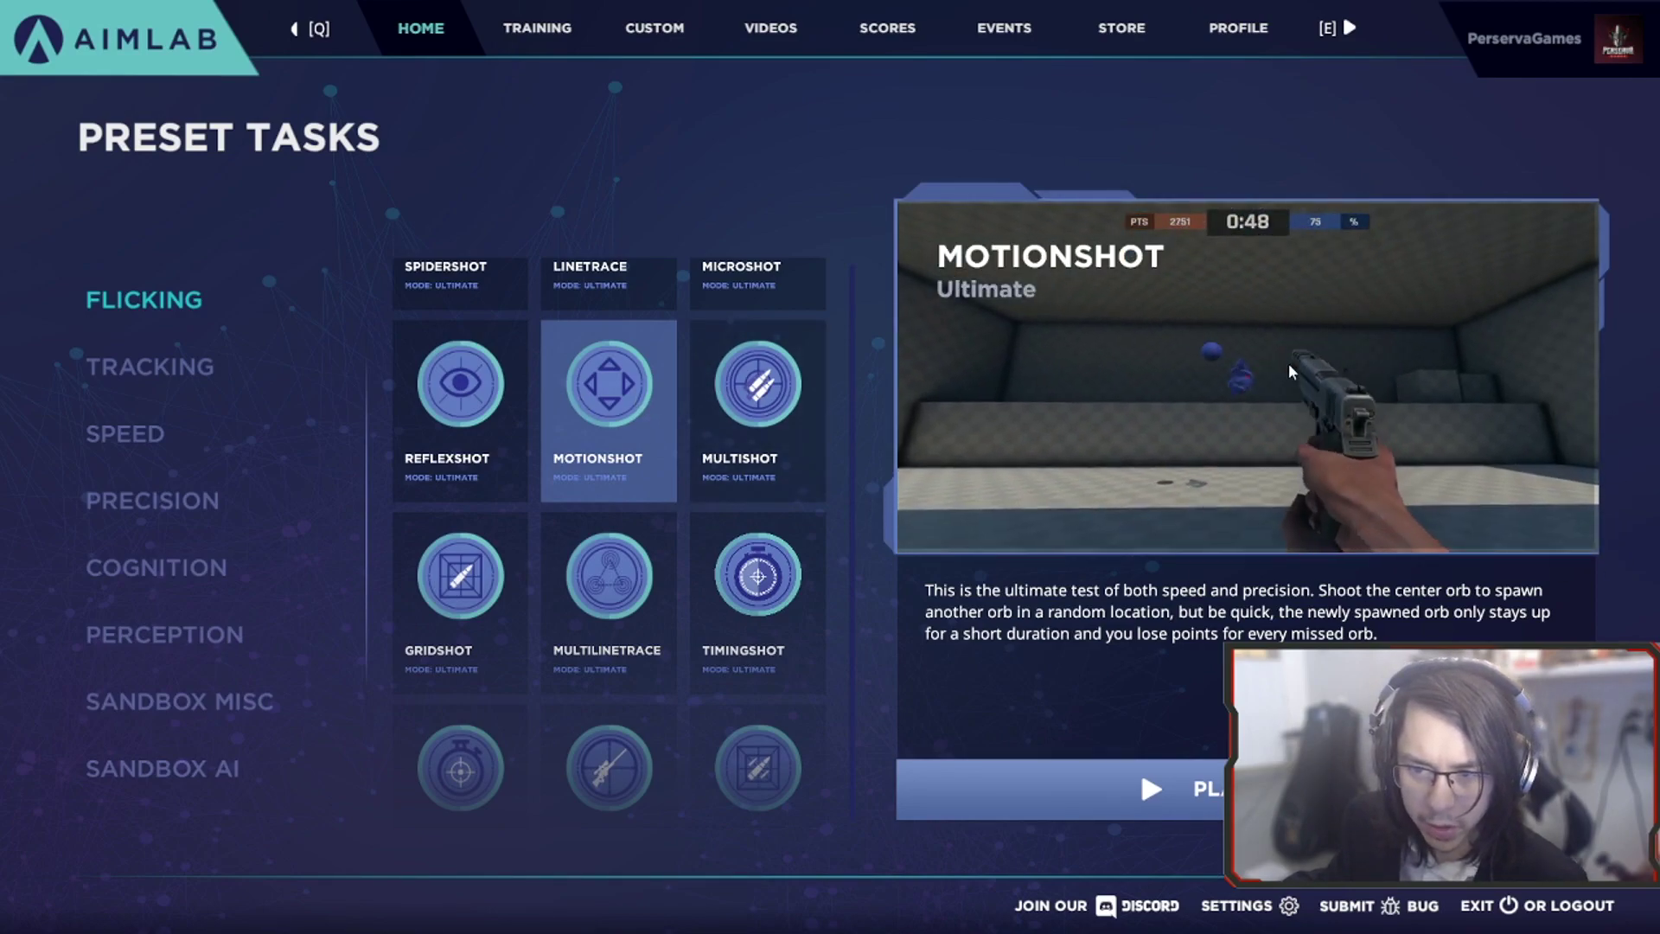
pyautogui.scroll(-1, 448, 749)
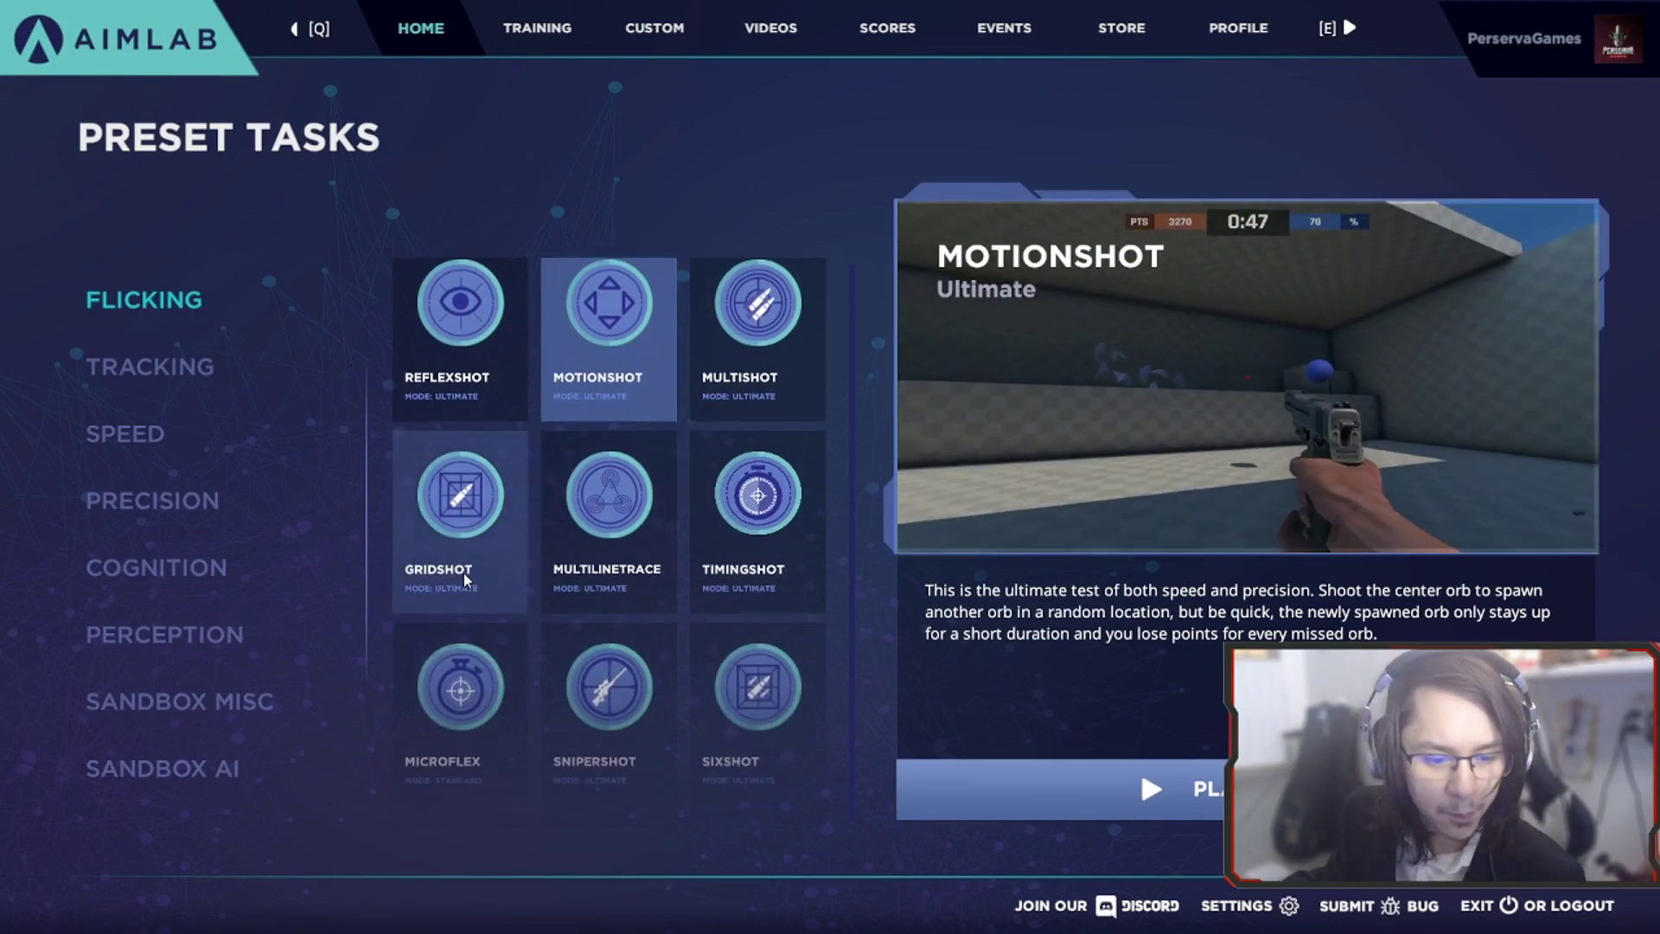
pyautogui.click(448, 749)
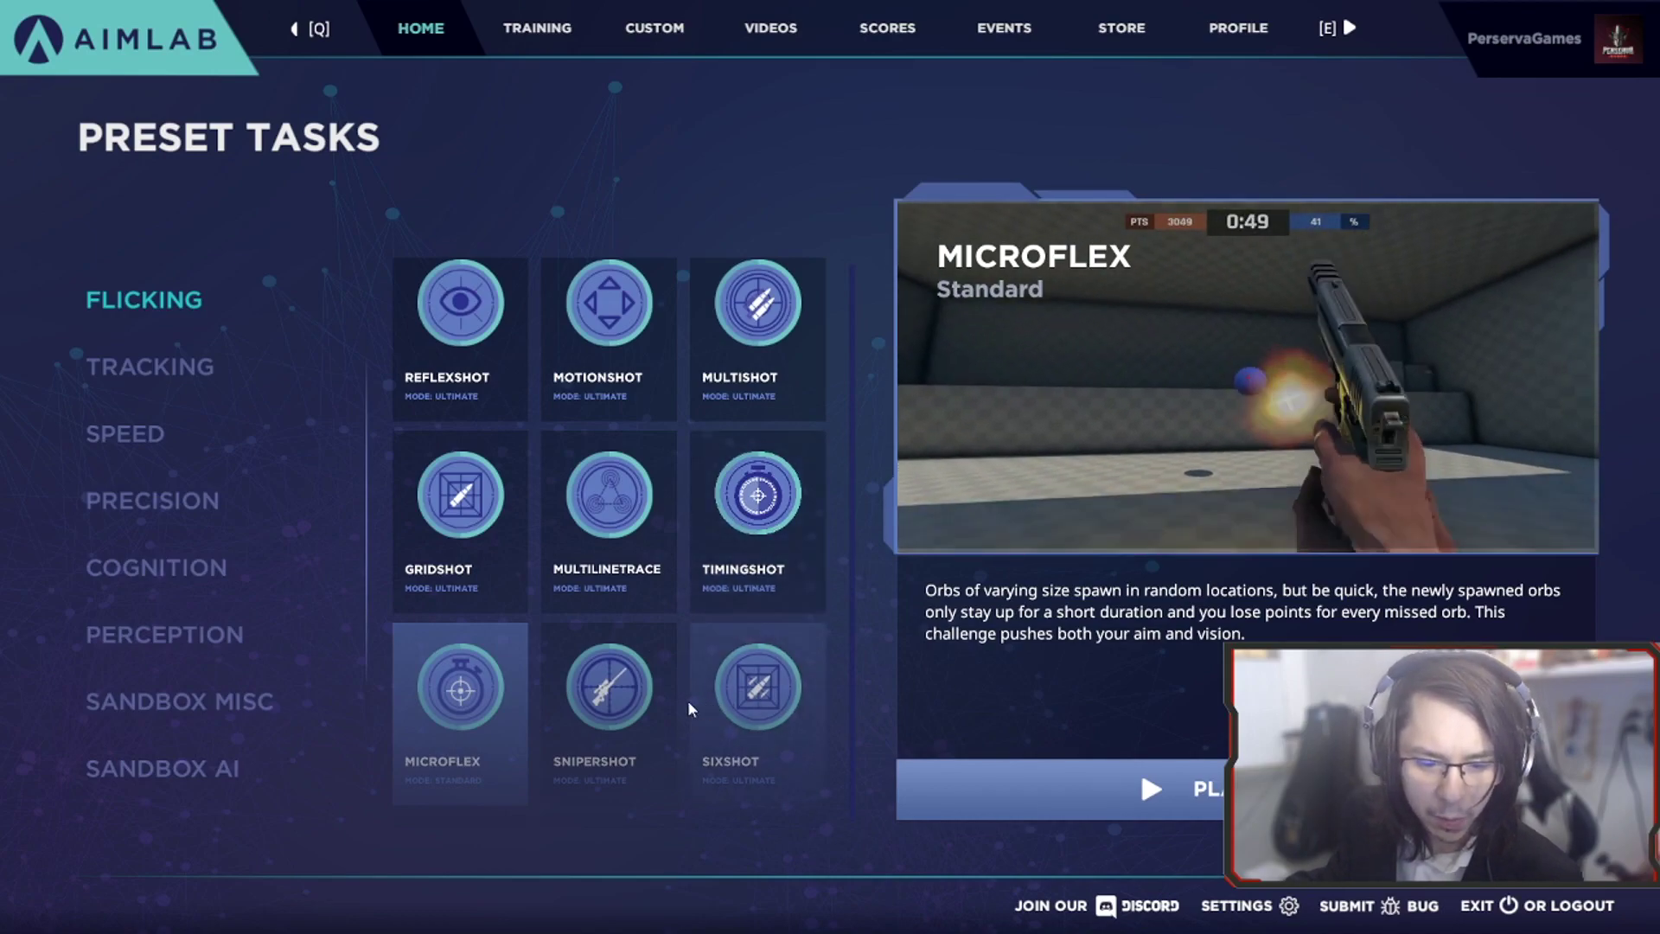
# Step: Preview the Snipershot flicking task, and switch to Due Process with its control settings open
pyautogui.click(641, 692)
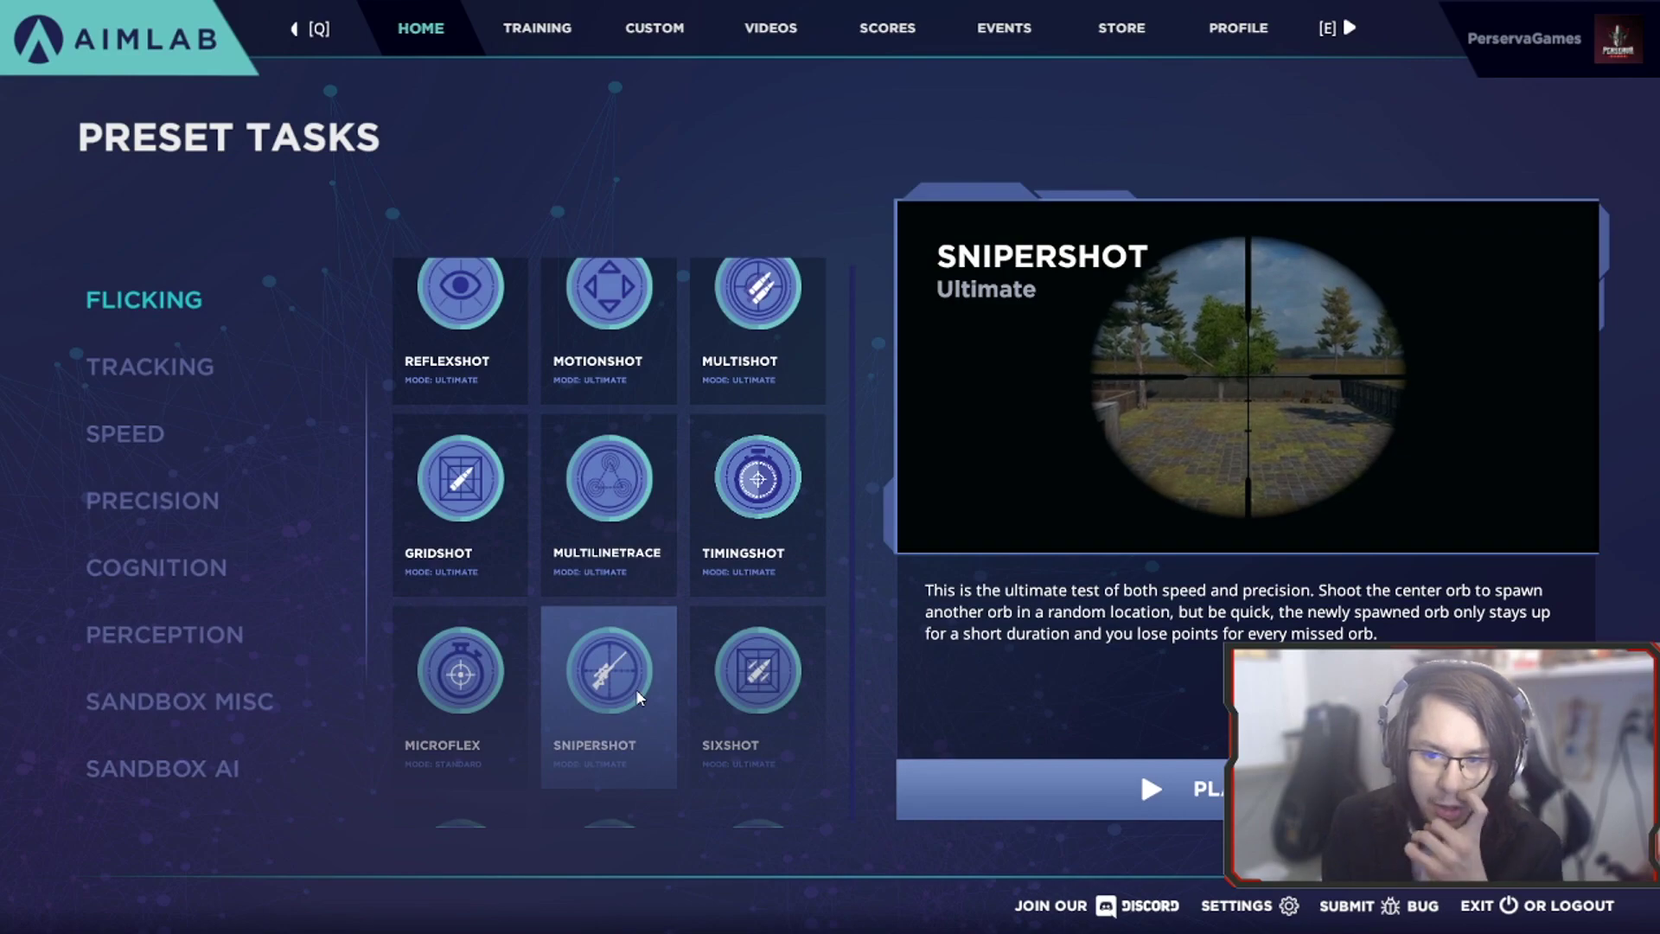
pyautogui.hotkey('alt', 'Tab')
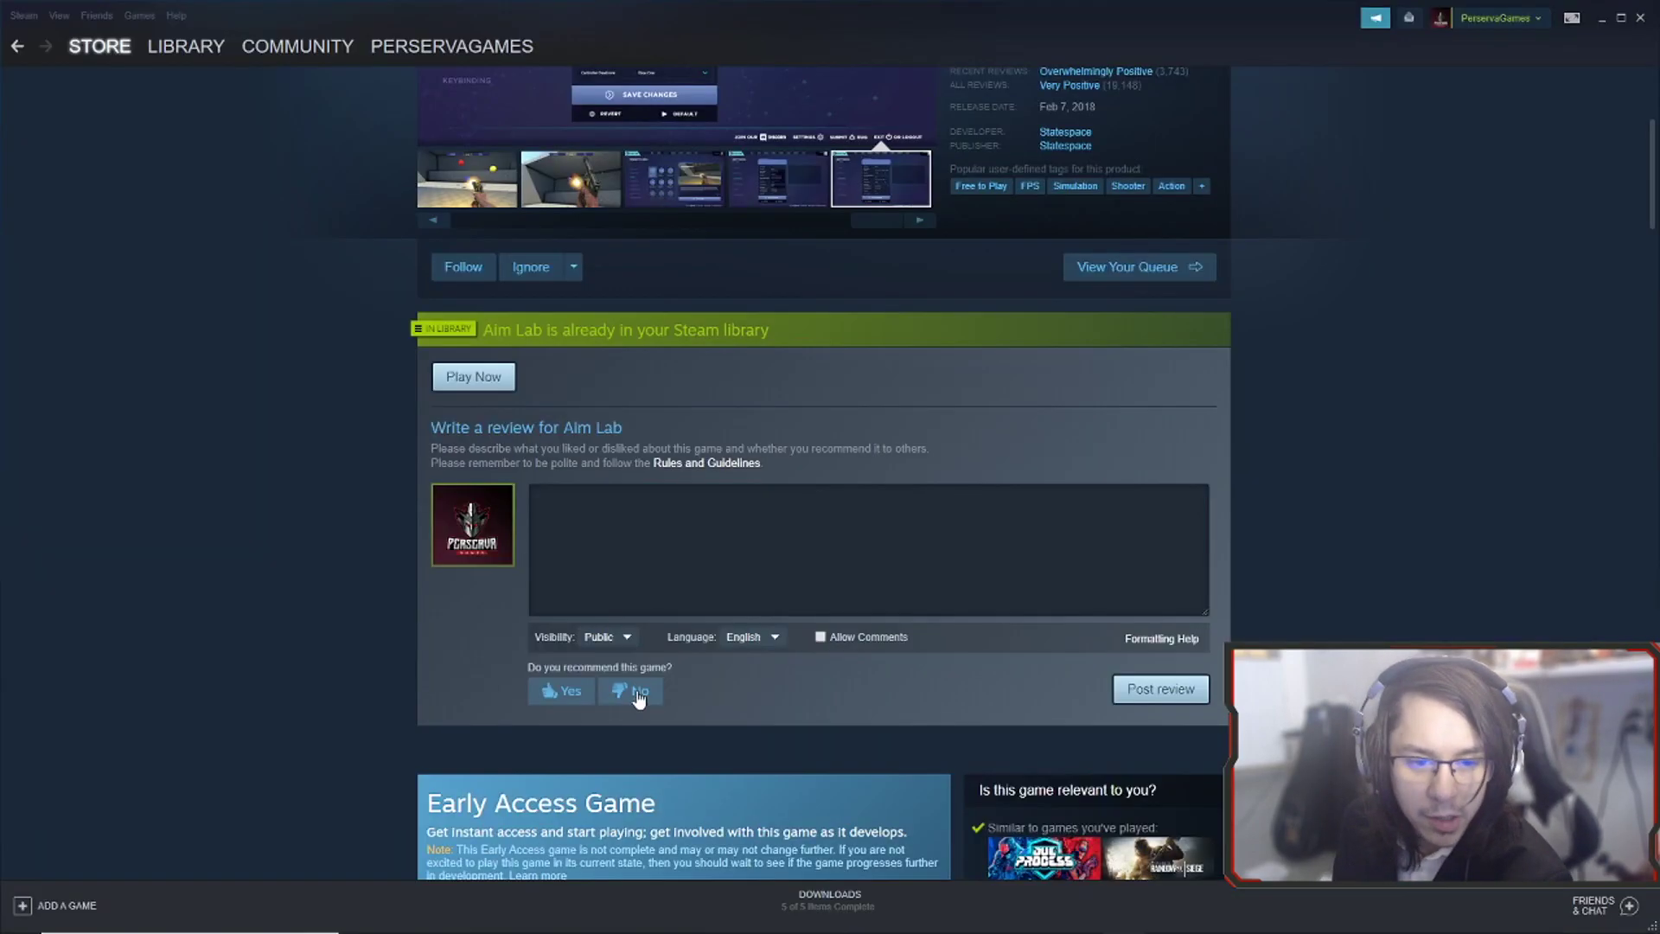
pyautogui.hotkey('alt', 'Tab')
pyautogui.hotkey('alt', 'Tab')
pyautogui.hotkey('alt', 'Tab')
pyautogui.press('Escape')
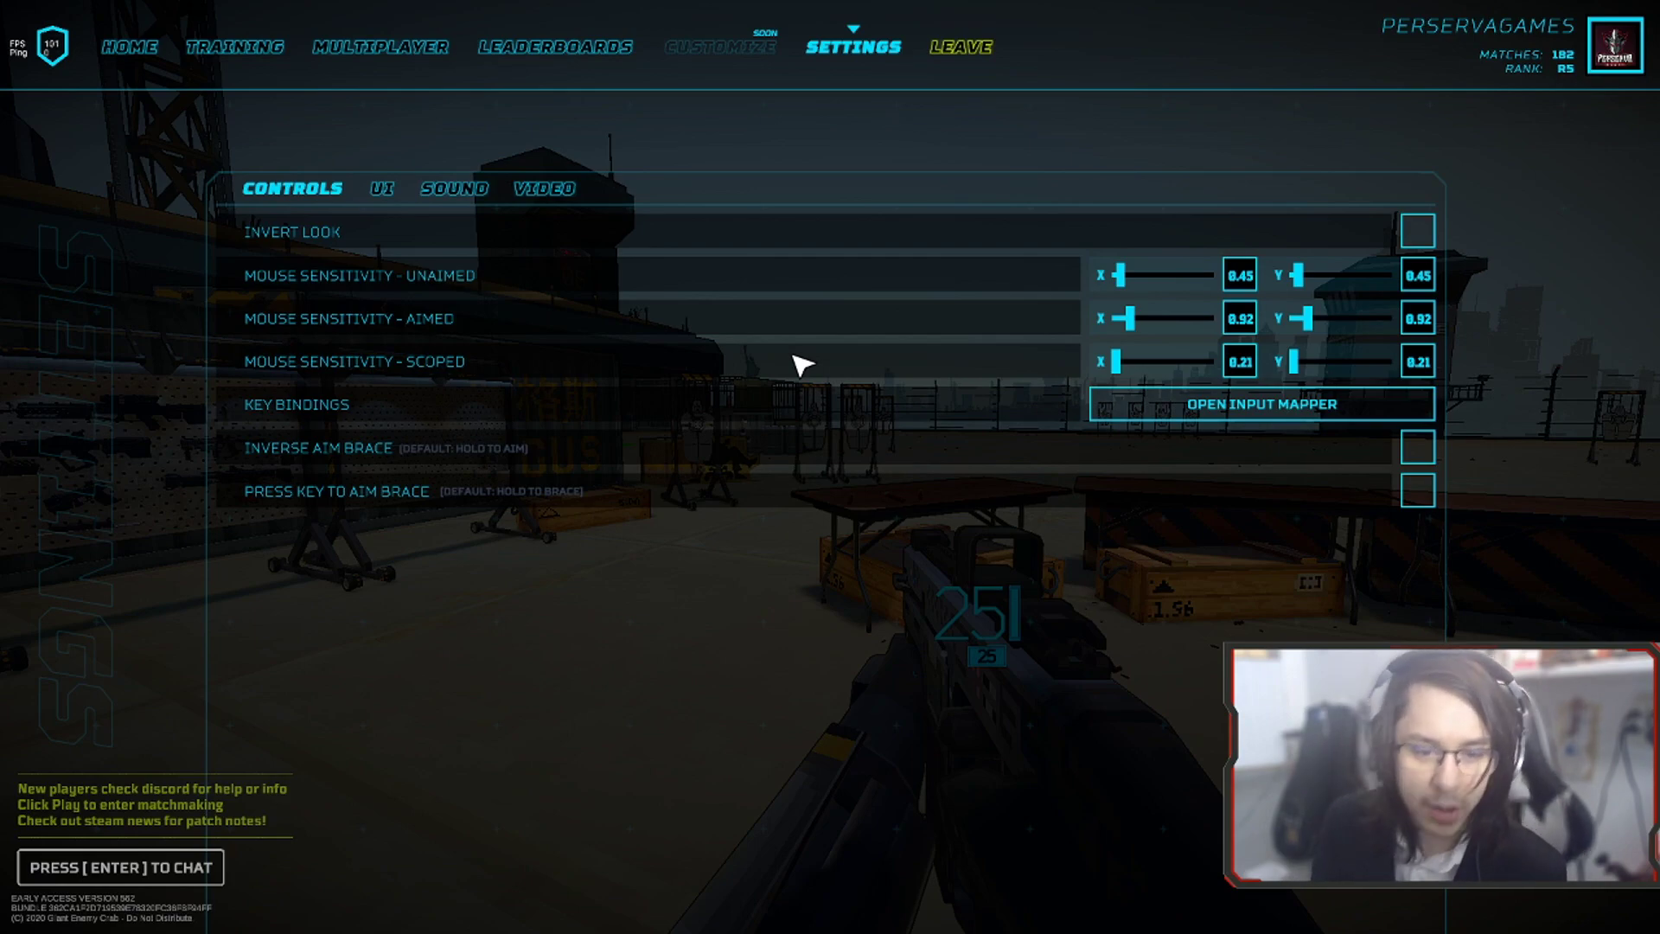
# Step: Return to the training range and test the aimed sensitivity by aiming down sights and shooting at the targets
pyautogui.press('Escape')
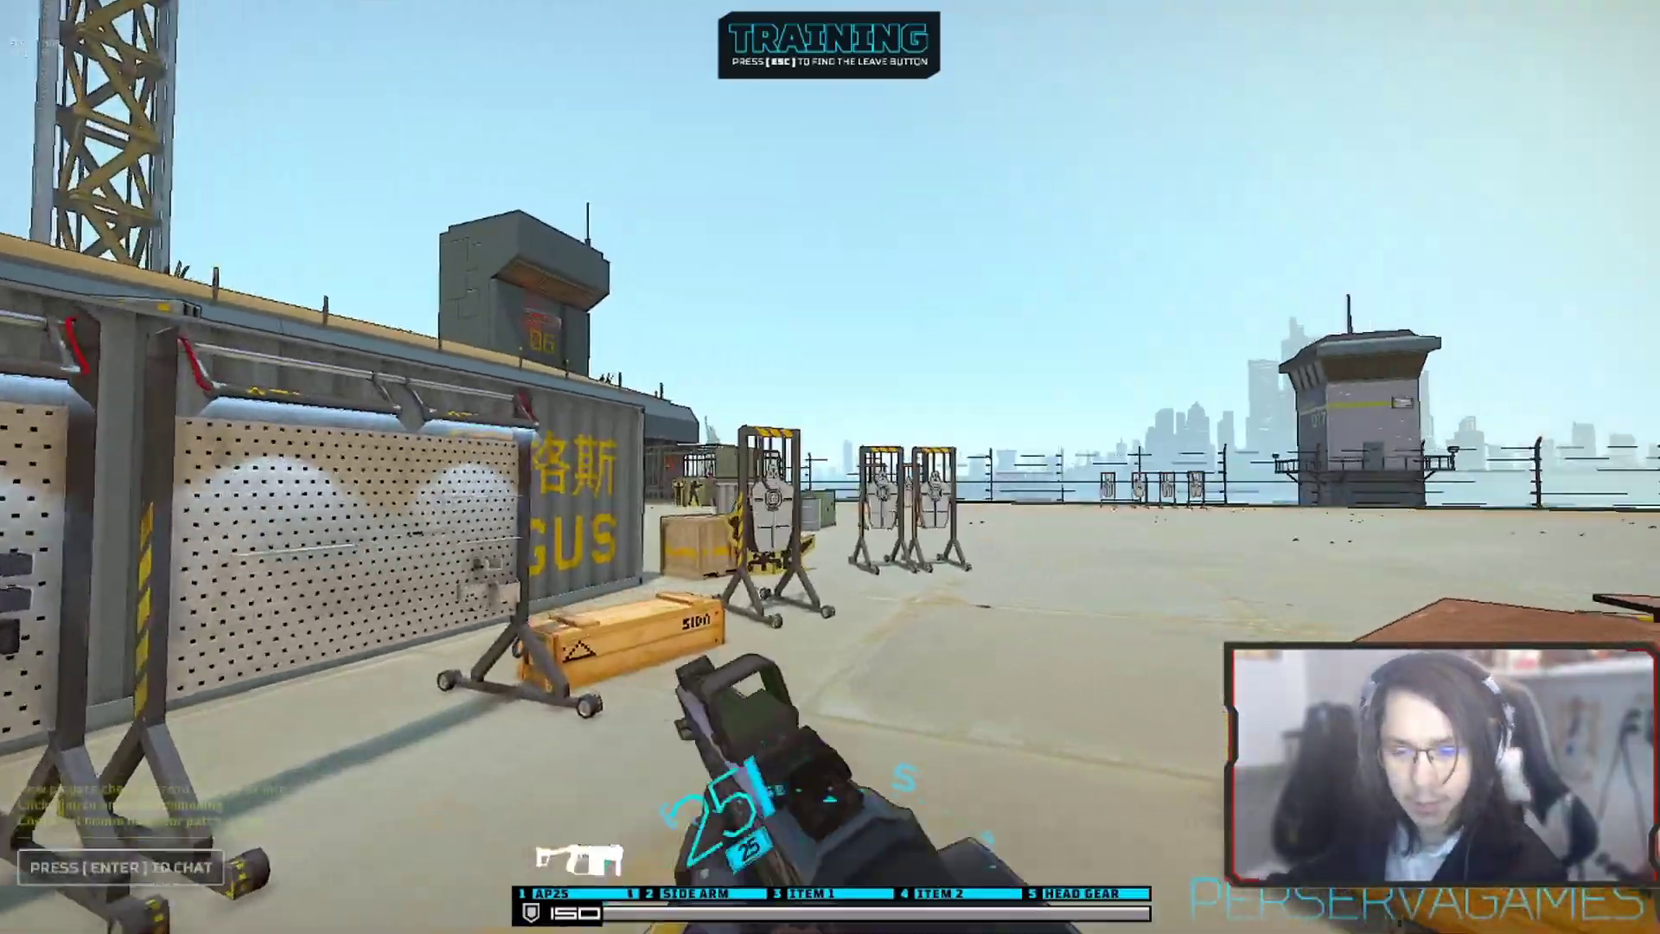
pyautogui.rightClick(830, 467)
pyautogui.press('w')
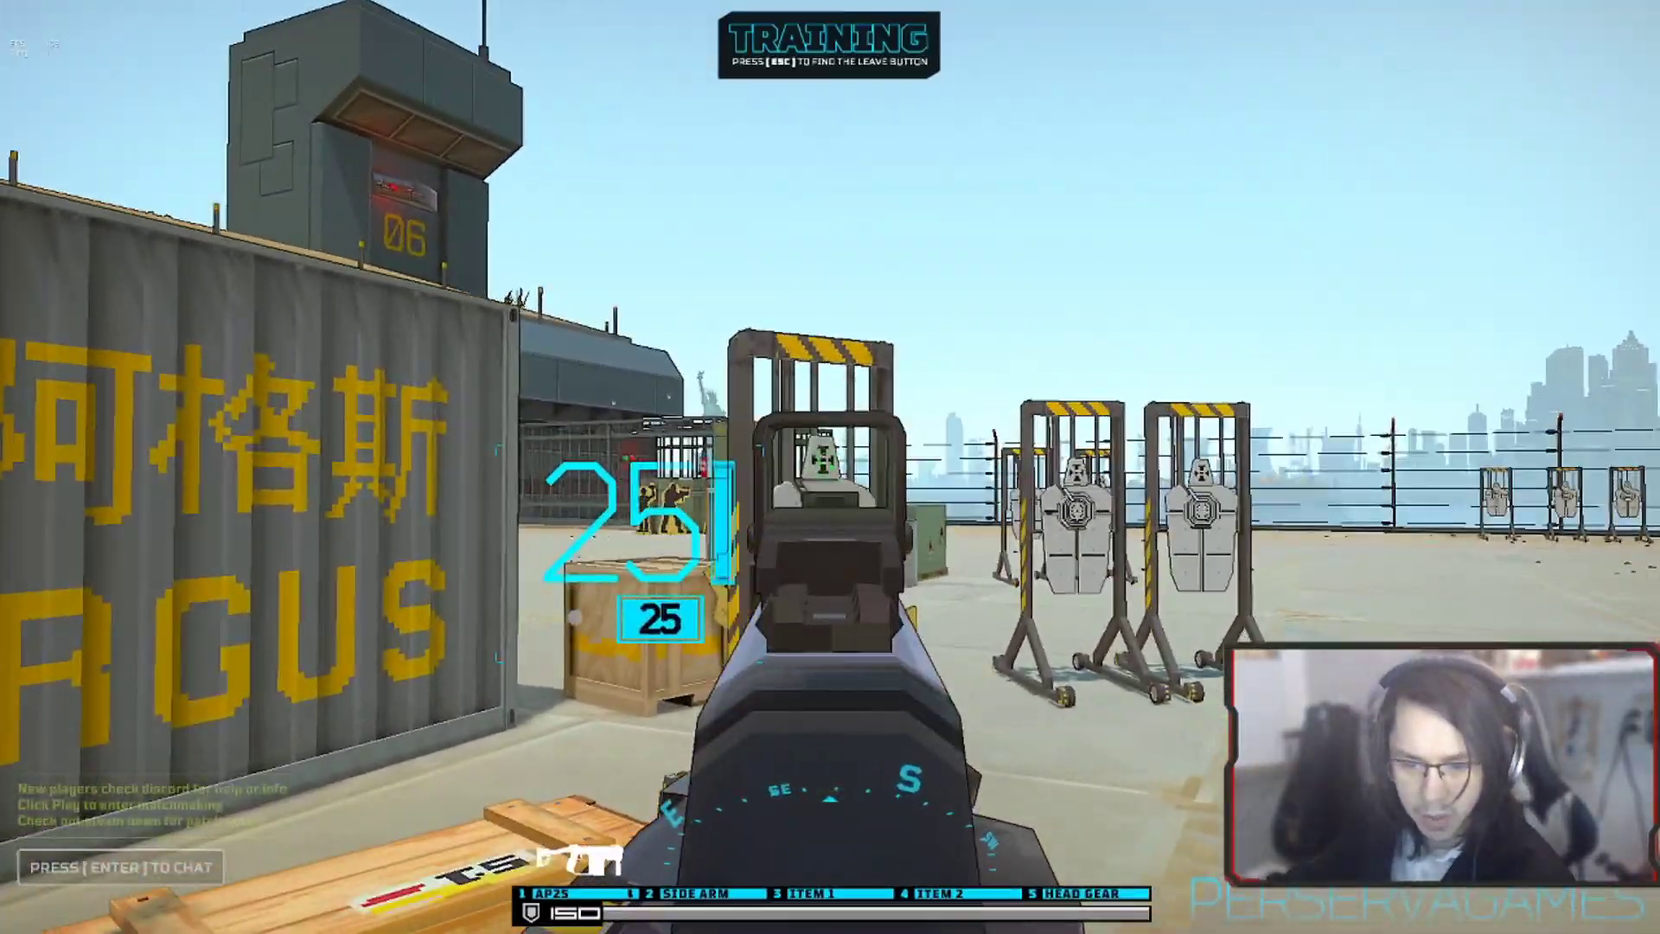
pyautogui.click(830, 467)
pyautogui.click(830, 467)
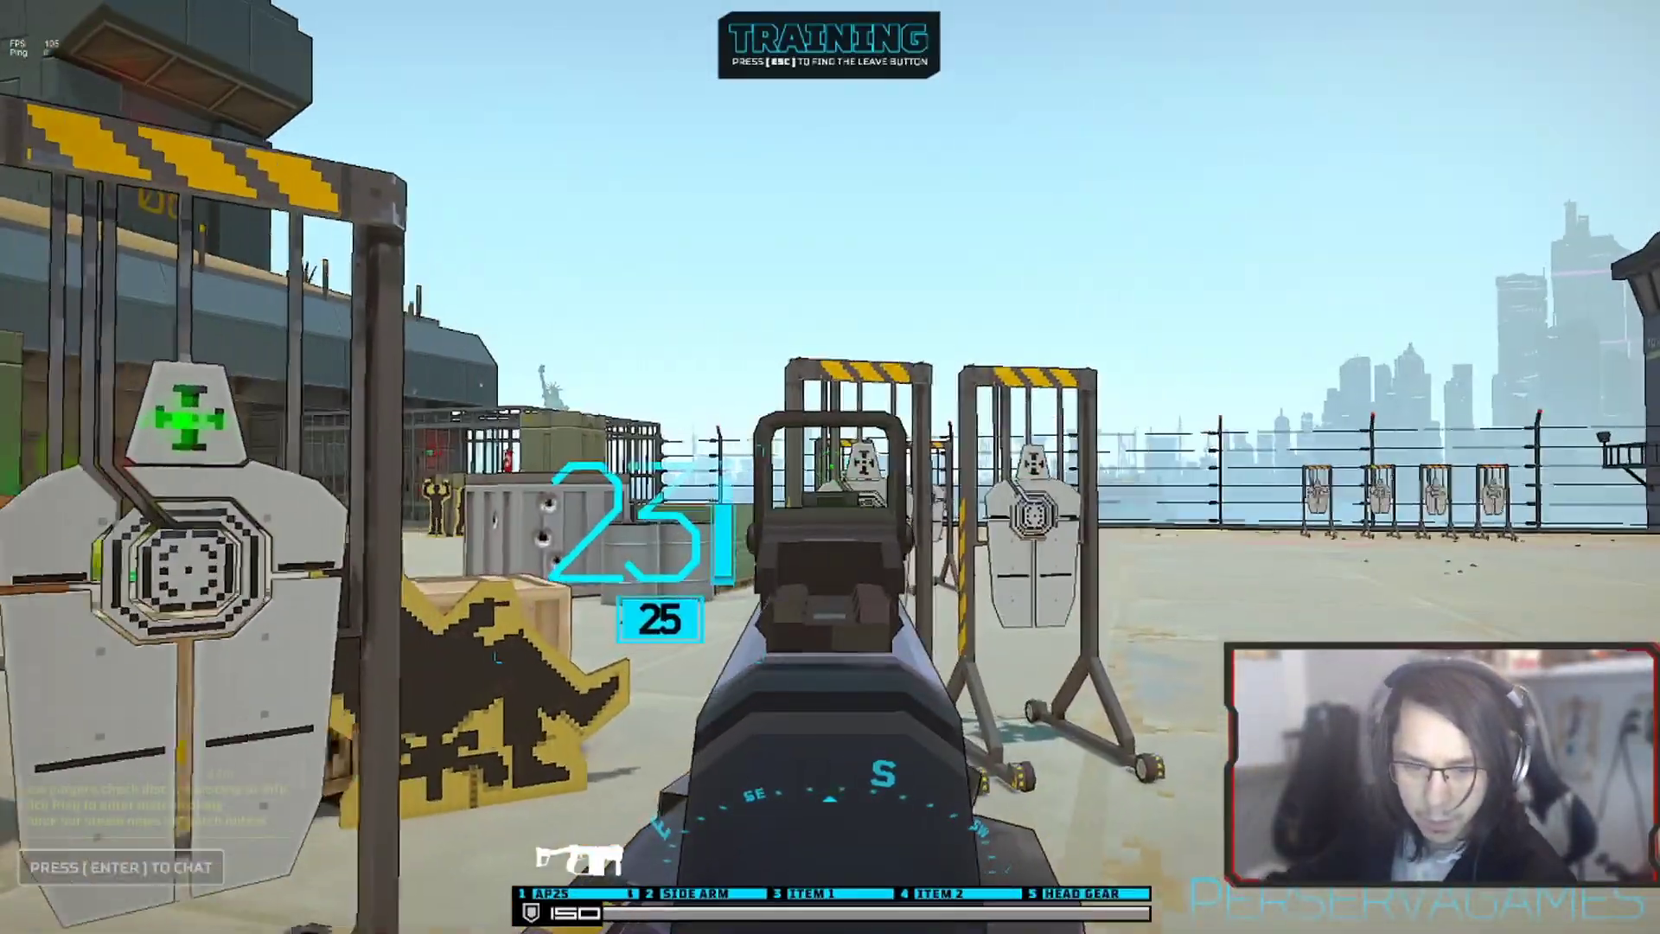
pyautogui.click(830, 467)
# Step: Set the aimed mouse sensitivity to 0.42 for both X and Y, and test-fire at the range targets
pyautogui.press('Escape')
pyautogui.click(1236, 320)
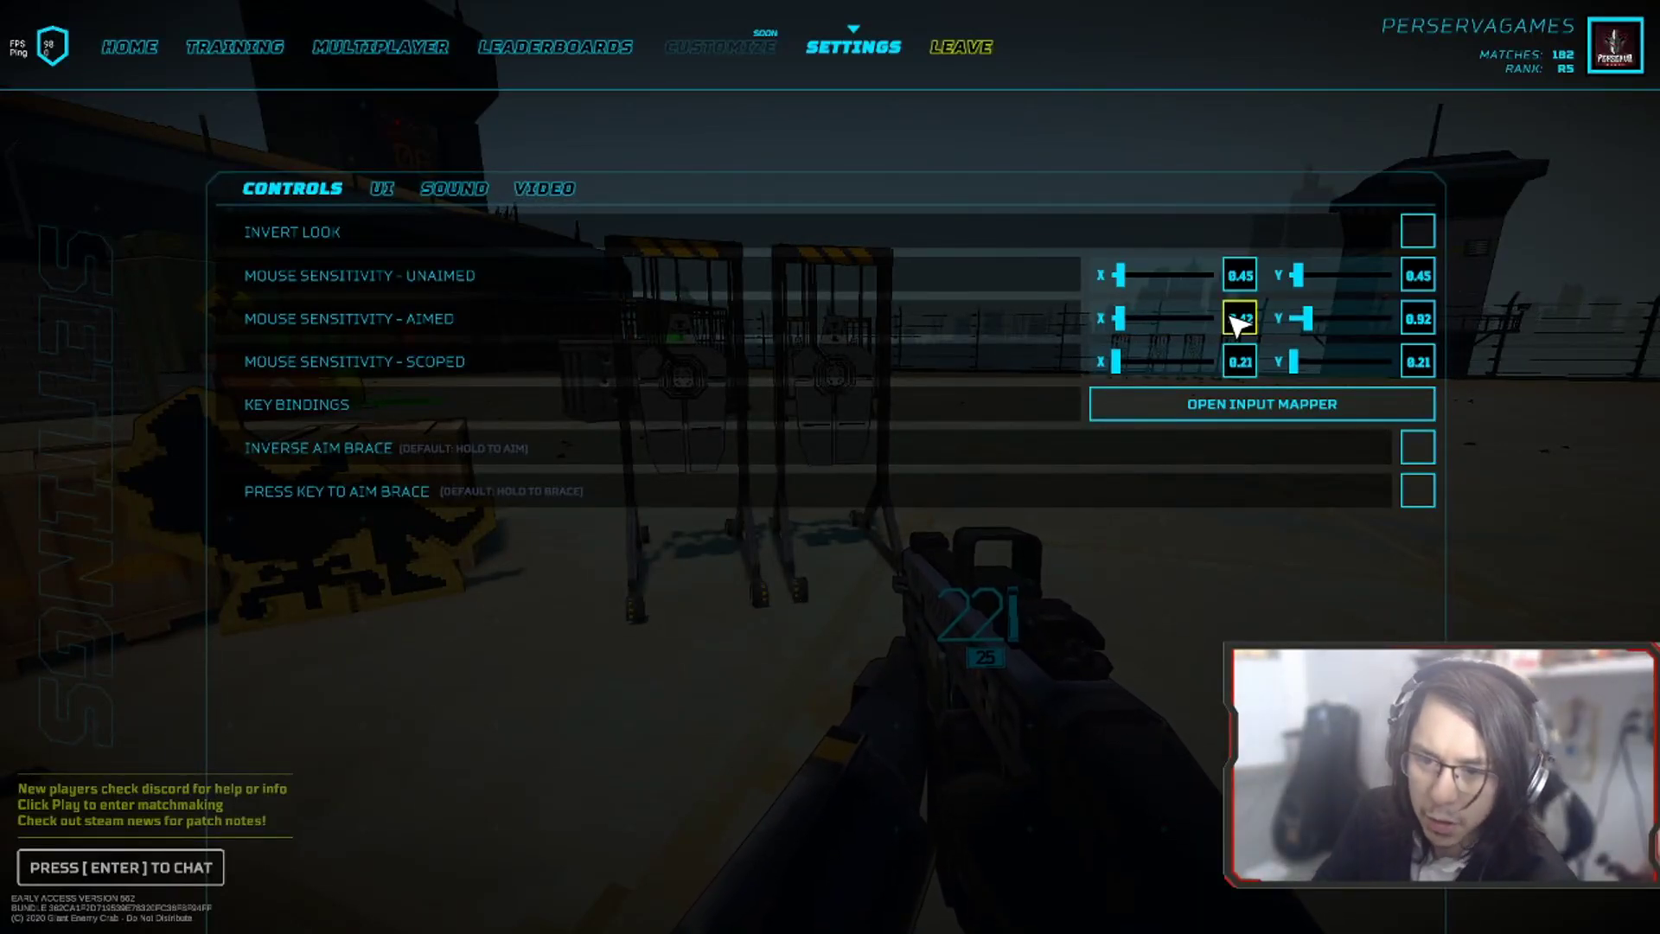
pyautogui.press('Escape')
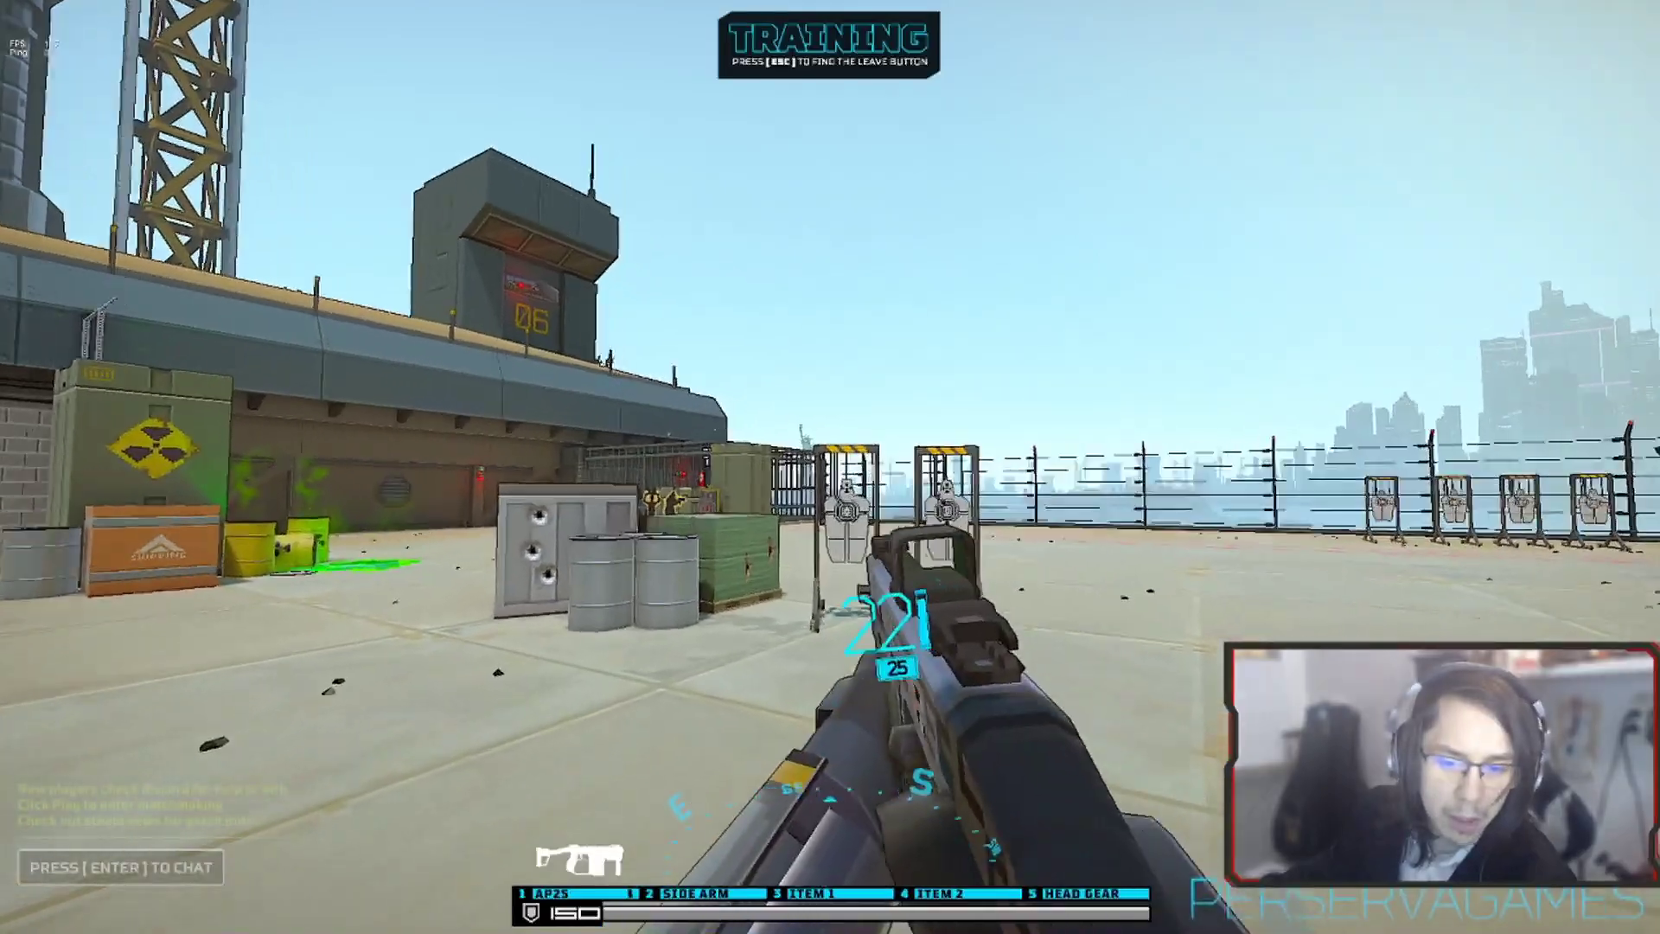
pyautogui.rightClick(830, 467)
pyautogui.click(830, 467)
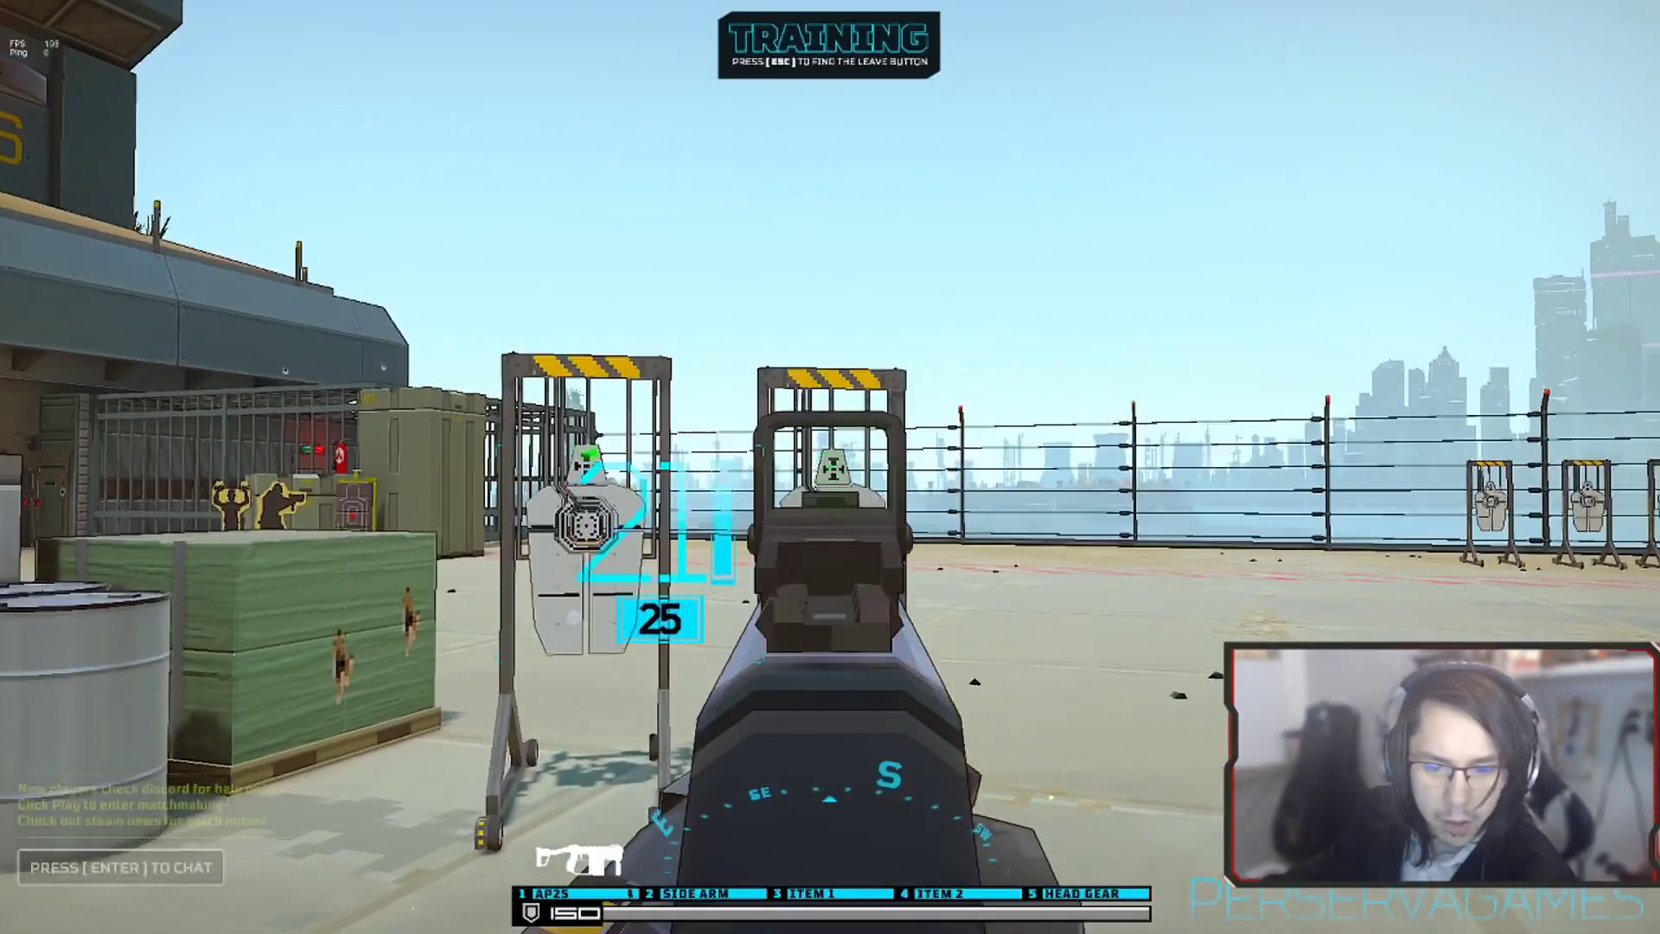
# Step: Check the sensitivities in the control settings, and switch to the browser to view the sensitivity converter and the PSA method calculator
pyautogui.press('Escape')
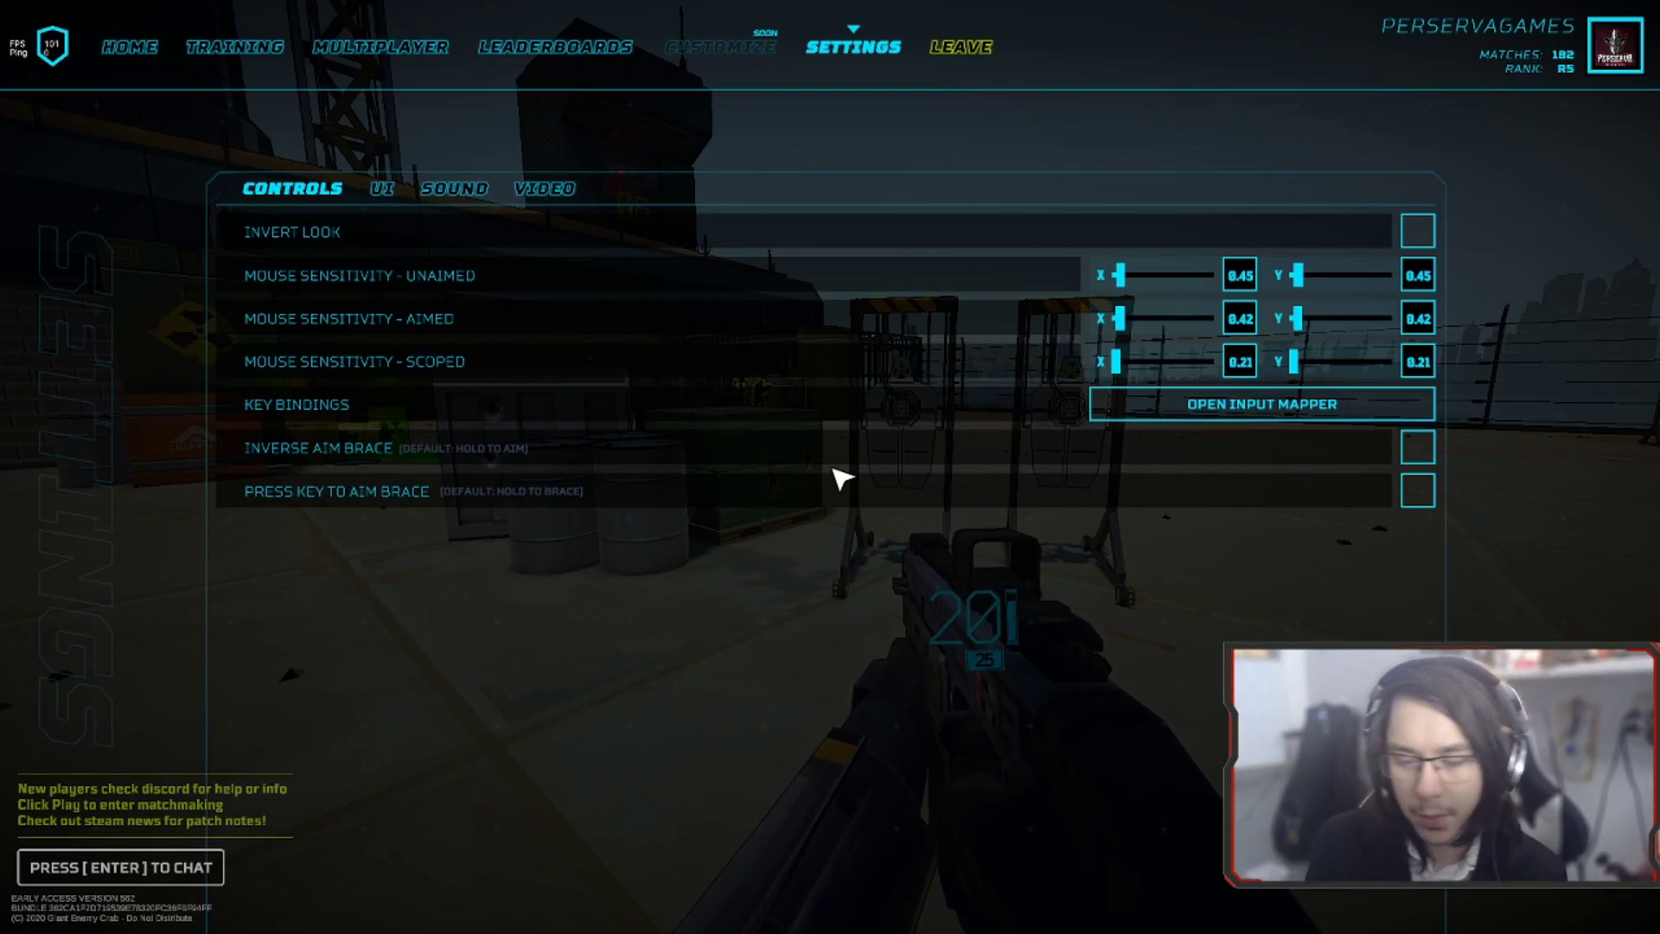
pyautogui.hotkey('alt', 'Tab')
pyautogui.hotkey('alt', 'Tab')
pyautogui.hotkey('alt', 'Tab')
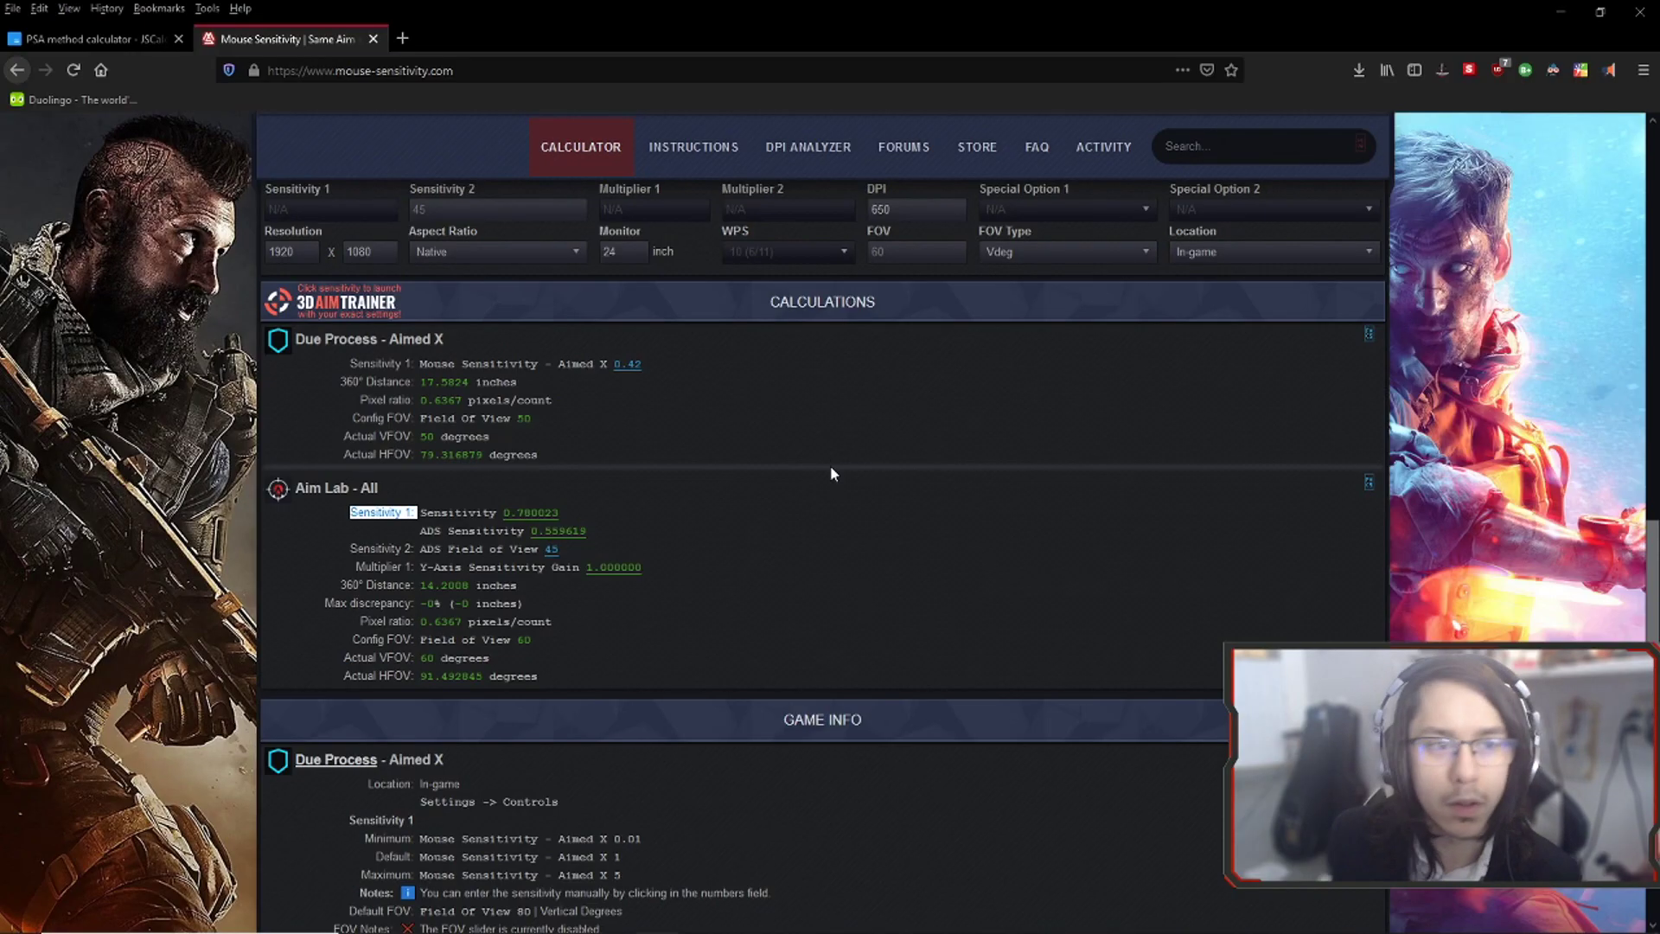
pyautogui.click(87, 38)
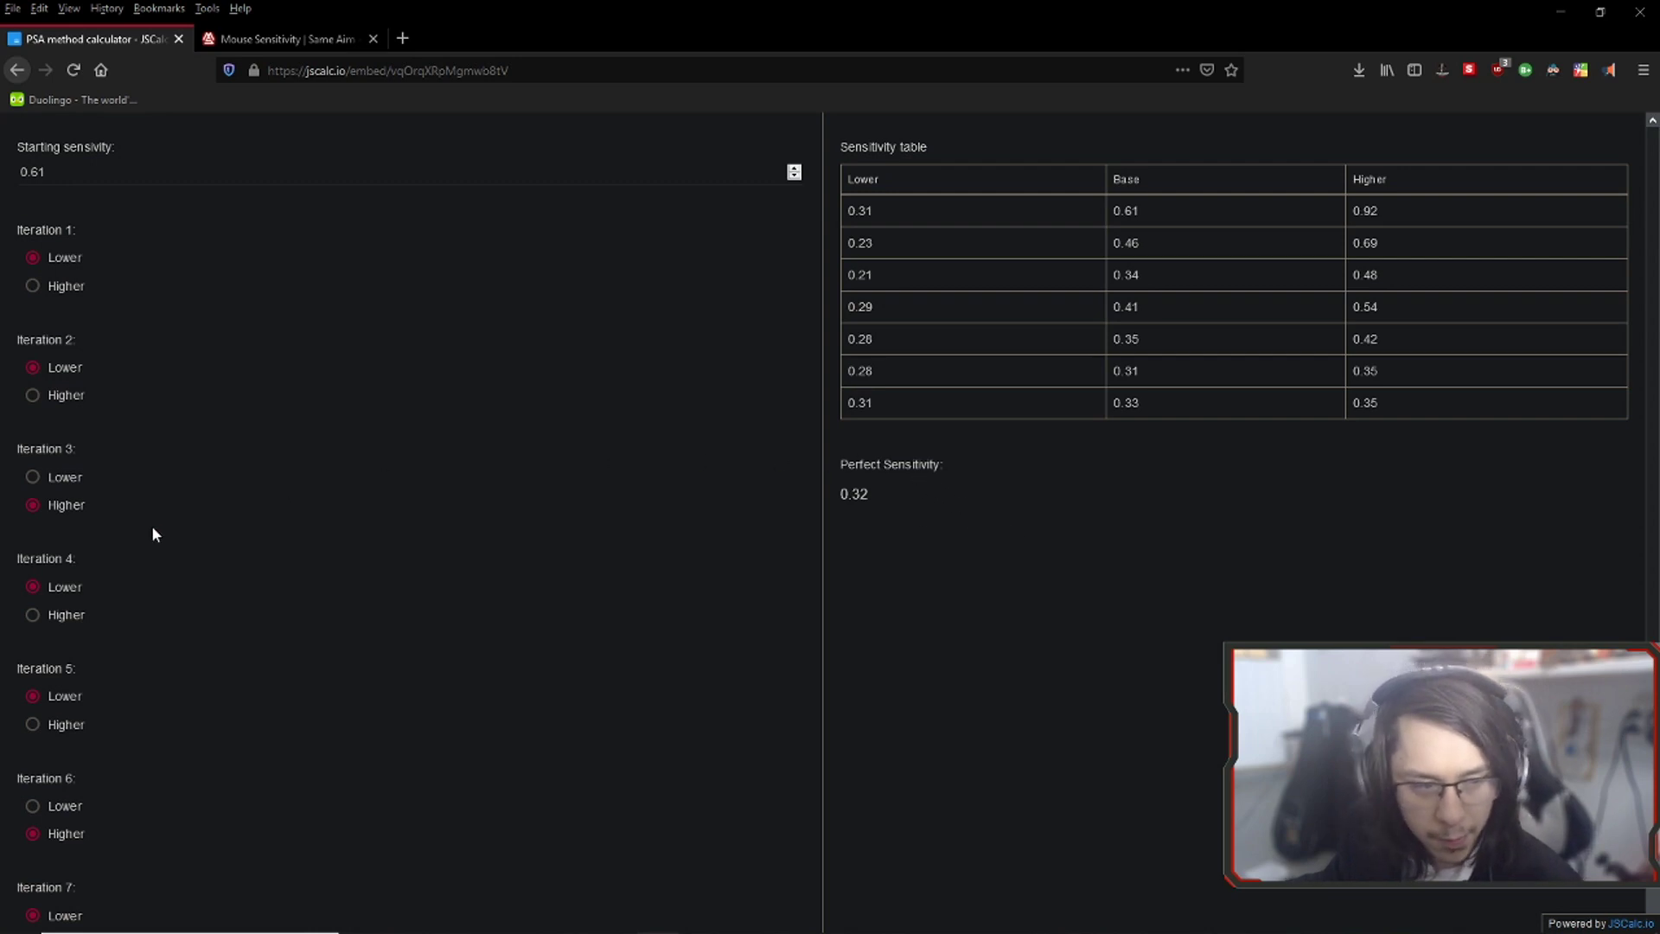
# Step: Switch briefly to Due Process, and return to the PSA method calculator and highlight its web address
pyautogui.hotkey('alt', 'Tab')
pyautogui.hotkey('alt', 'Tab')
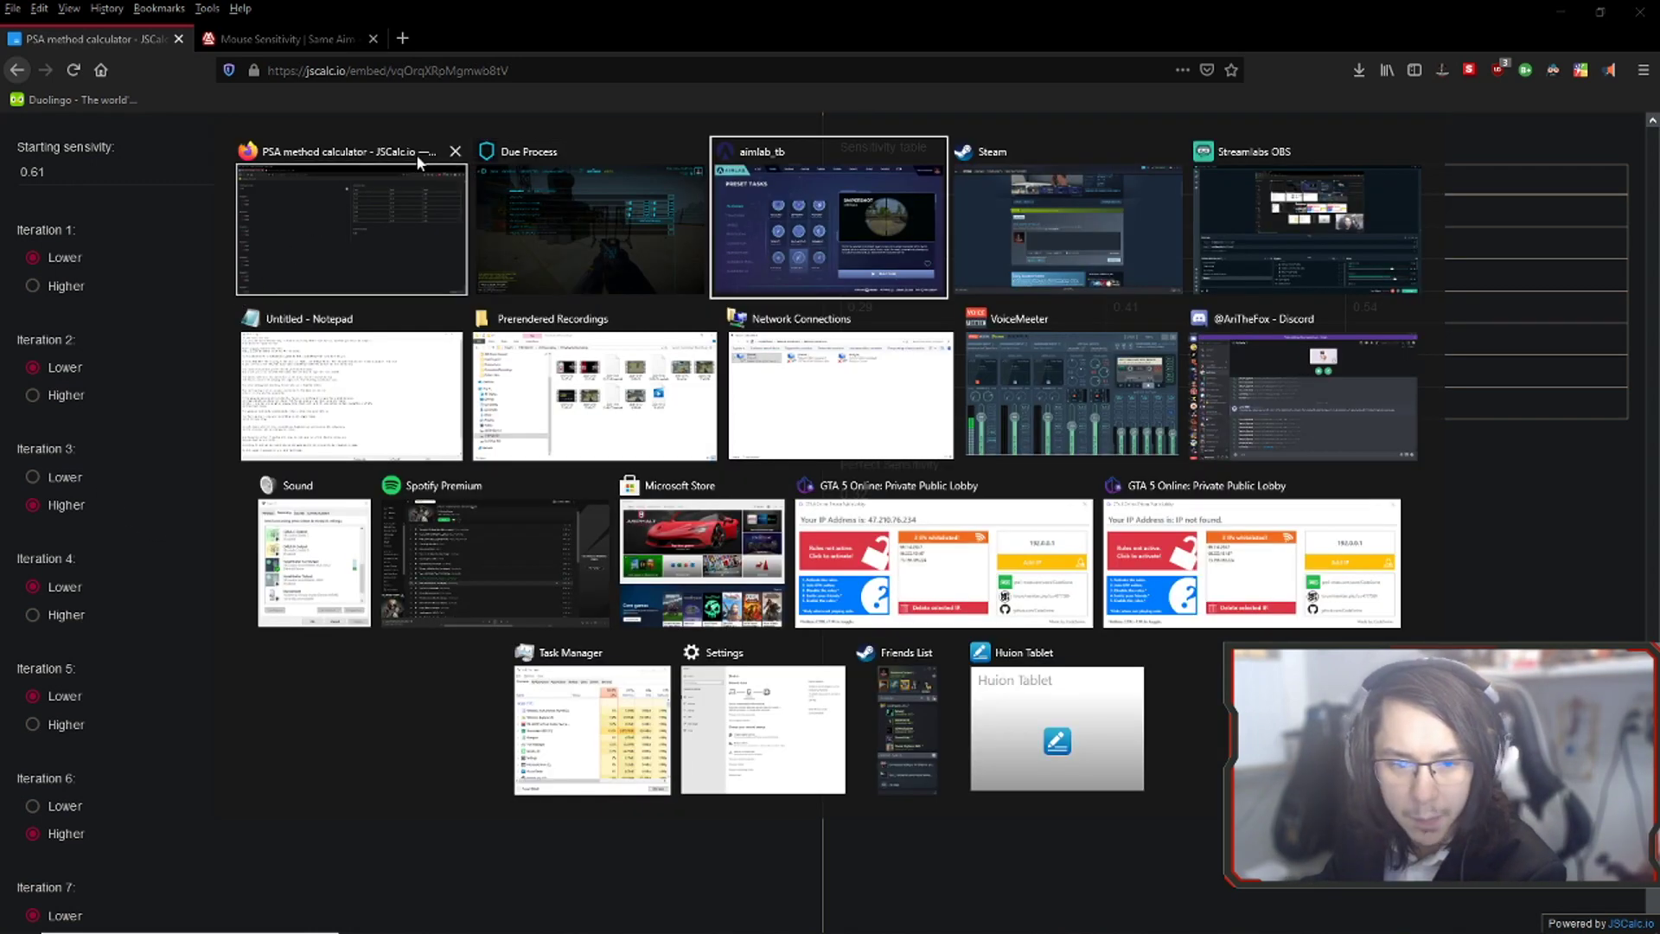
pyautogui.click(593, 198)
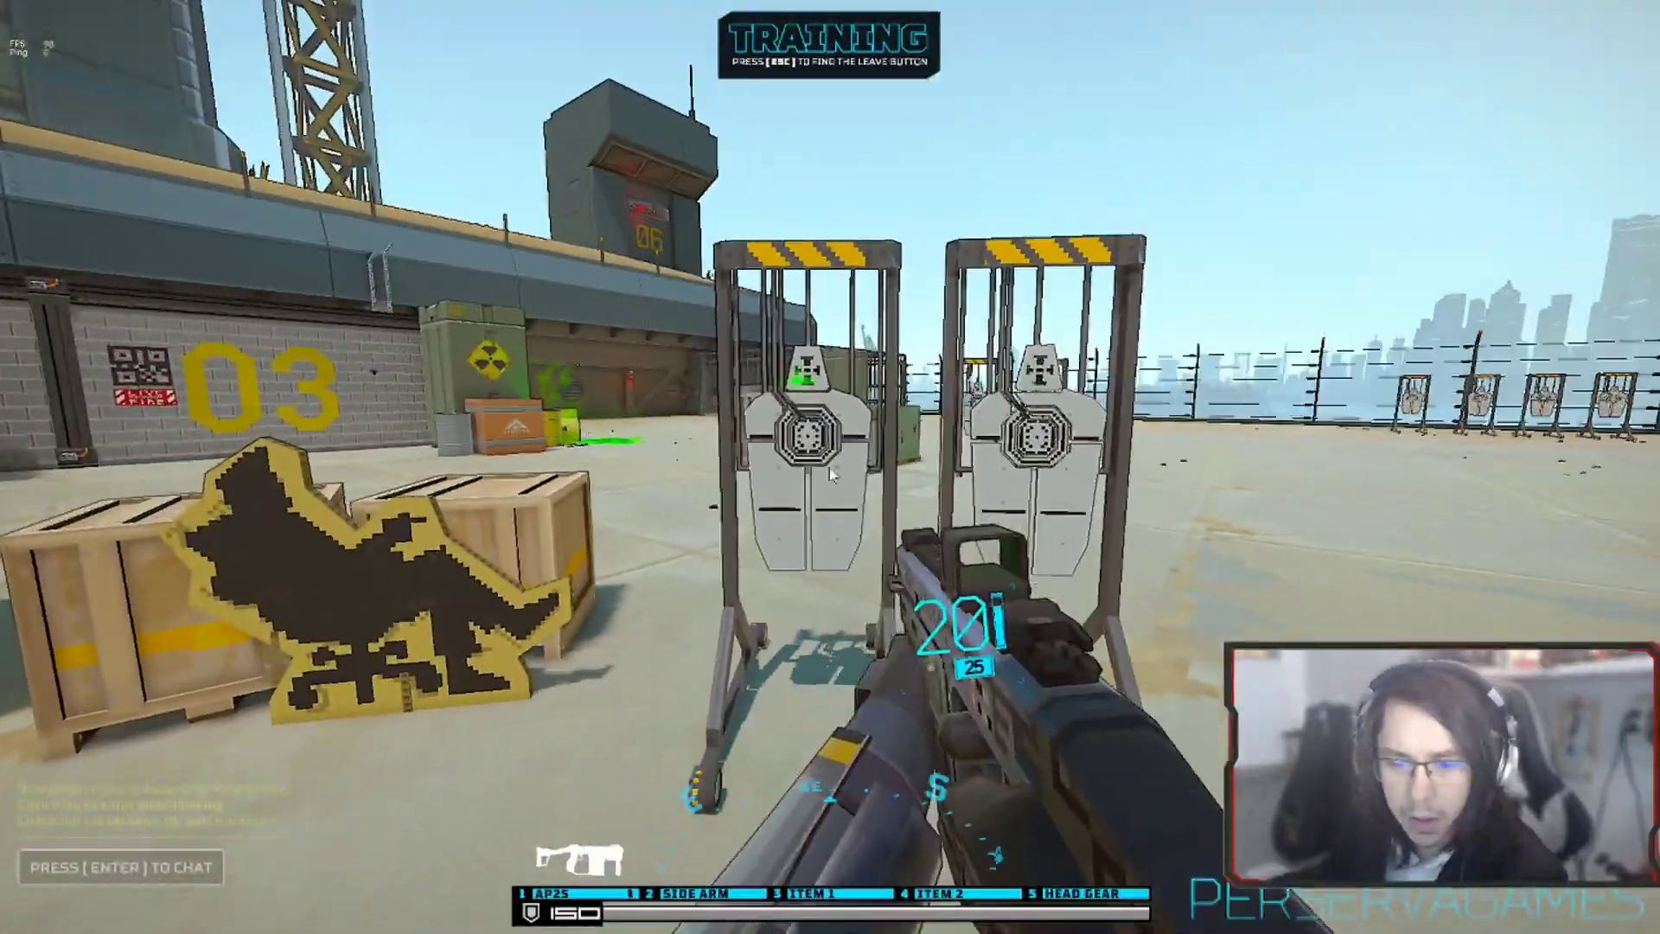
pyautogui.hotkey('alt', 'Tab')
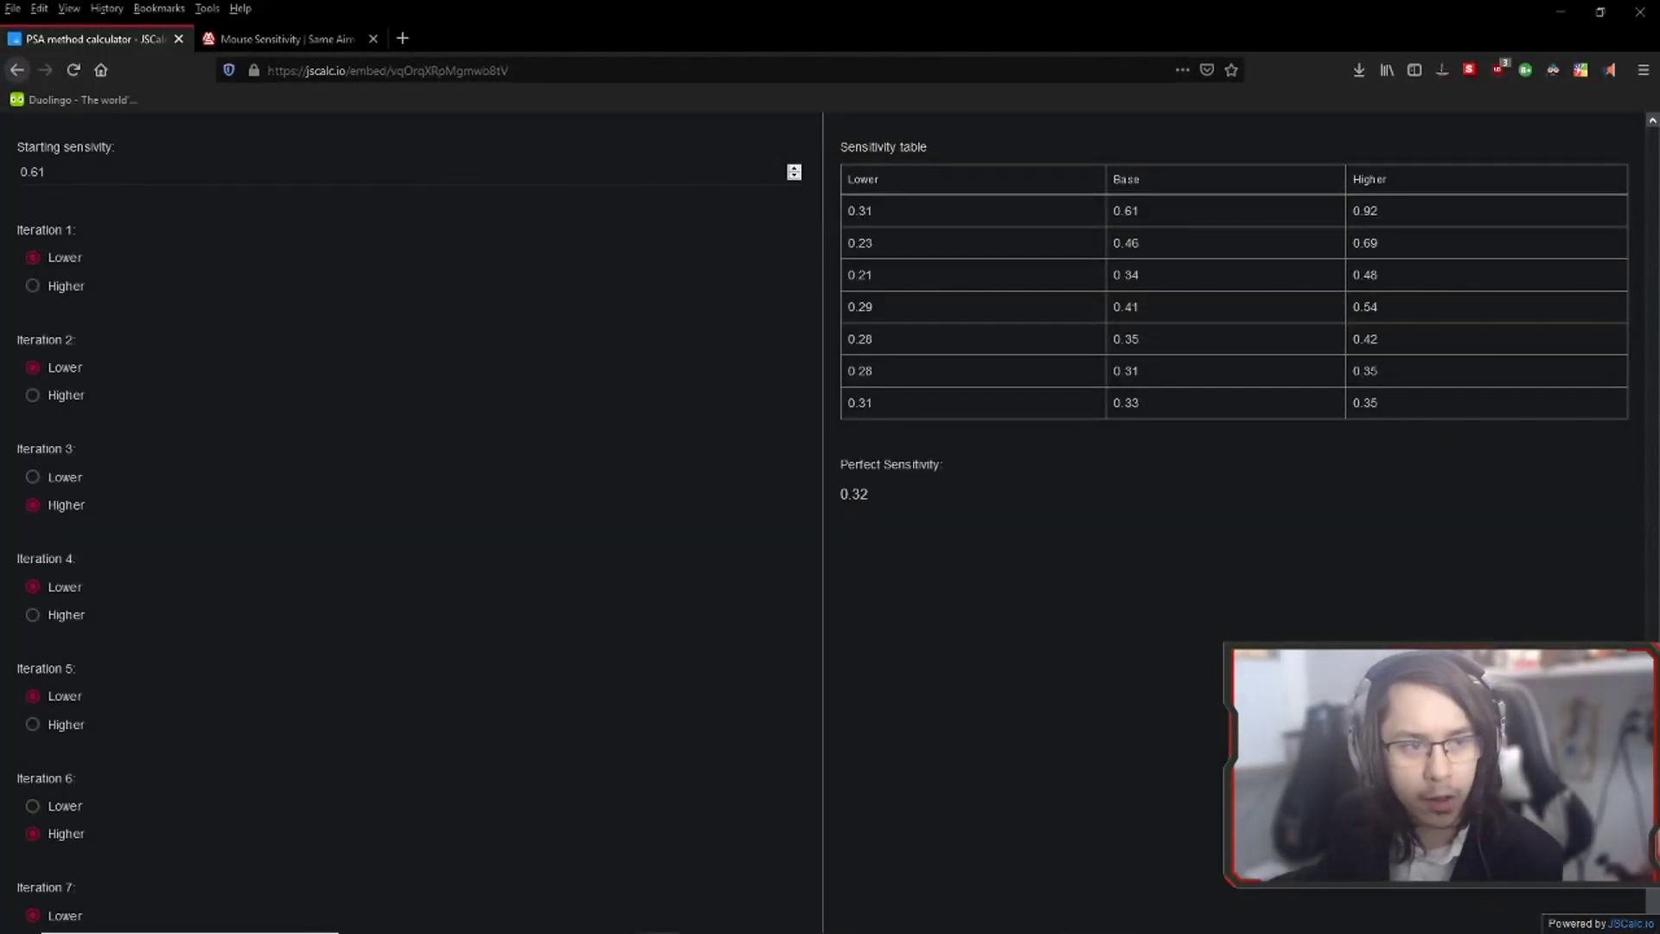
pyautogui.click(268, 70)
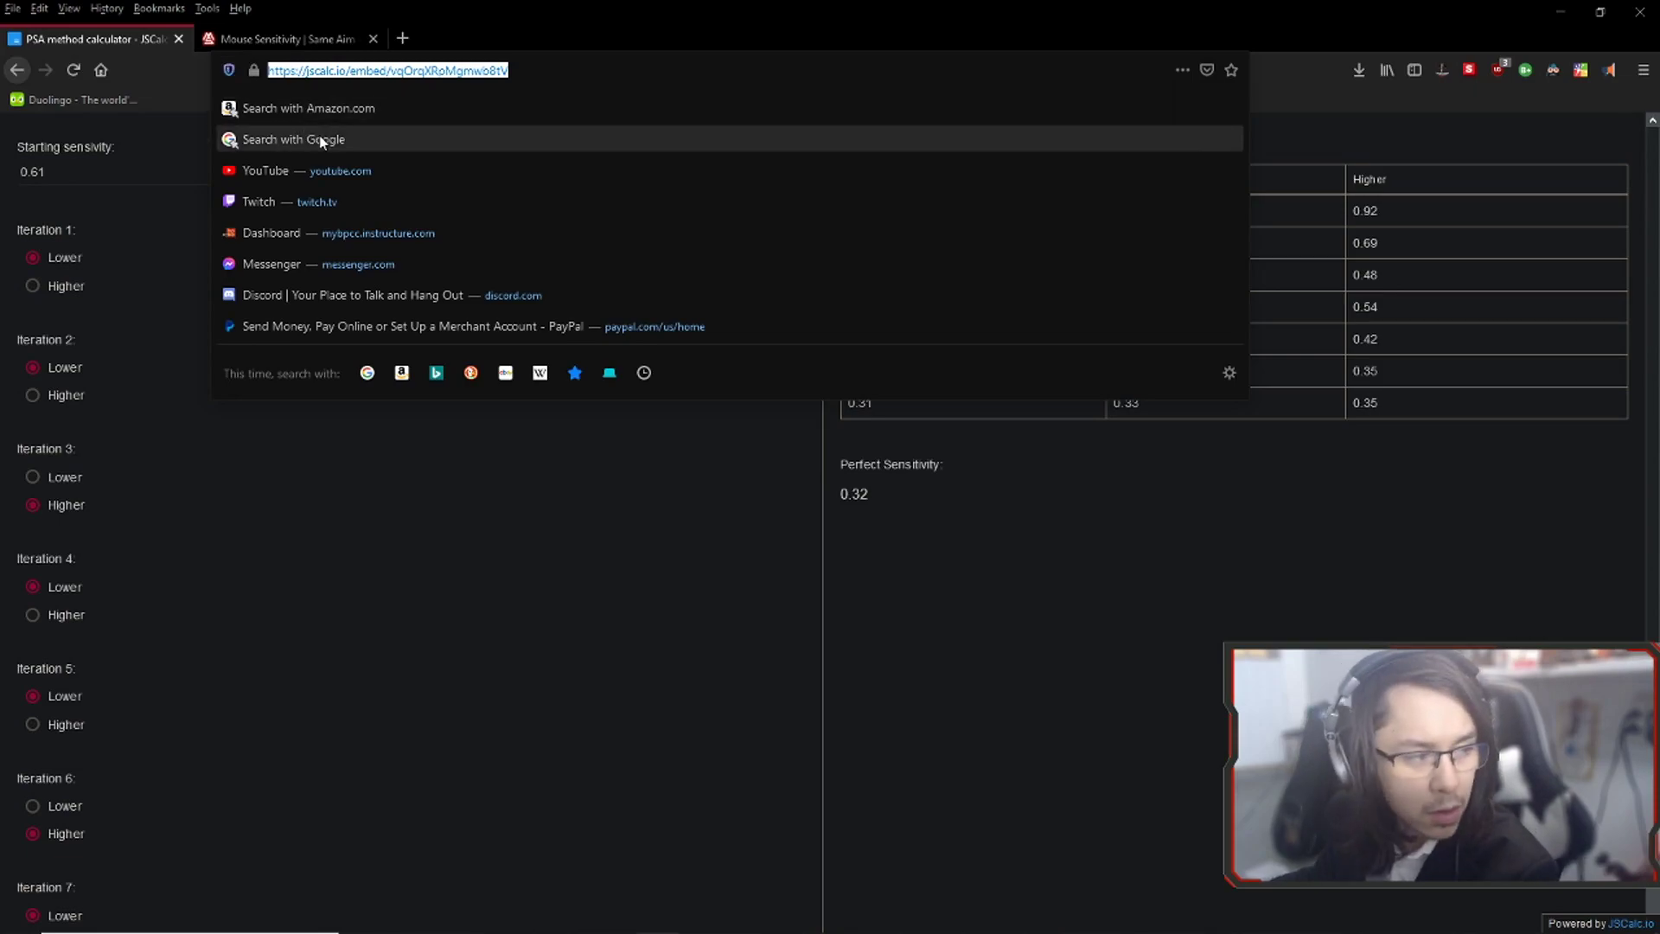
# Step: Switch to Due Process, walk to the brick wall and fire three spaced aimed shots to mark lower, base and higher aim points
pyautogui.hotkey('alt', 'Tab')
pyautogui.press('w')
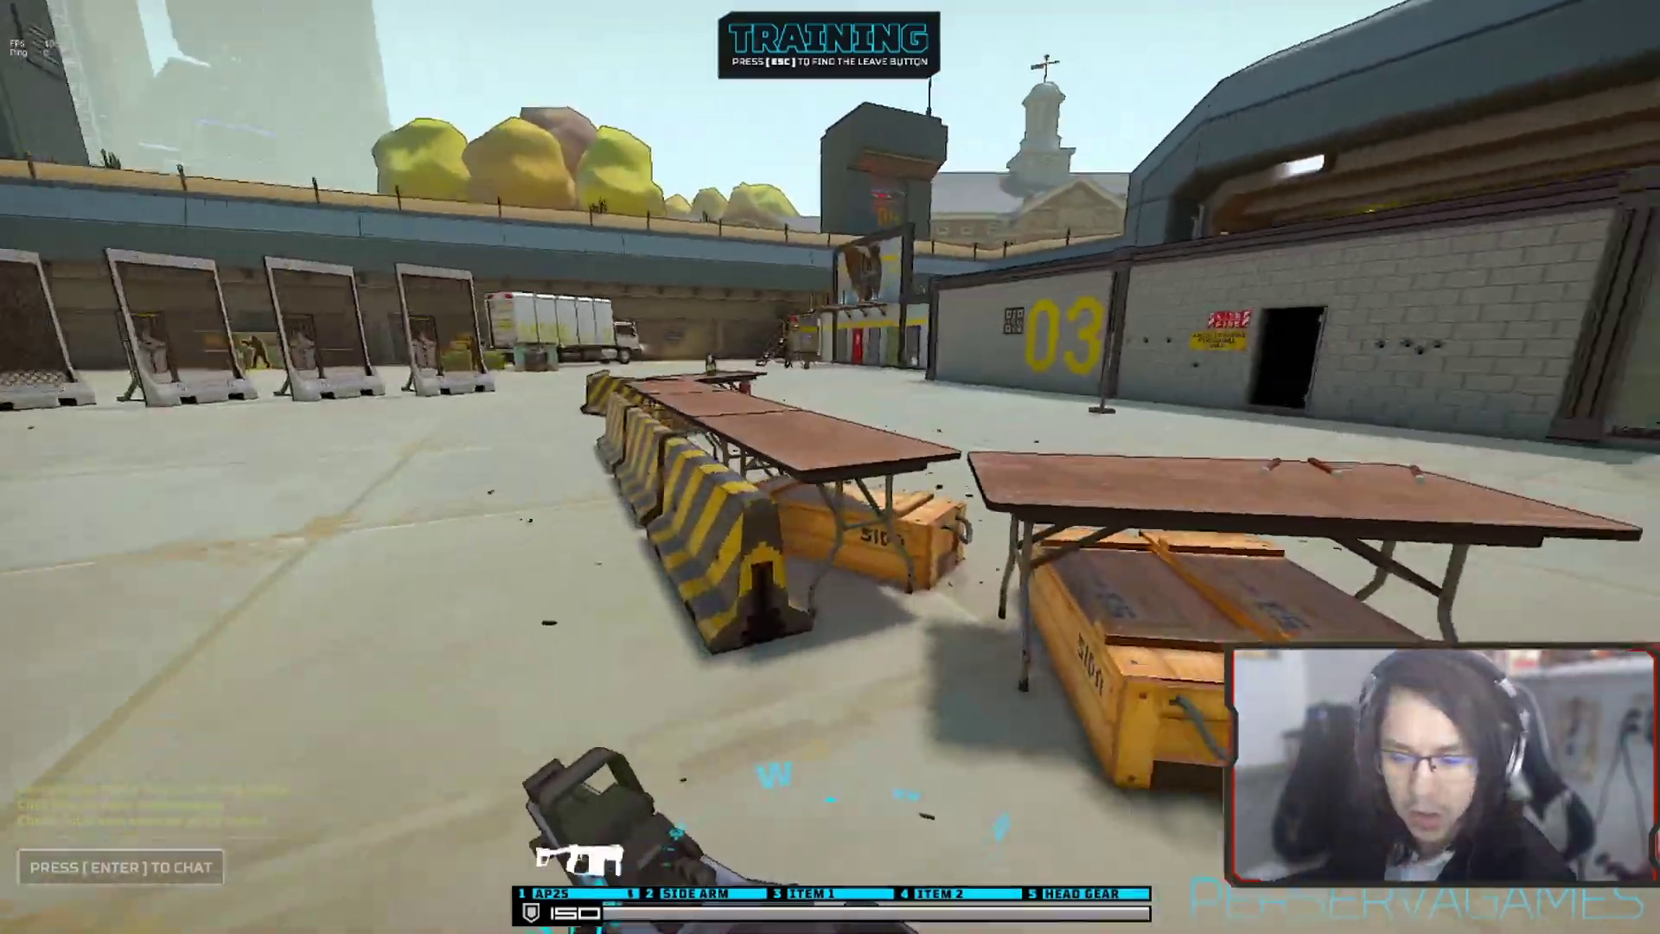
pyautogui.press('w')
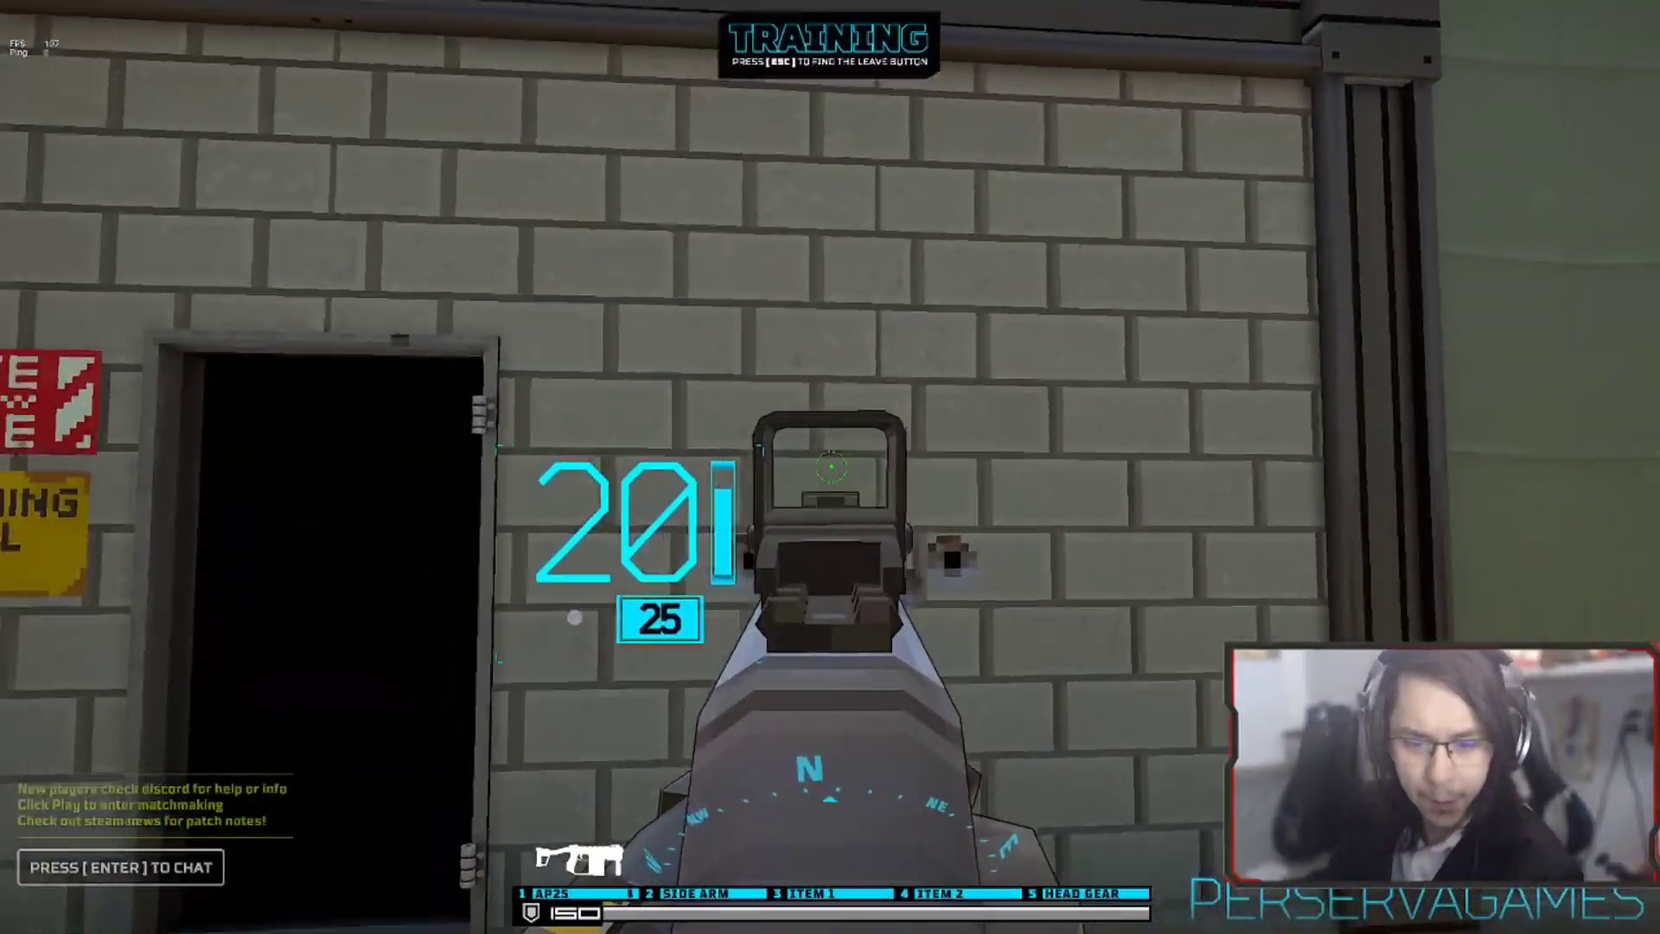
pyautogui.press('s')
pyautogui.press('w')
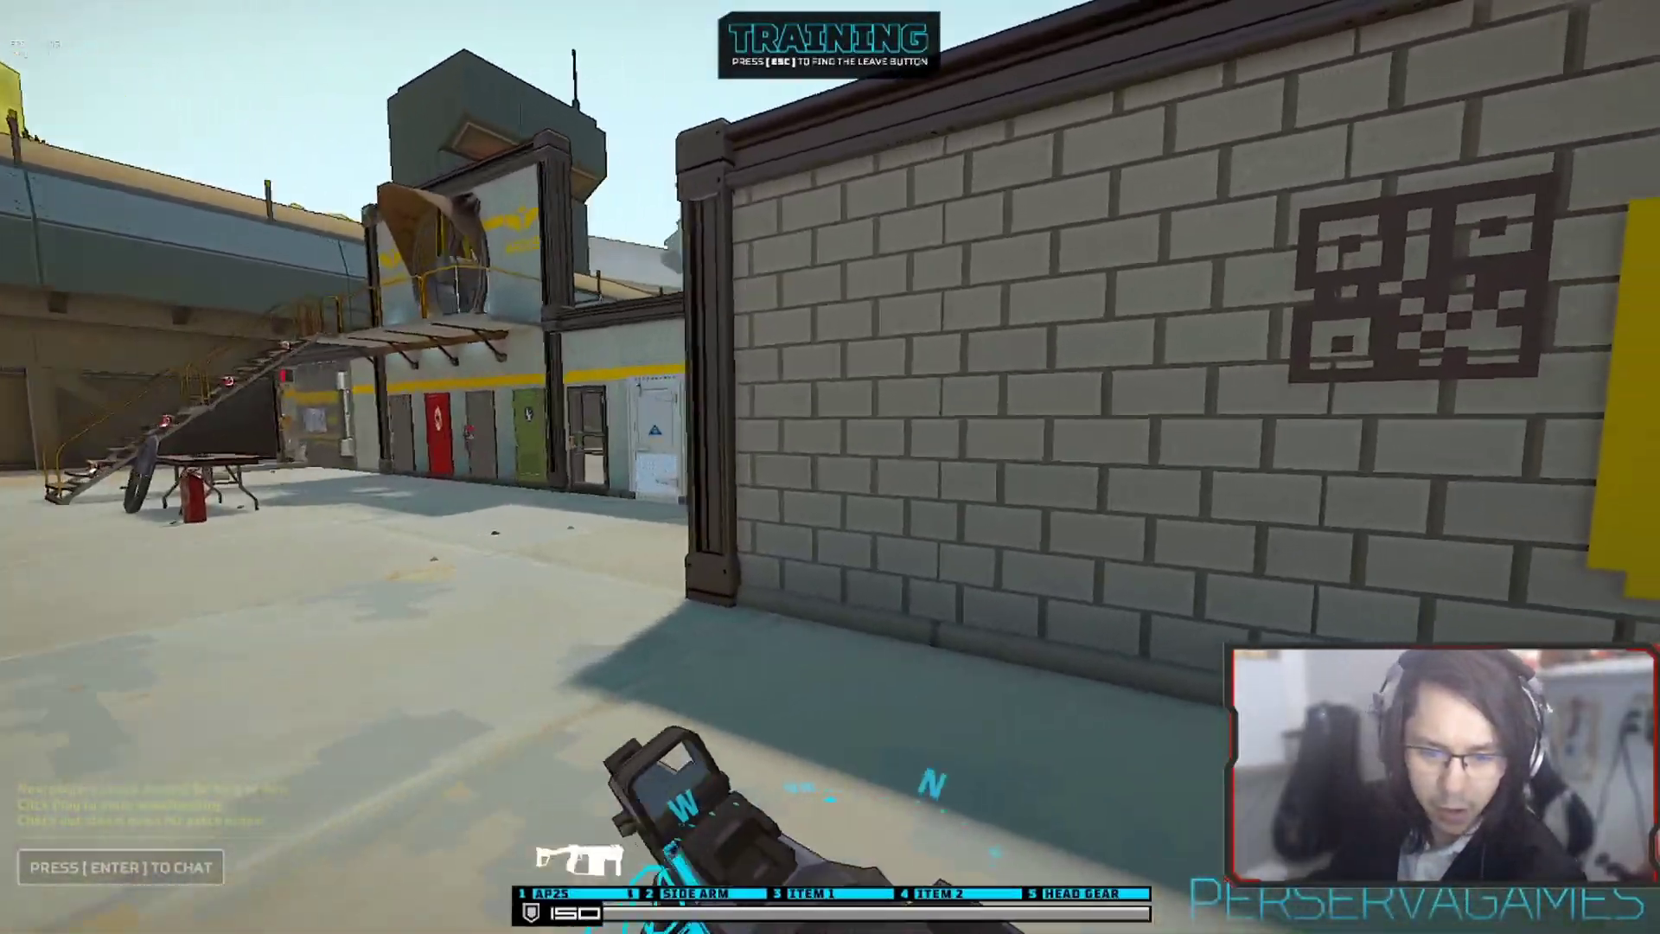
pyautogui.rightClick(830, 467)
pyautogui.click(830, 467)
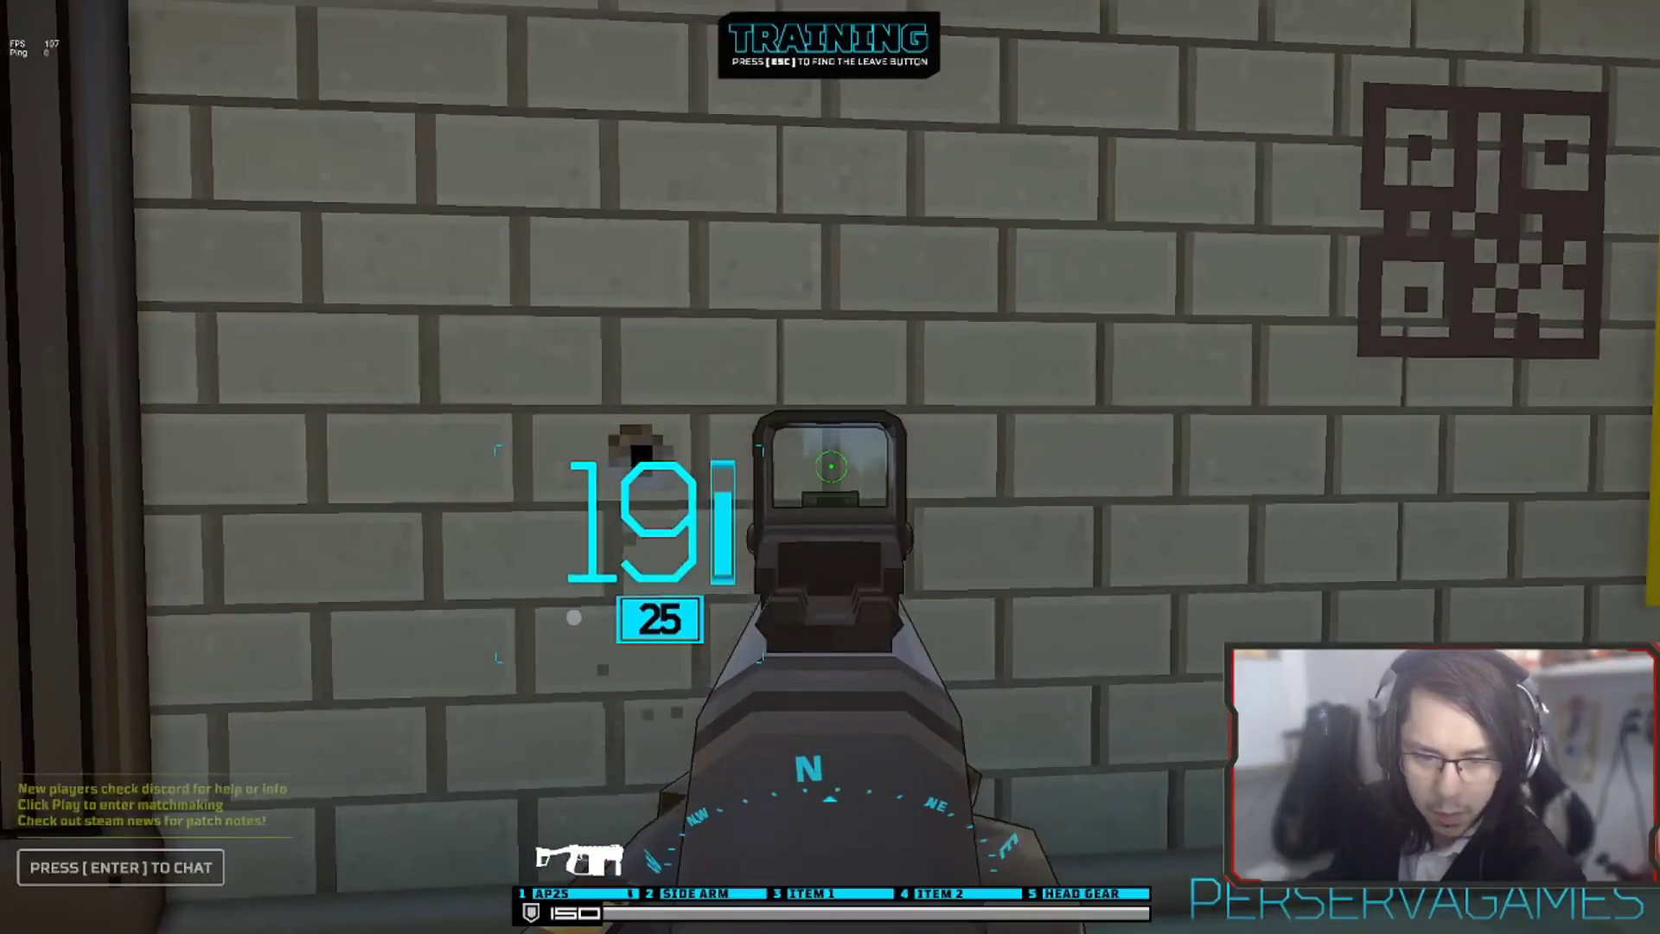
pyautogui.click(830, 467)
pyautogui.click(830, 467)
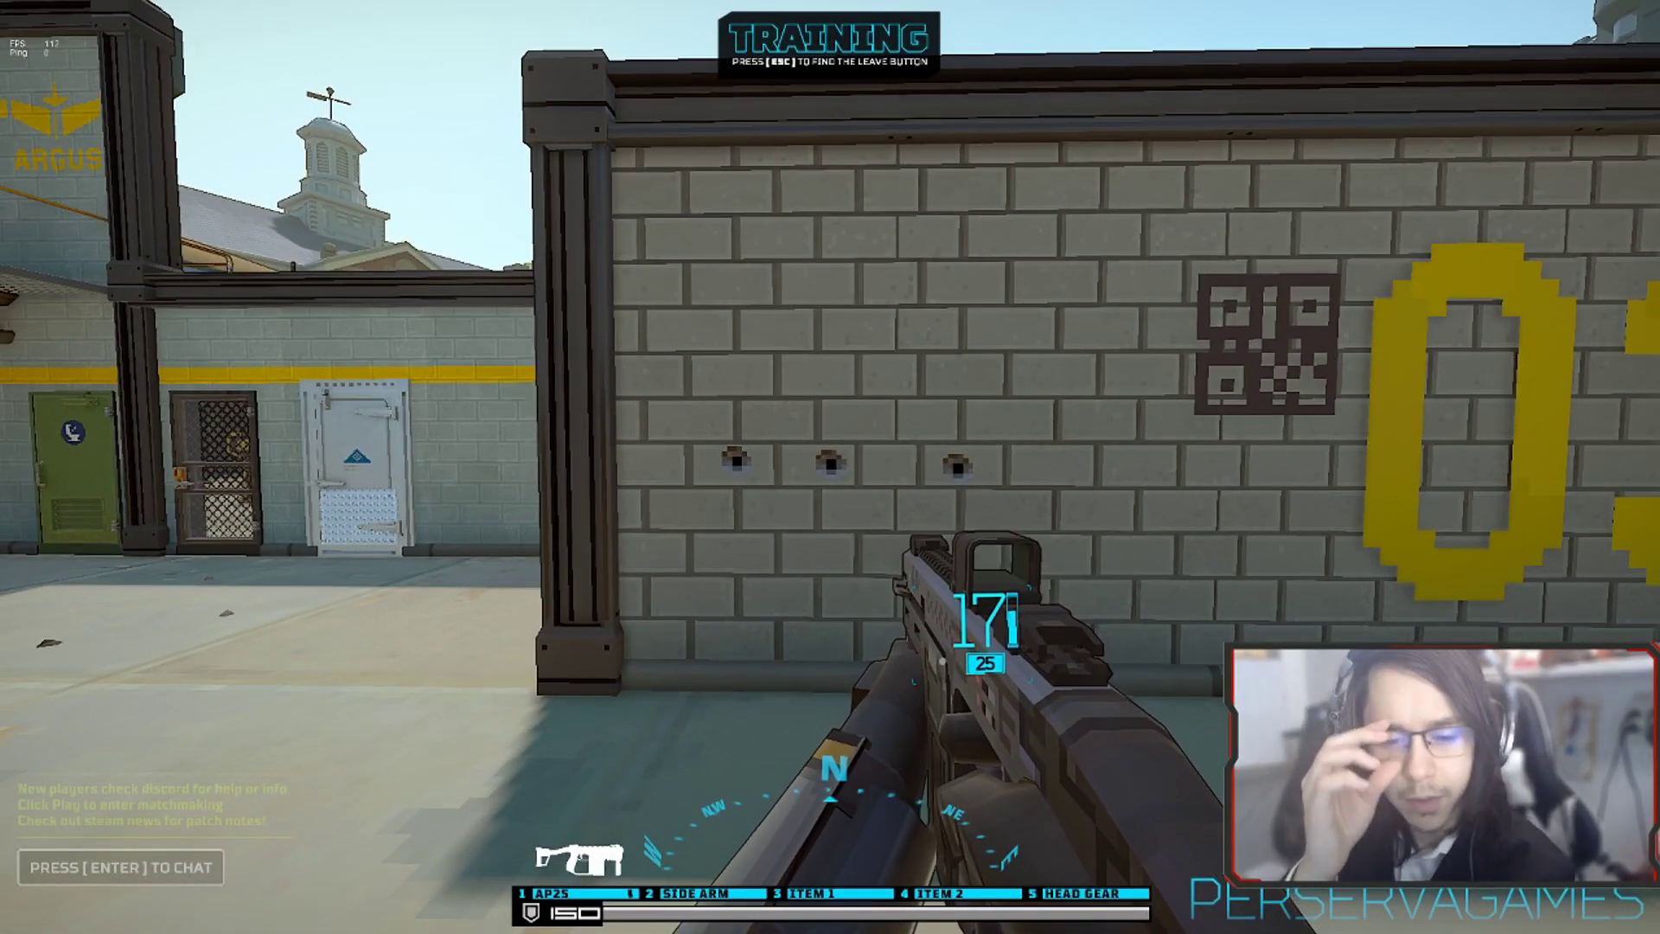
# Step: Return to the PSA method calculator and review the starting sensitivity and the lower, base and higher columns of the table
pyautogui.press('Escape')
pyautogui.press('Escape')
pyautogui.hotkey('alt', 'Tab')
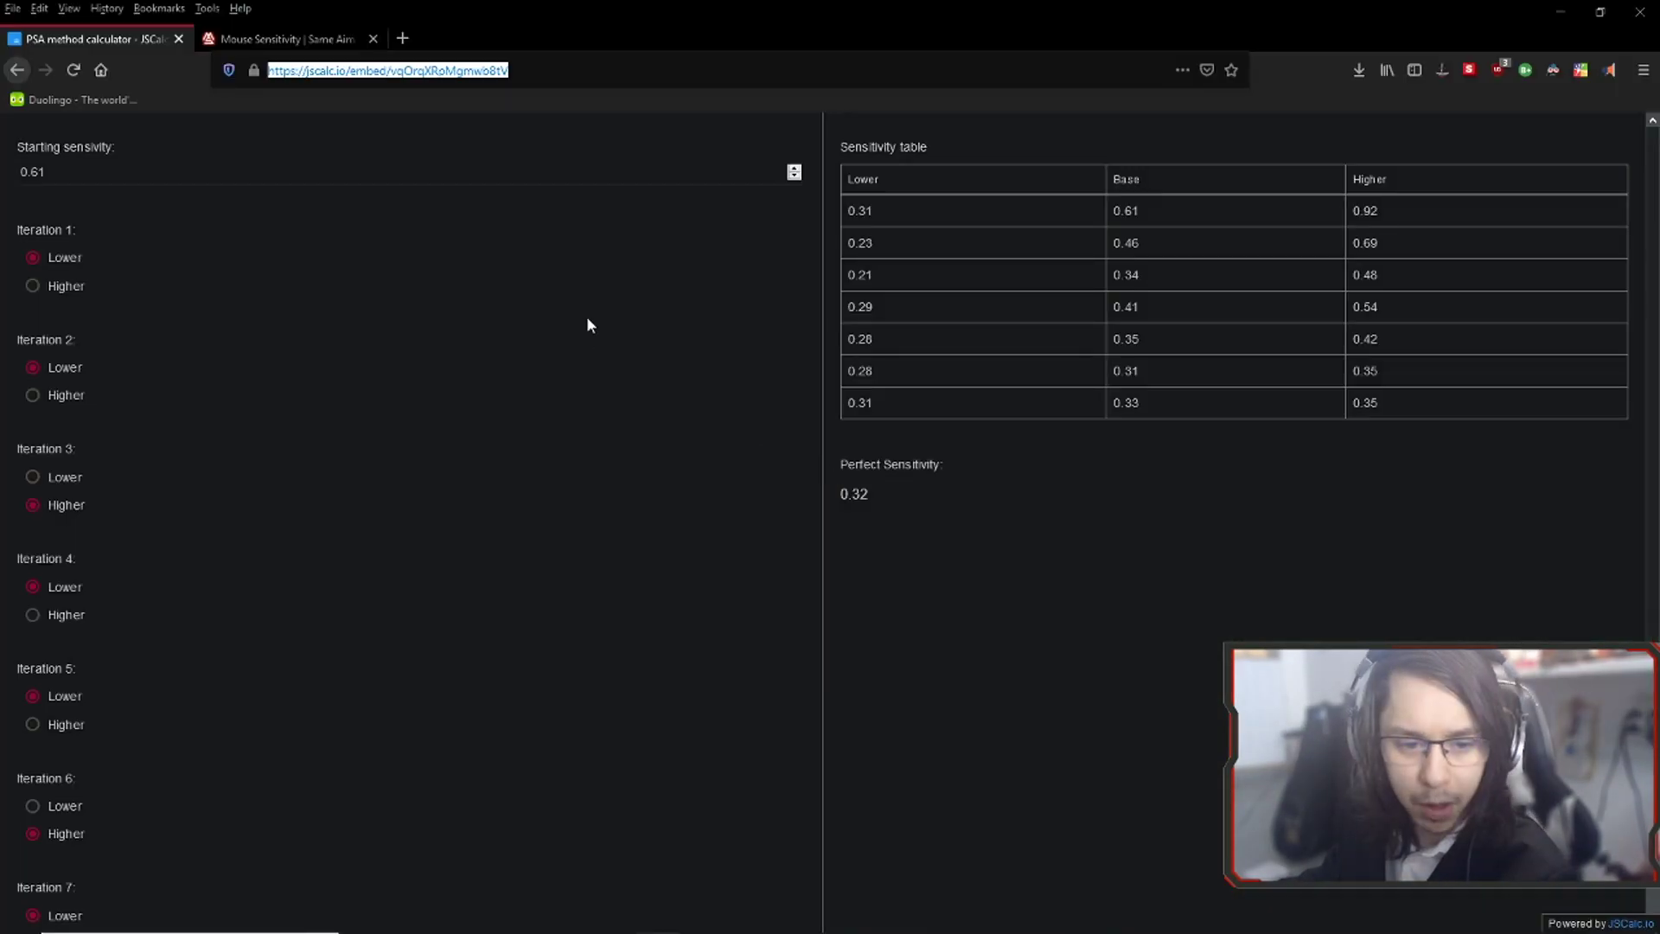
pyautogui.press('Tab')
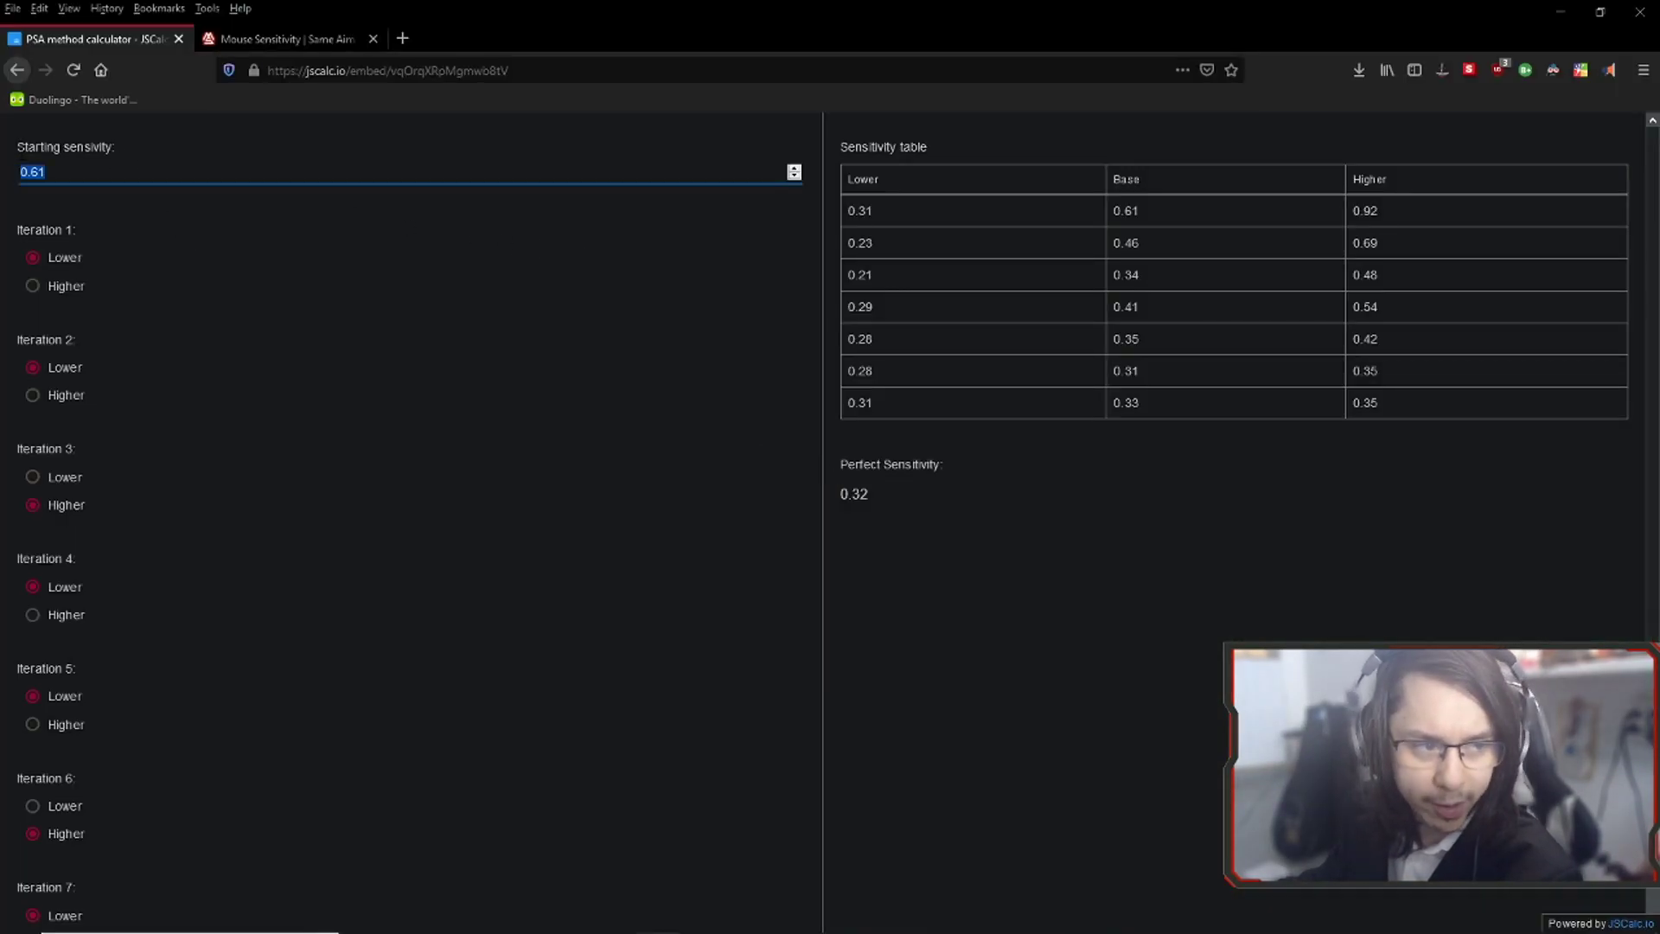
pyautogui.click(10, 151)
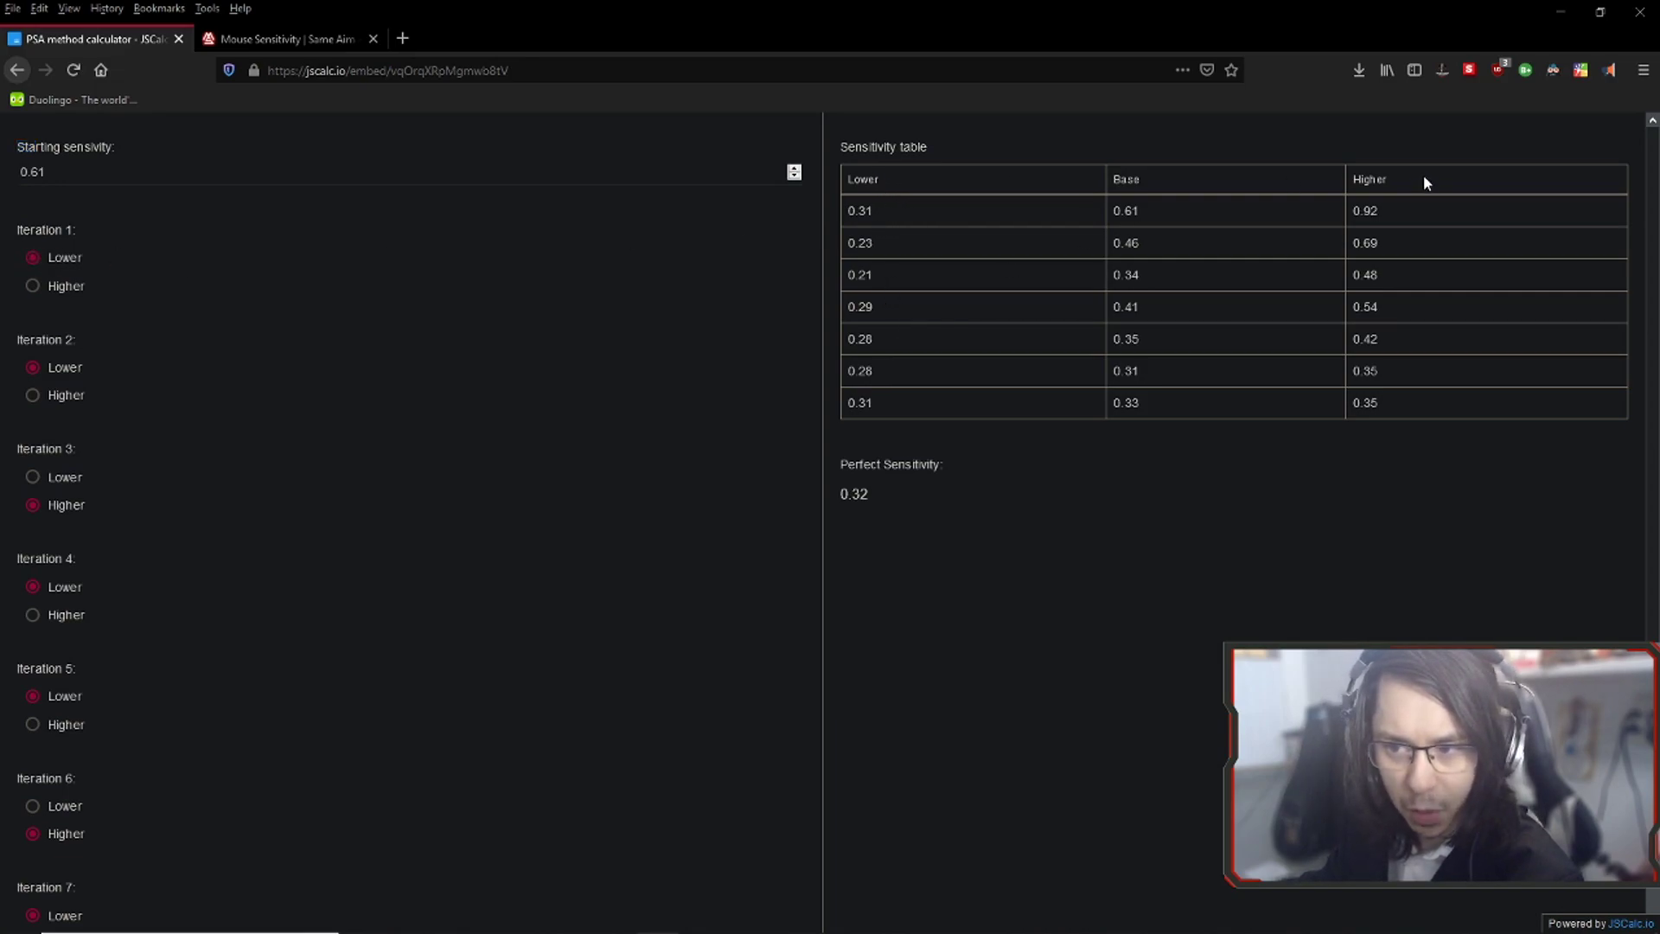
pyautogui.moveTo(1384, 407); pyautogui.dragTo(844, 337)
pyautogui.click(998, 207)
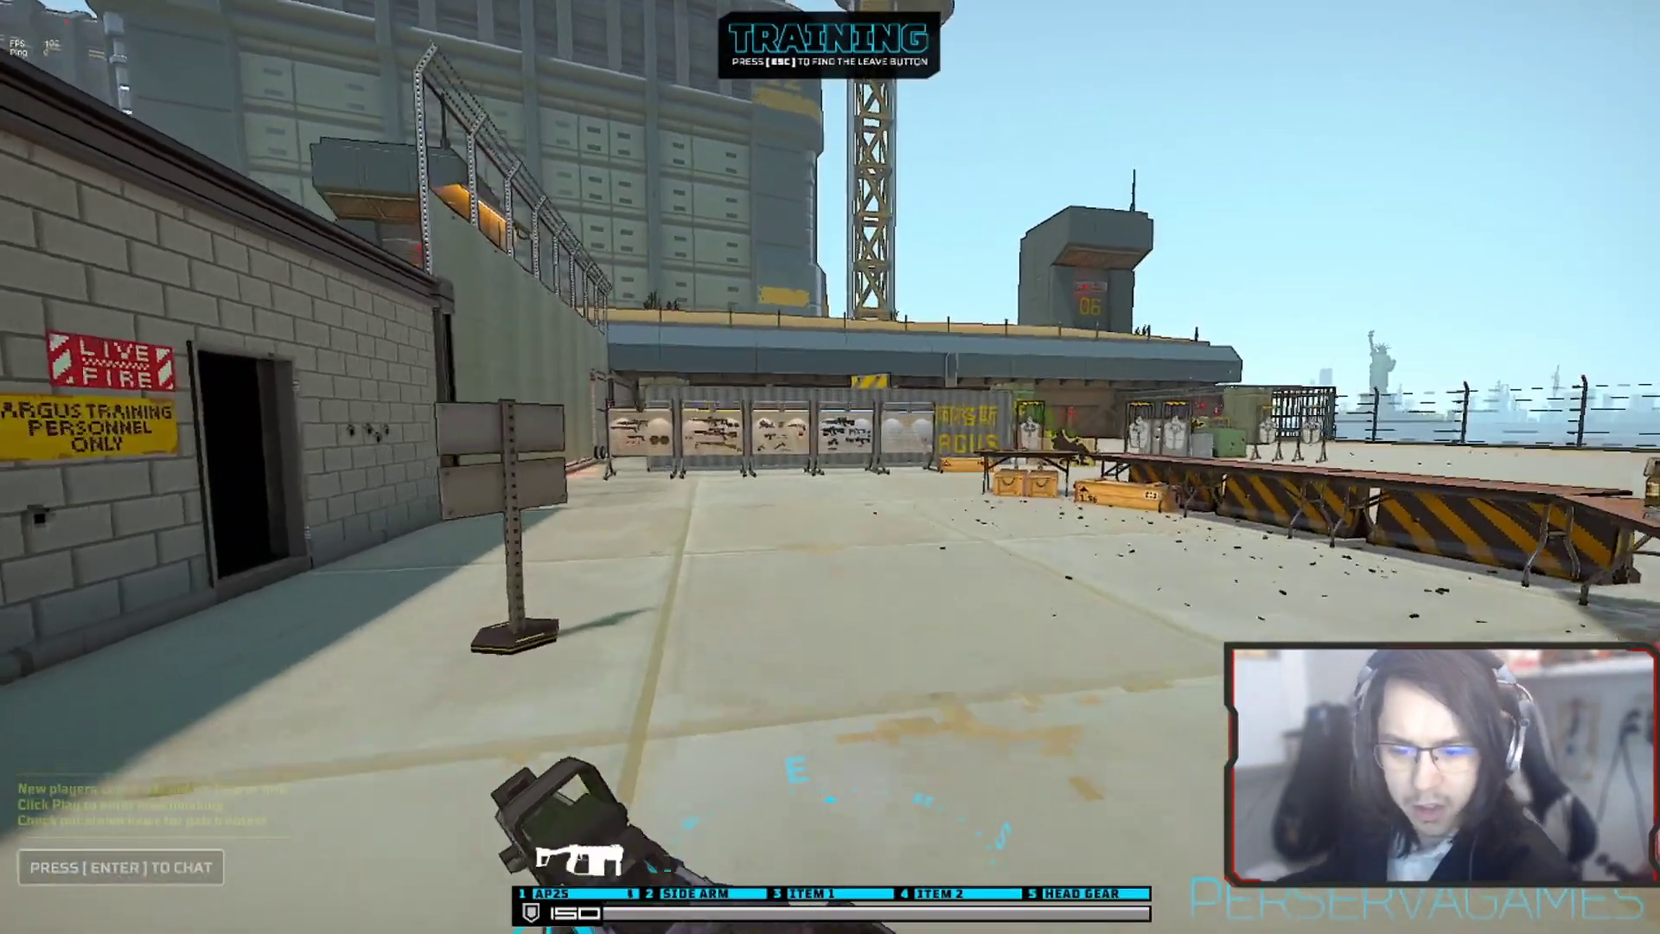
# Step: Practise in the Due Process training range by moving around while keeping the sights on a target, and back away from it
pyautogui.press('w')
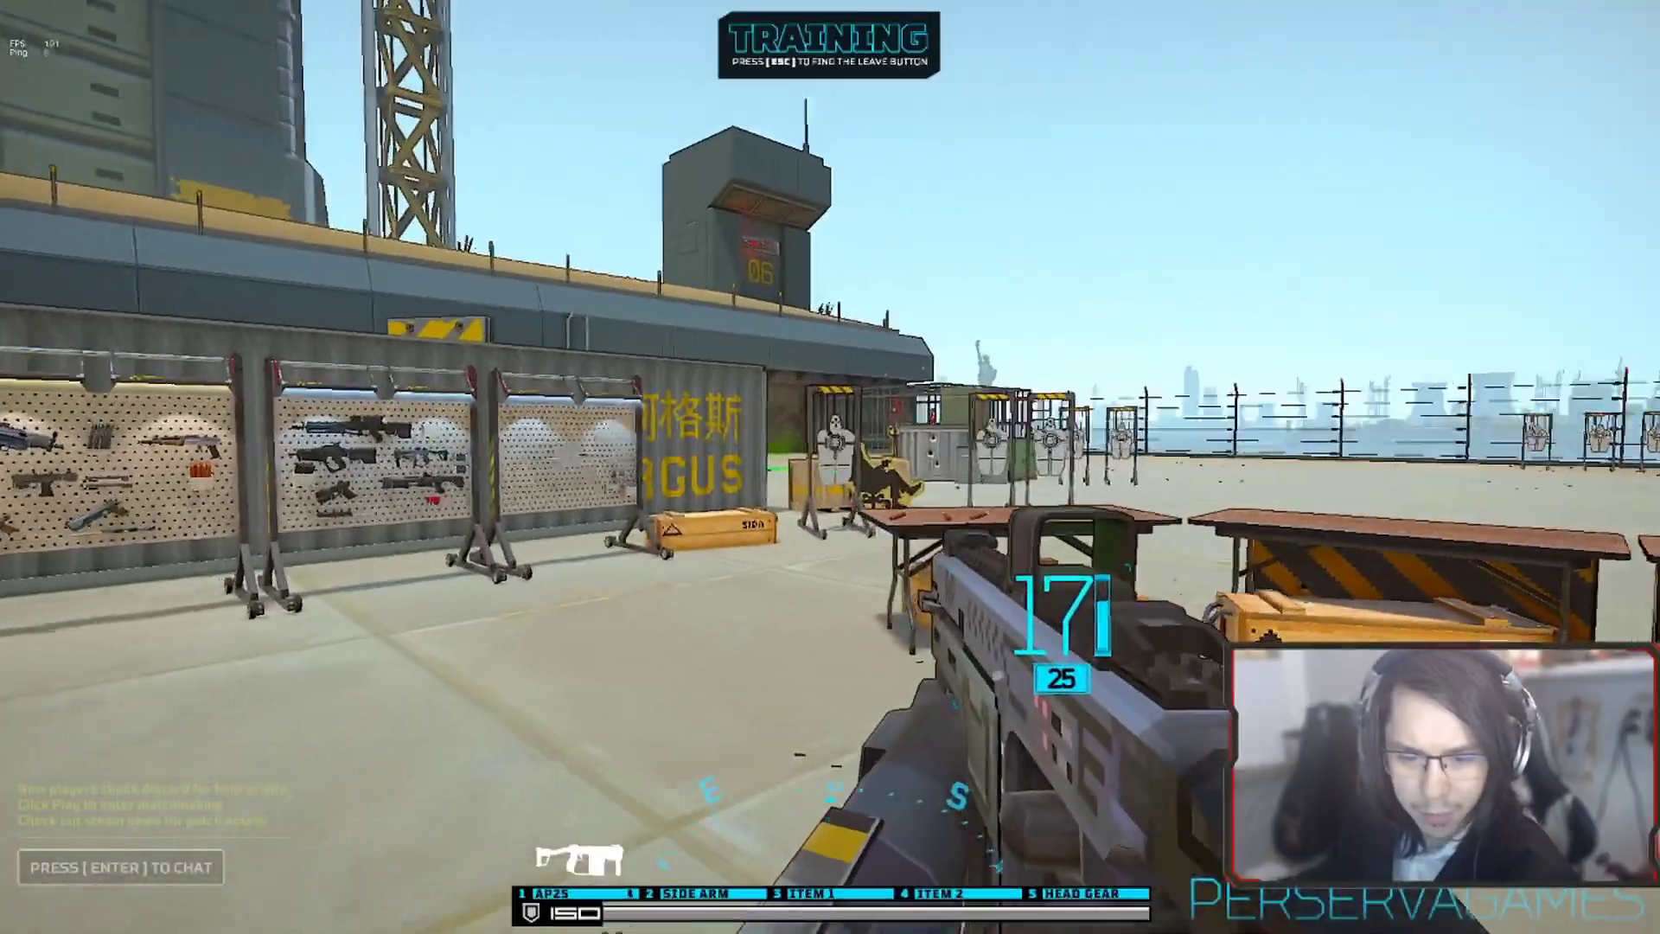
pyautogui.rightClick(831, 467)
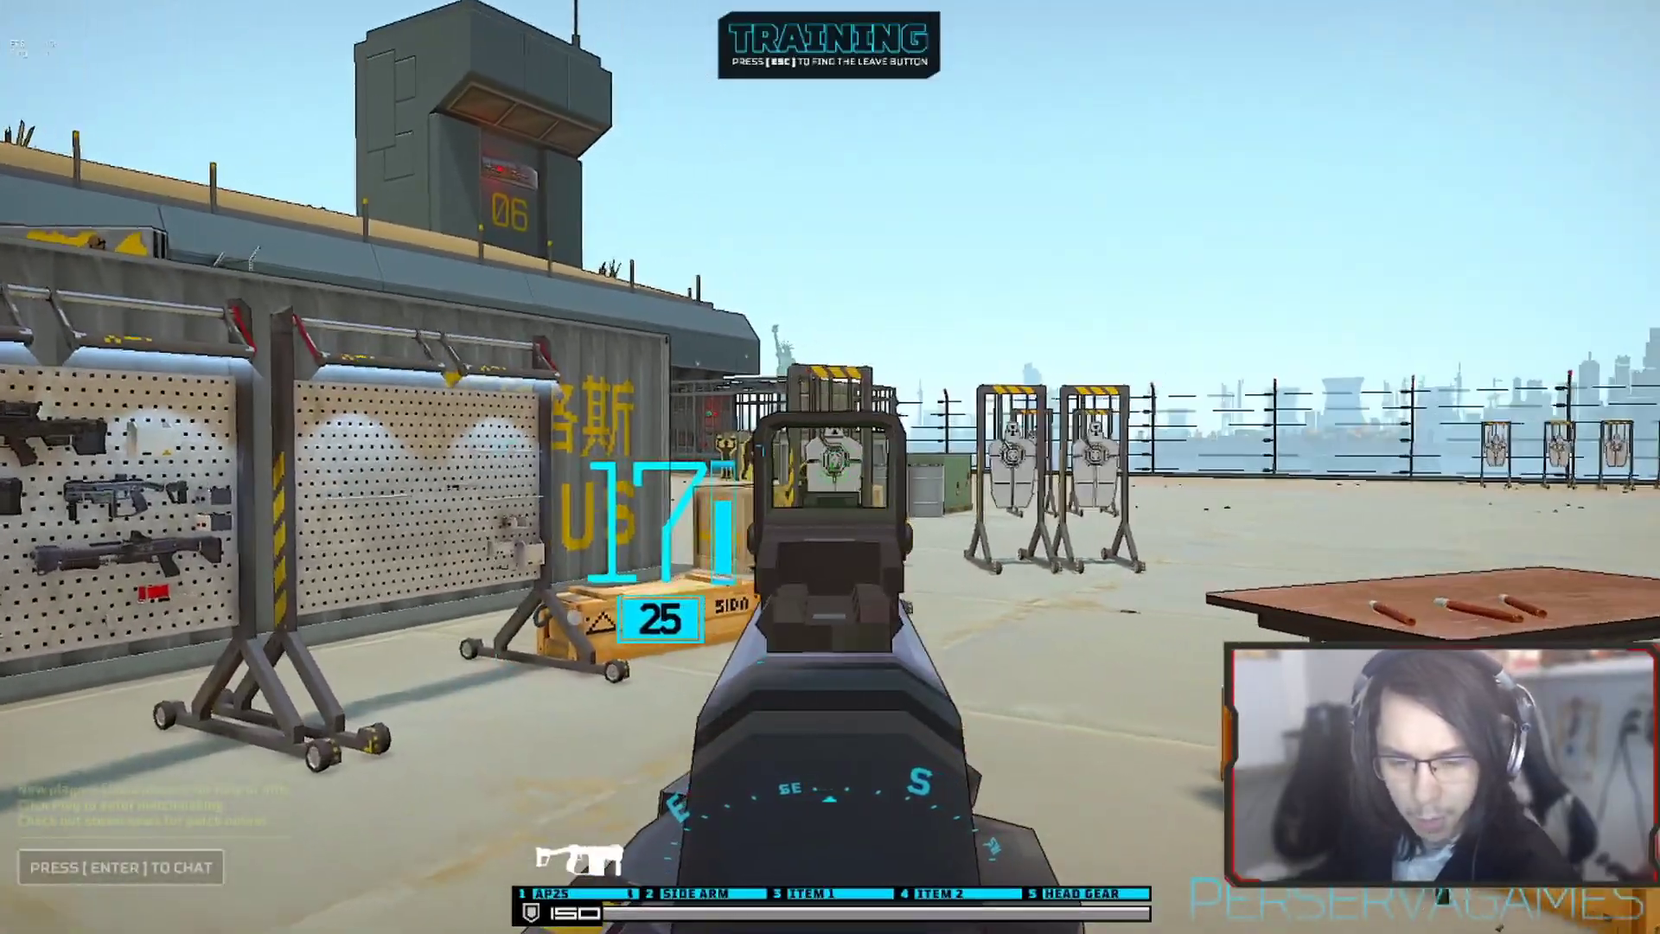
pyautogui.press('w')
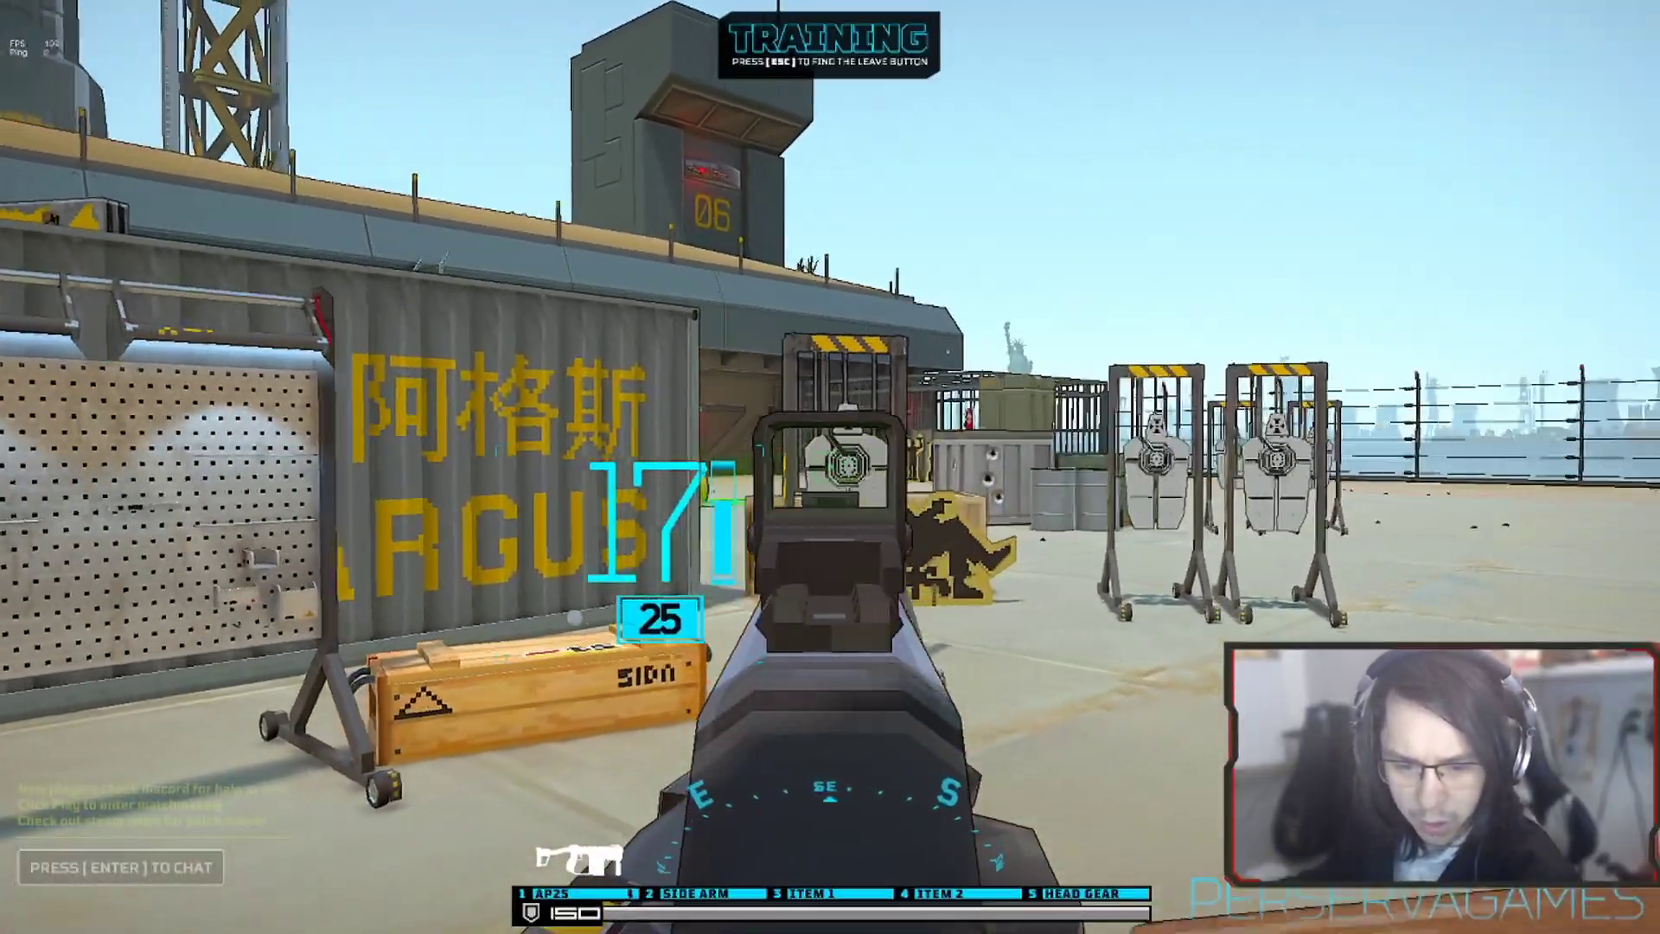
pyautogui.press('w')
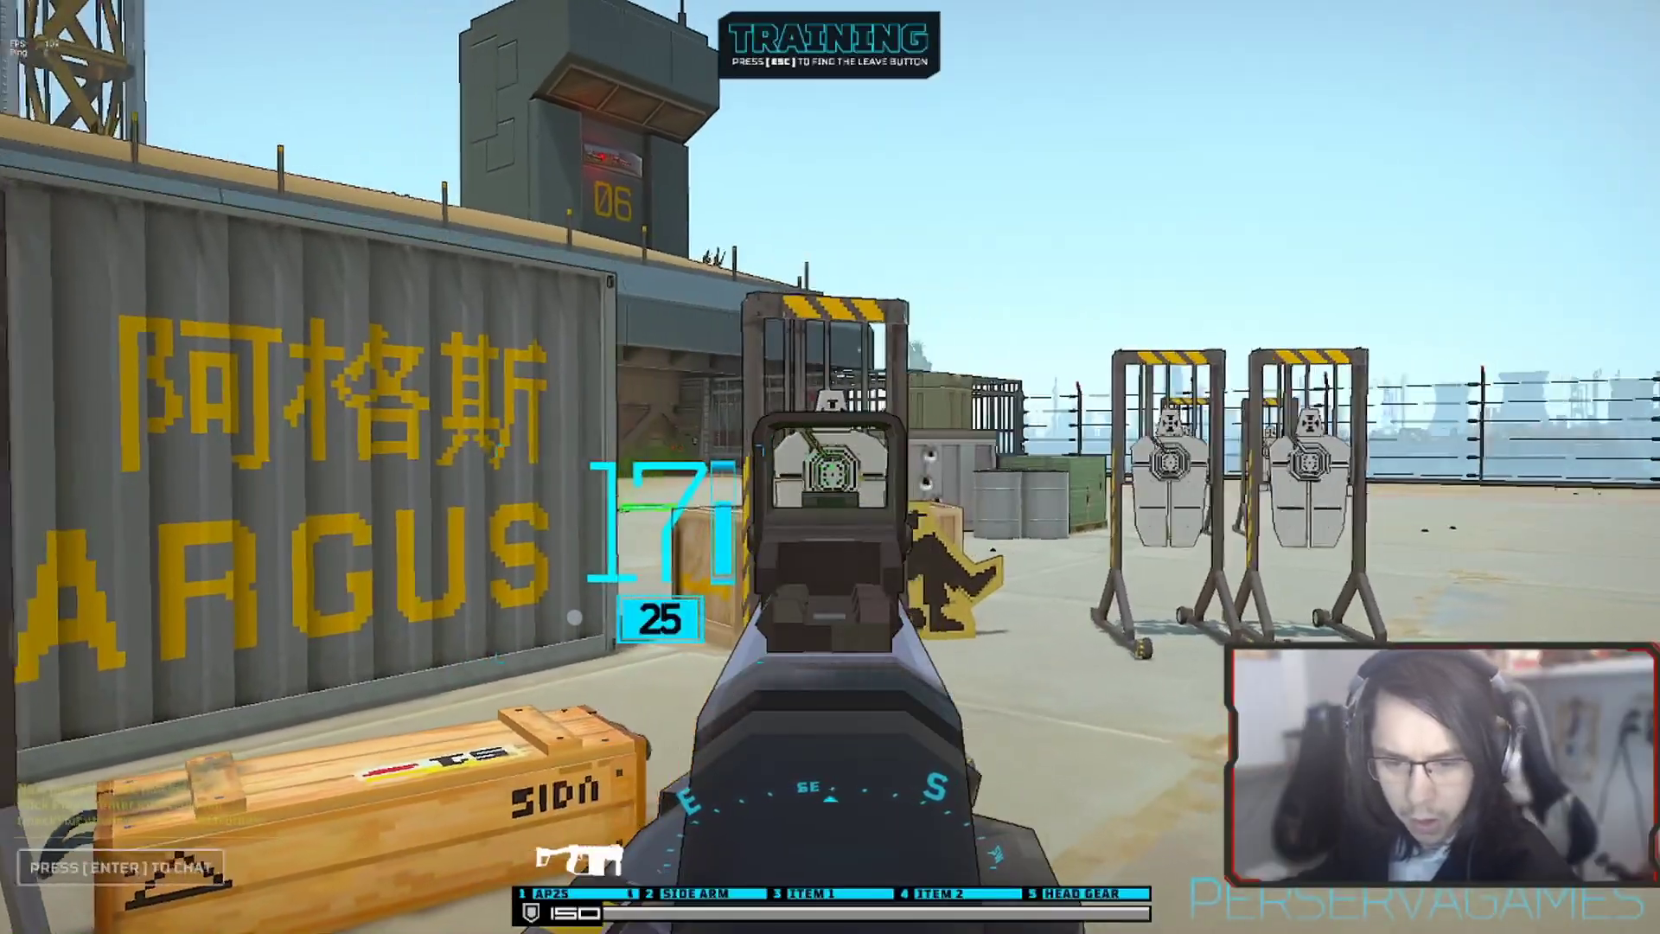
pyautogui.press('w')
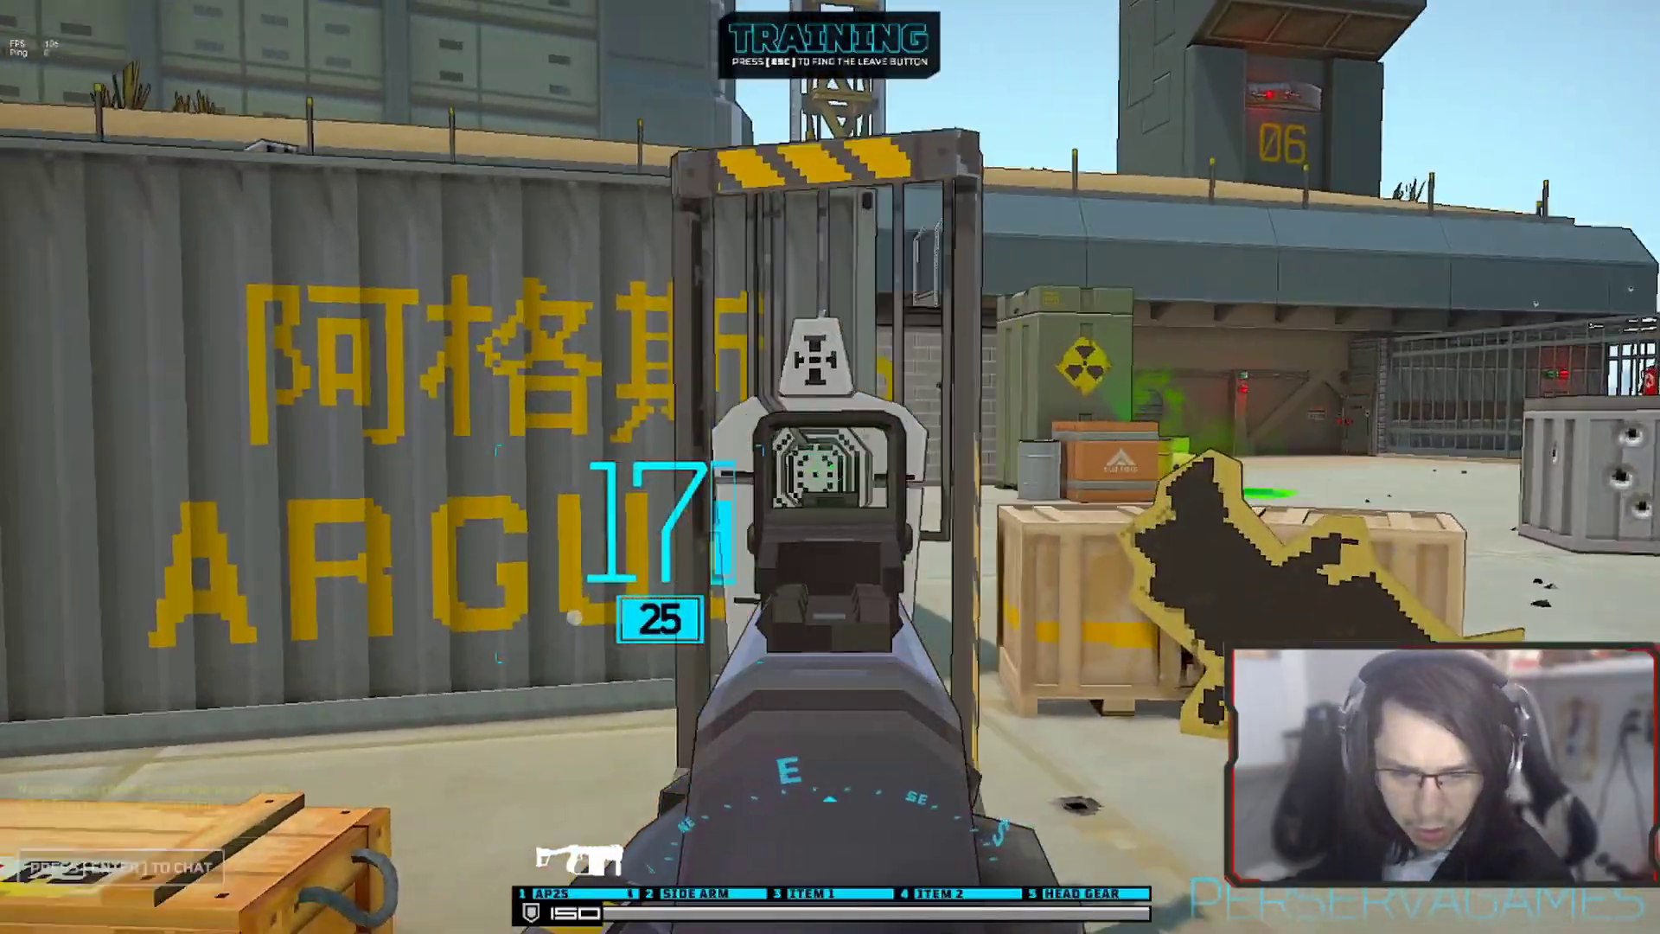
pyautogui.press('w')
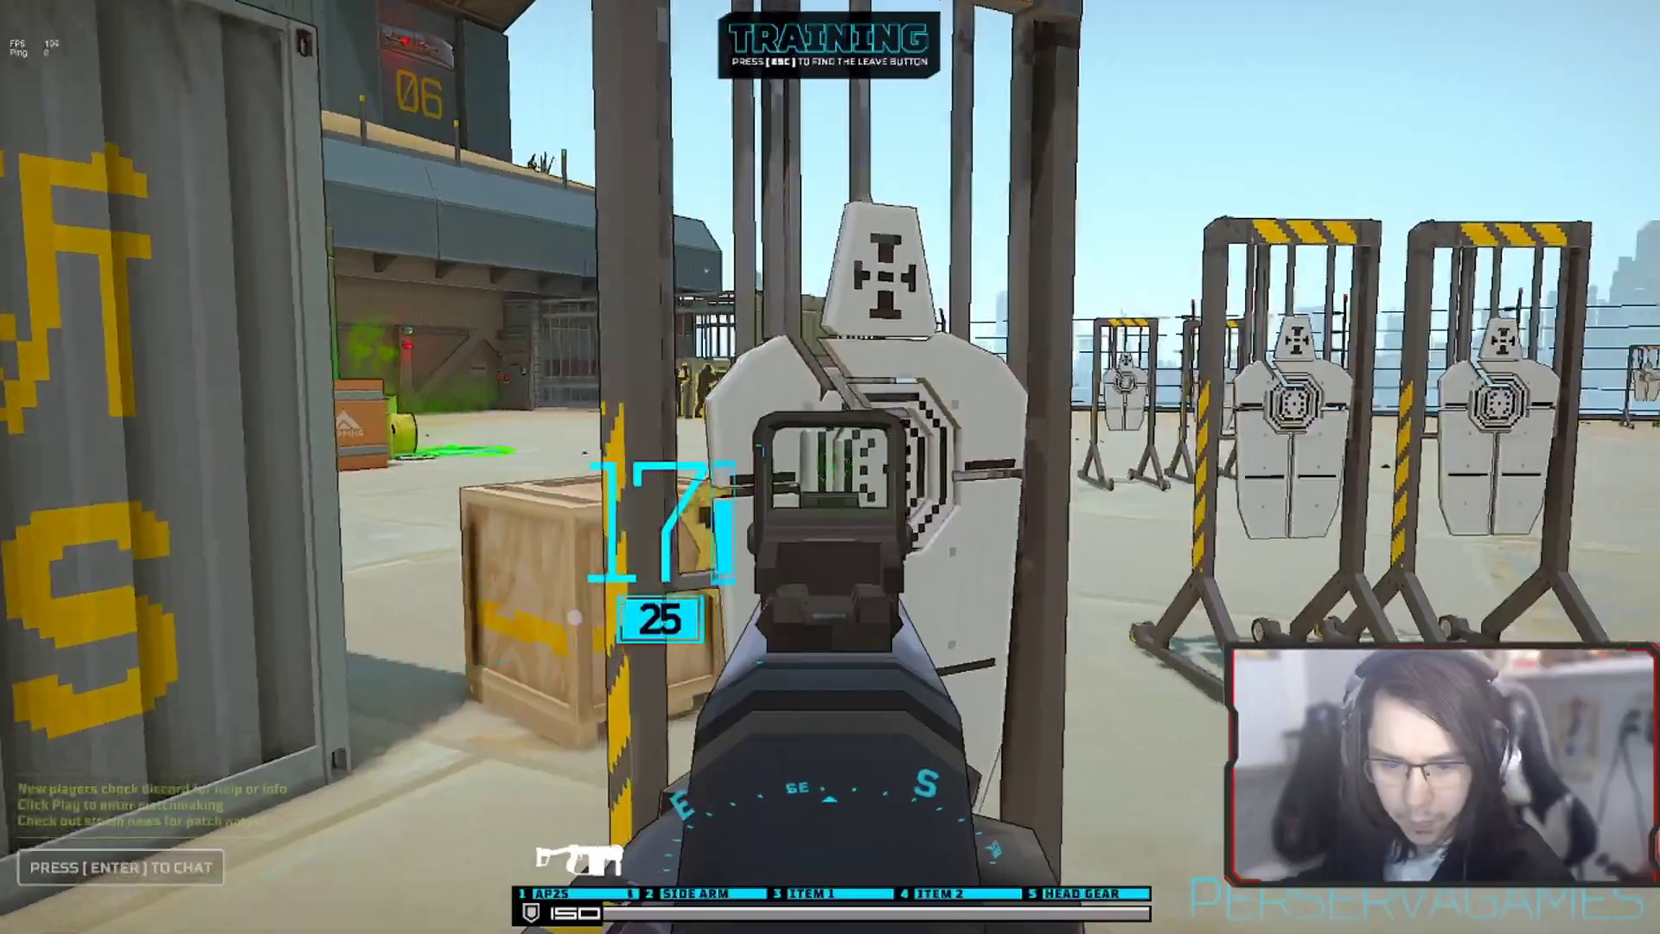
pyautogui.press('w')
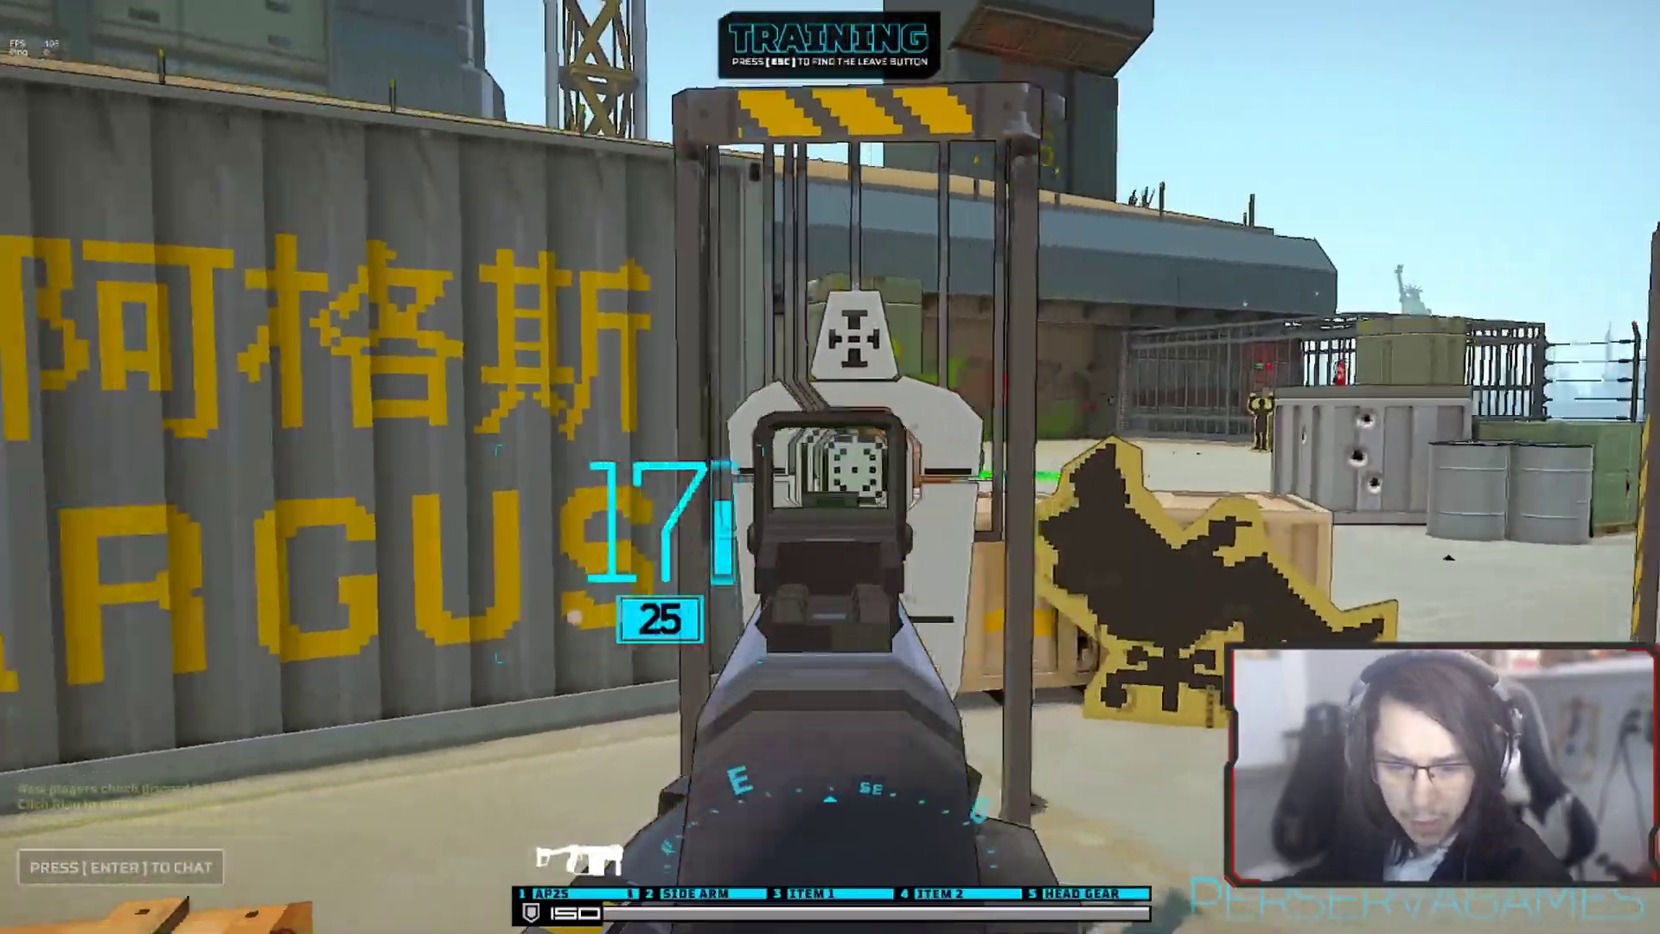
pyautogui.press('d')
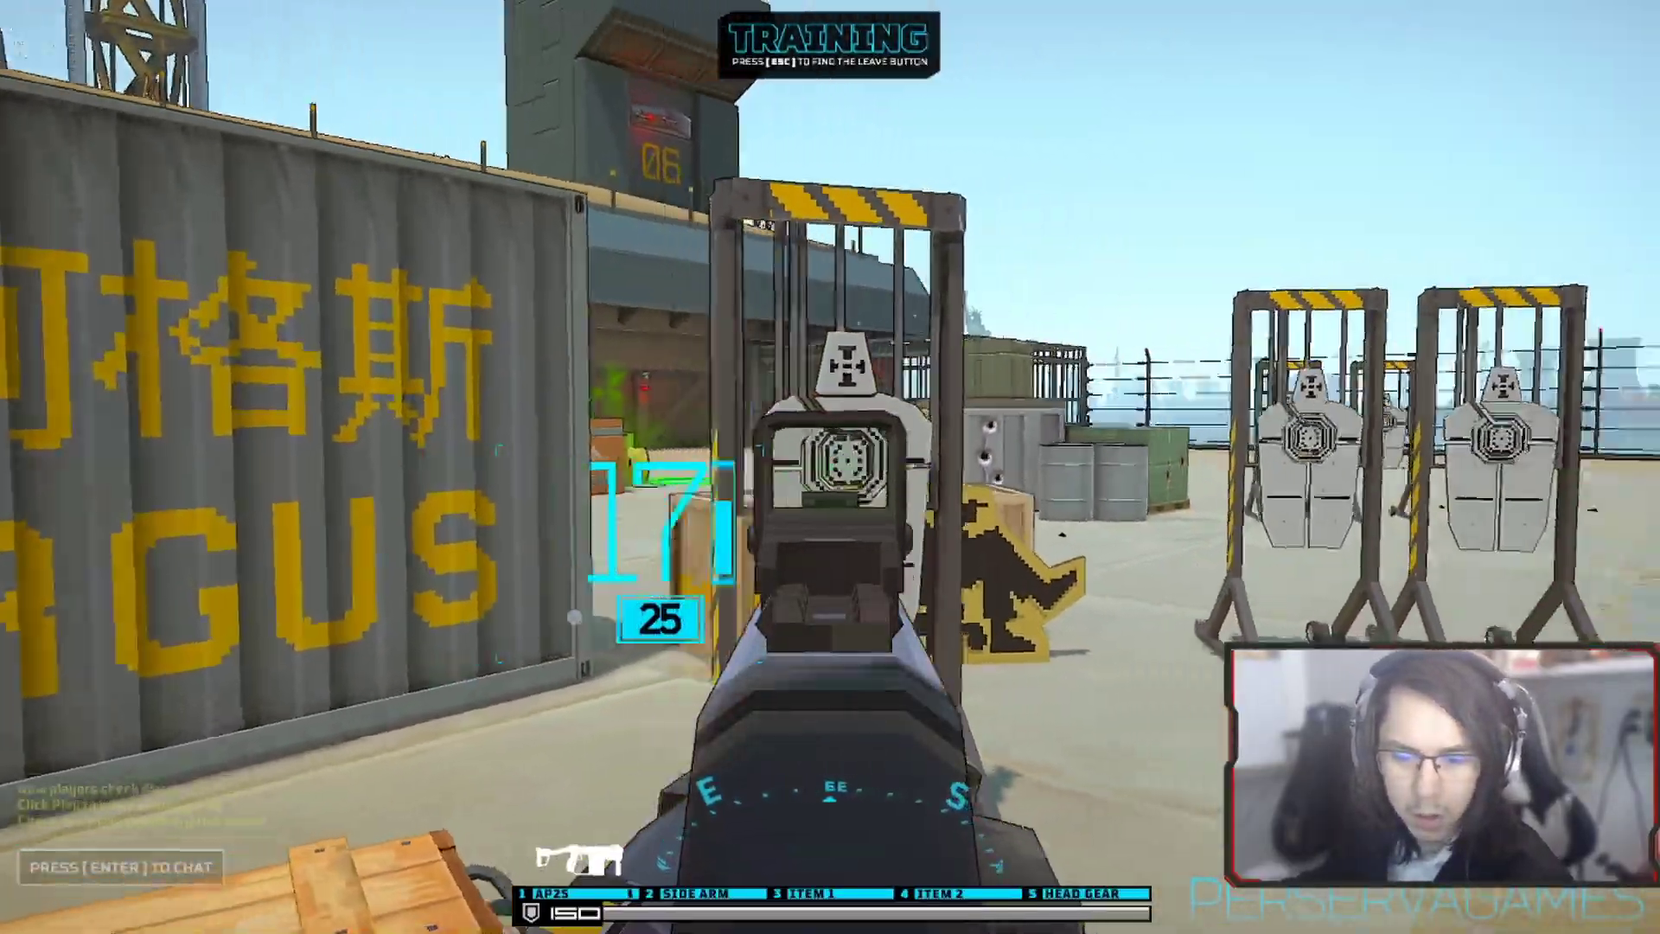
pyautogui.press('s')
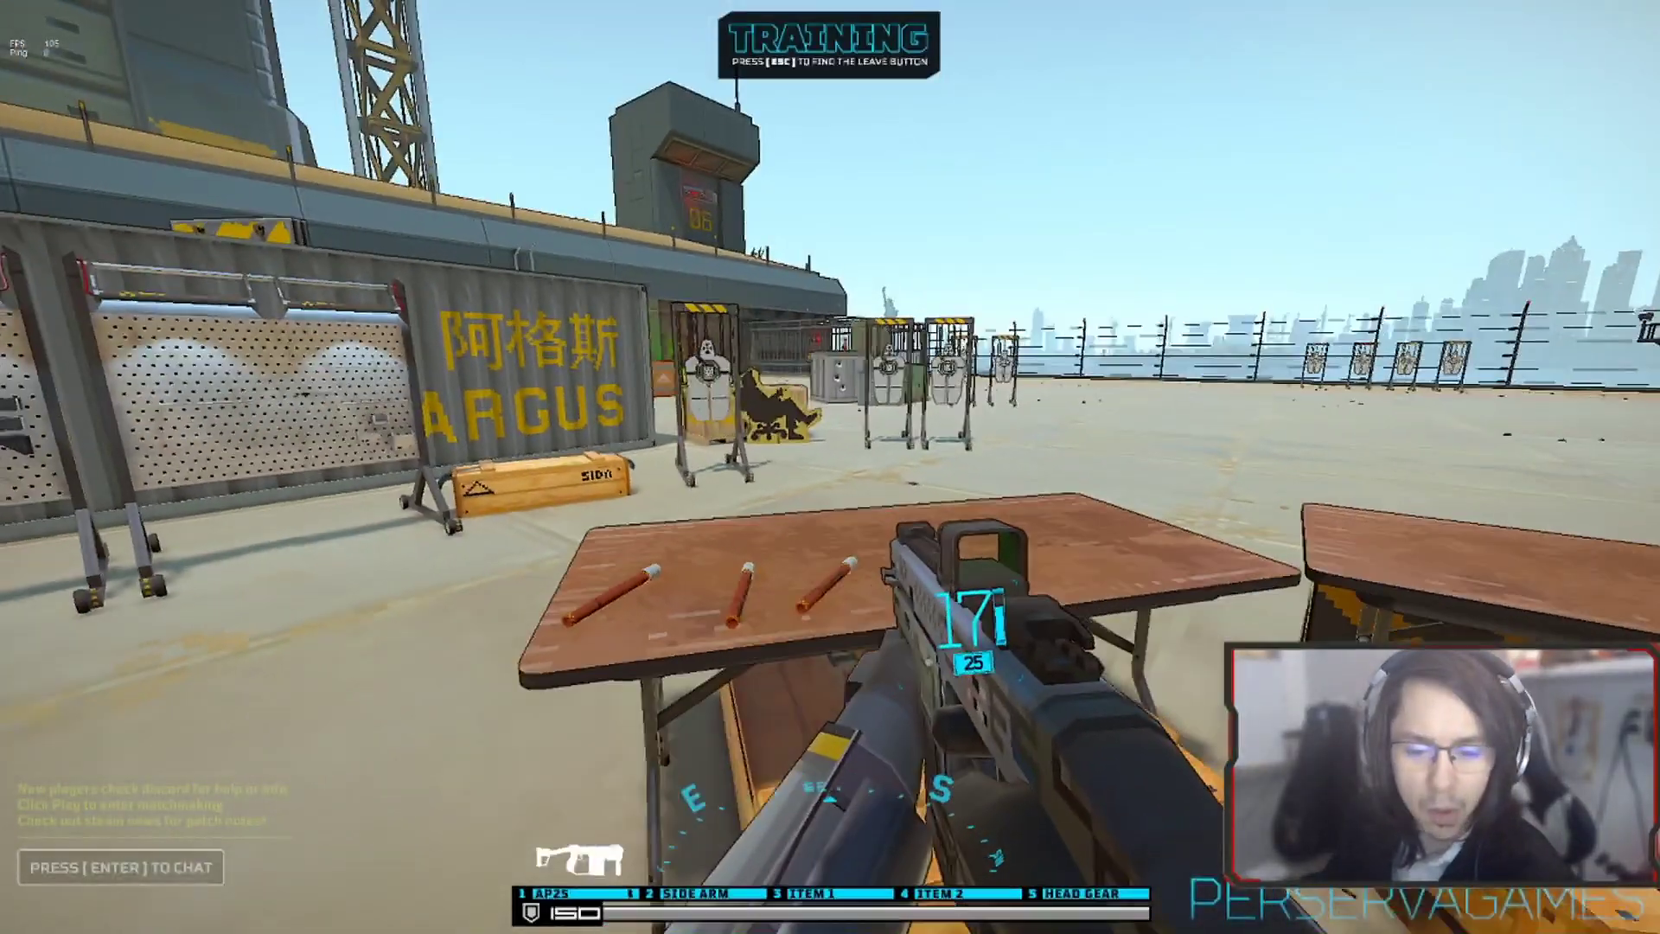
pyautogui.press('s')
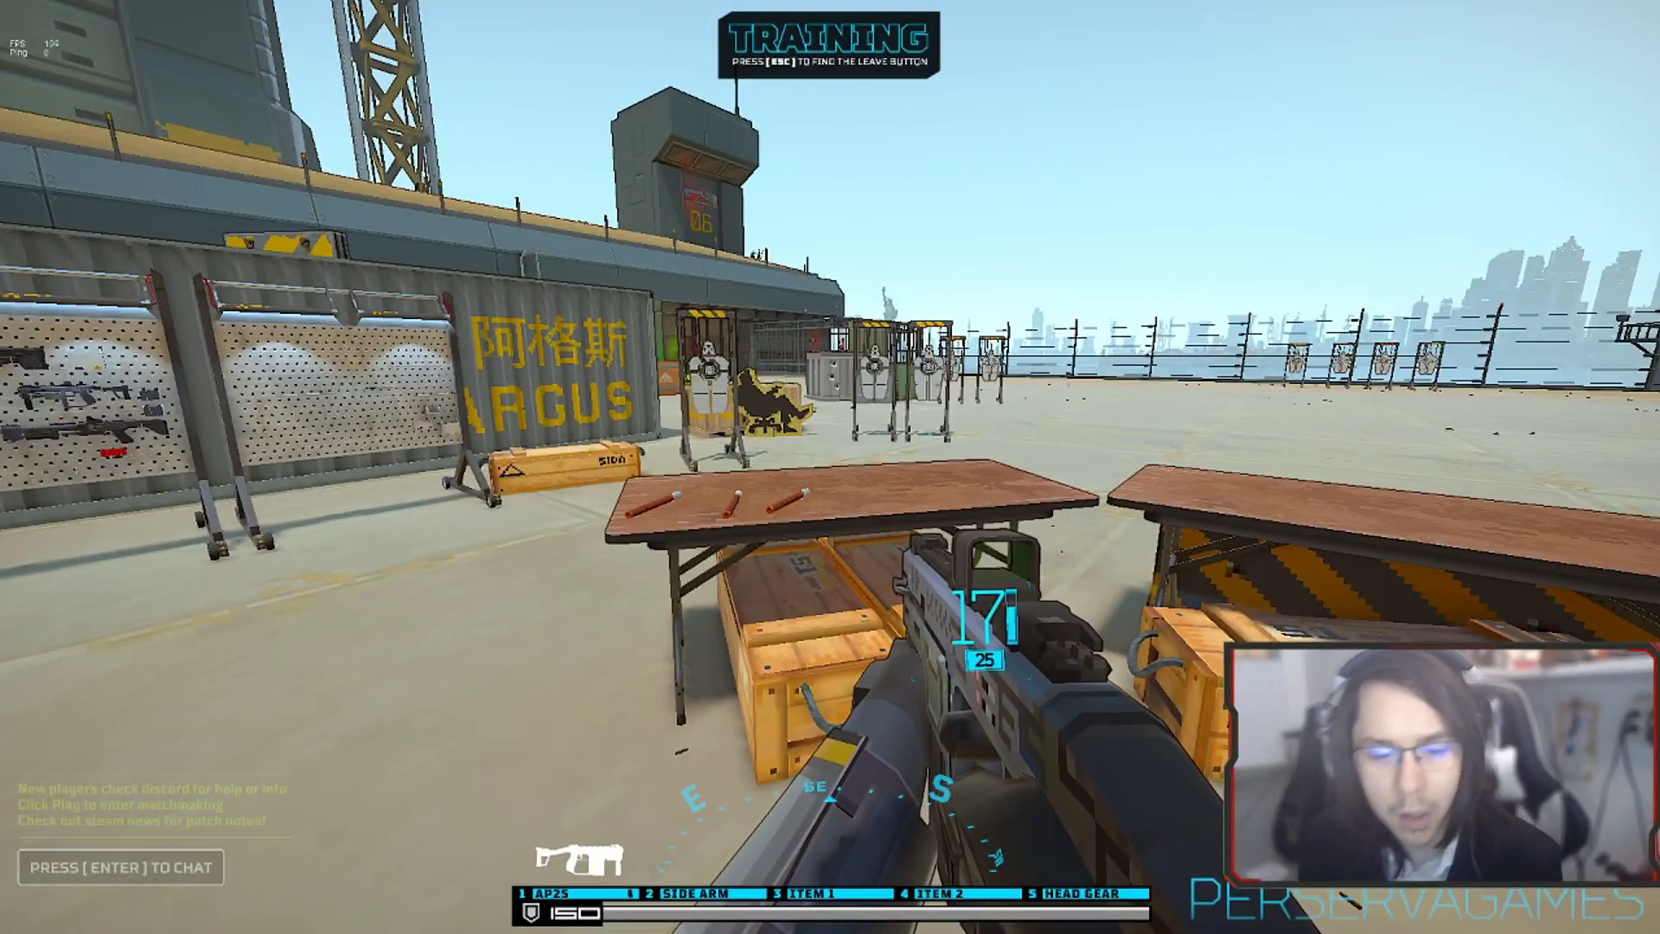
# Step: Switch to the browser and review the PSA iterations and perfect sensitivity, and the Due Process and Aim Lab results in the mouse sensitivity converter
pyautogui.hotkey('alt', 'Tab')
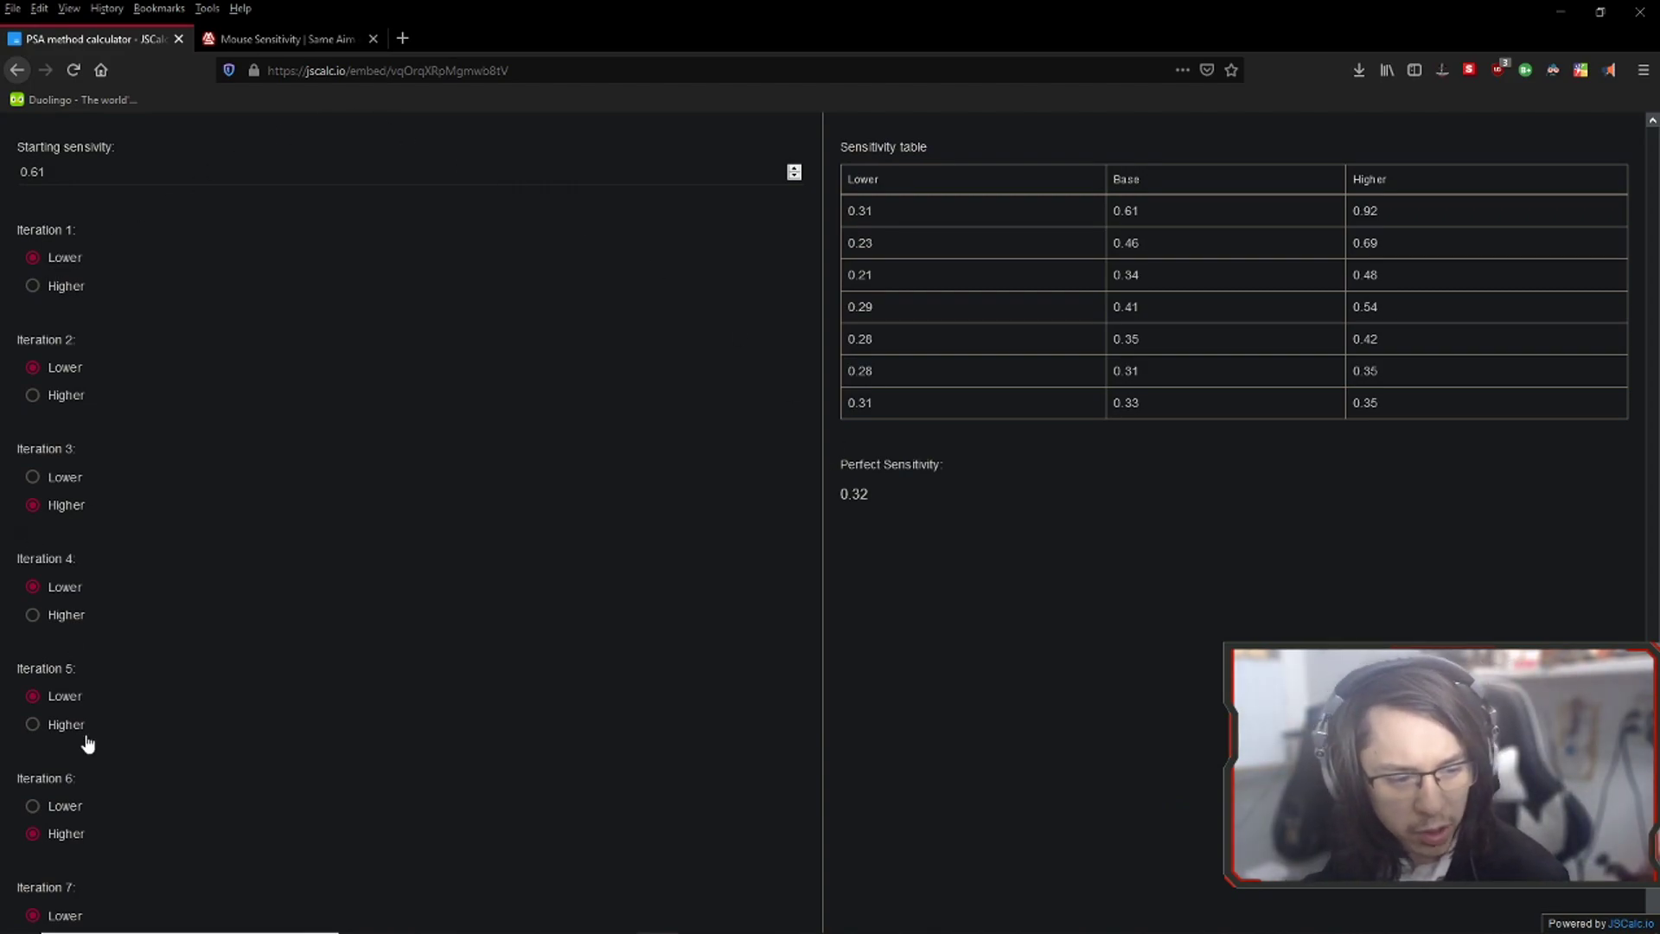
pyautogui.scroll(-1, 183, 653)
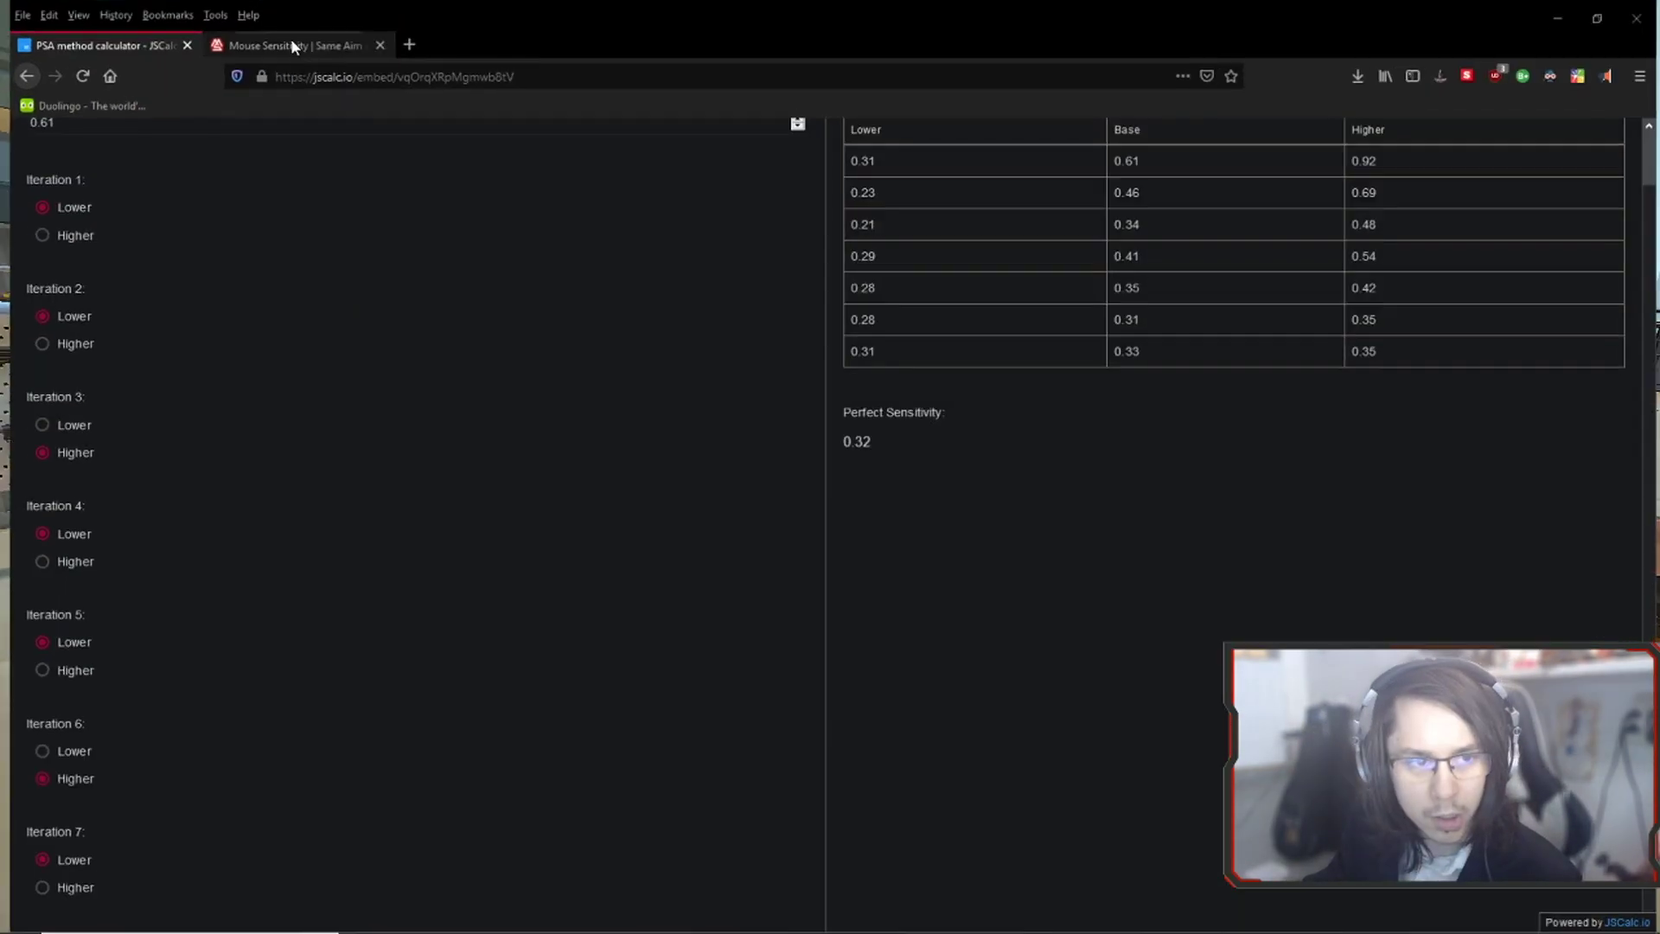
pyautogui.click(289, 38)
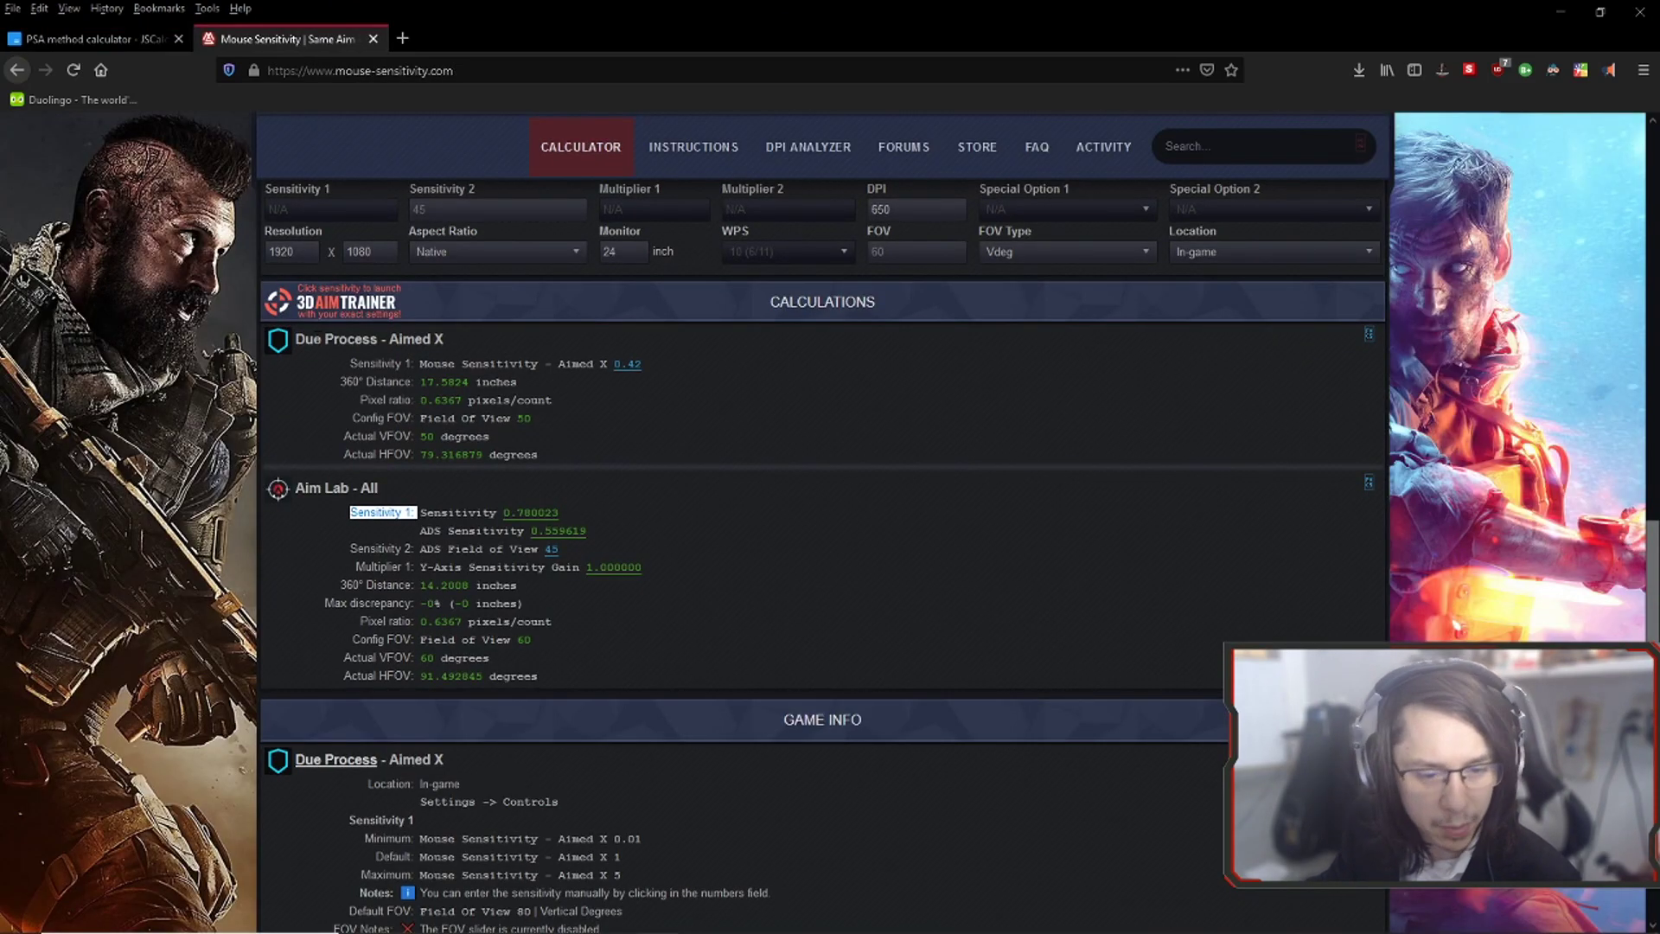
pyautogui.scroll(-2, 405, 408)
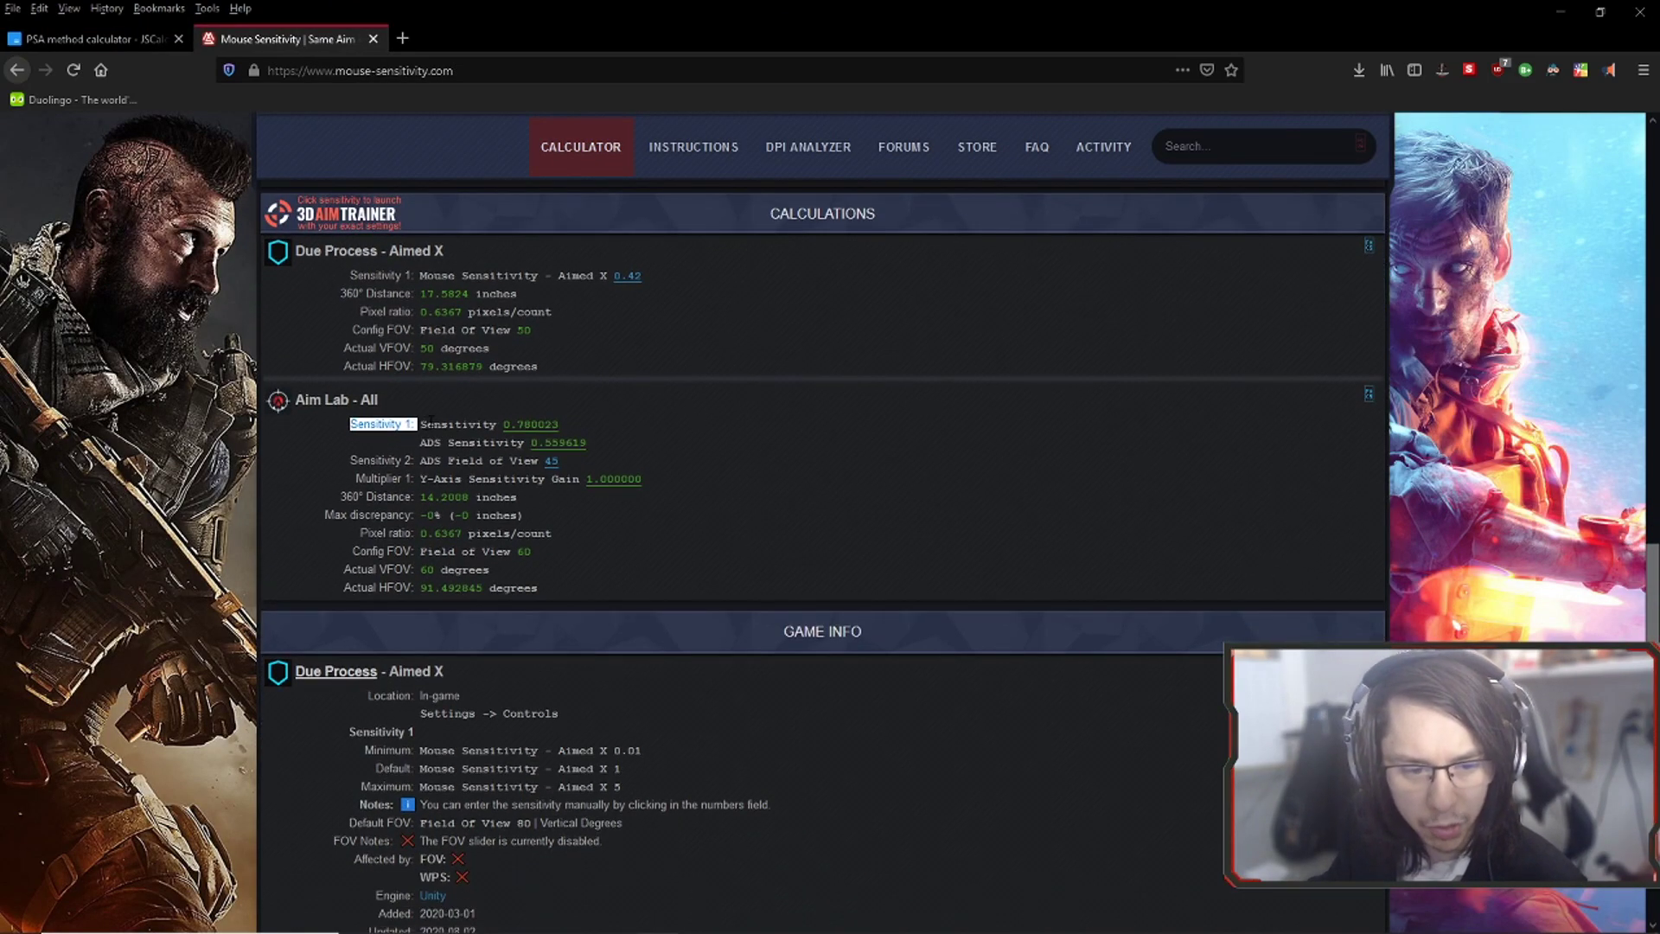
pyautogui.scroll(2, 404, 408)
pyautogui.scroll(3, 405, 407)
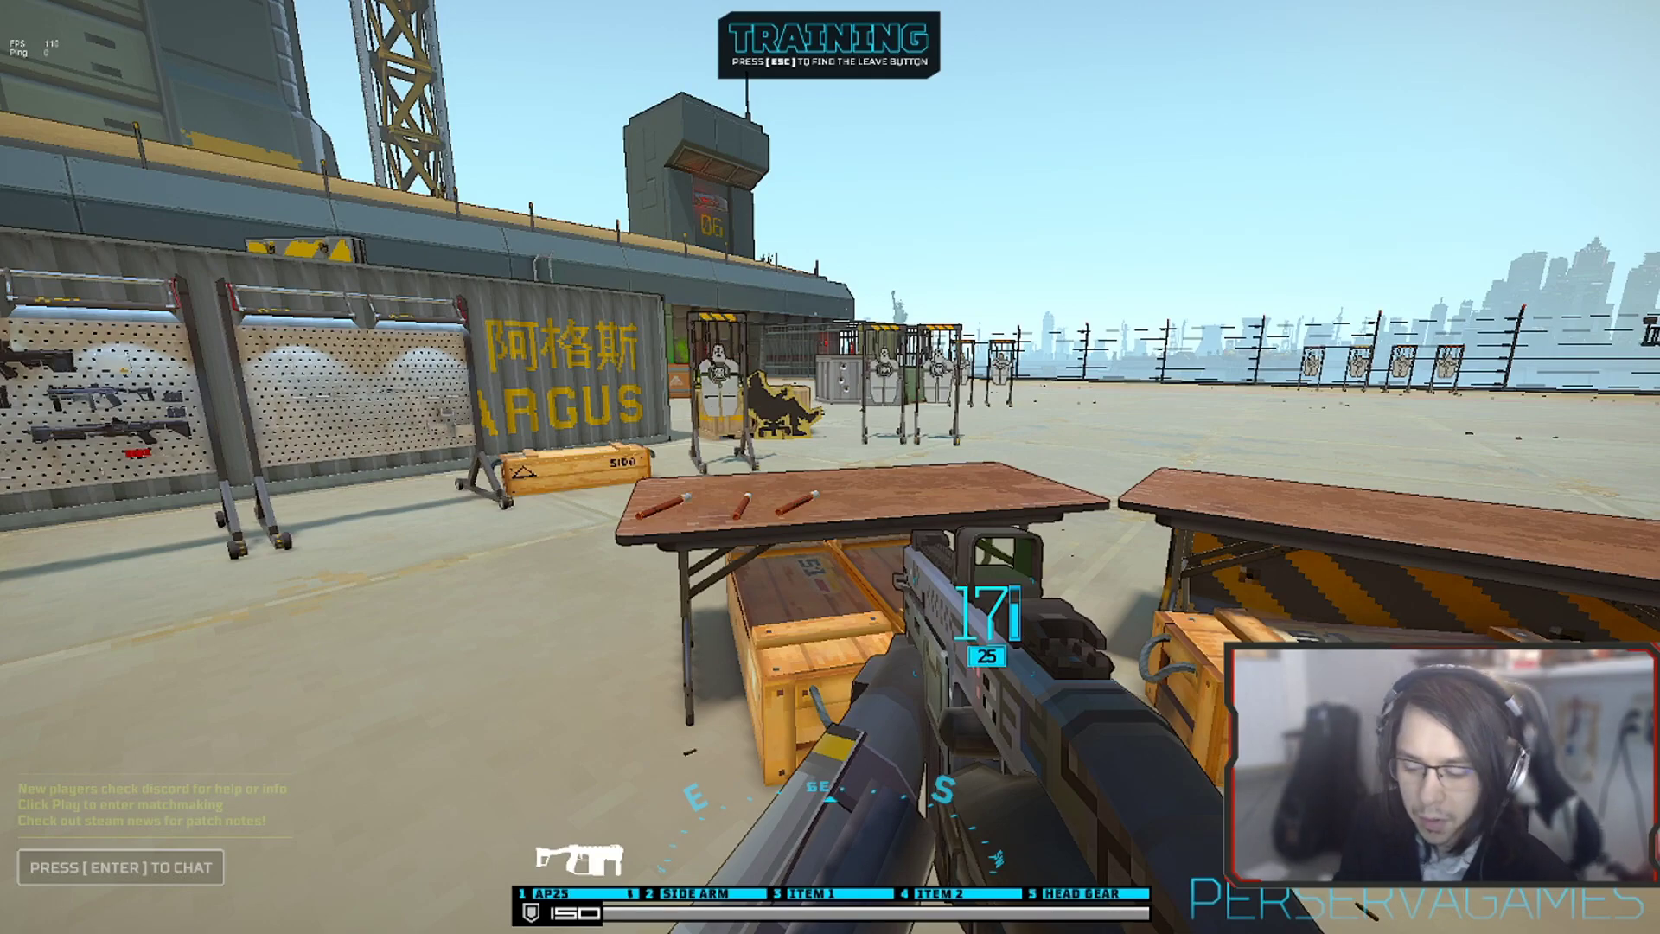
# Step: Check the mouse sensitivity settings in Due Process, and run a lap around the training range's tables and striped barriers
pyautogui.press('Escape')
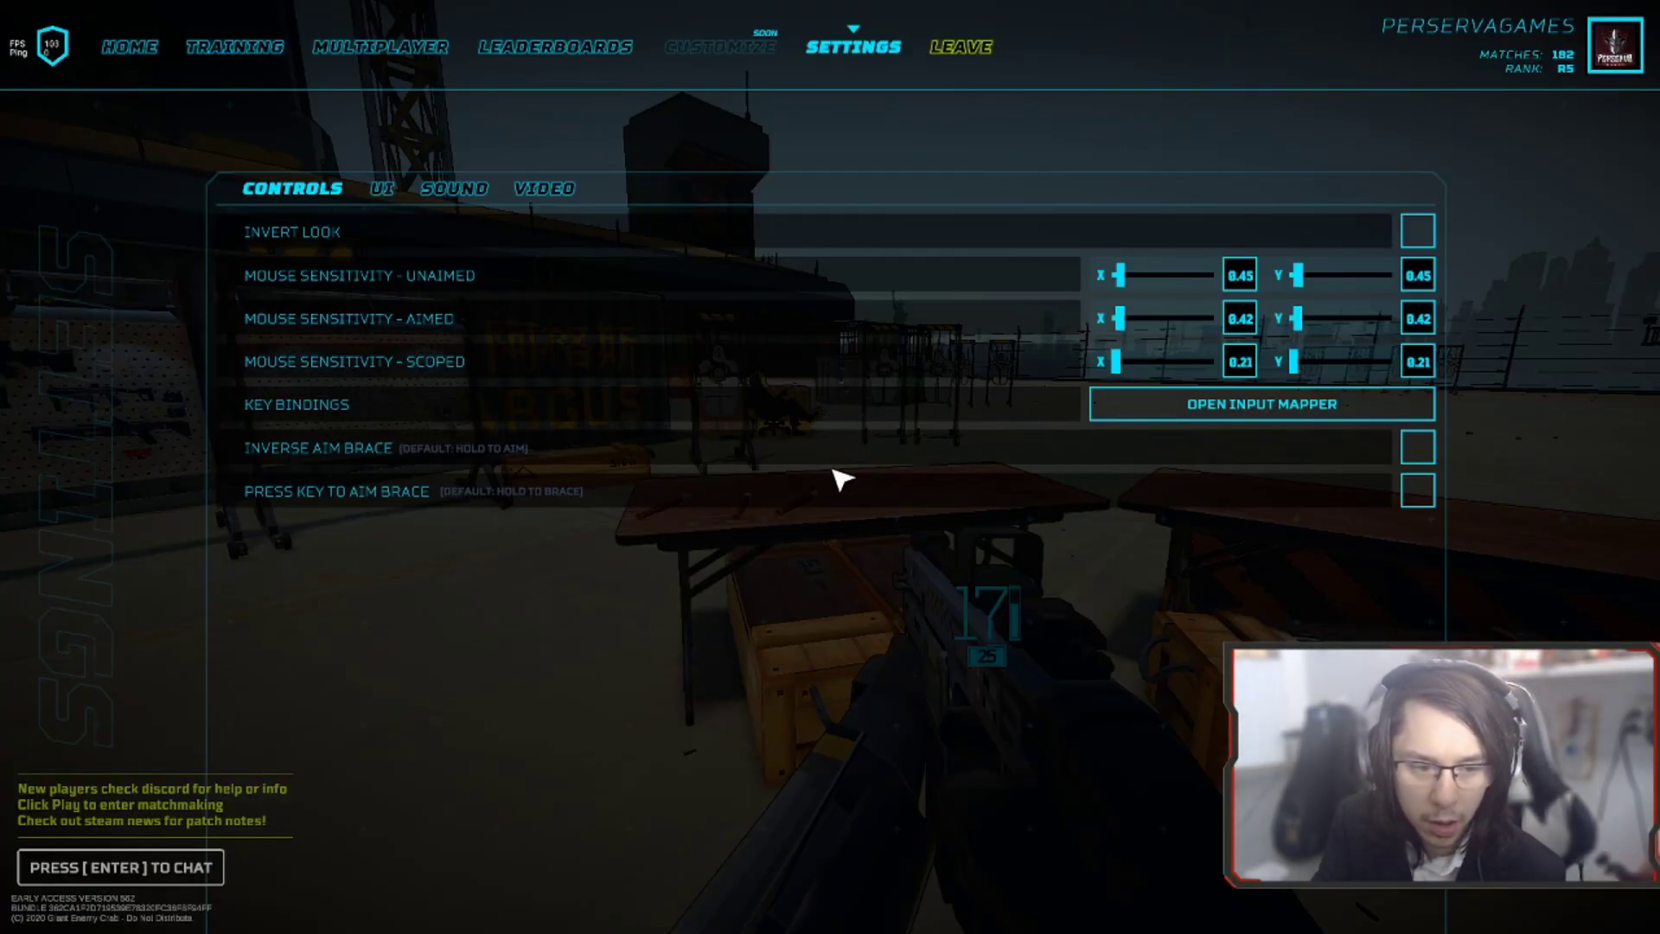
pyautogui.press('Escape')
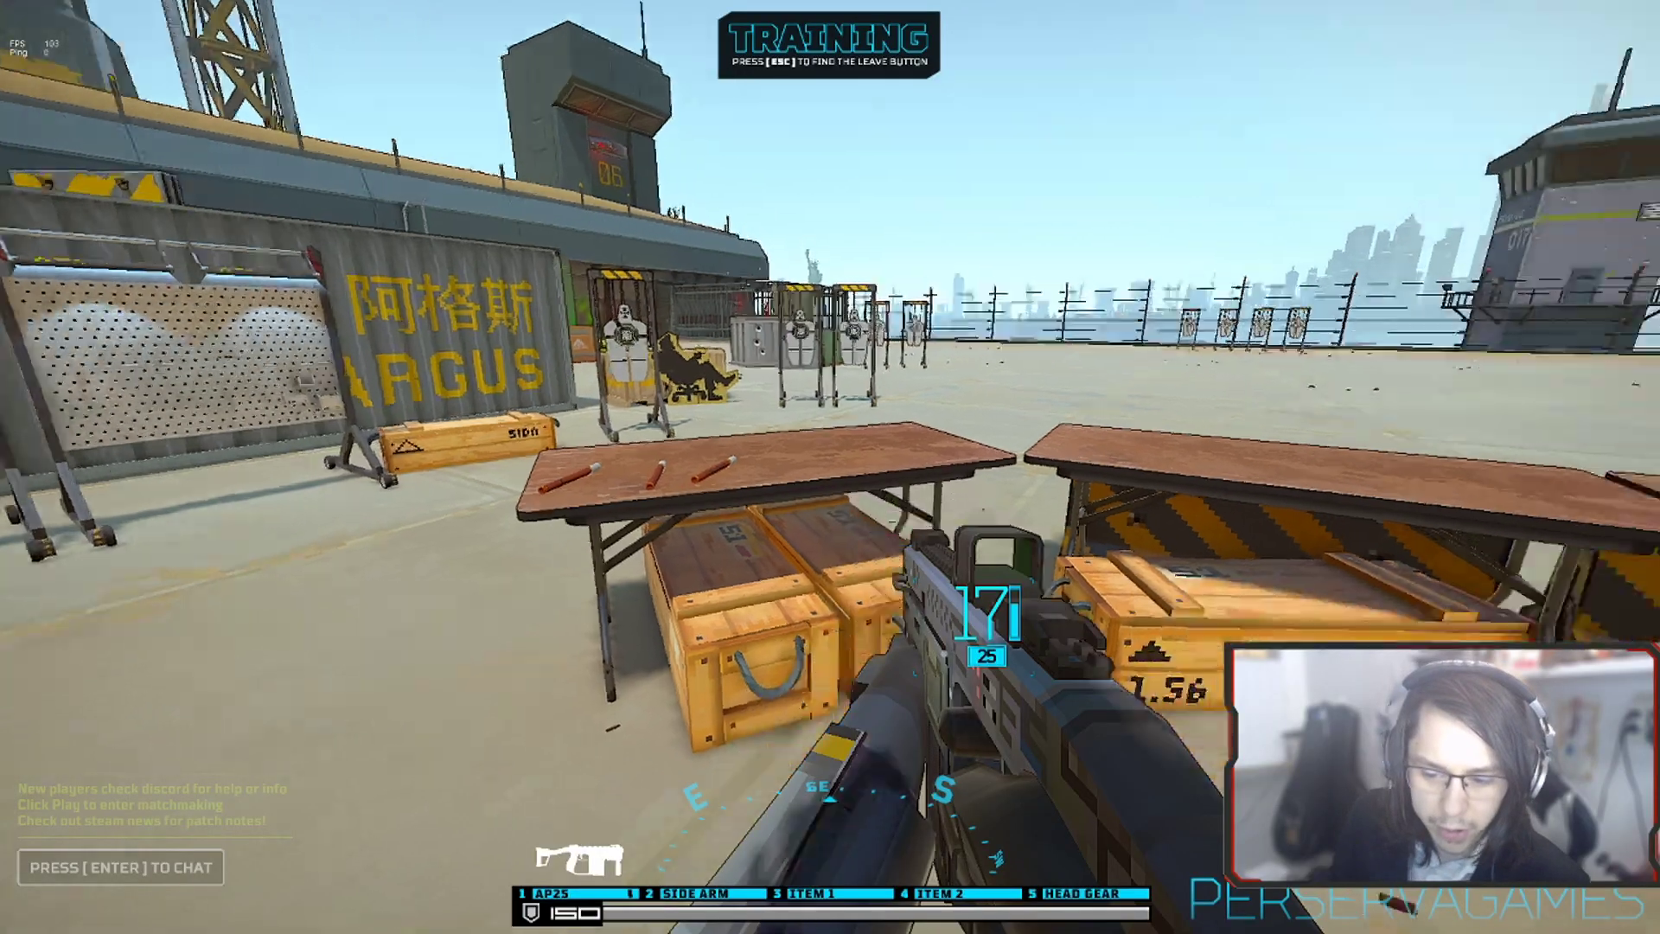
pyautogui.press('w')
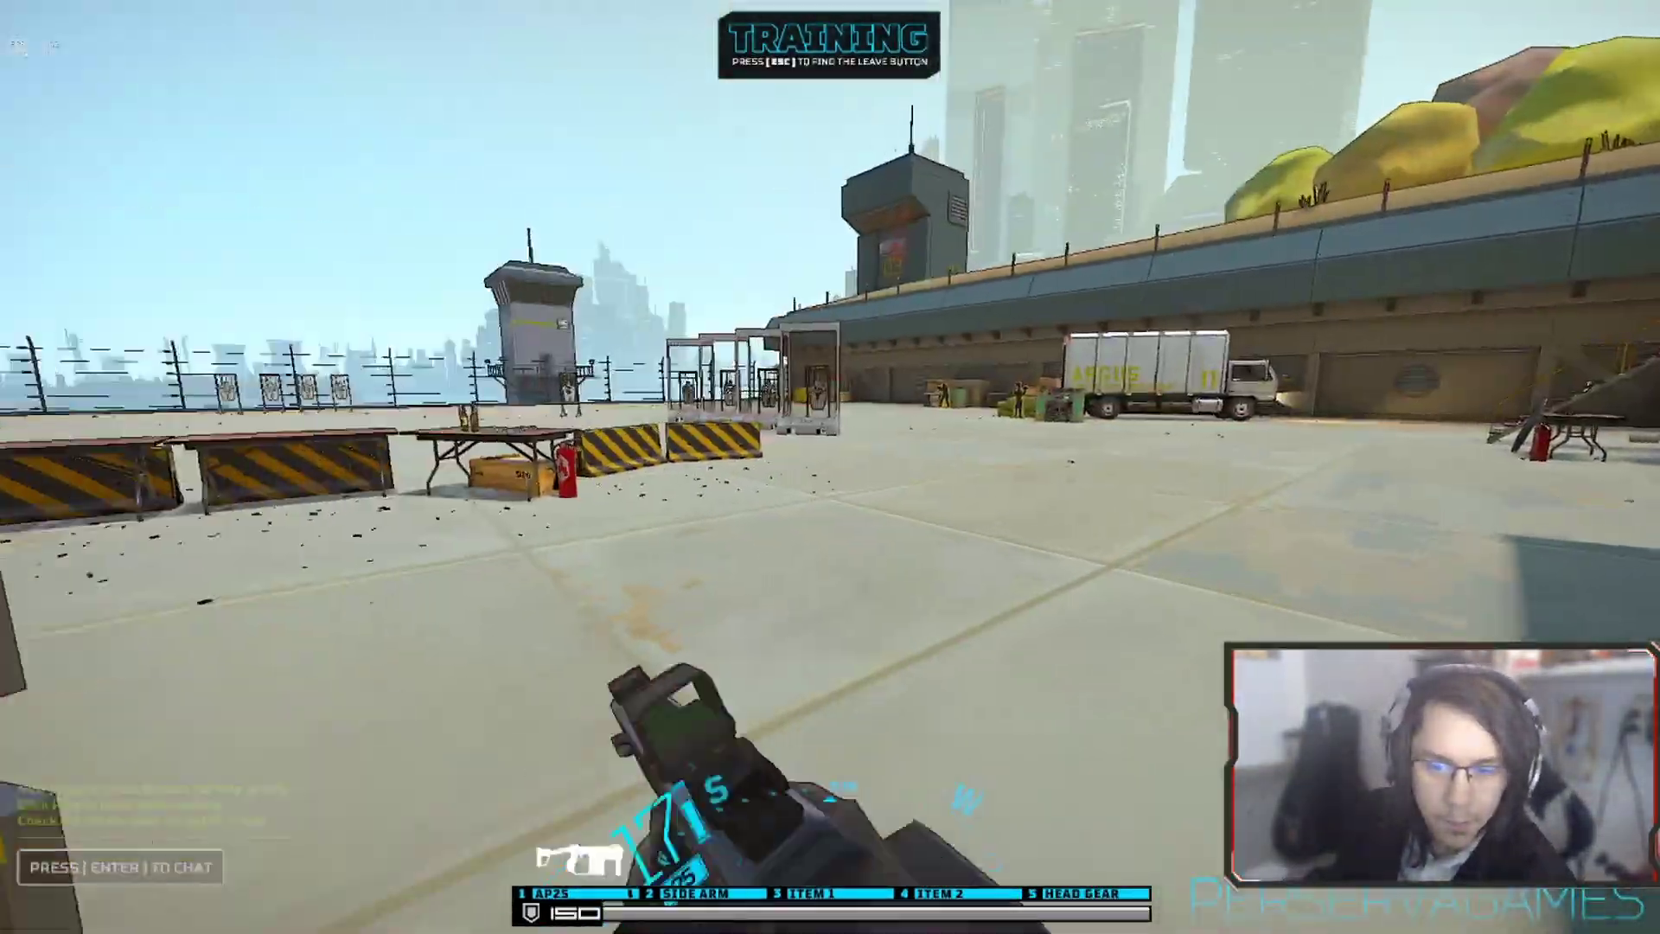
pyautogui.press('w')
pyautogui.press('w')
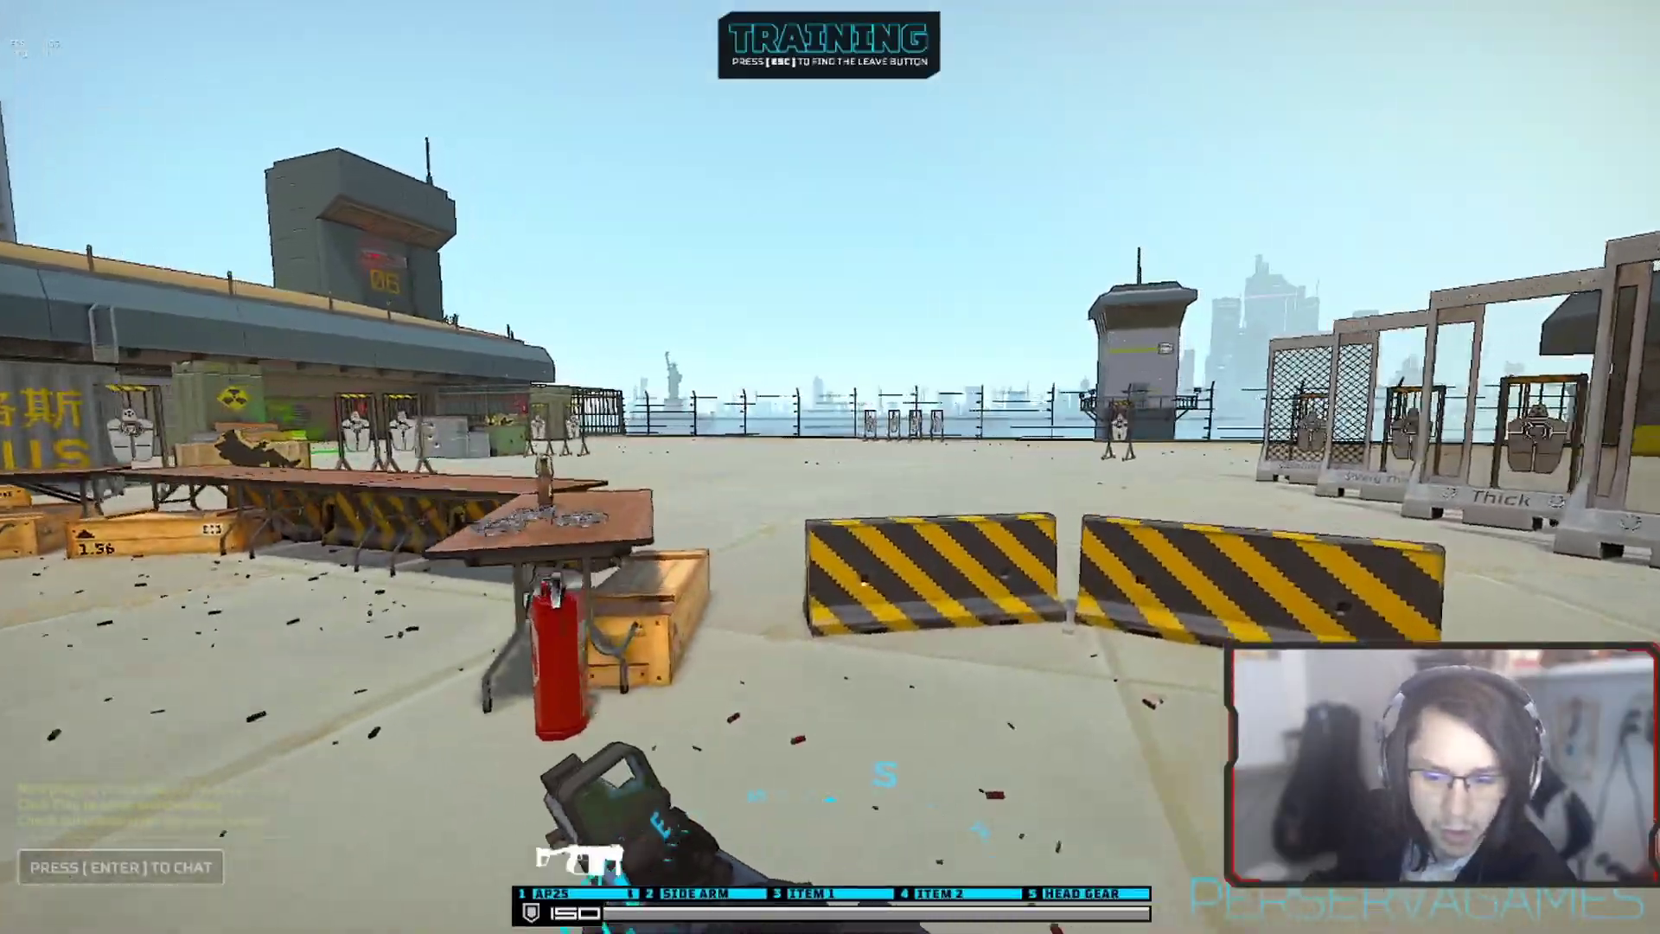
pyautogui.press('w')
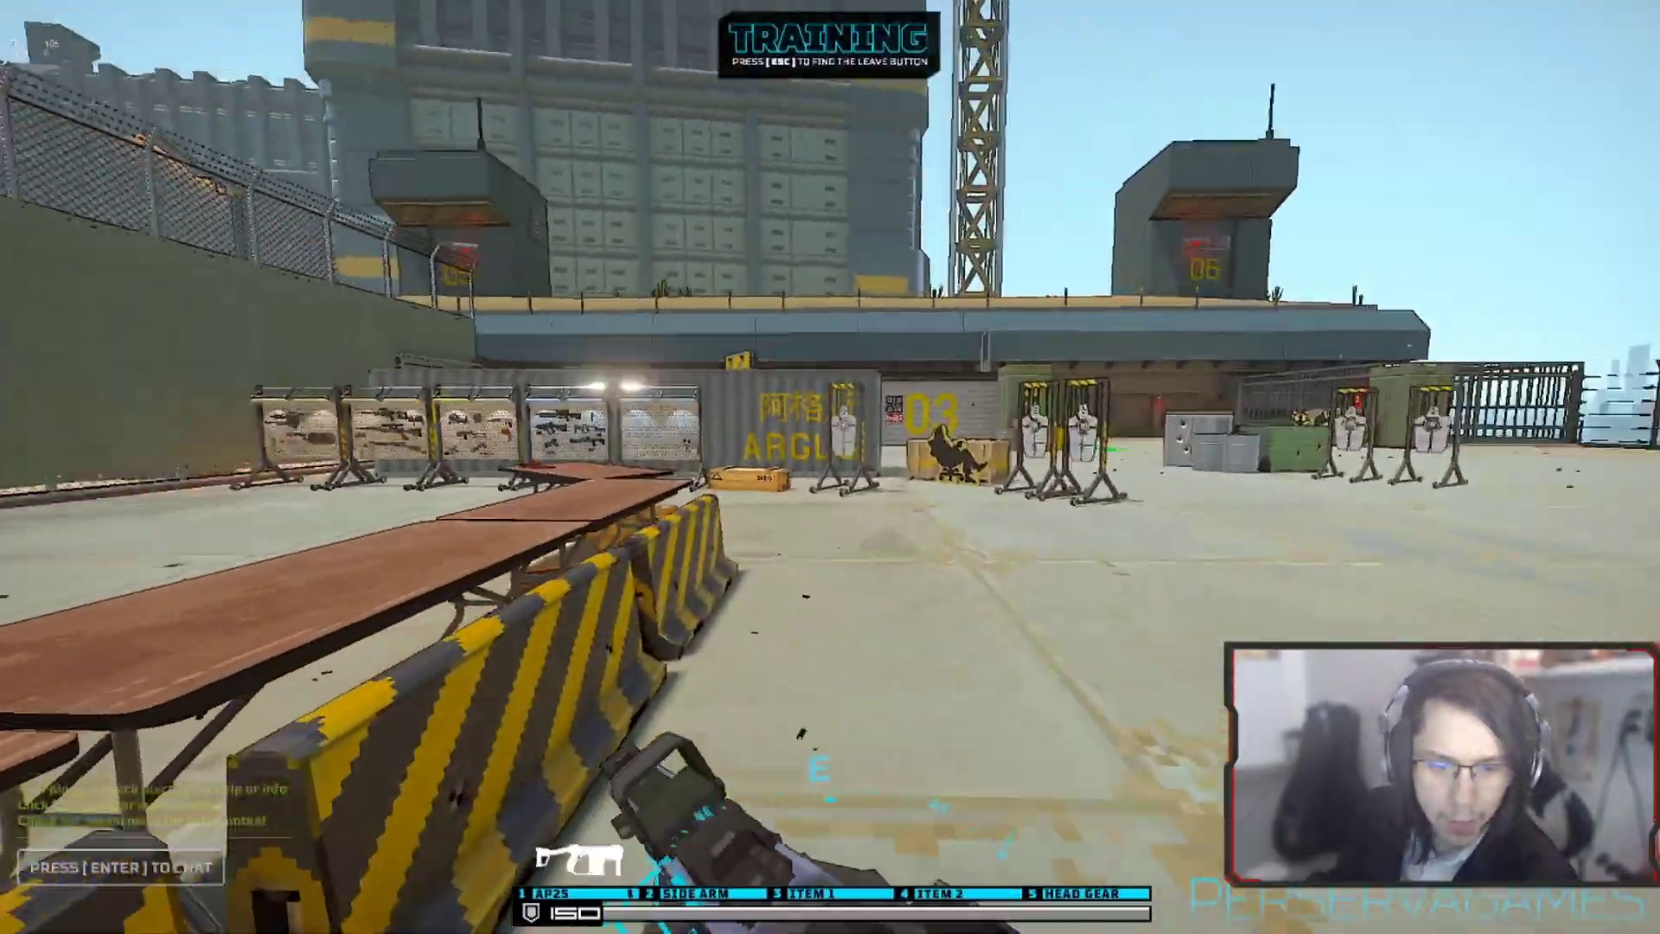
pyautogui.press('w')
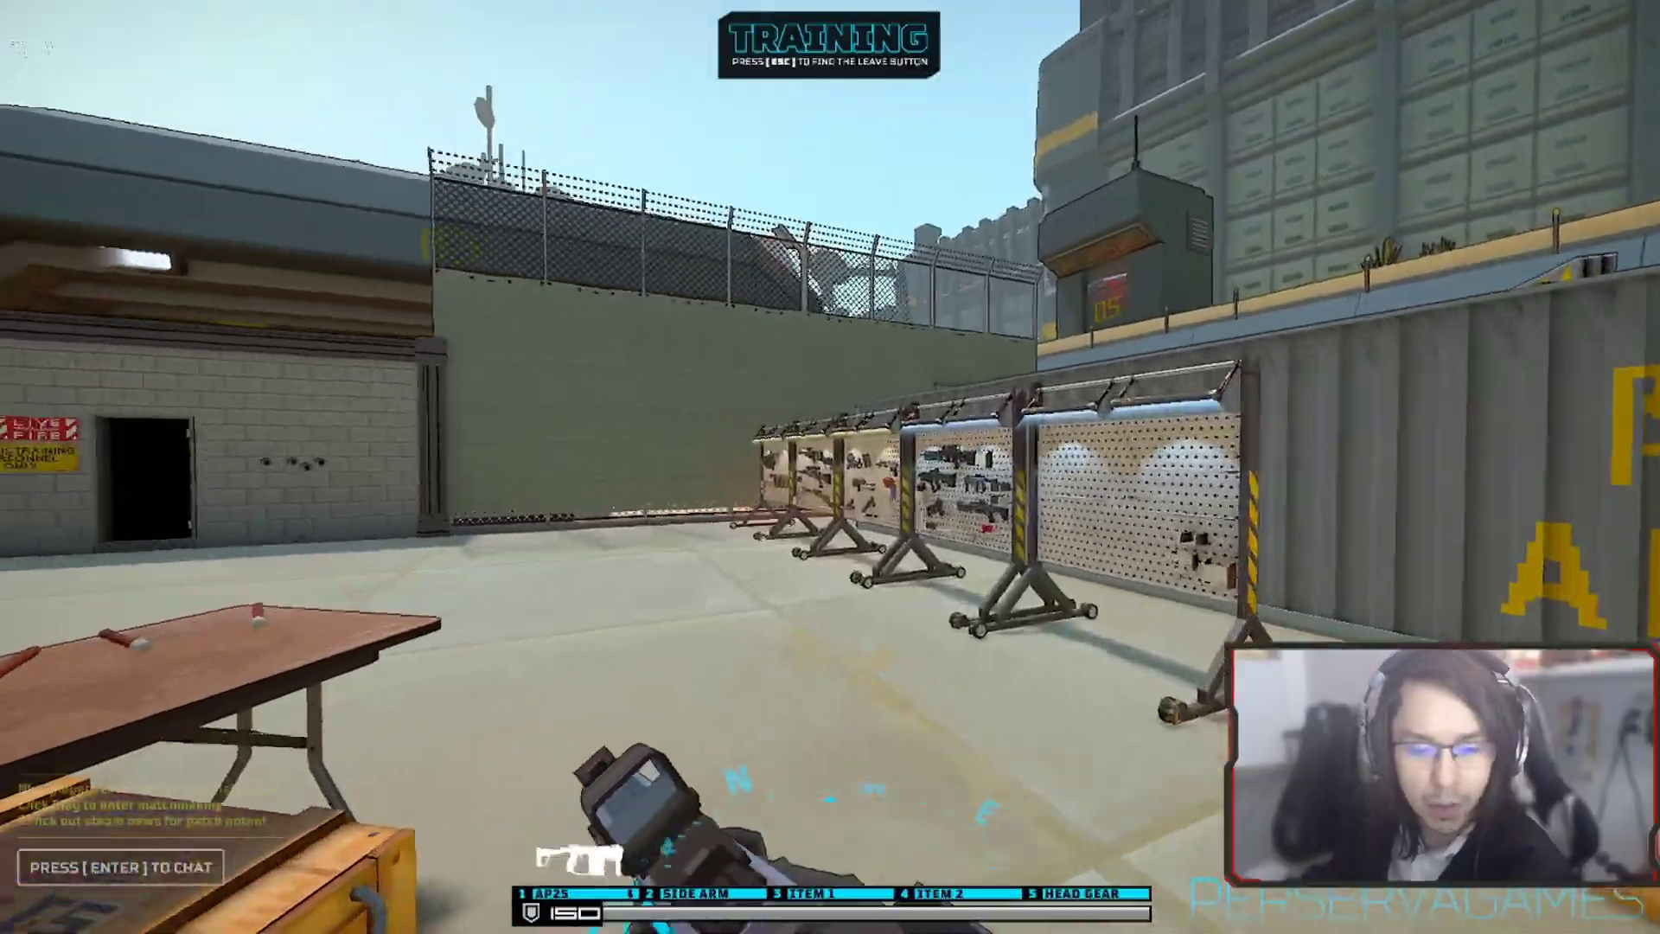
pyautogui.press('w')
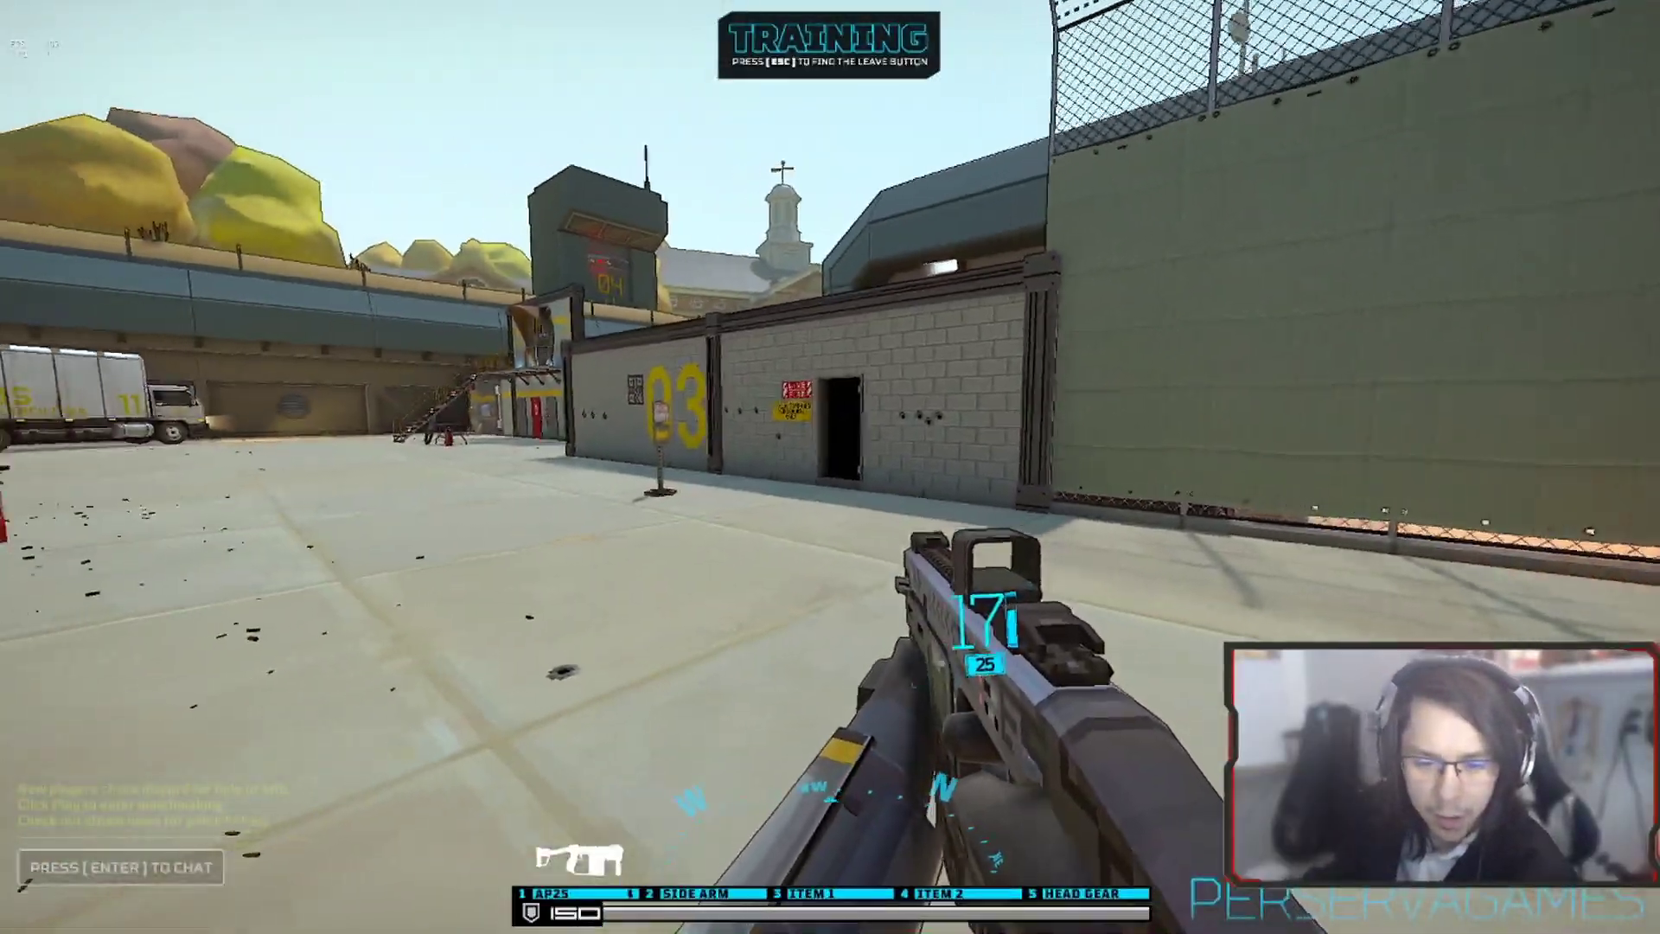
pyautogui.press('w')
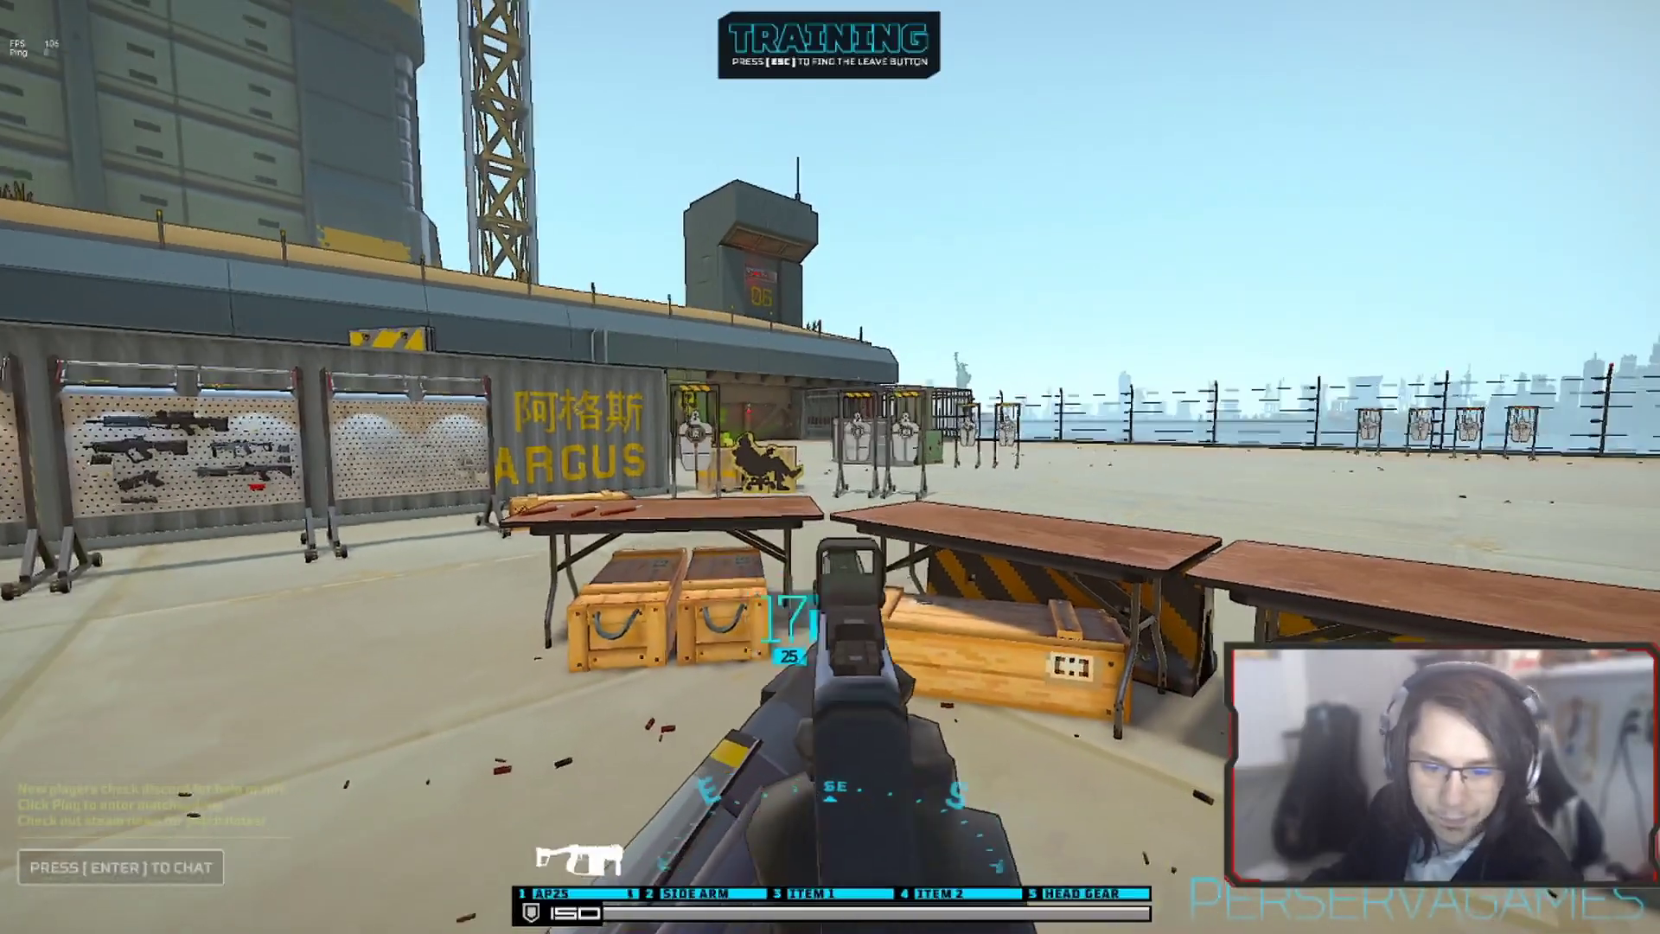
pyautogui.press('w')
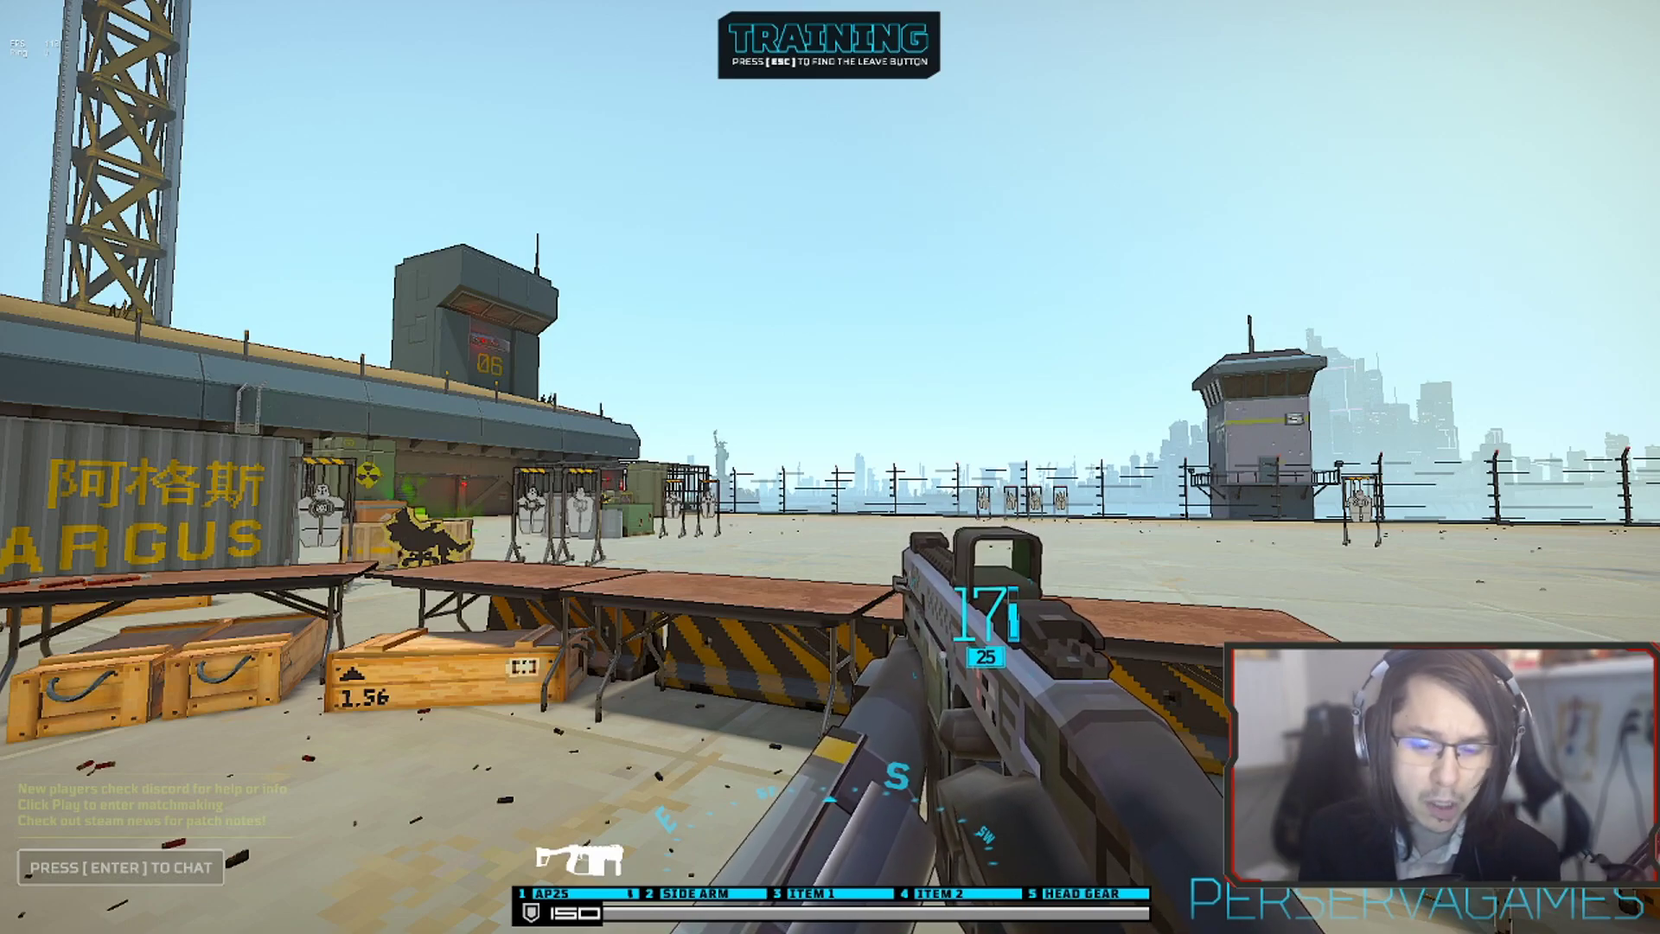
# Step: Practise turning while running past the bottle table, striped barriers and weapon racks, and return to the wooden crates
pyautogui.press('w')
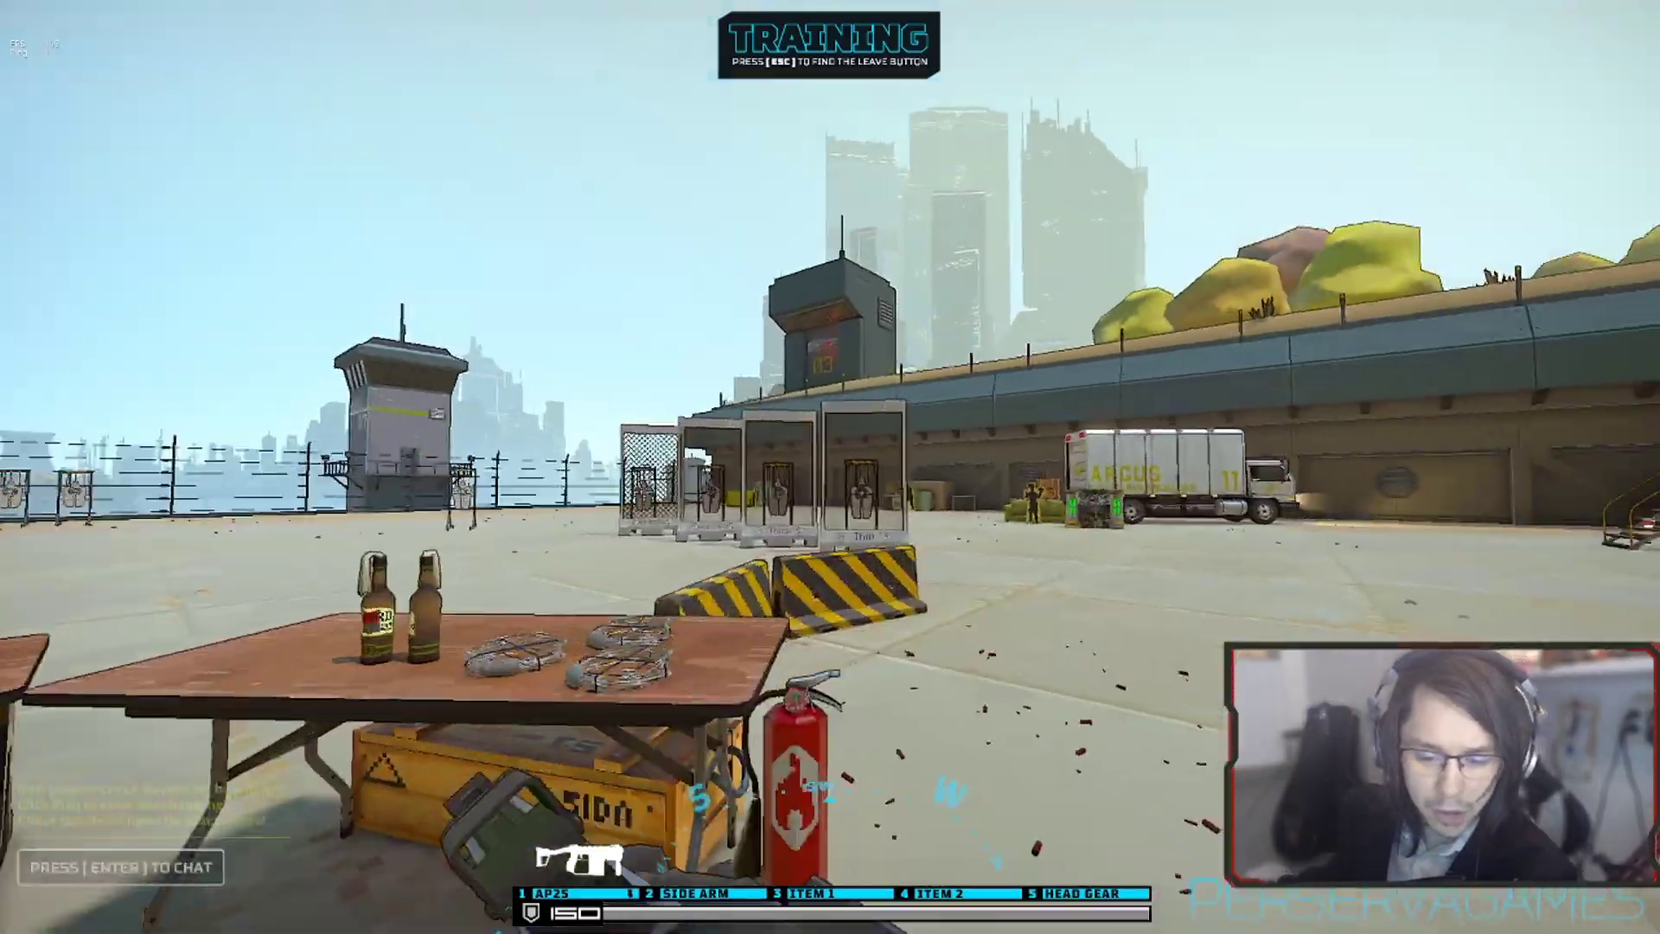
pyautogui.press('w')
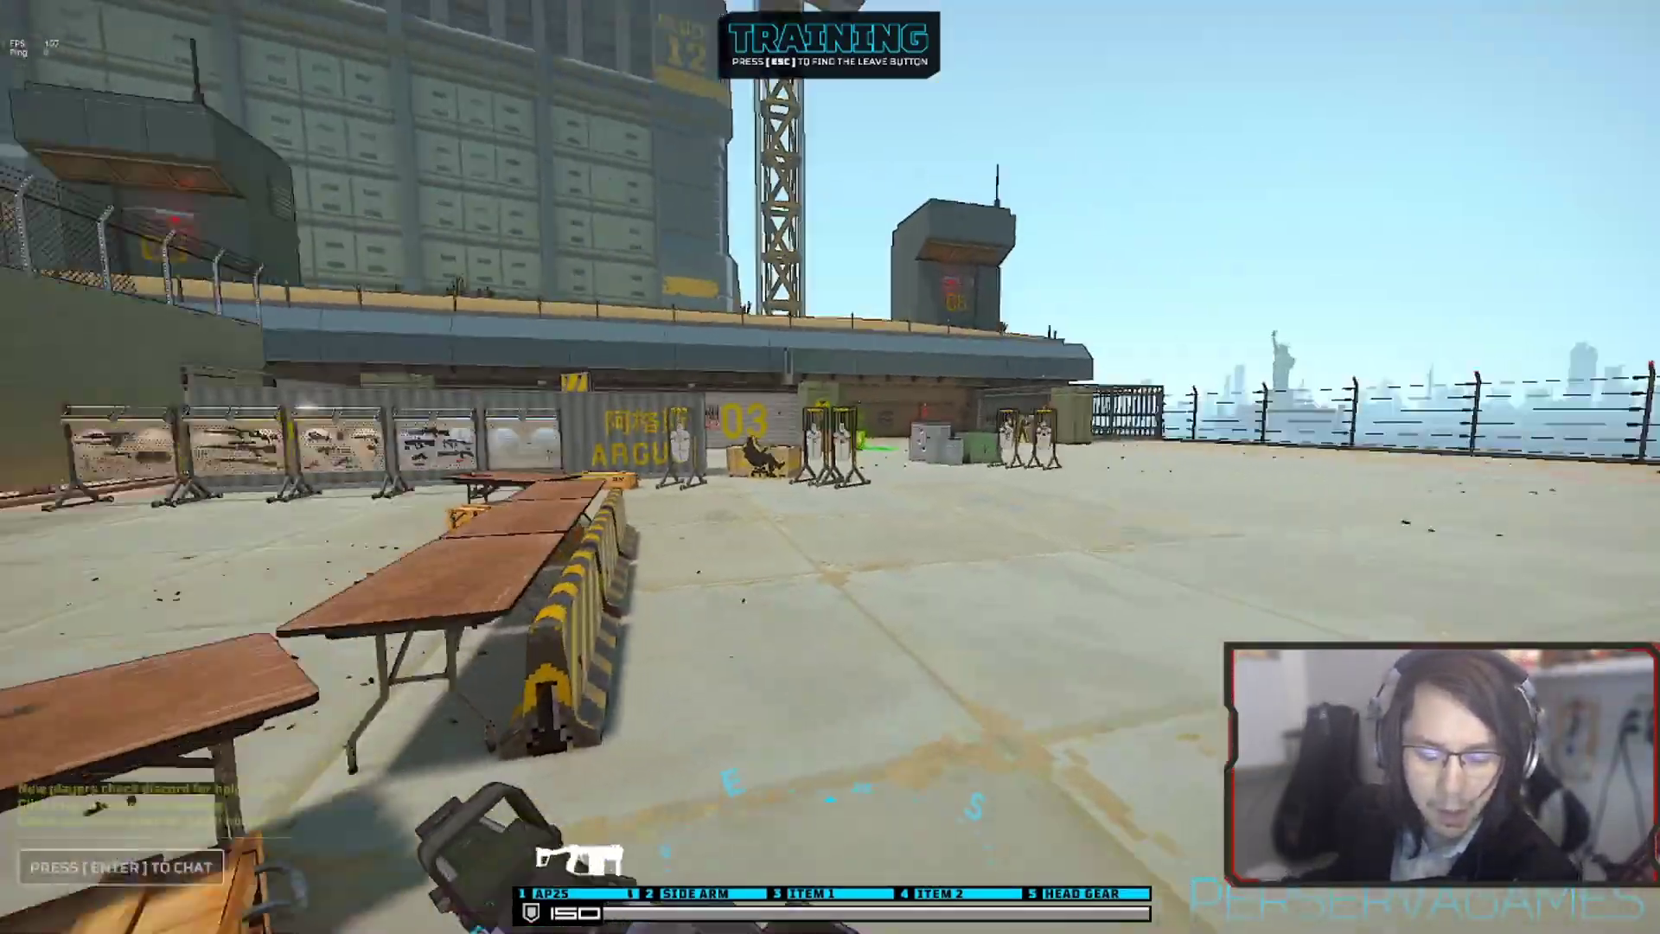
pyautogui.press('w')
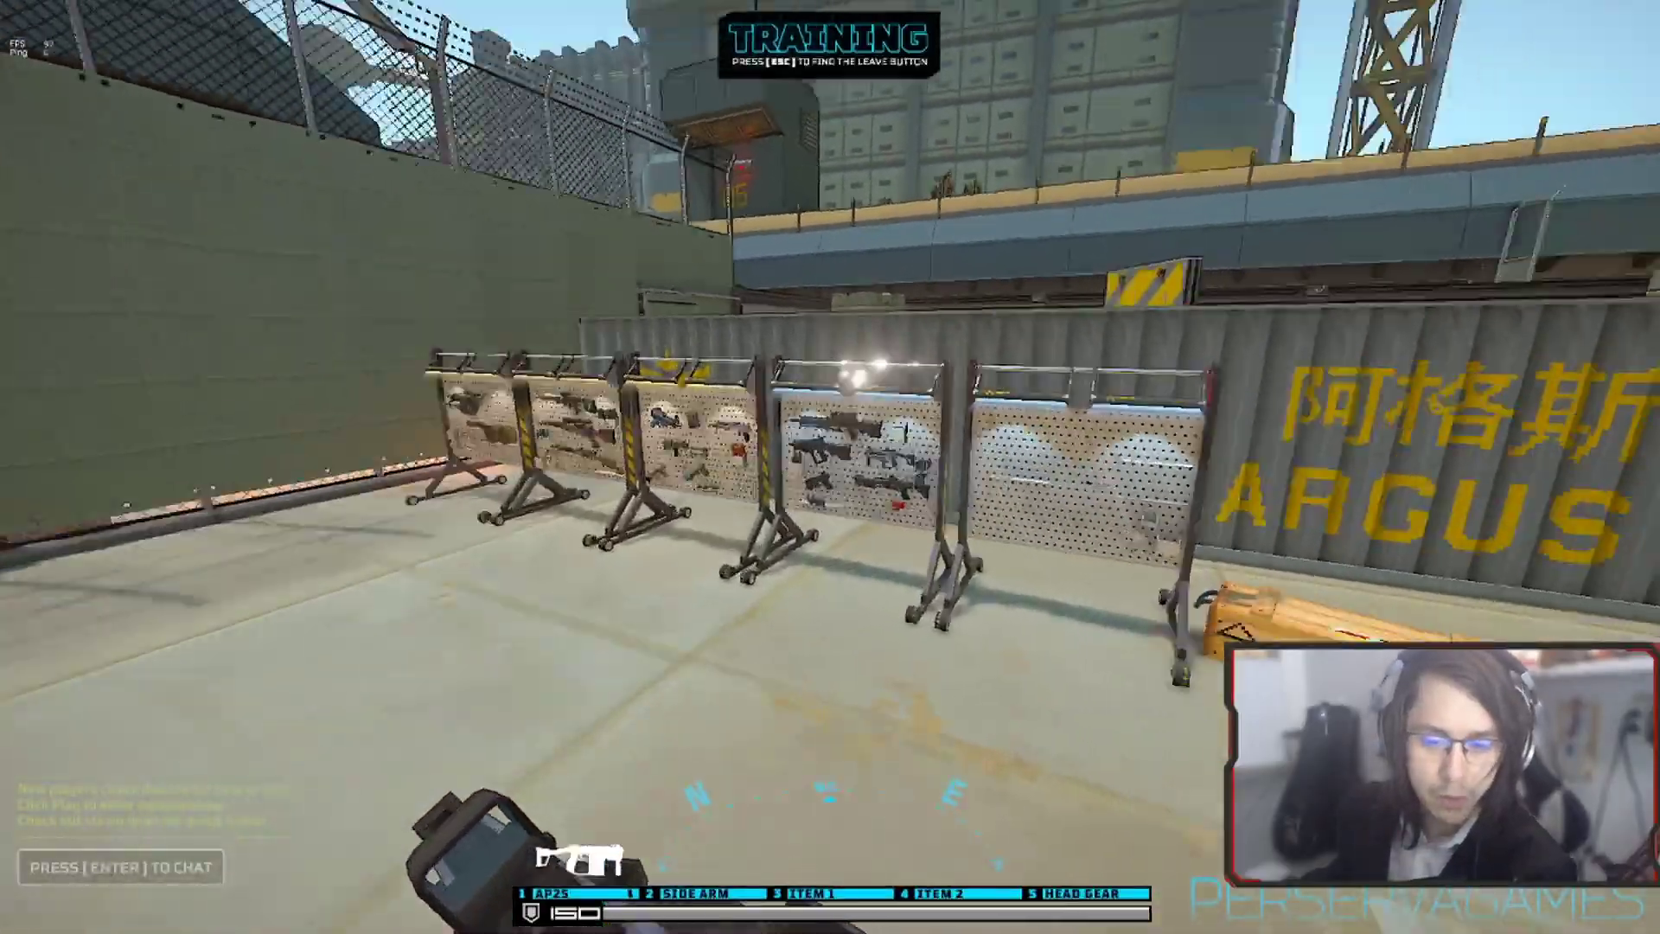
pyautogui.moveTo(830, 467); pyautogui.dragTo(1659, 467)
pyautogui.press('w')
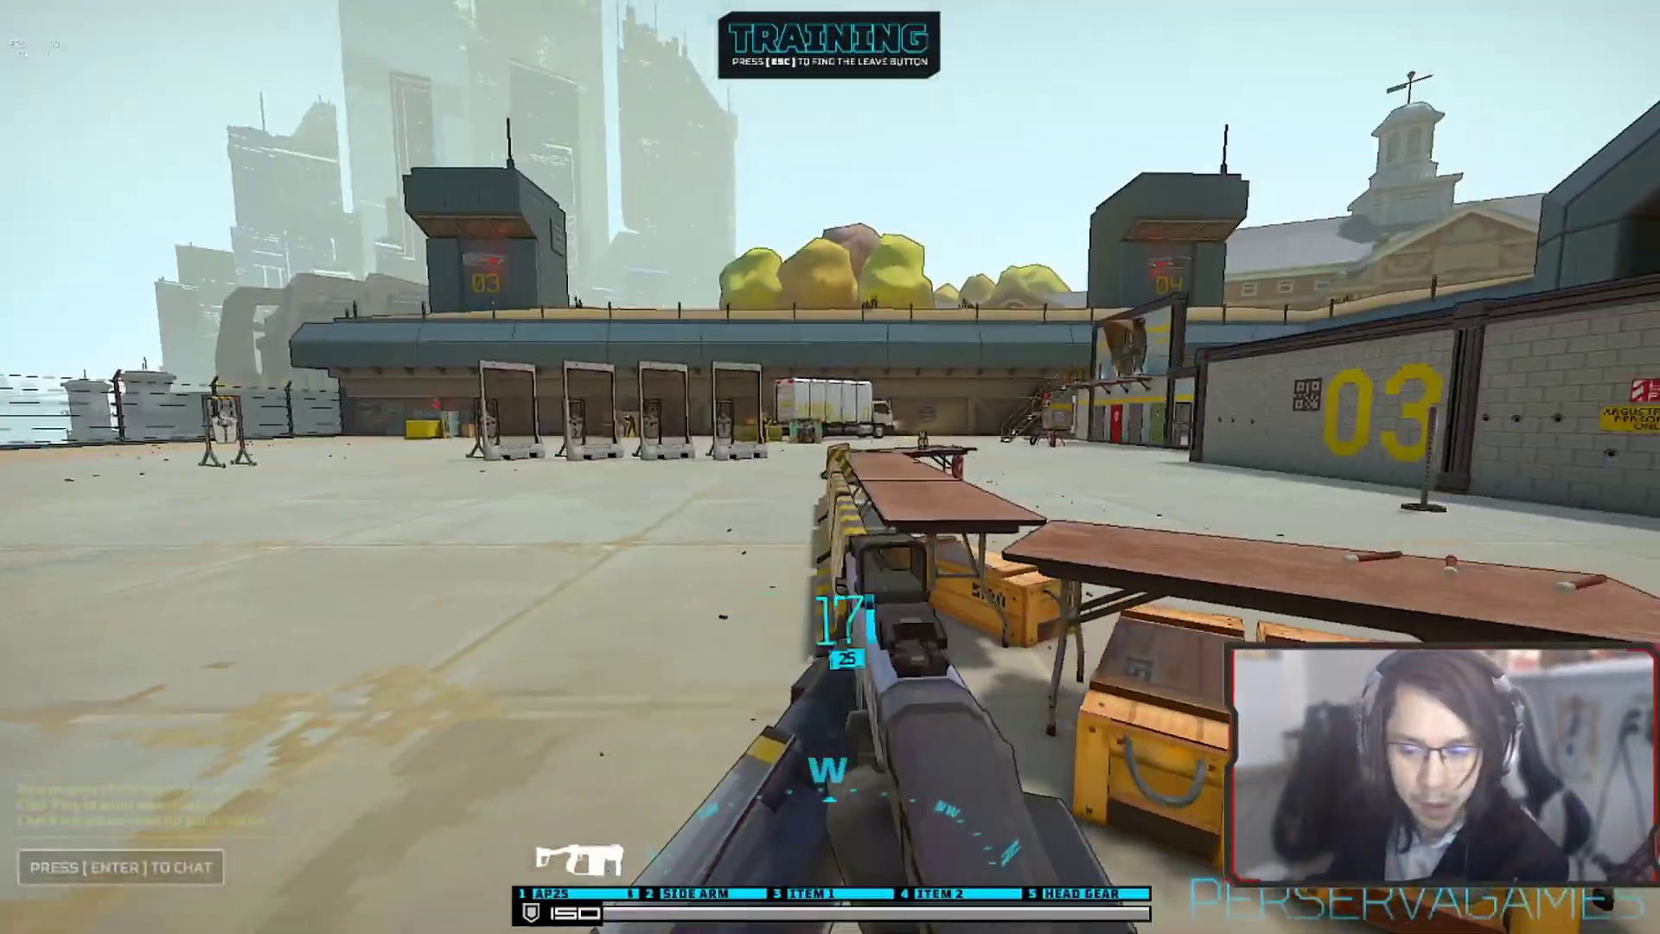
pyautogui.press('w')
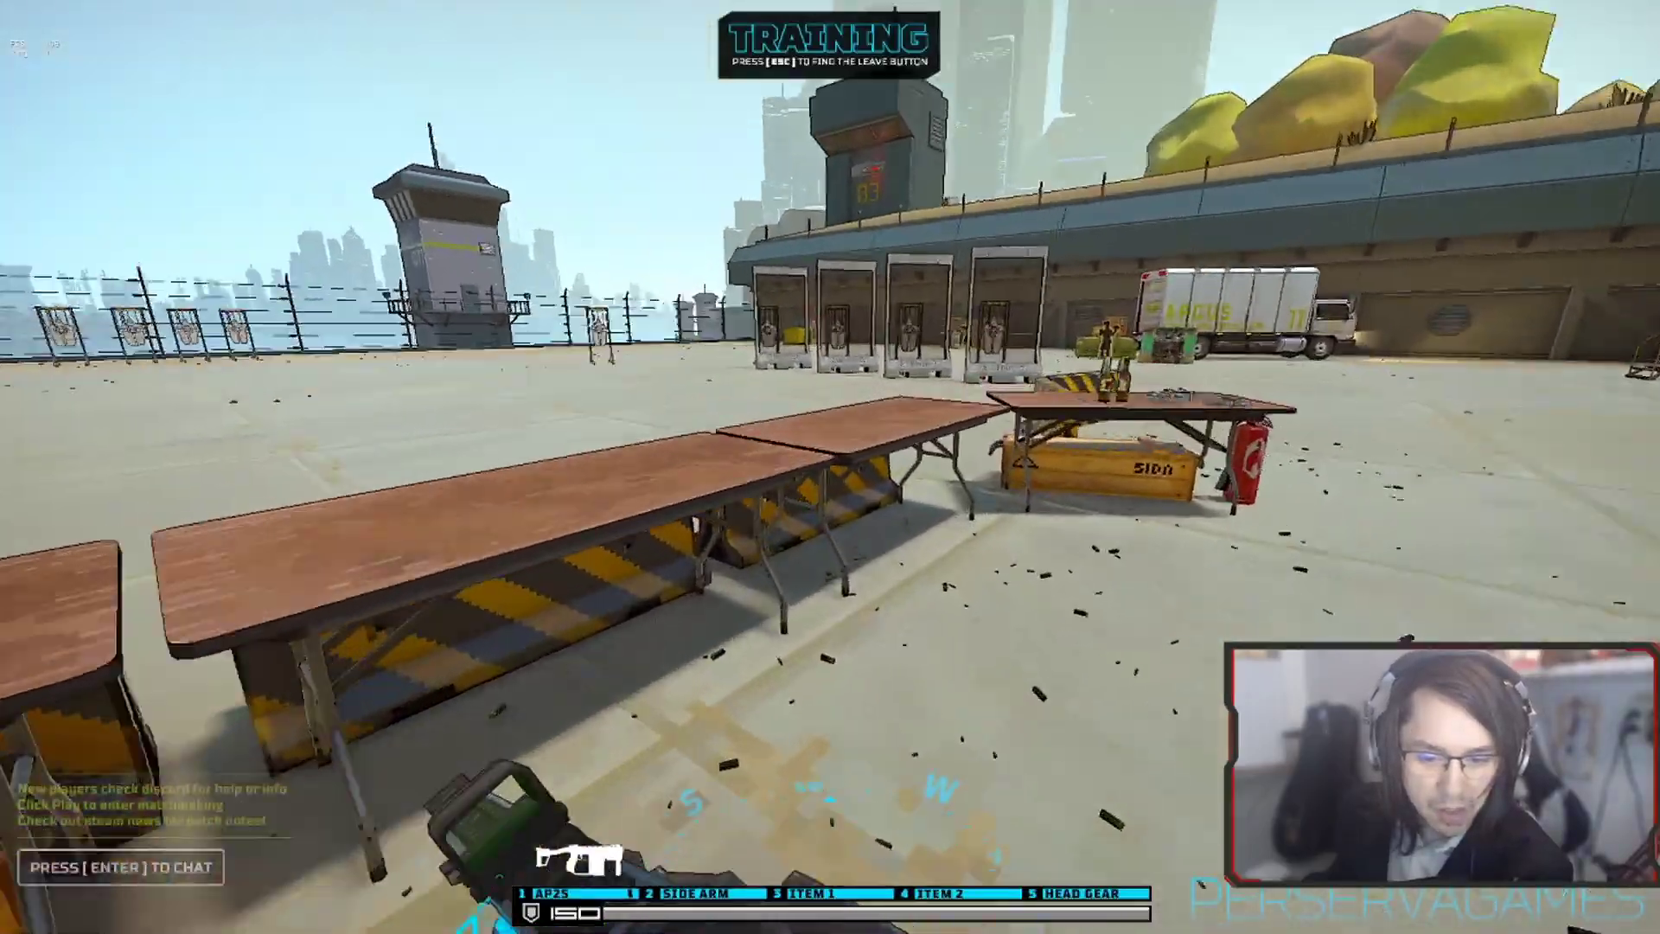
pyautogui.press('s')
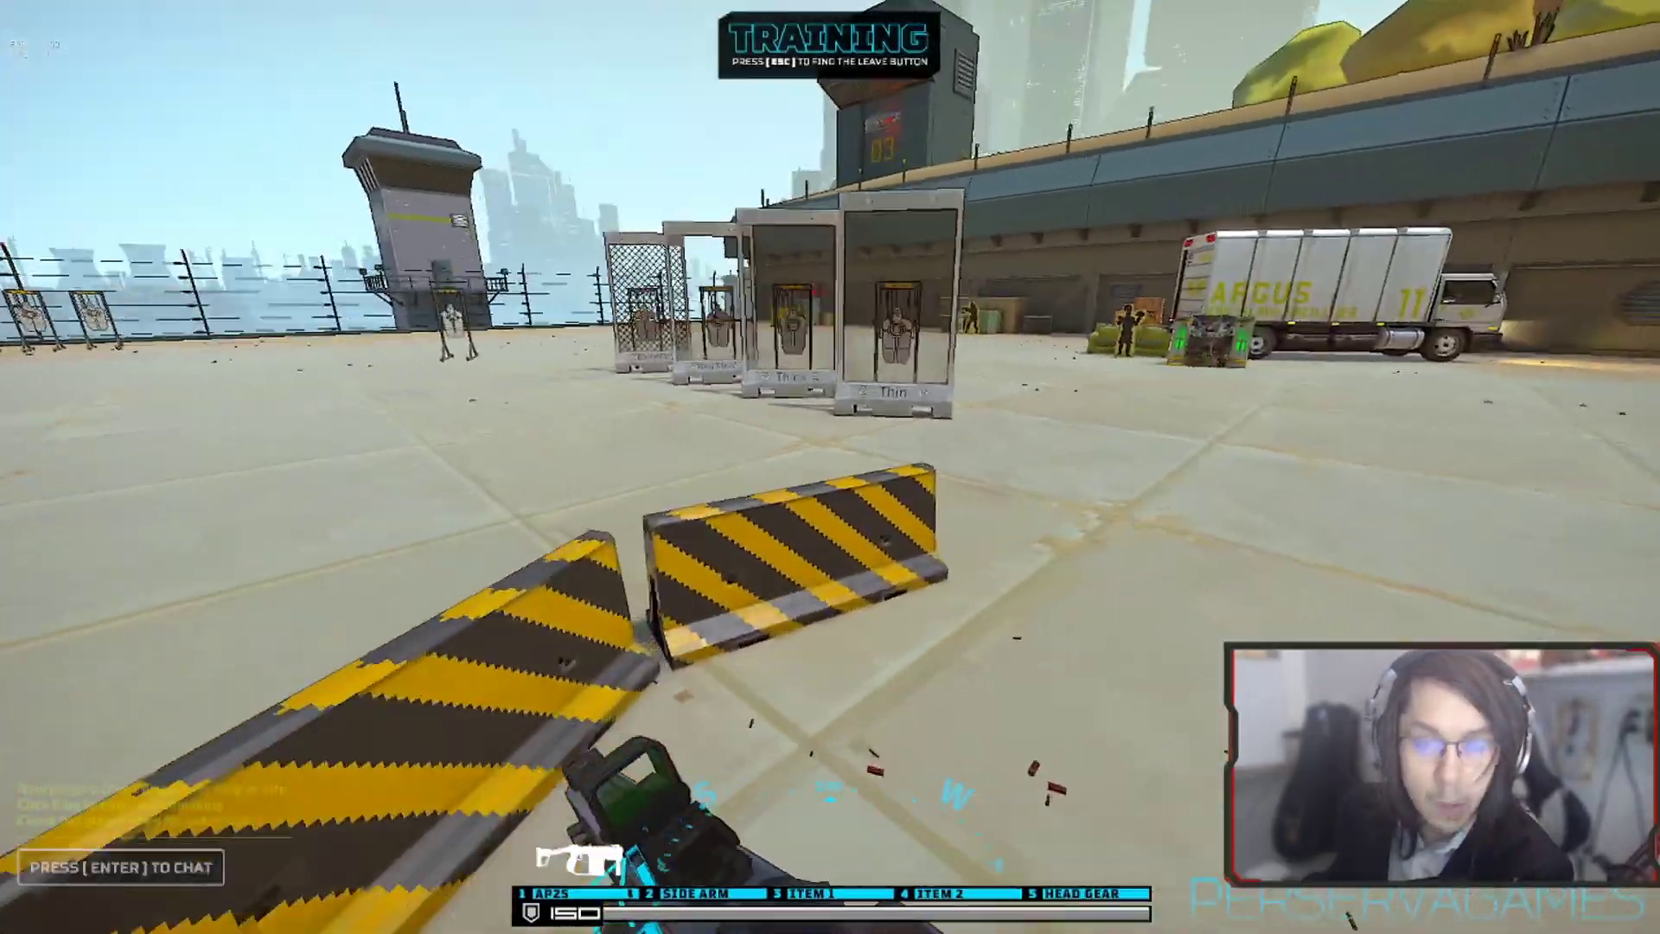
pyautogui.press('s')
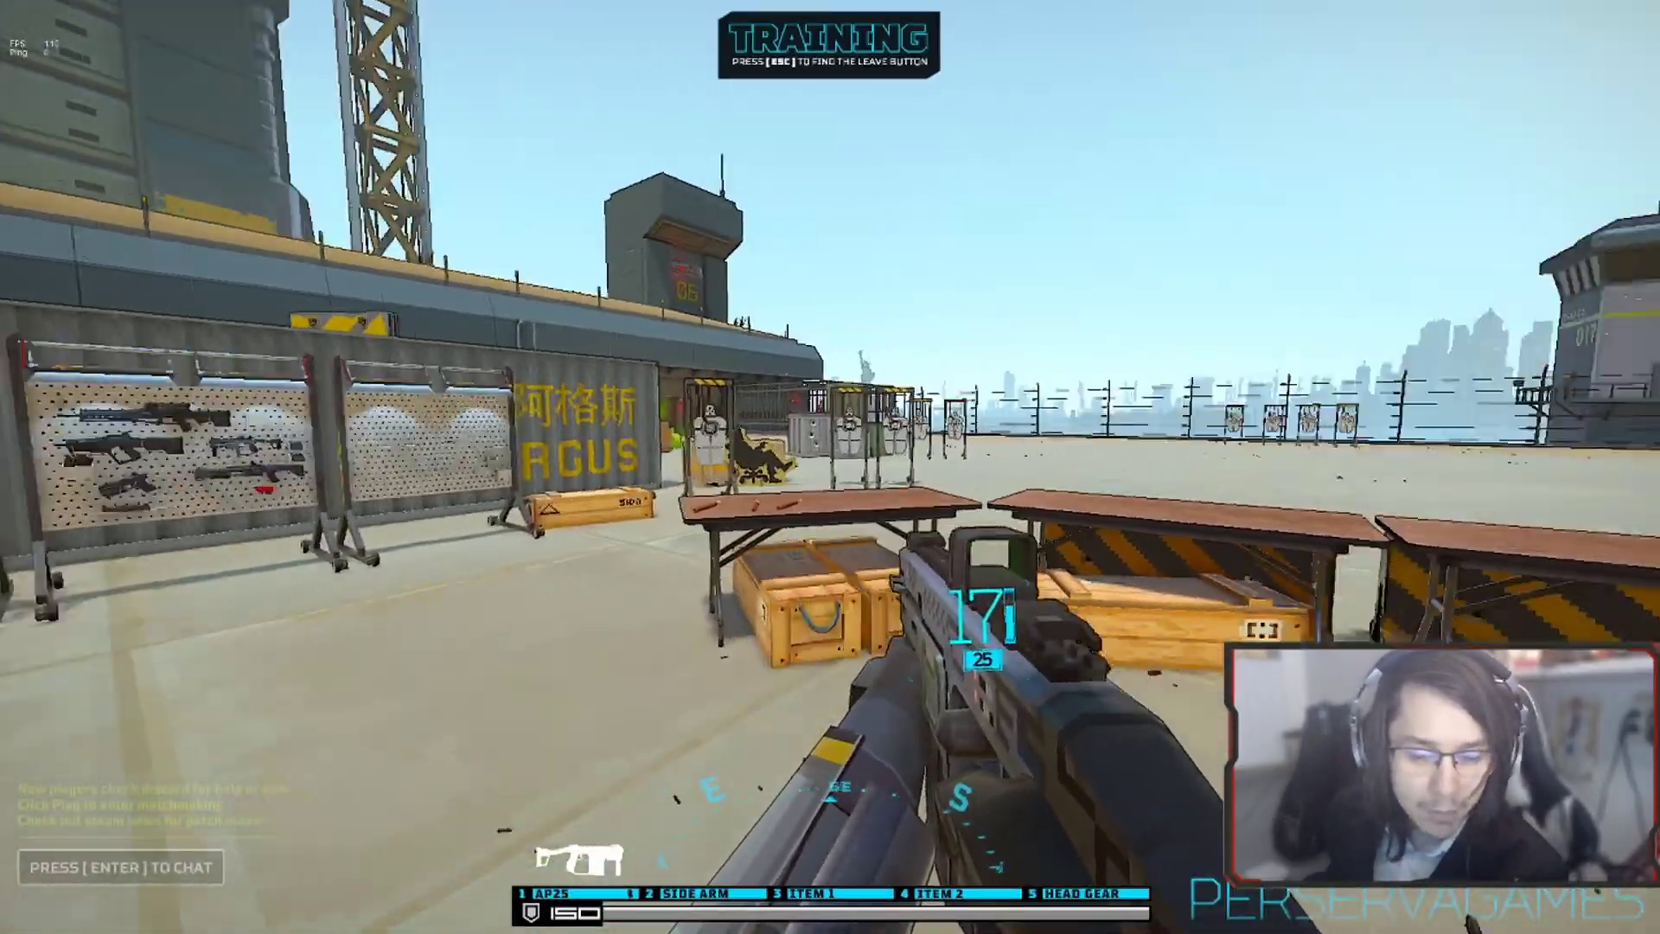
# Step: Run another practice loop past the weapon racks and along the row of tables, turning towards the target stands
pyautogui.press('w')
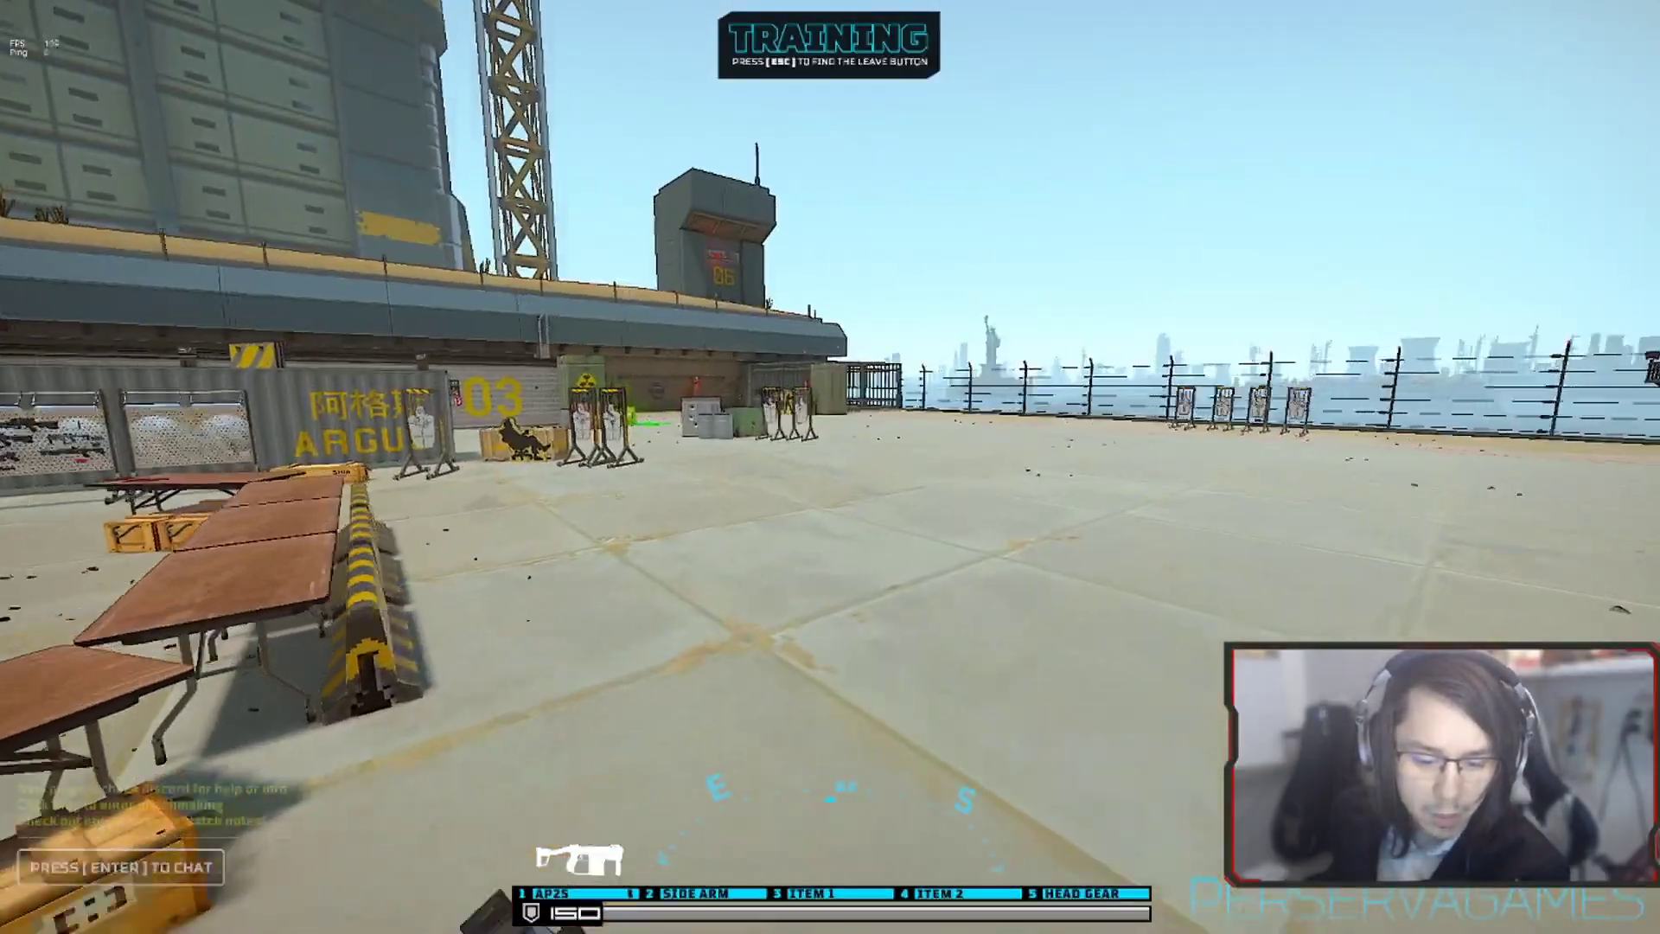
pyautogui.press('w')
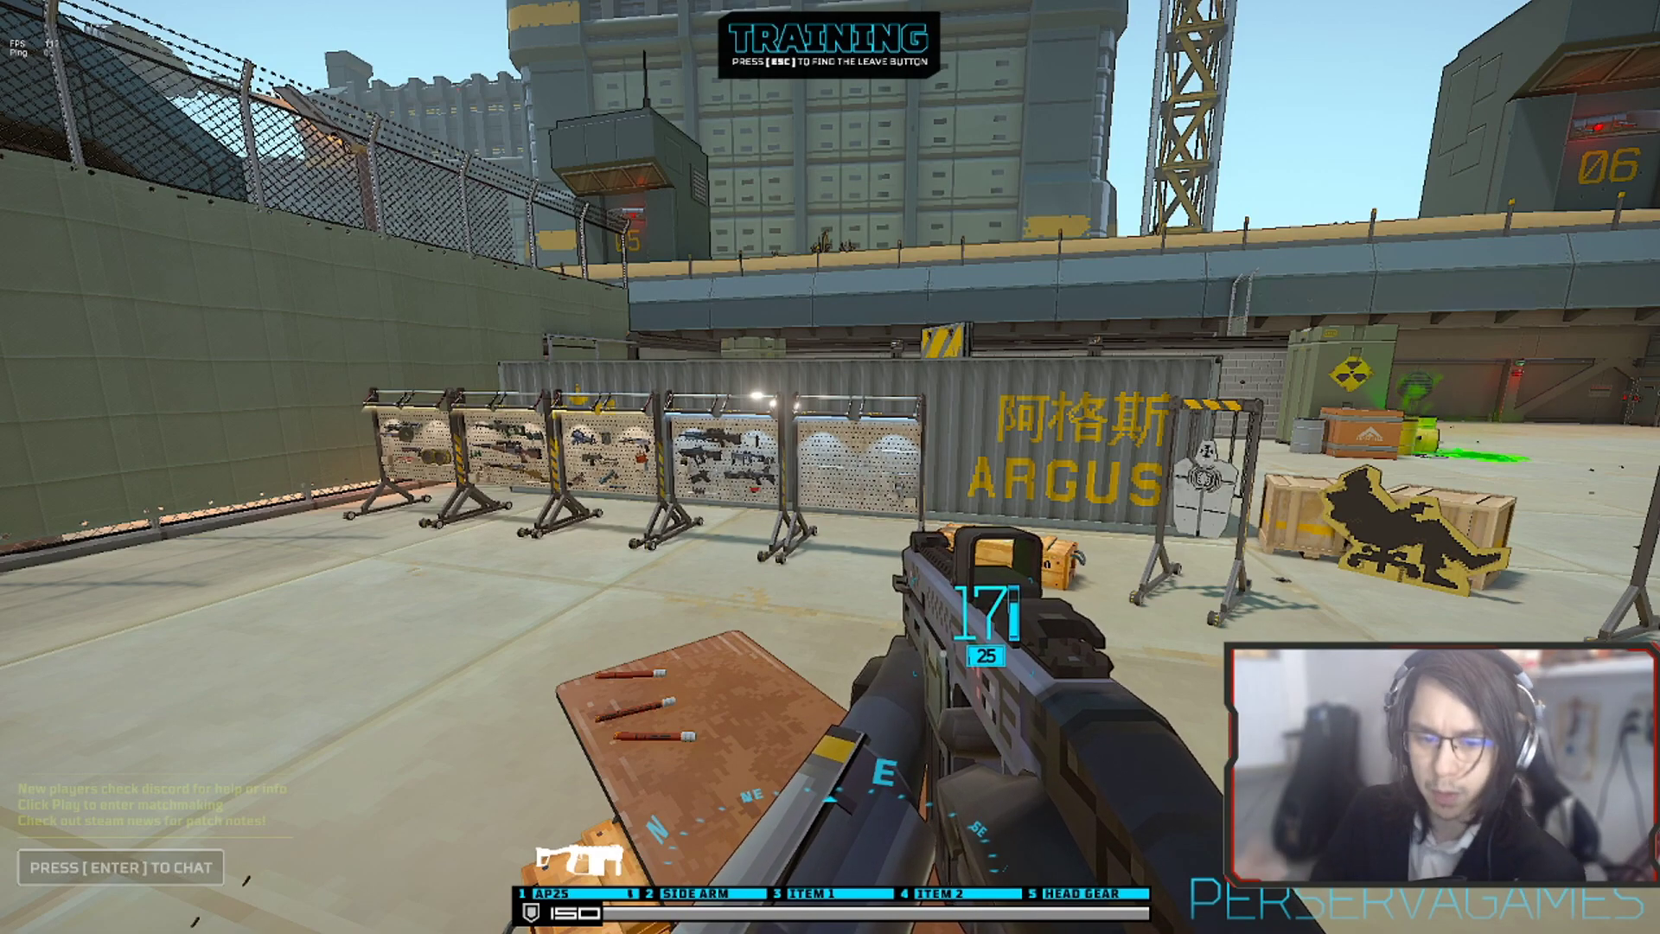
pyautogui.press('w')
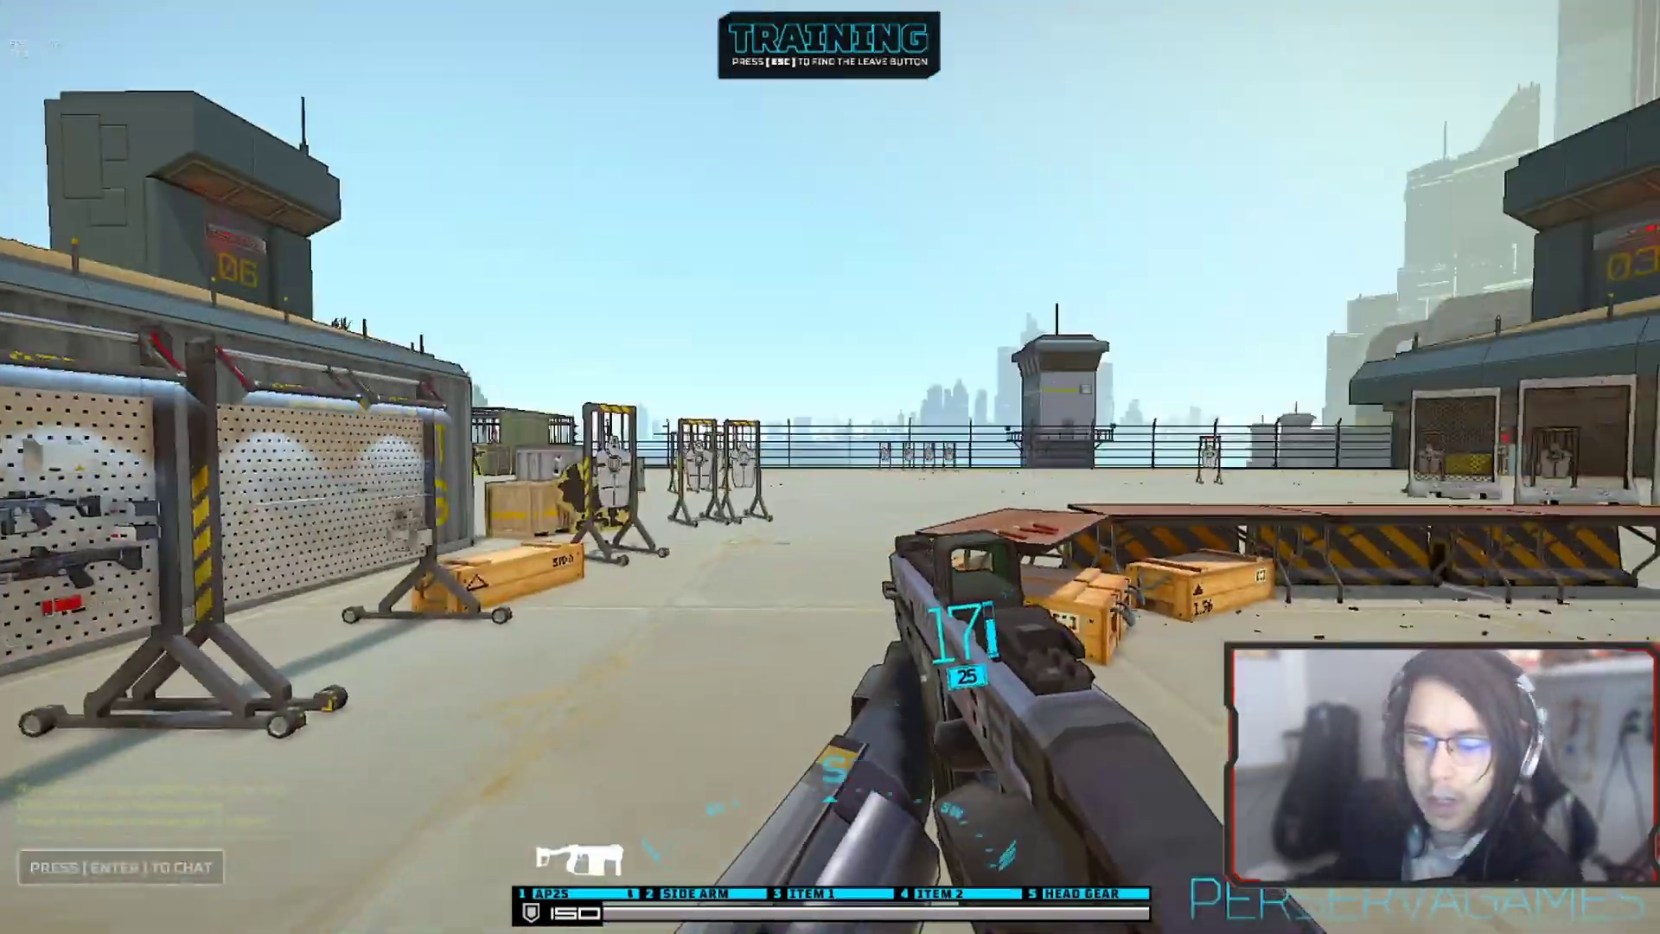
pyautogui.click(830, 467)
pyautogui.press('w')
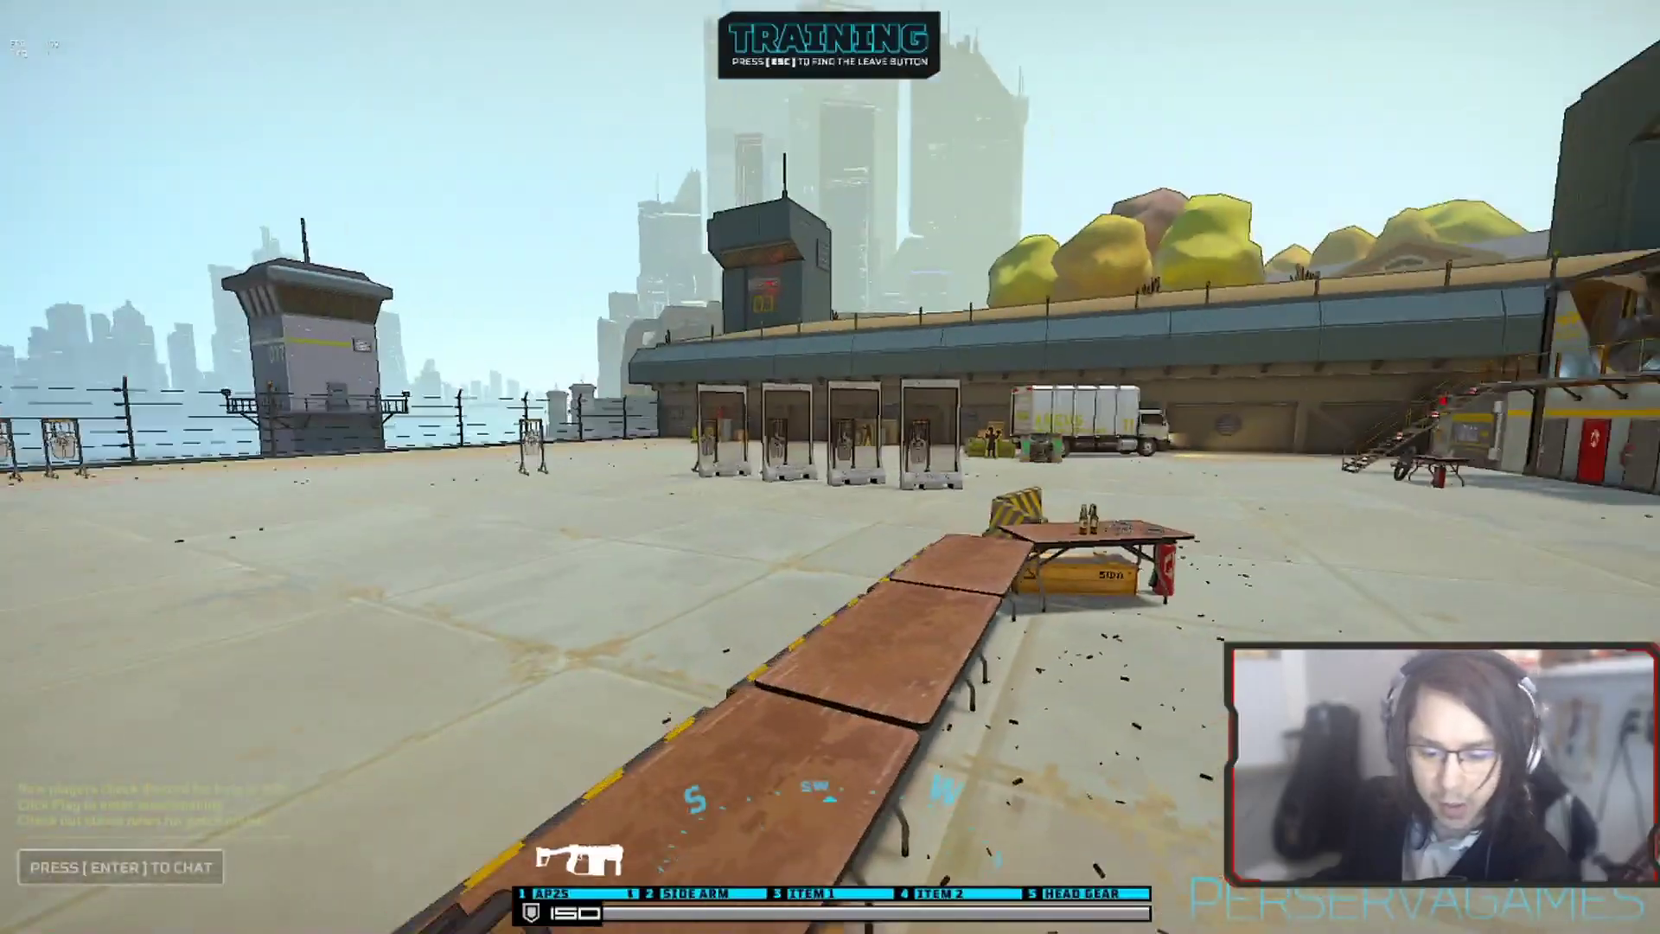